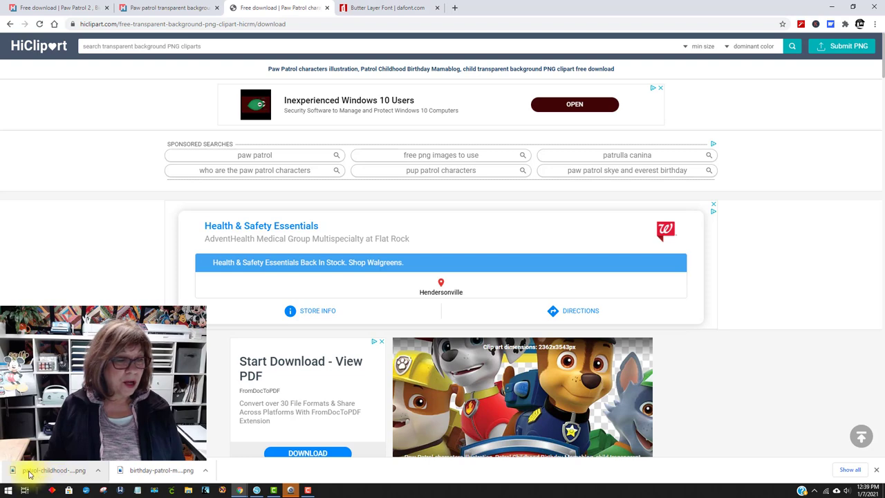
Preview the downloaded Paw Patrol PNG with the number 6, and close the preview.
click(73, 471)
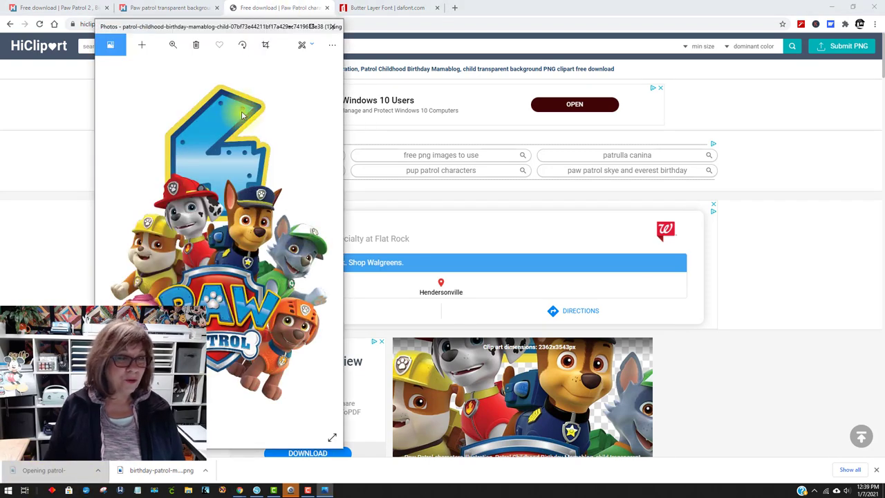
click(330, 29)
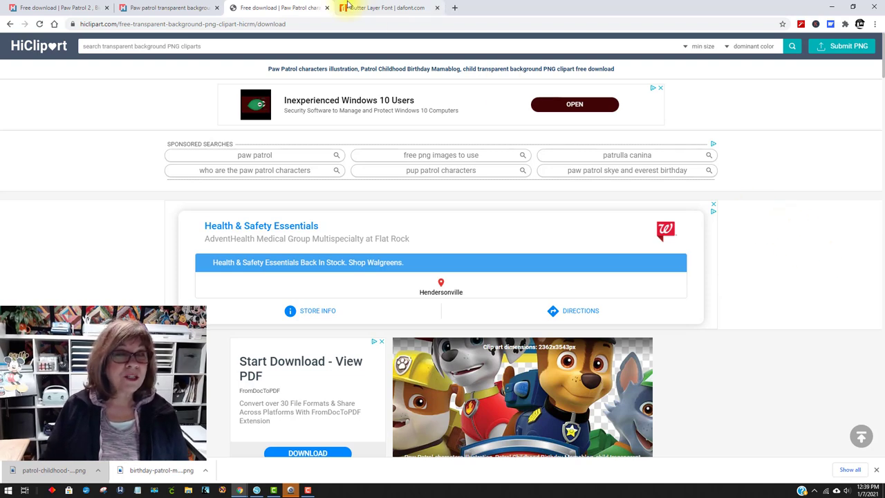
Download the Butter Layer font from dafont.com and extract butter_layer.zip to the butter_layer folder in Downloads.
click(393, 9)
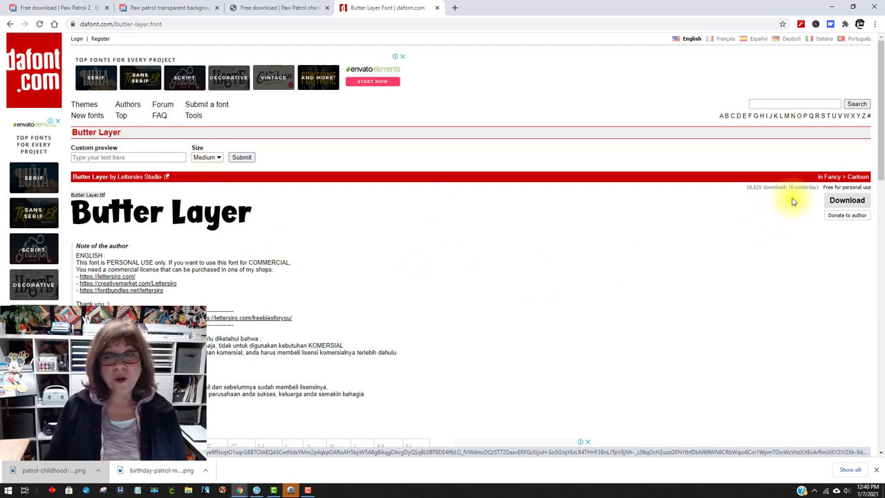
click(836, 204)
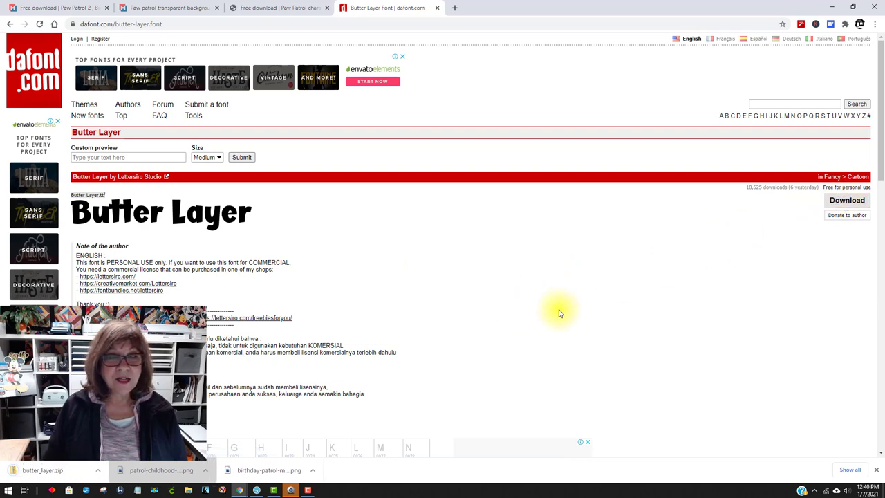
click(38, 474)
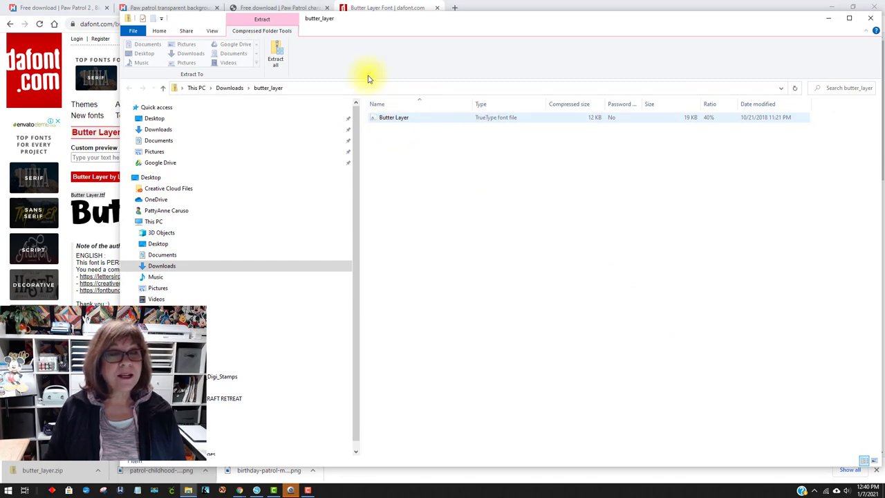
click(275, 56)
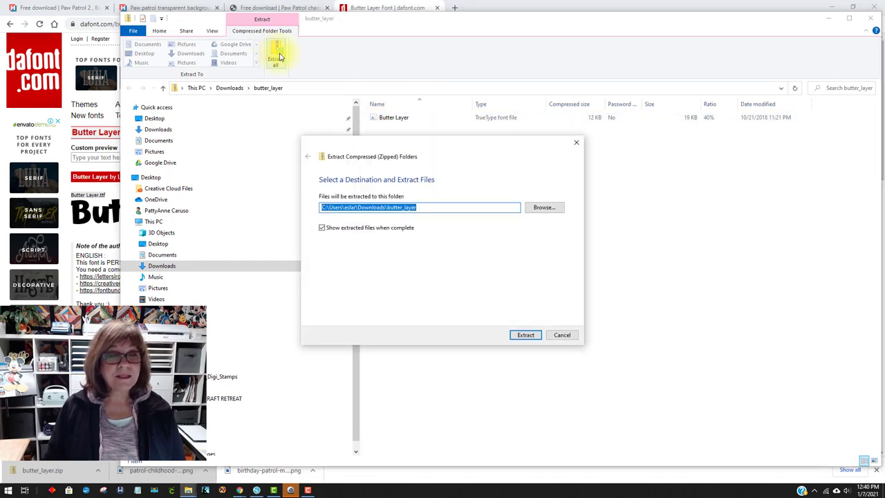
click(524, 335)
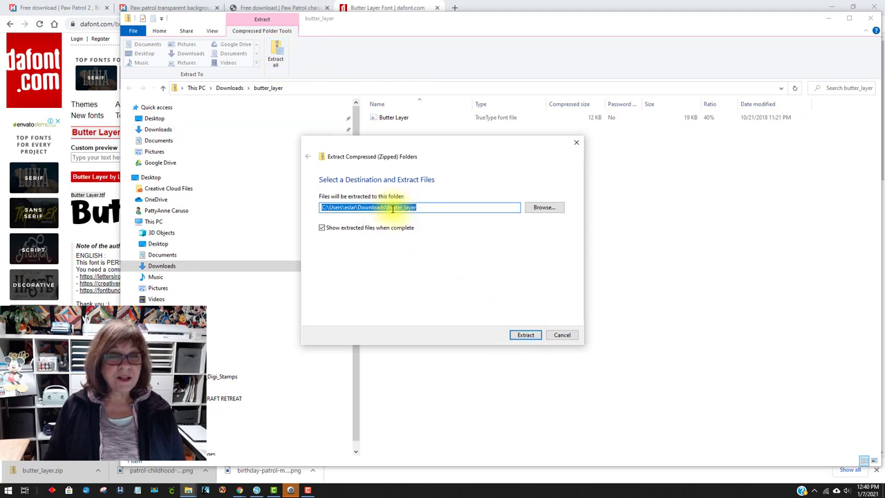
click(524, 335)
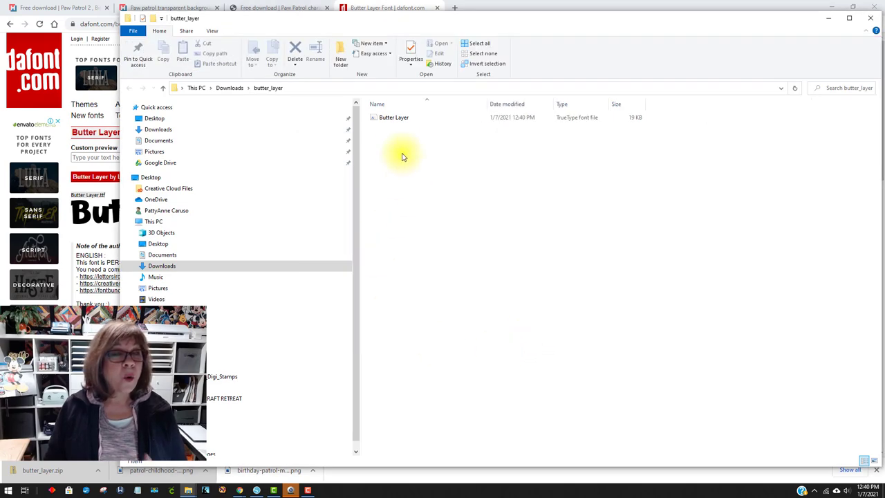
Install the extracted Butter Layer TrueType font and close the font preview and its folder window.
double_click(398, 119)
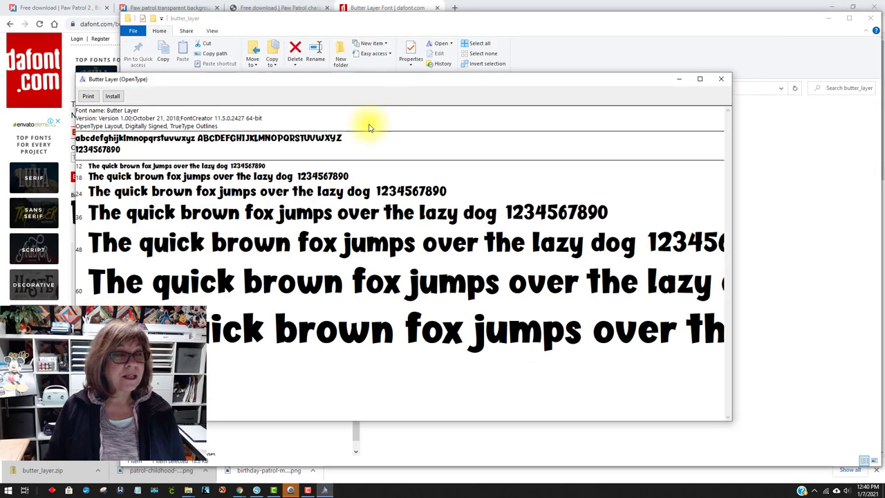
click(113, 96)
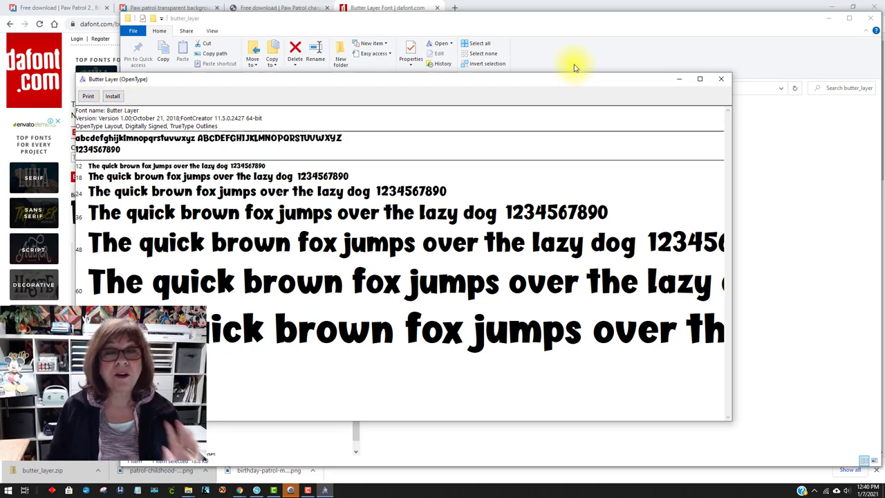
click(721, 79)
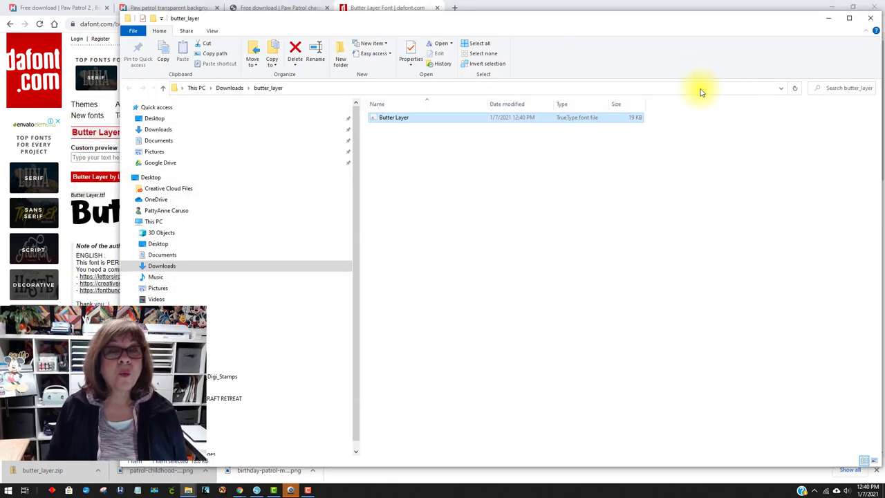
click(867, 18)
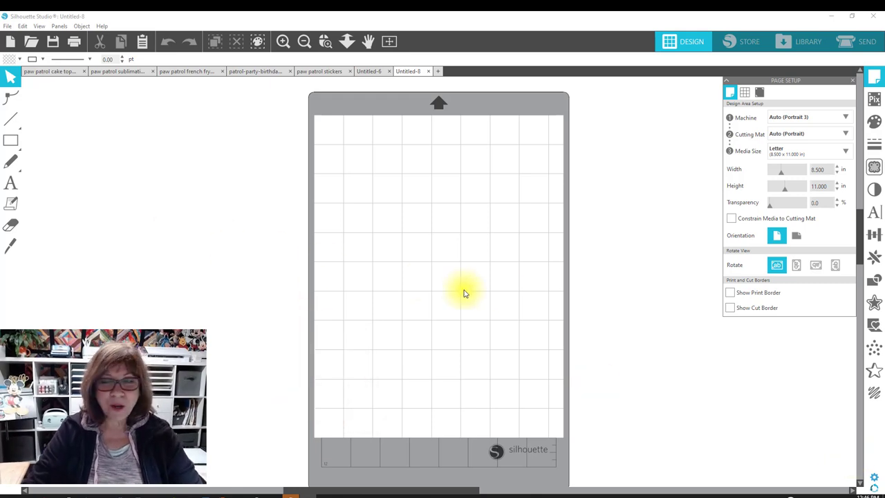
Switch to Silhouette Studio and open the first birthday-patrol PNG with the number 2 from Downloads.
click(8, 26)
click(15, 60)
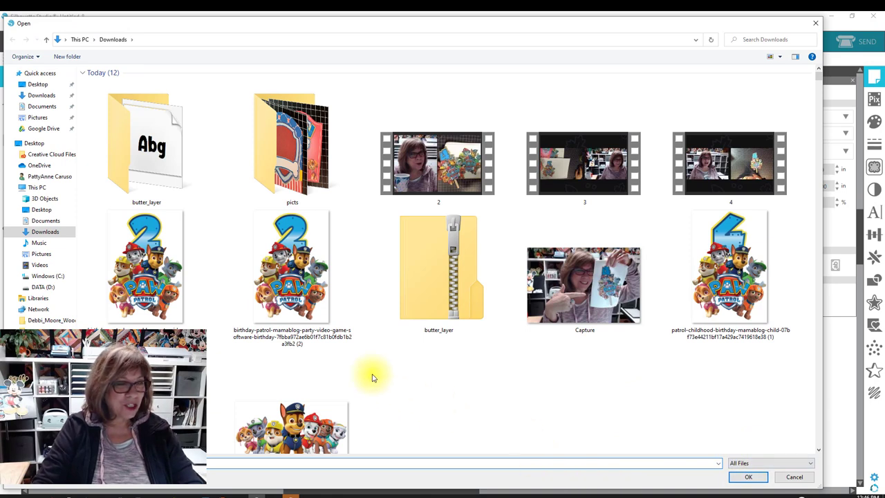
double_click(154, 275)
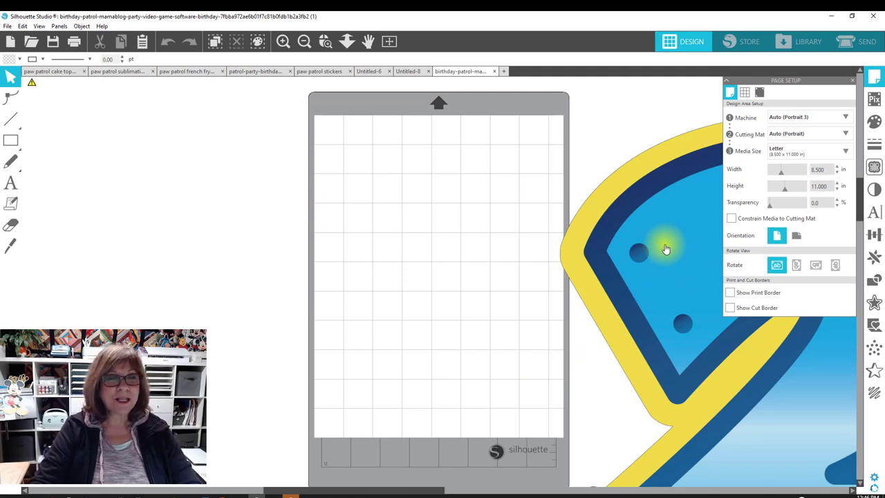
Set the imported design's height to 7 in with its proportions kept, and center it to the page.
click(651, 198)
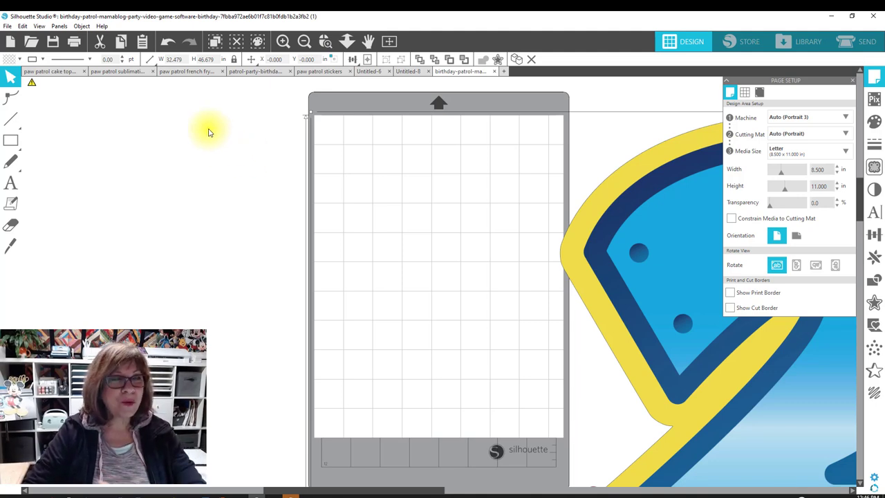
click(202, 59)
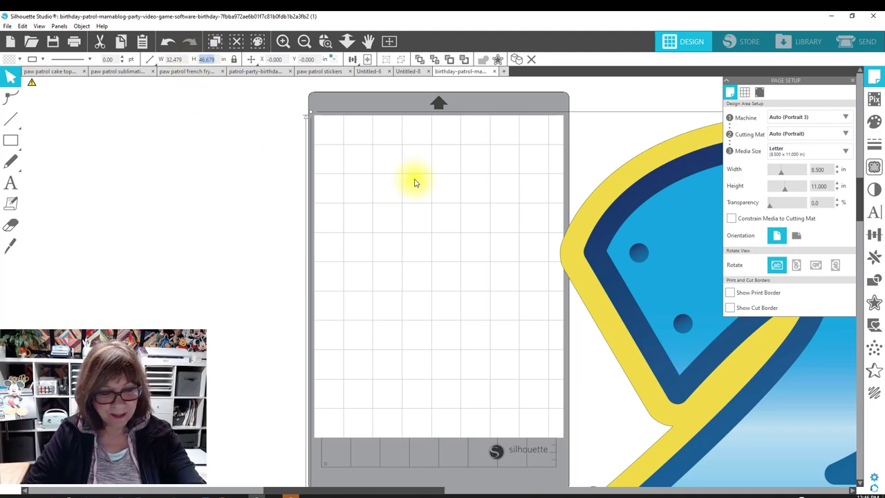
text(7)
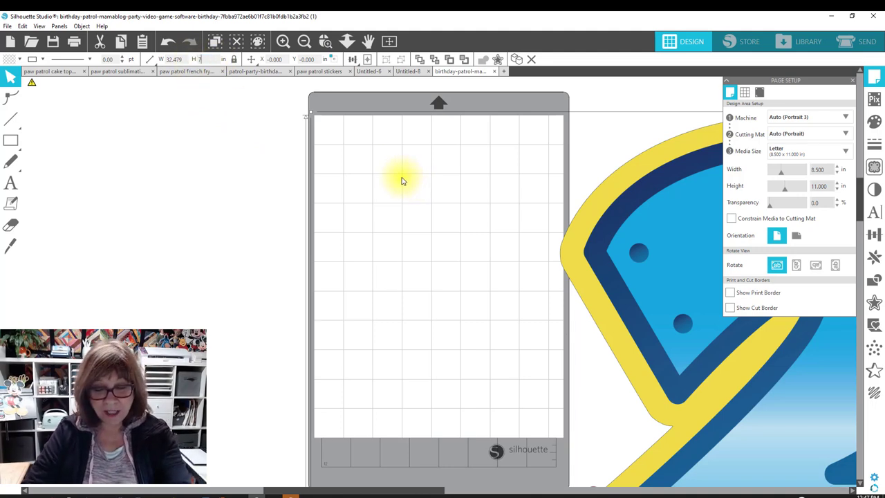
key(Return)
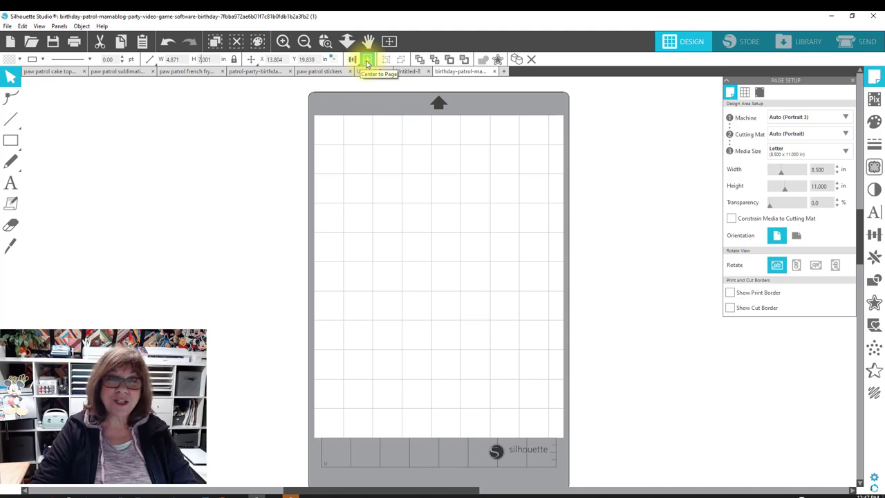
key(ctrl+v)
click(368, 60)
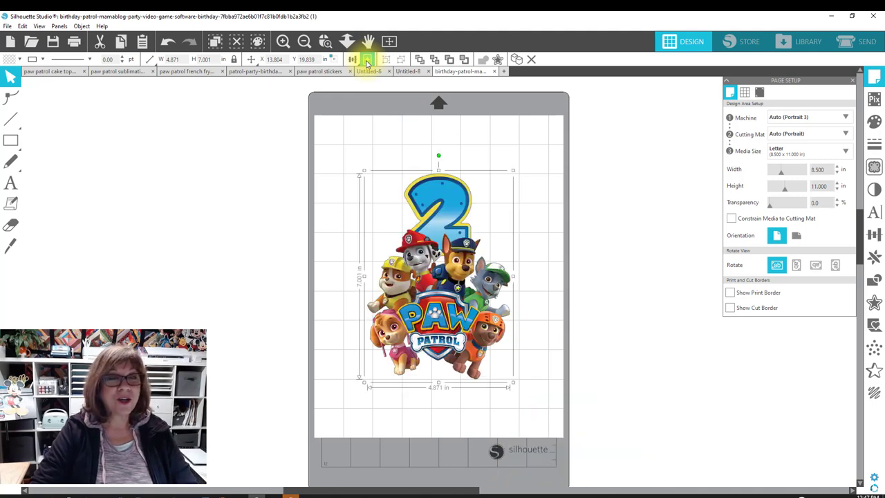
Place a duplicate of the design outside the page beside the mat, and move the on-page design slightly upward.
click(592, 247)
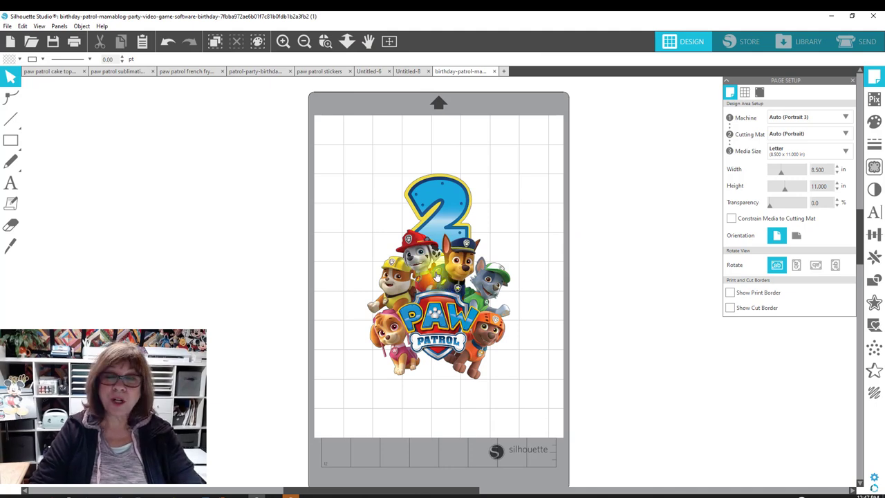
drag(434, 280, 106, 244)
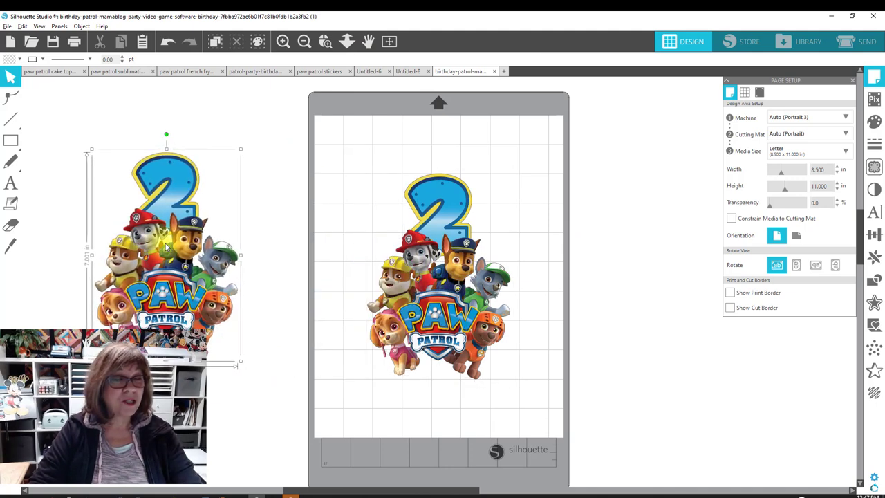
drag(435, 294, 432, 272)
click(622, 290)
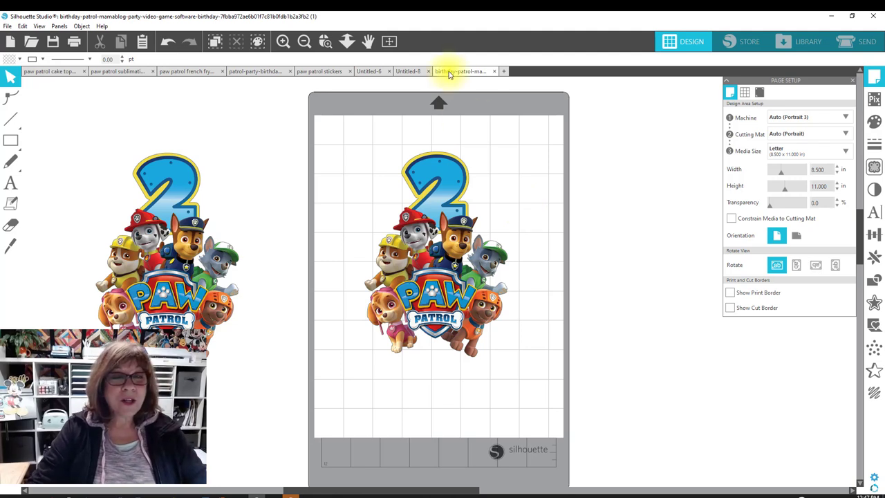
Simplify the edit points of the on-page design's outline.
double_click(454, 163)
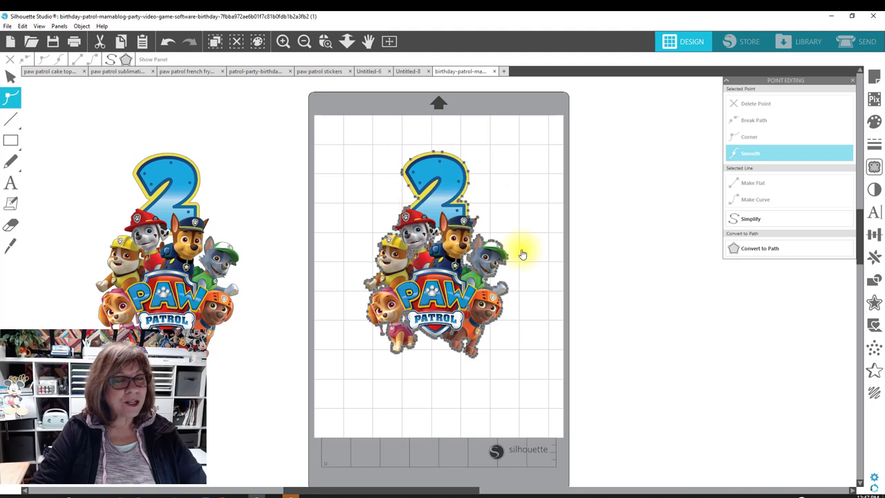
click(524, 330)
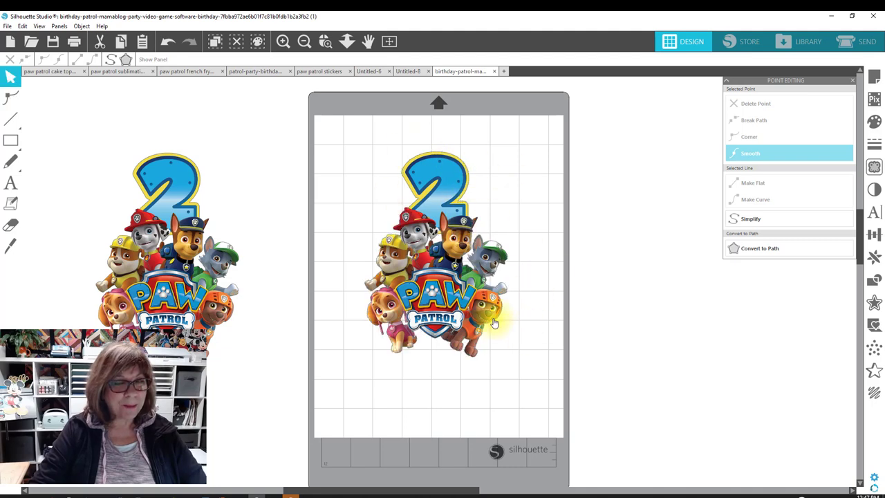
double_click(445, 153)
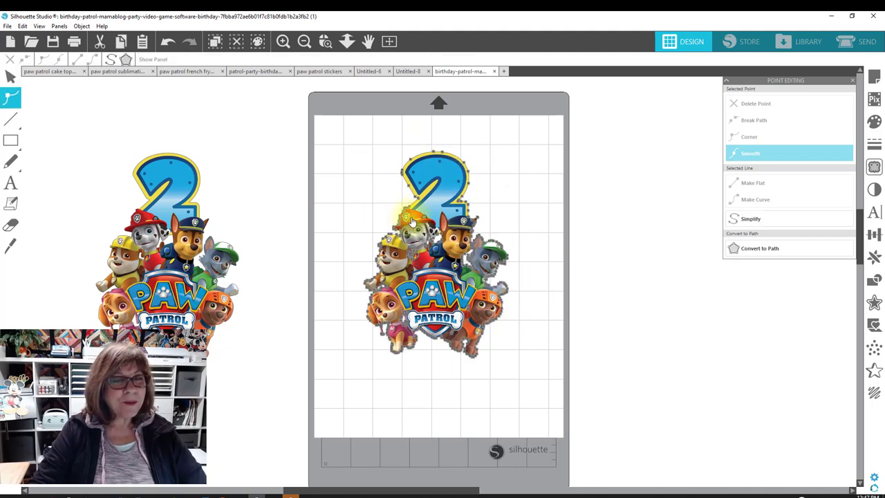
click(752, 220)
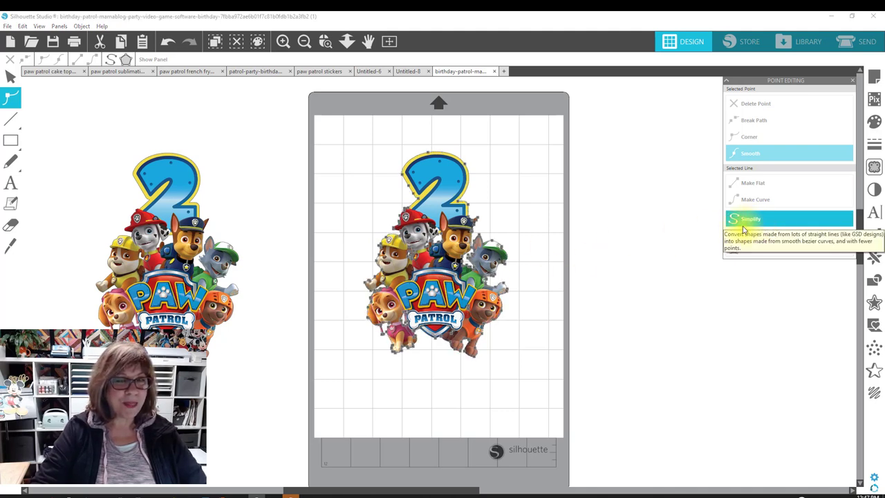
click(618, 226)
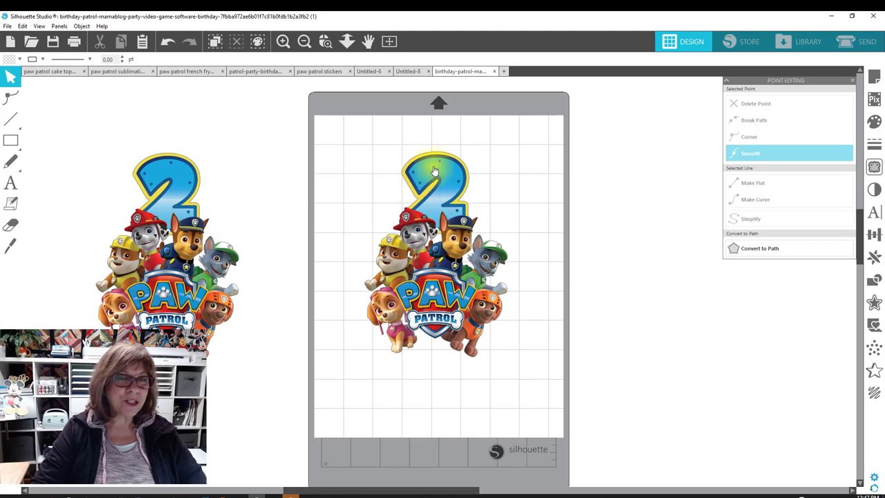
Open the on-page design's outline for point editing and delete the points along the top and right side of the number 2.
click(326, 41)
drag(361, 128, 559, 265)
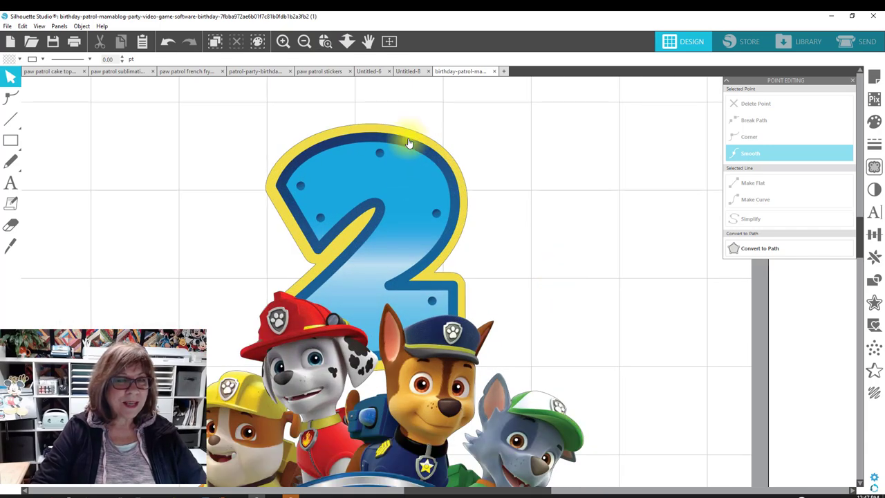
double_click(408, 141)
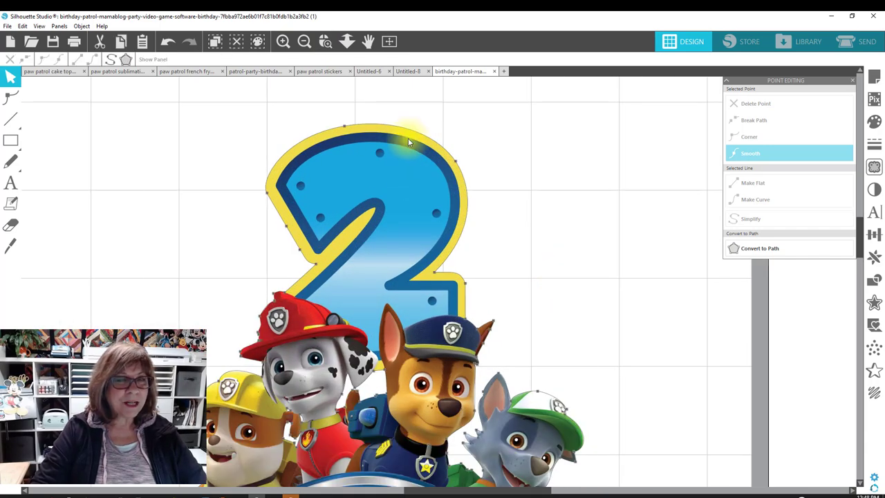
click(346, 127)
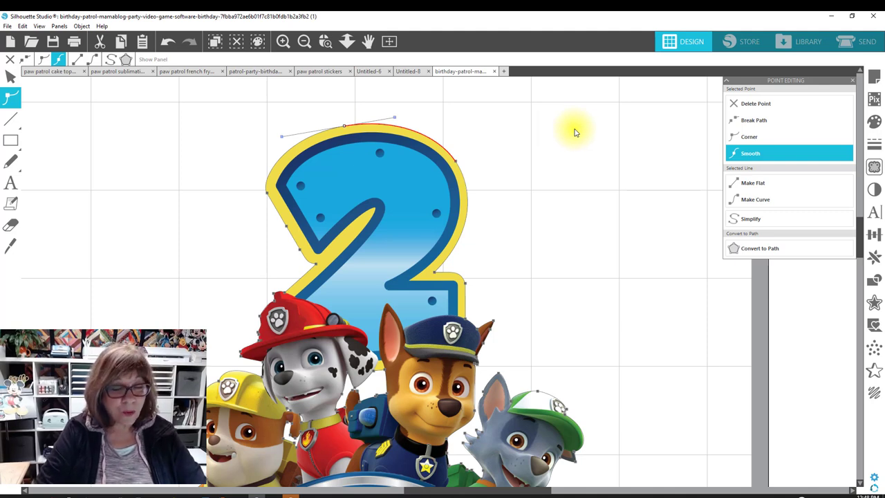
key(Delete)
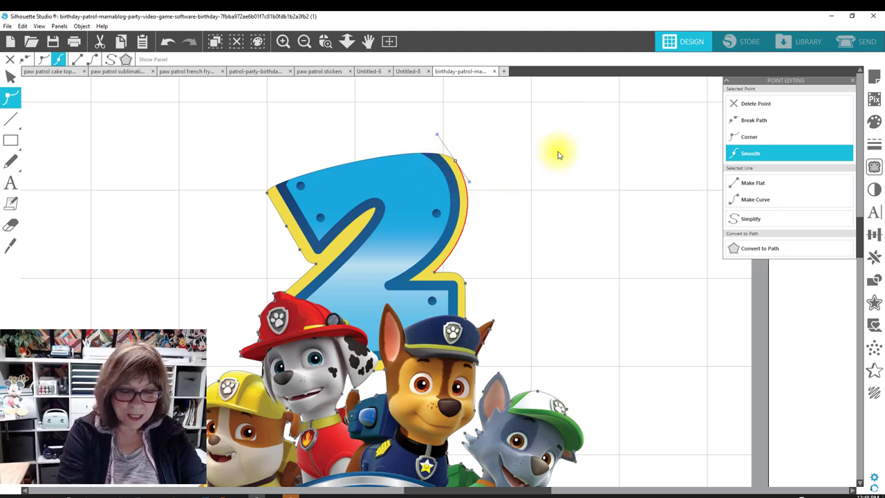
key(Delete)
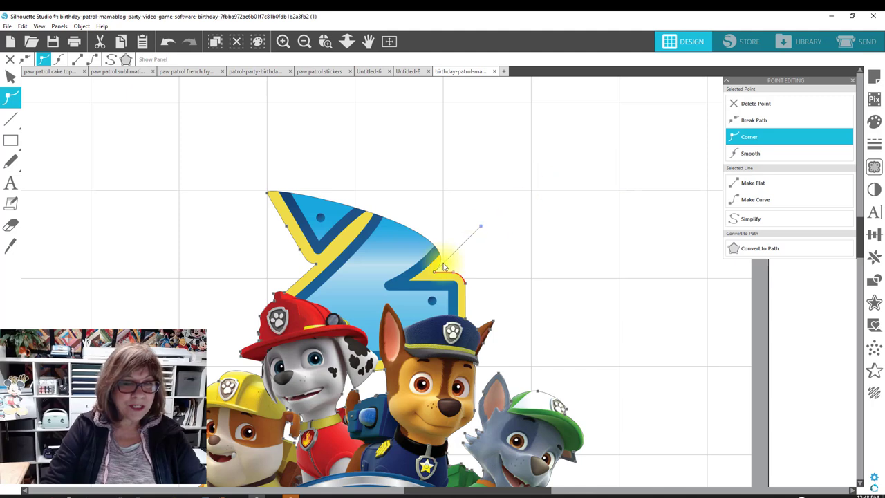
key(Delete)
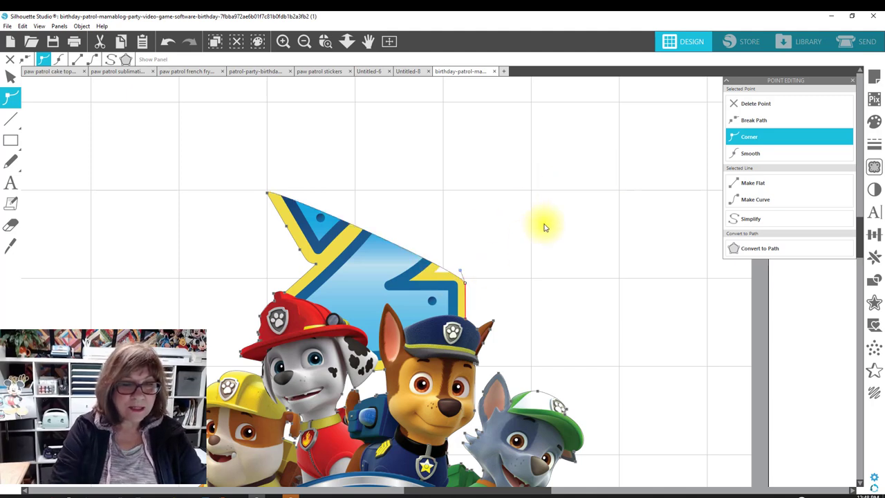
key(Delete)
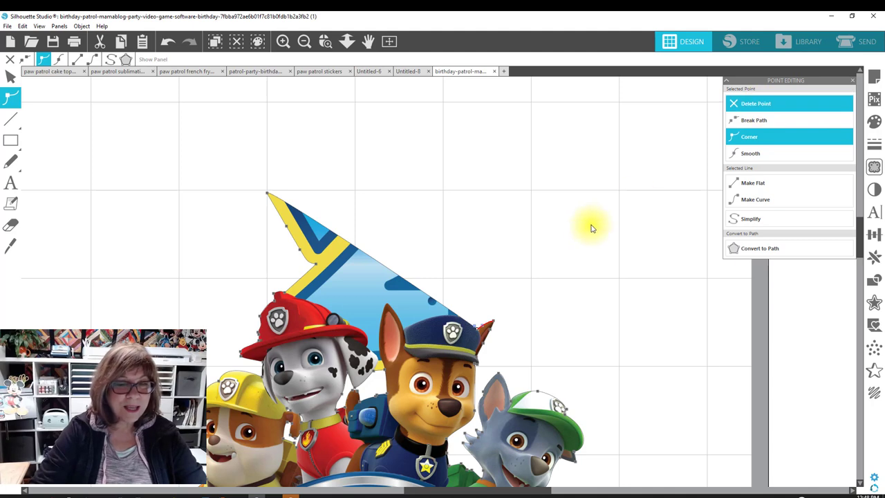
Delete the remaining outline points on the left side of the number 2, down to the red fire helmet.
click(269, 193)
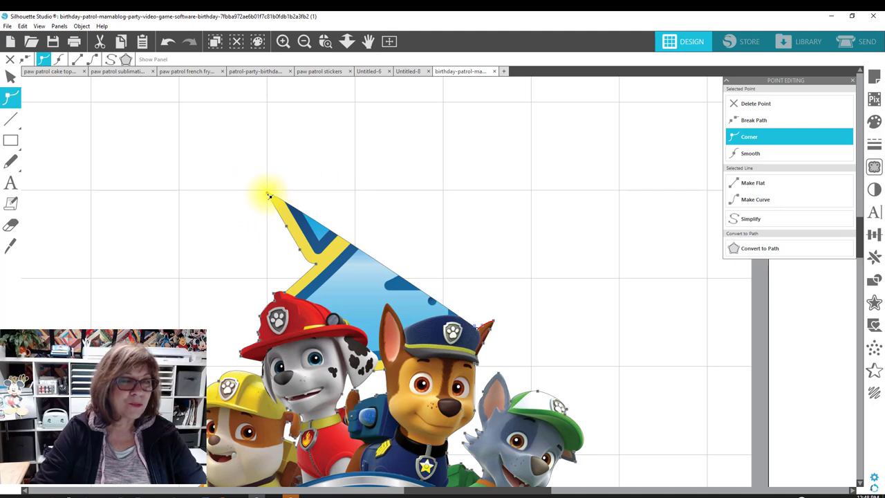
click(277, 206)
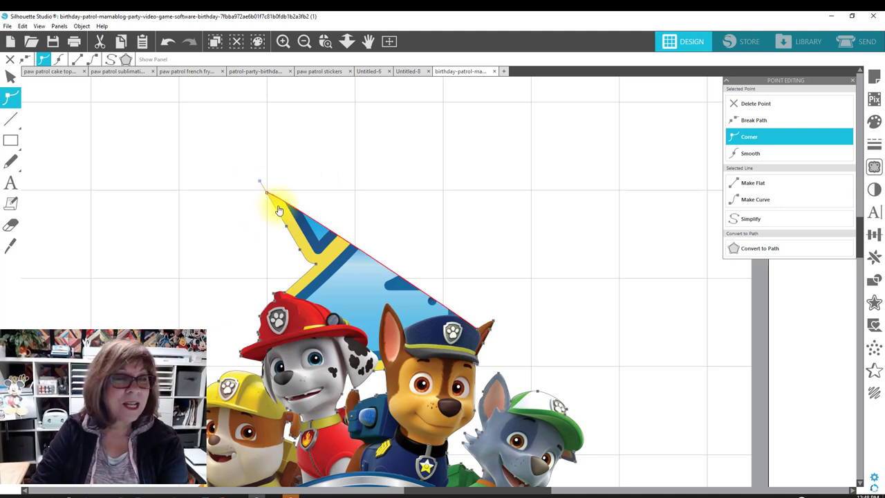
drag(277, 206, 280, 228)
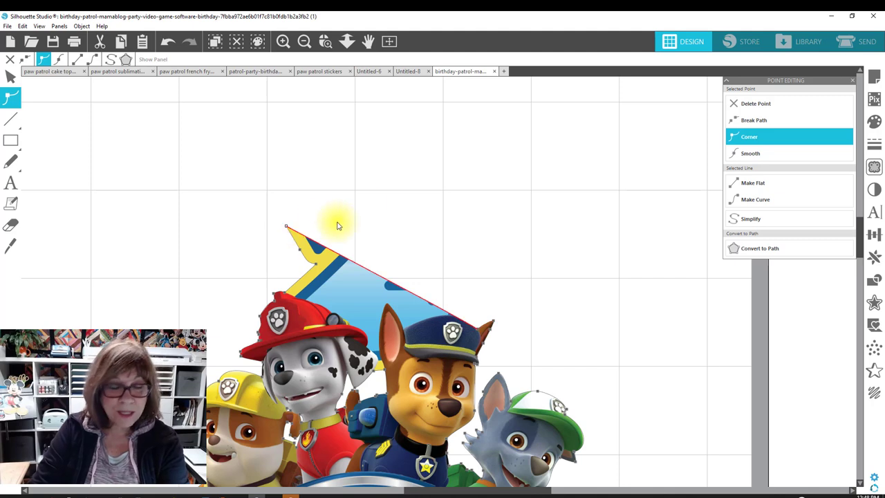
click(295, 228)
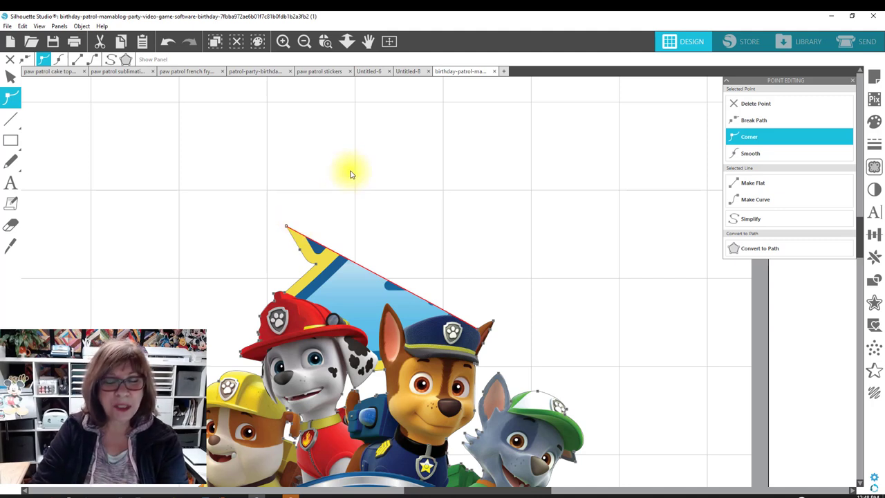
key(ctrl+z)
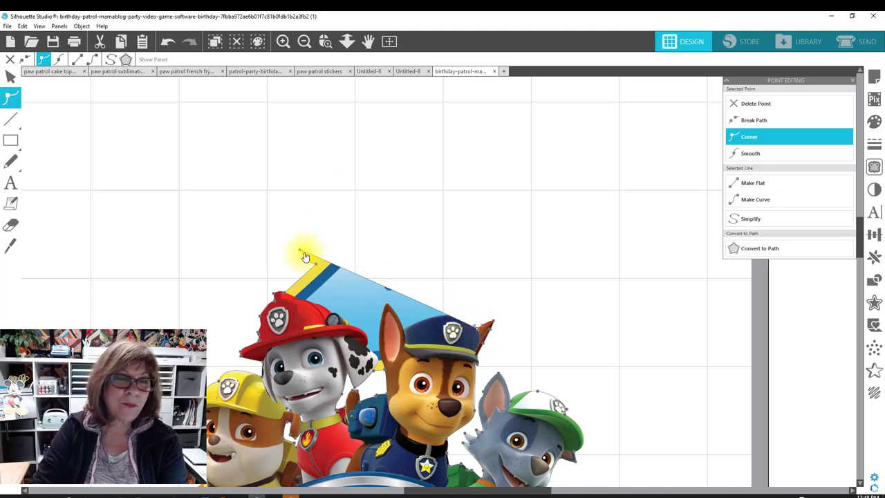
drag(302, 252, 286, 293)
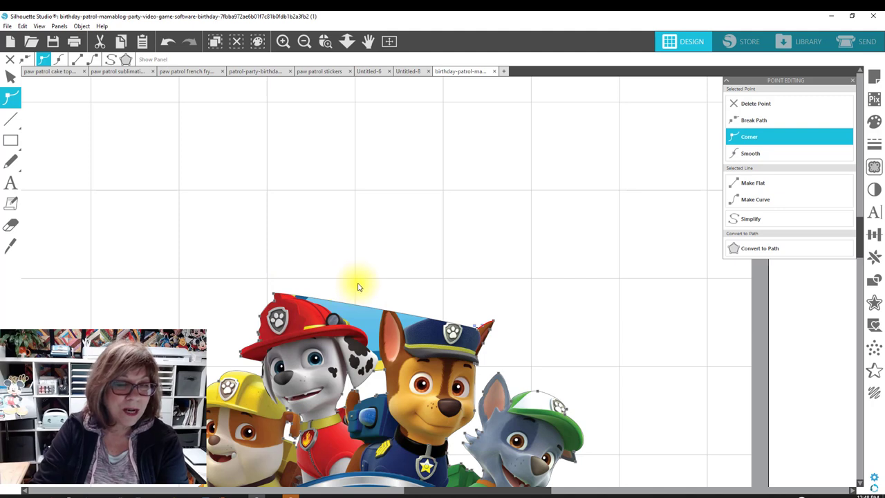
Add a point on the straight edge above the blue police cap and move it to where the cap meets the left ear.
scroll(560, 265, down, 1)
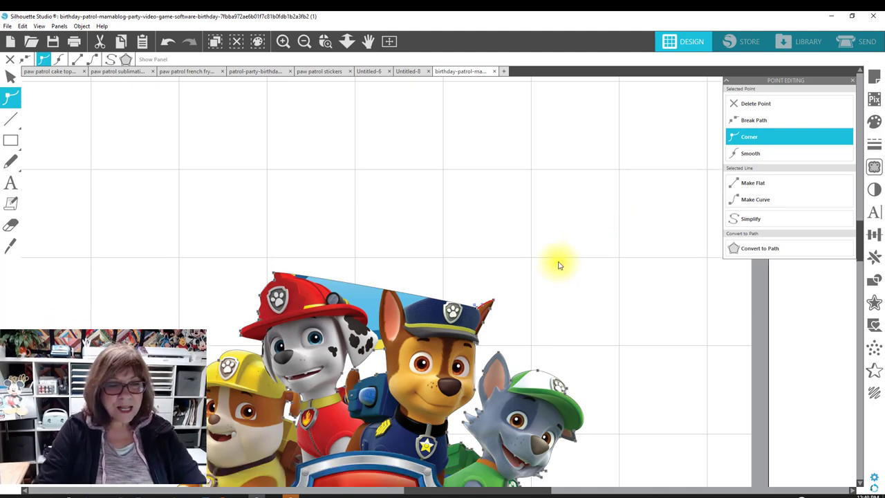
scroll(559, 259, down, 1)
click(325, 41)
drag(255, 196, 603, 381)
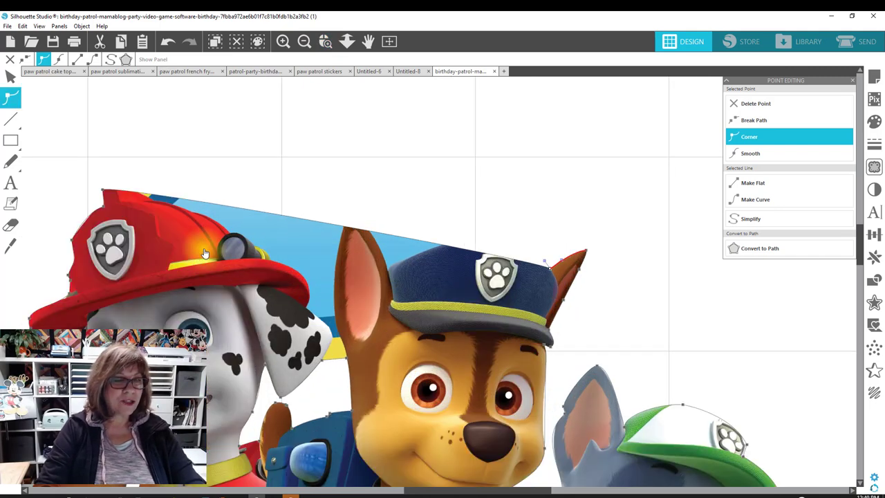
drag(520, 494, 541, 469)
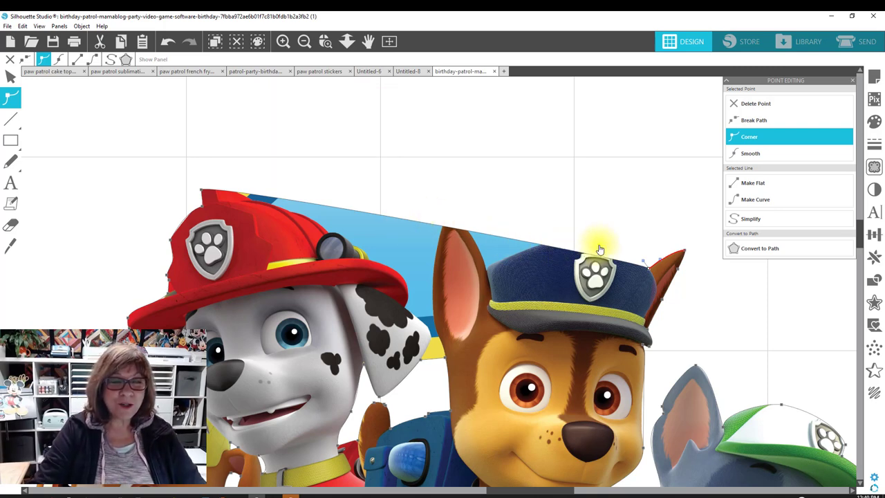
click(513, 242)
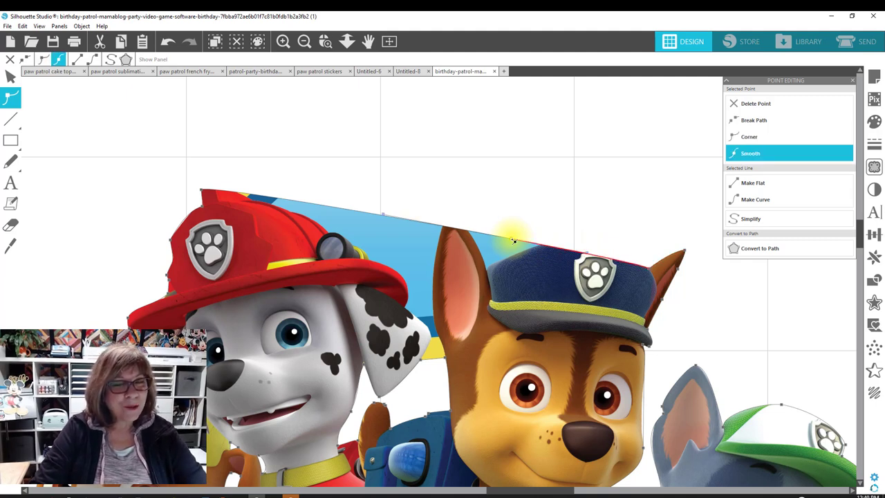
drag(514, 241, 486, 272)
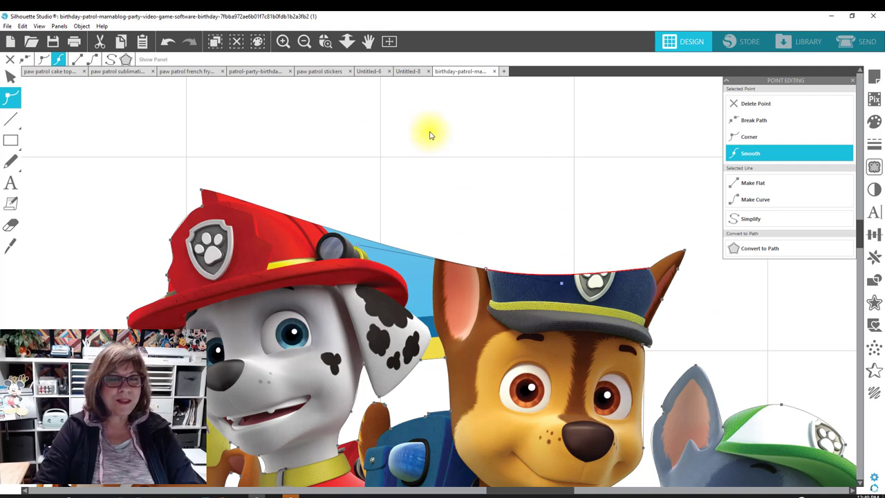
Add points along the top of the police cap and position them so the outline follows the cap's curved edge.
click(325, 41)
drag(475, 179, 702, 343)
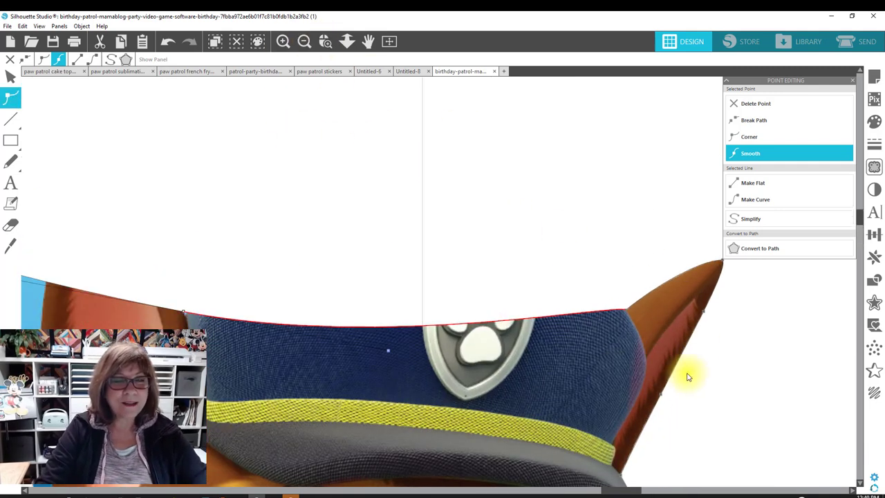
double_click(386, 328)
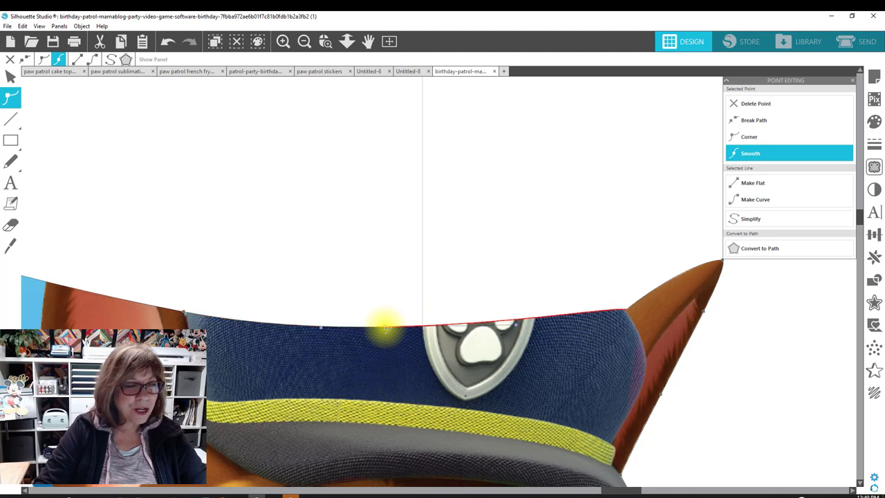
drag(385, 328, 412, 230)
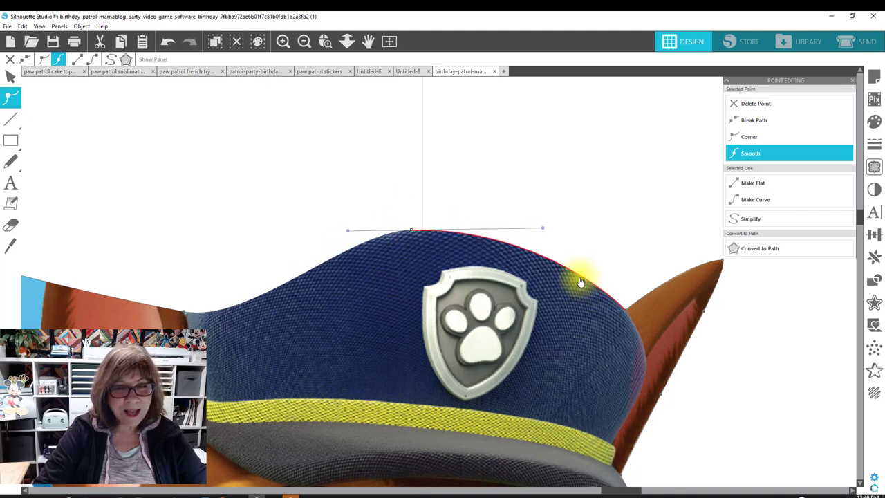
mouse_move(580, 278)
mouse_down()
mouse_move(593, 257)
mouse_move(581, 268)
mouse_up()
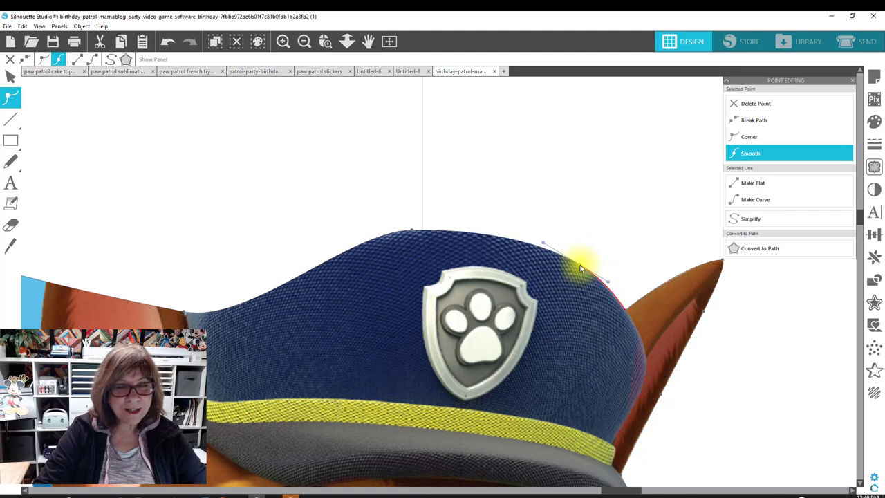
click(236, 306)
mouse_move(232, 301)
mouse_down()
mouse_move(208, 266)
mouse_move(230, 290)
mouse_up()
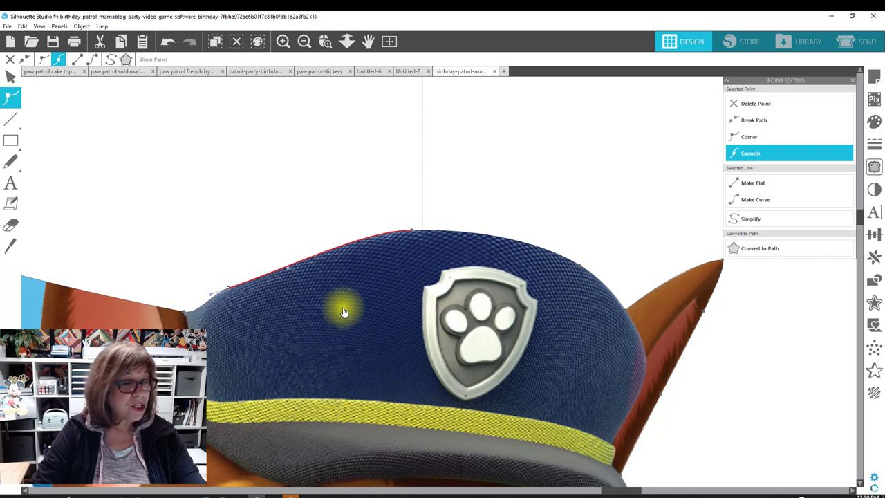
Add a point beside the cap's left end and pull it up just right of the ear's tip to uncover the ear.
drag(311, 310, 463, 286)
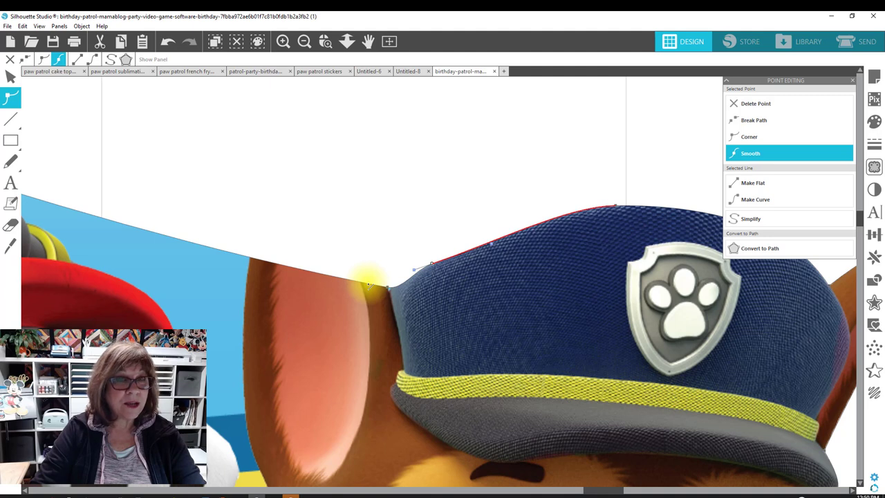
click(368, 283)
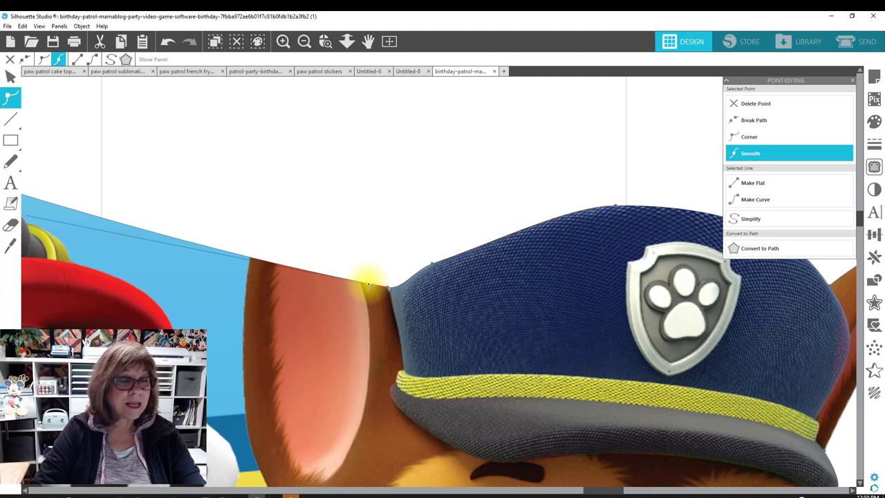
drag(367, 282, 319, 128)
drag(319, 128, 344, 131)
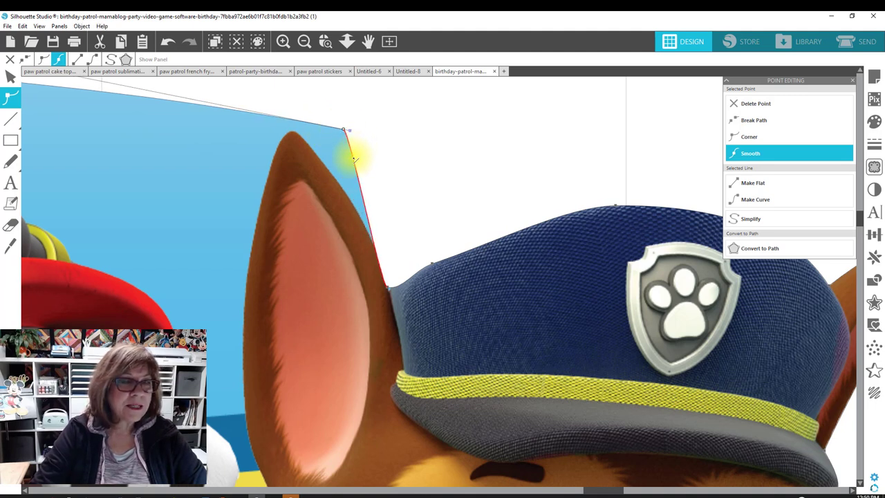
Add a point on the outline right of the ear's tip and adjust its handles to curve the line along the ear.
mouse_move(354, 159)
mouse_down()
mouse_move(338, 157)
mouse_move(345, 160)
mouse_up()
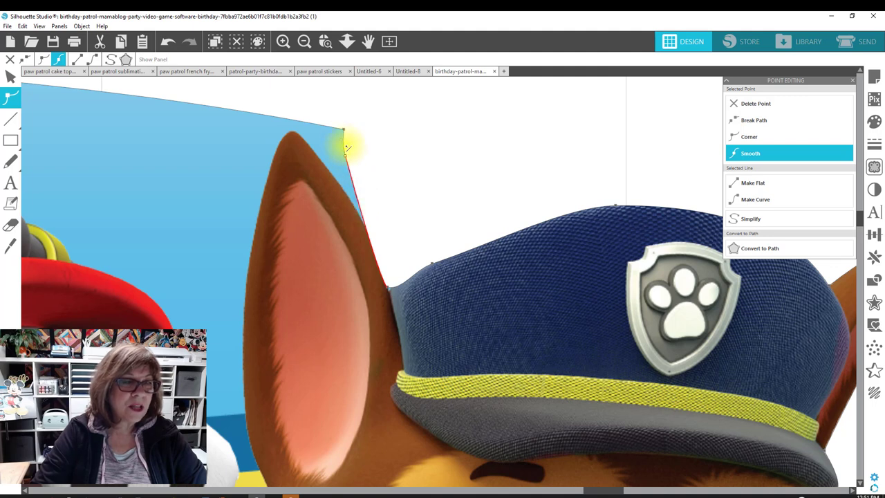
mouse_move(338, 143)
mouse_down()
mouse_move(303, 149)
mouse_move(340, 138)
mouse_move(325, 141)
mouse_up()
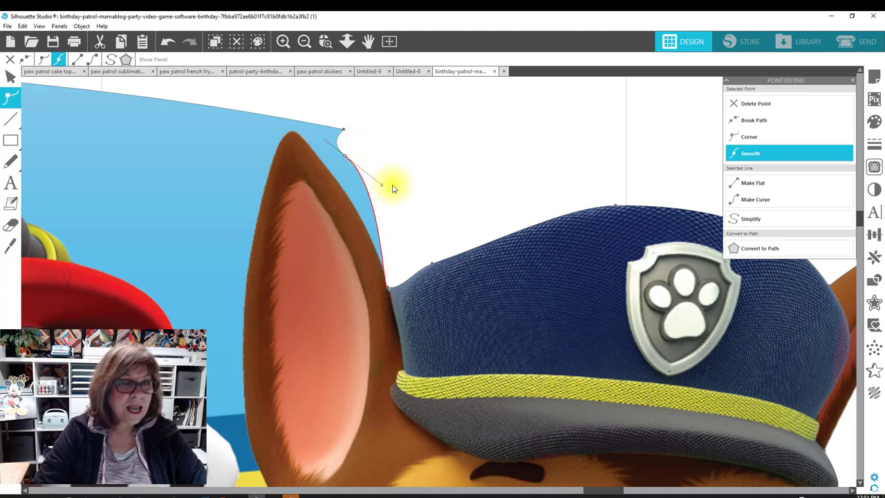
mouse_move(382, 186)
mouse_down()
mouse_move(352, 187)
mouse_move(380, 185)
mouse_up()
click(401, 174)
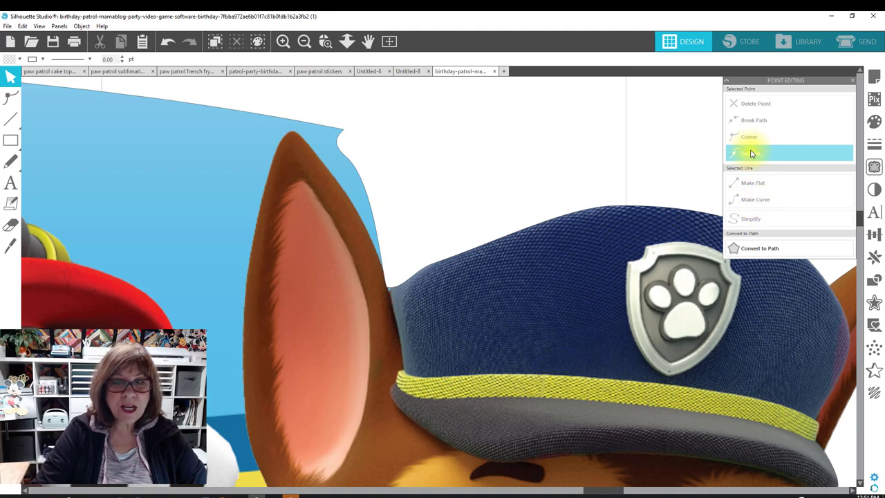
Add another point on the ear's right side, make it a corner, and move it down closer to the ear's edge.
click(355, 172)
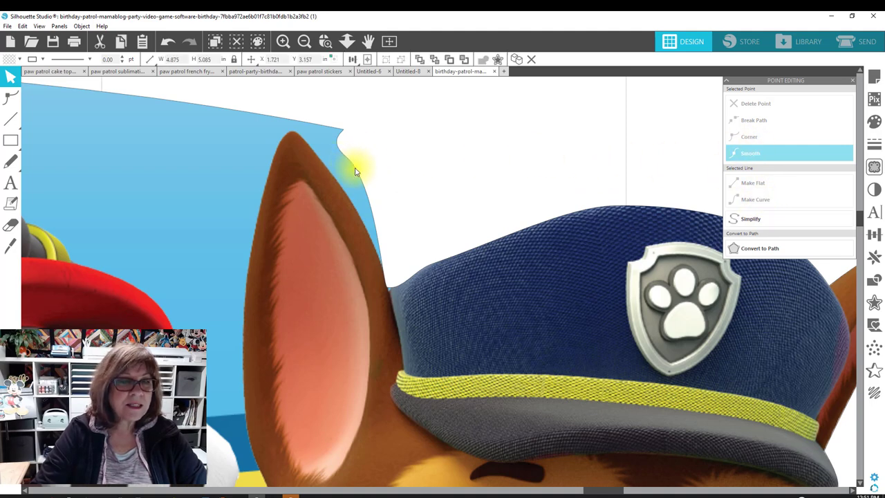
double_click(349, 178)
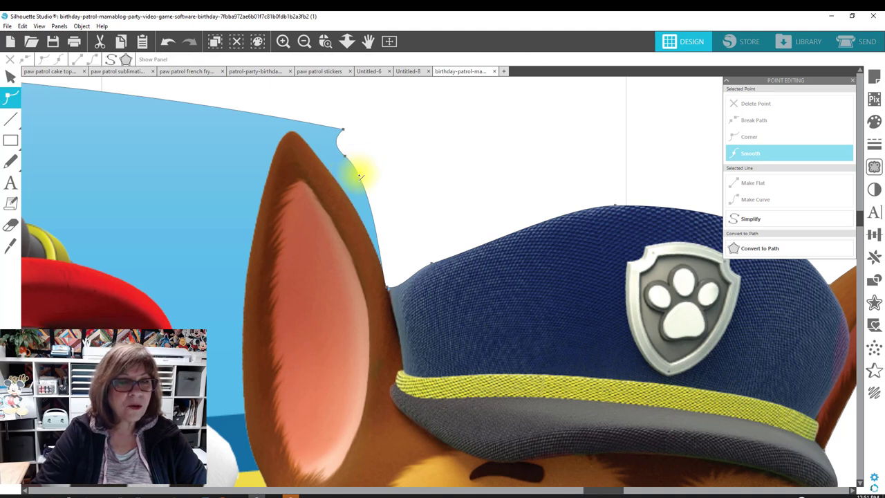
click(360, 177)
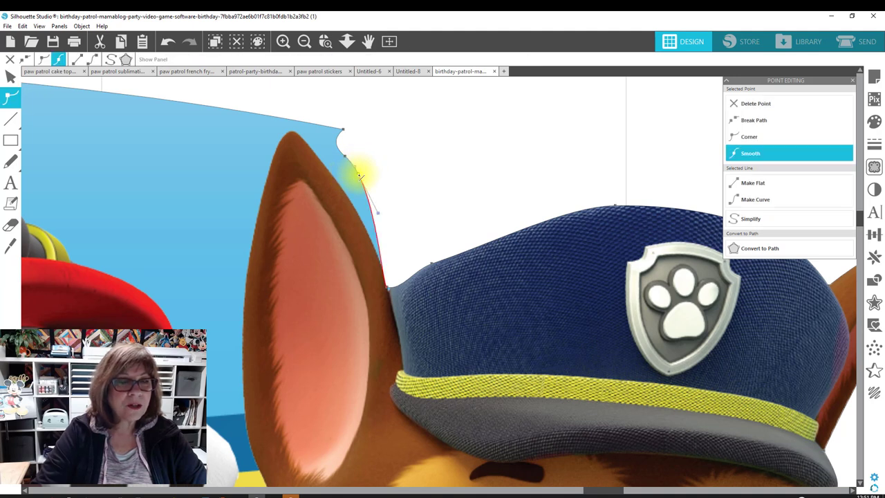
click(758, 138)
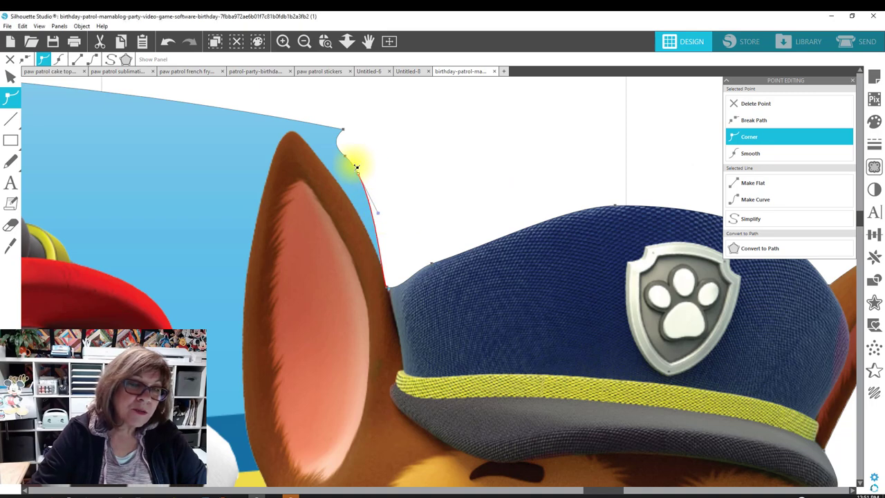
click(348, 145)
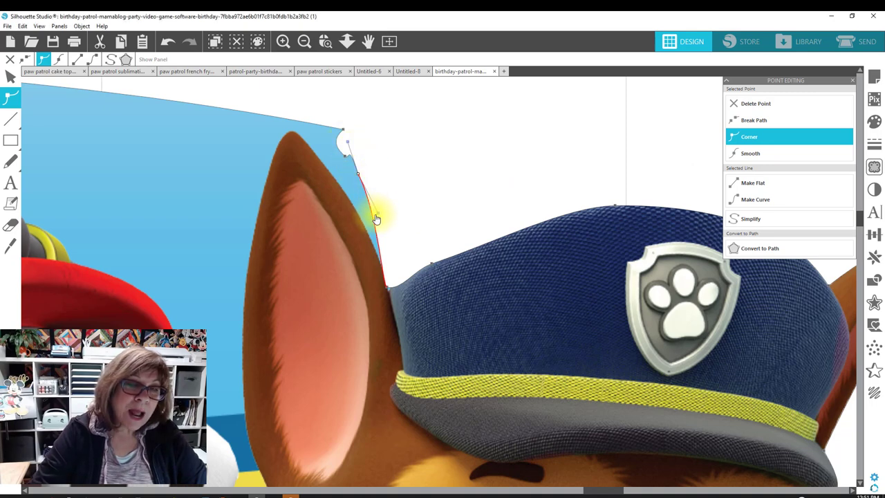
drag(381, 217, 359, 199)
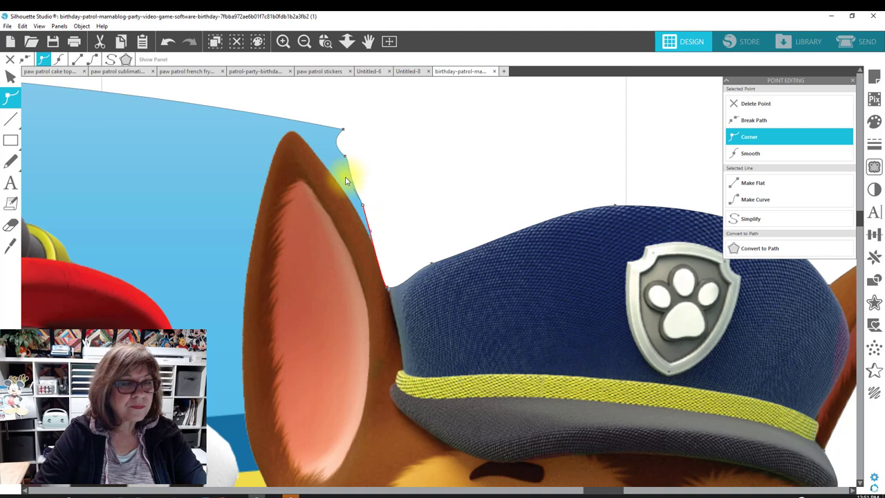
Move the point on the ear's right side onto its edge and add another point below it to follow the ear.
drag(340, 184, 367, 207)
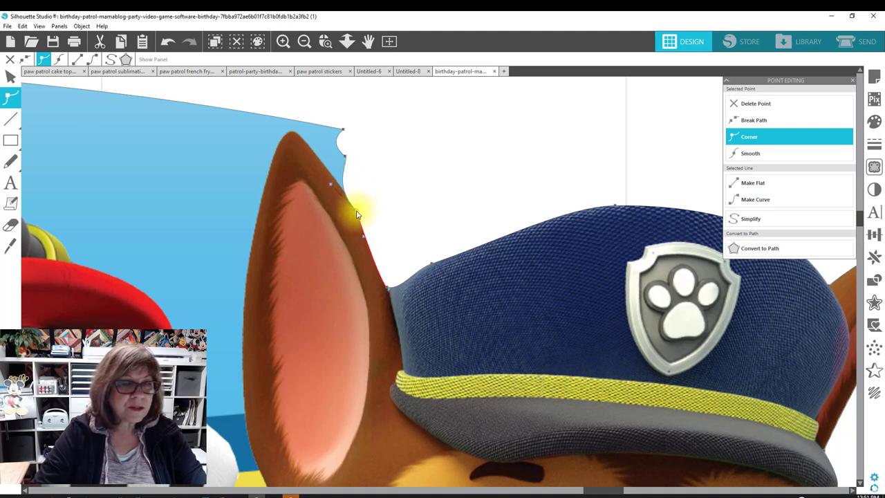
click(377, 242)
click(377, 242)
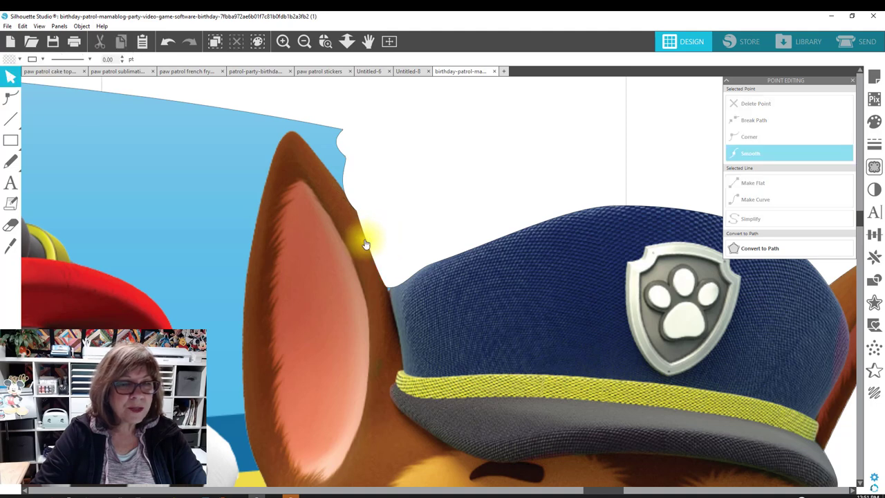
click(366, 244)
double_click(366, 244)
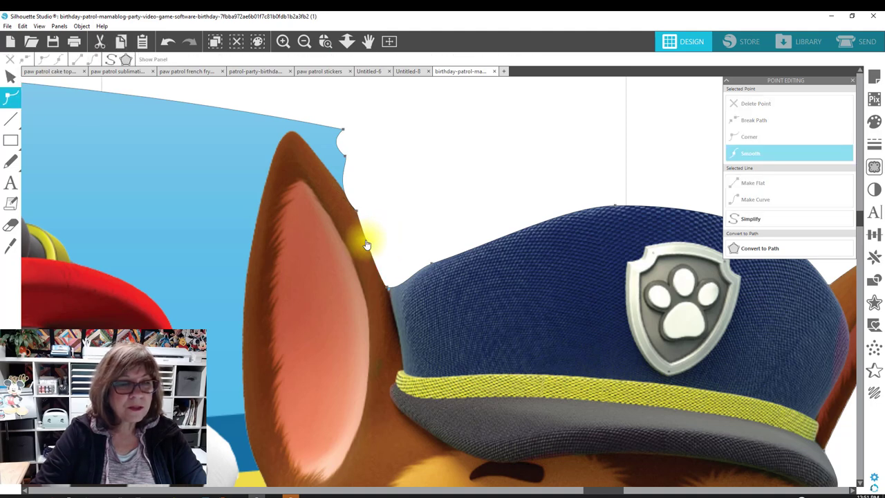
mouse_move(370, 242)
mouse_down()
mouse_move(379, 240)
mouse_move(369, 243)
mouse_up()
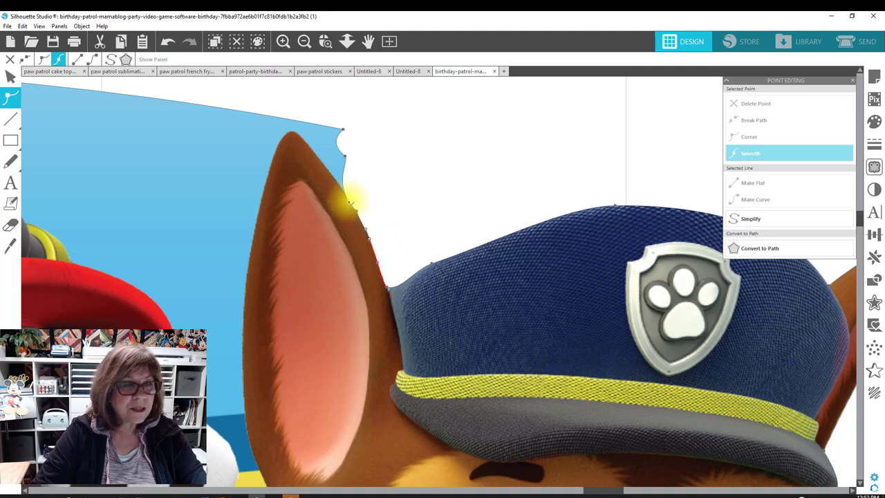
Move the smooth point beside the ear up to its tip and delete the leftover corner point jutting out beyond it.
click(341, 168)
drag(344, 160, 332, 158)
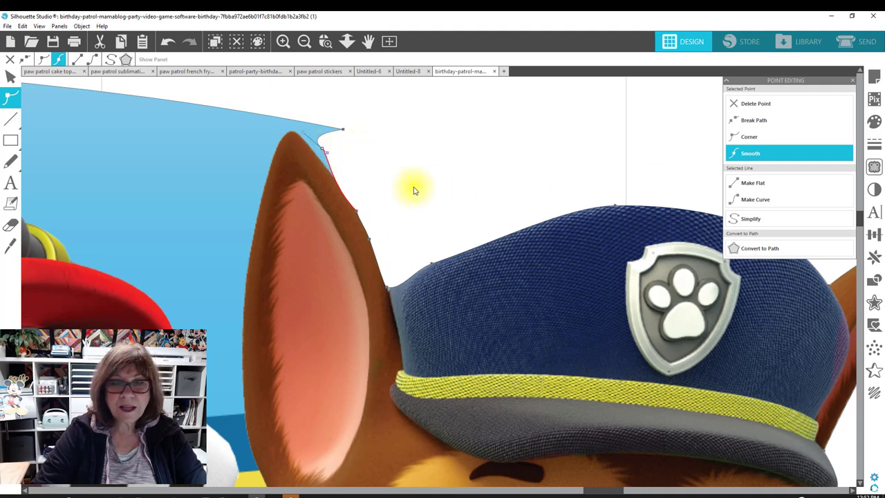
drag(336, 167, 327, 167)
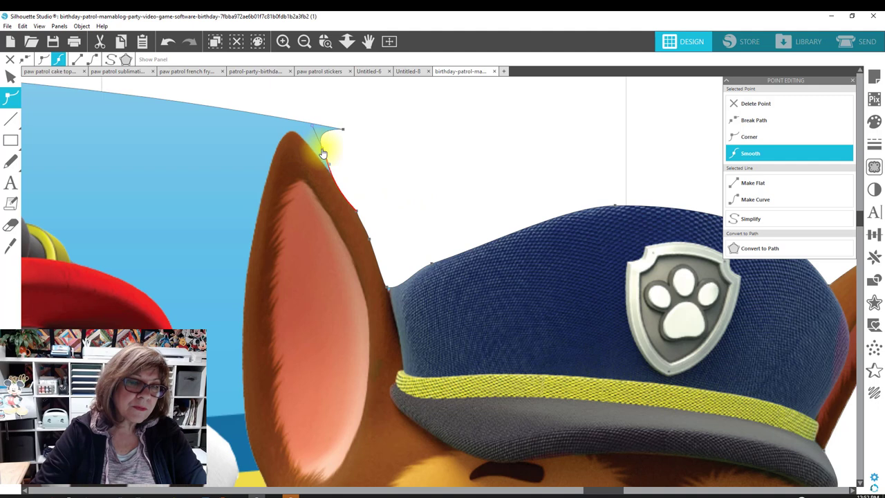
drag(316, 147, 348, 132)
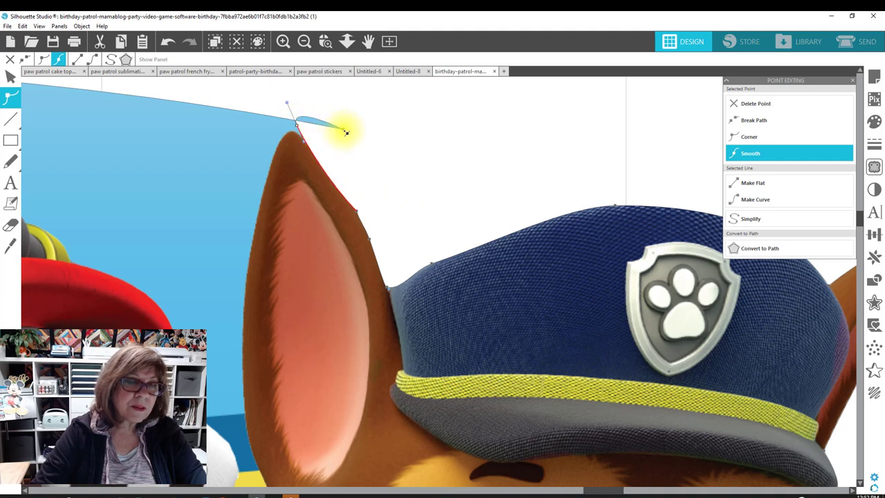
key(ctrl+z)
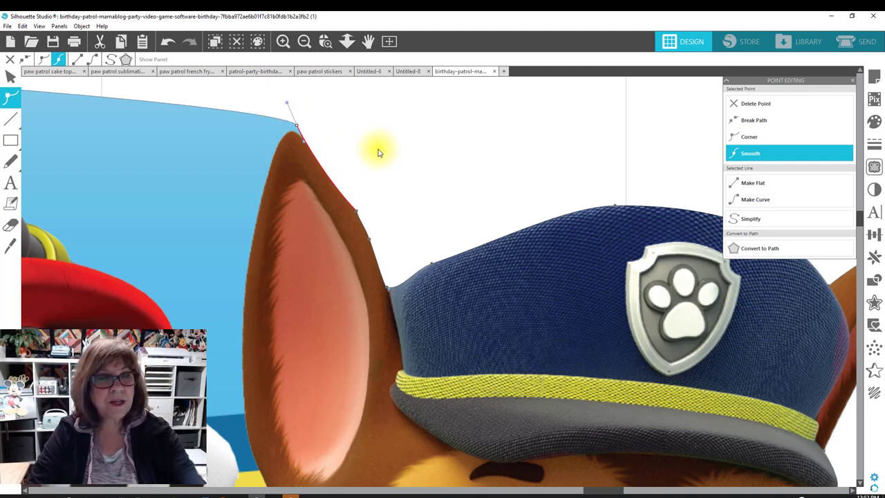
Add a point on the outline about midway between the ear's tip and the next point down its right edge.
click(347, 189)
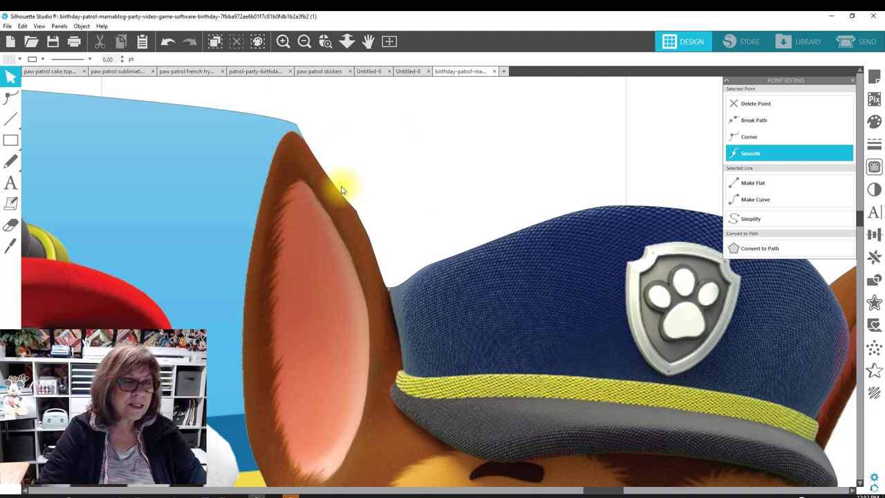
click(336, 191)
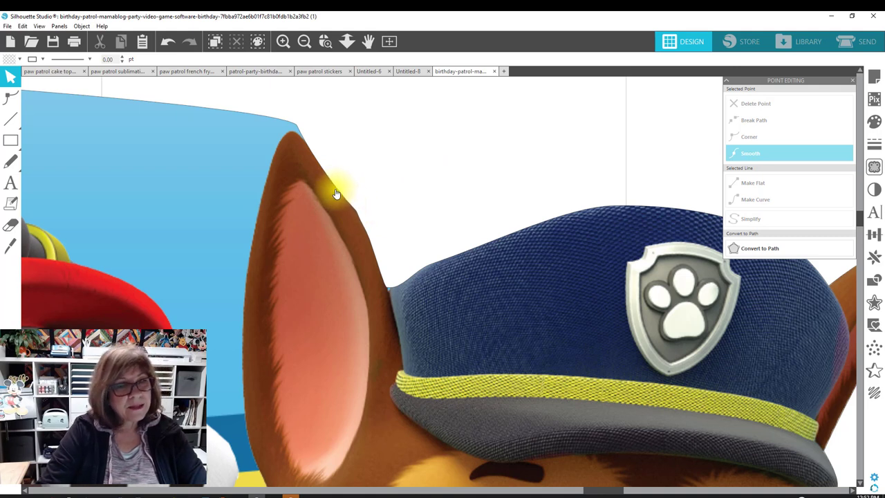
double_click(338, 191)
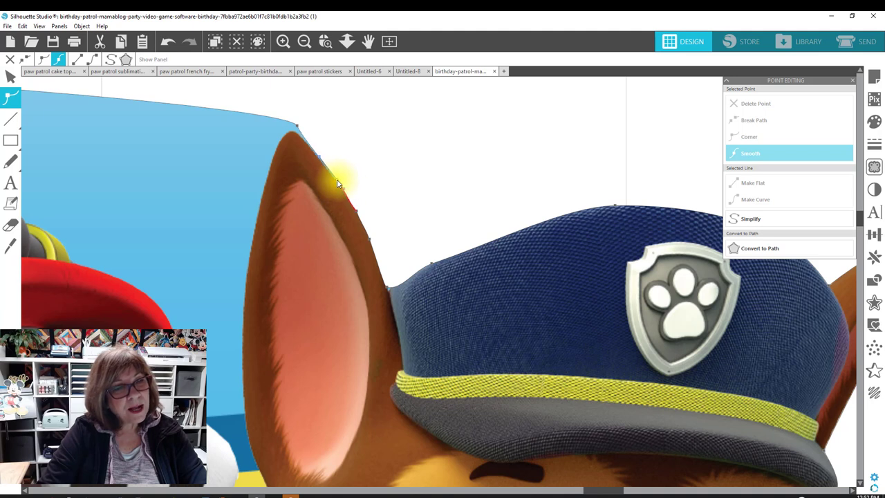
click(355, 210)
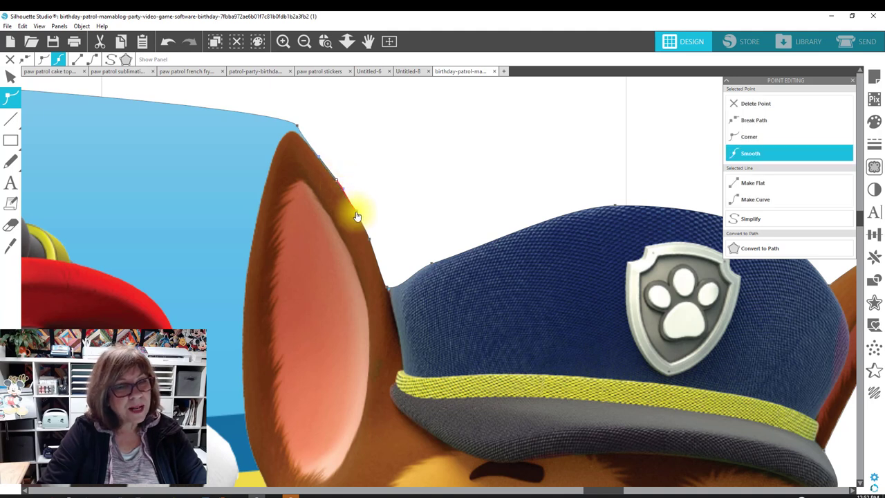
click(372, 213)
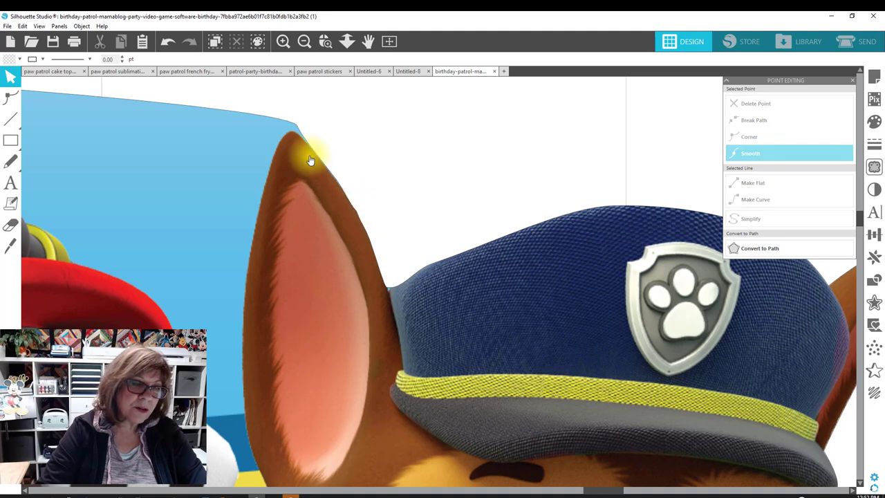
Delete the point that kinks the outline just below the newly added one on the ear's right edge.
click(325, 42)
drag(276, 158, 417, 279)
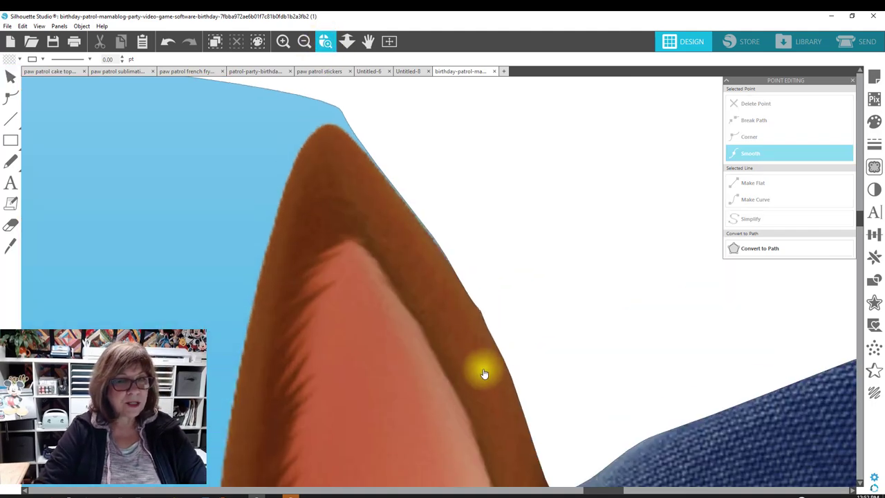
click(481, 316)
double_click(482, 316)
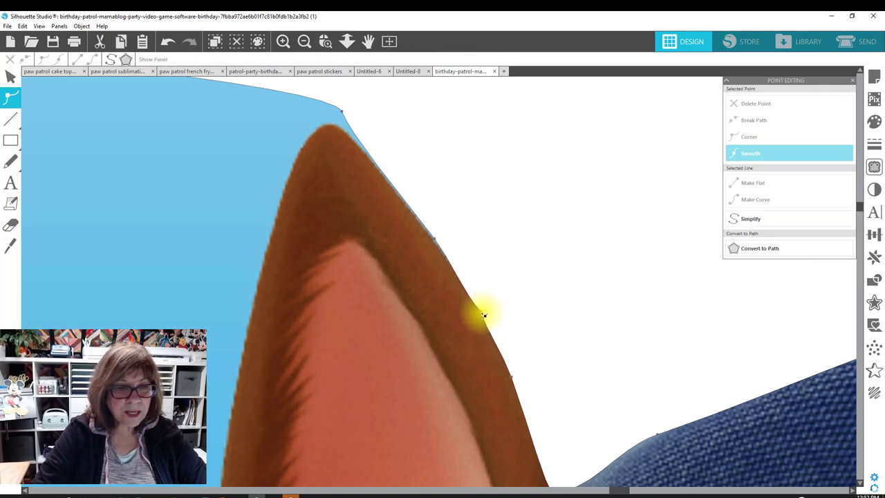
click(484, 314)
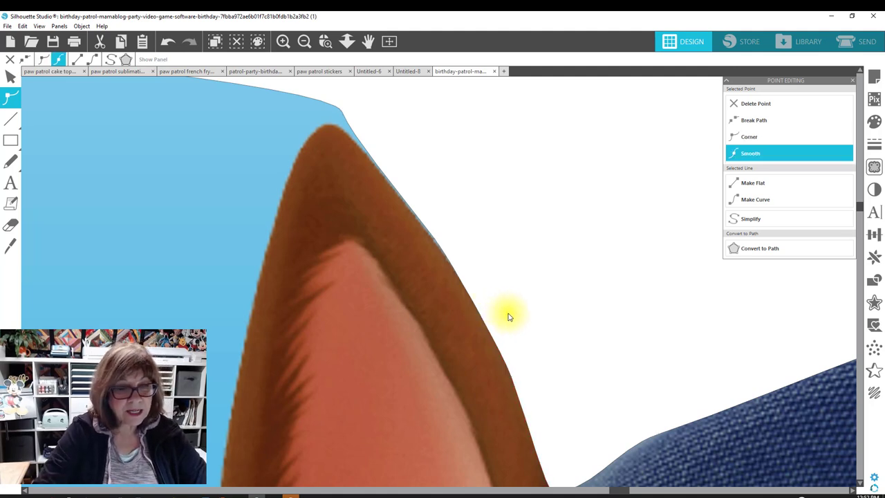
Shift the middle point on the ear's right side slightly inward to close the thin blue gap along the edge.
double_click(415, 228)
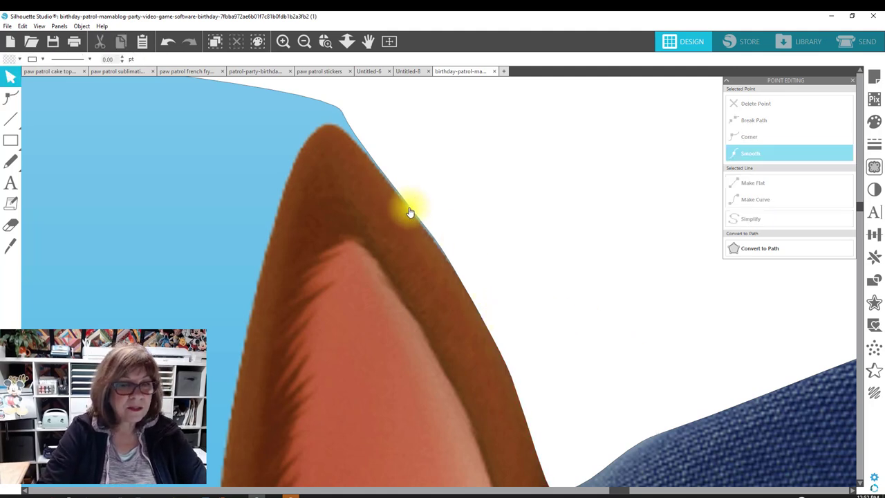
click(408, 210)
double_click(409, 211)
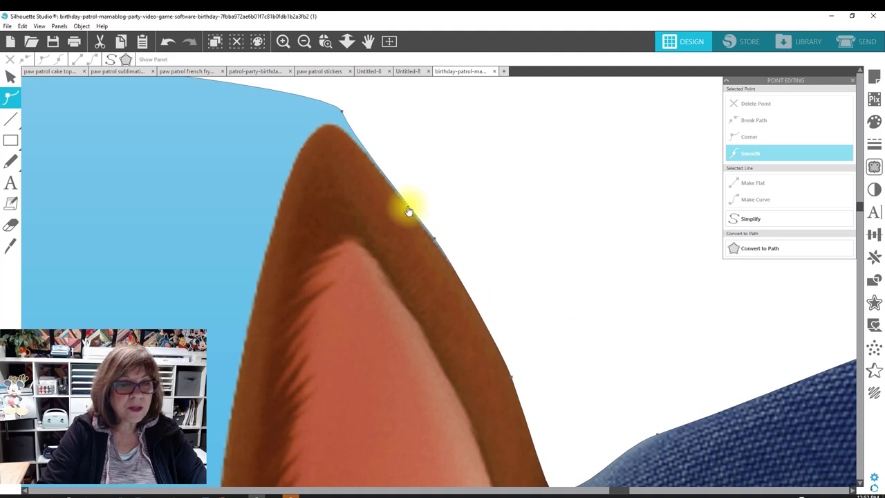
click(434, 242)
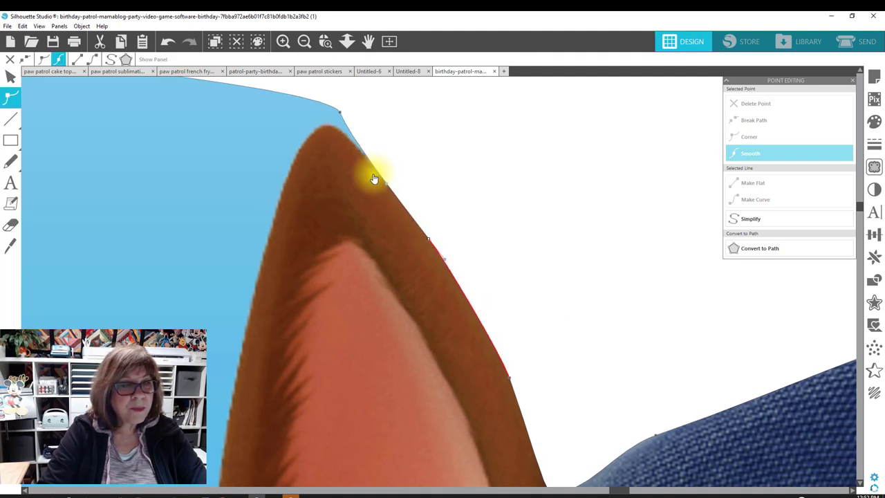
Lower the top point onto the ear's tip and angle its handles so the outline wraps around the rounded tip.
click(343, 116)
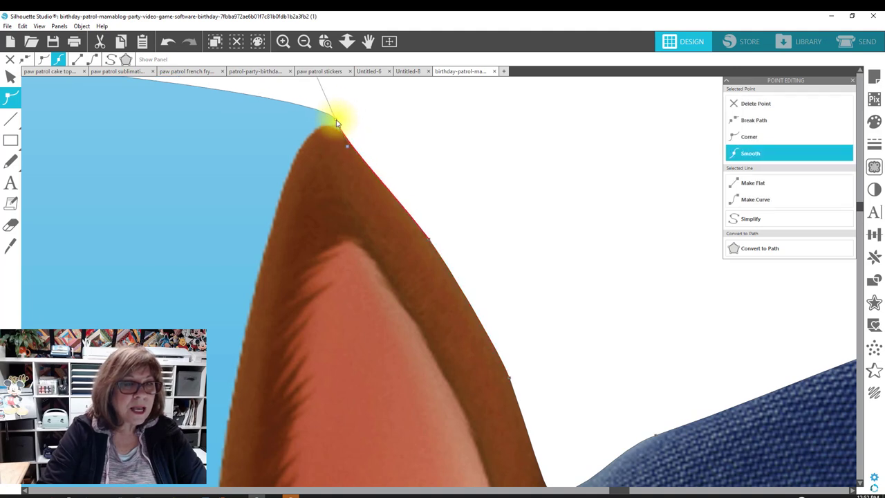
click(355, 150)
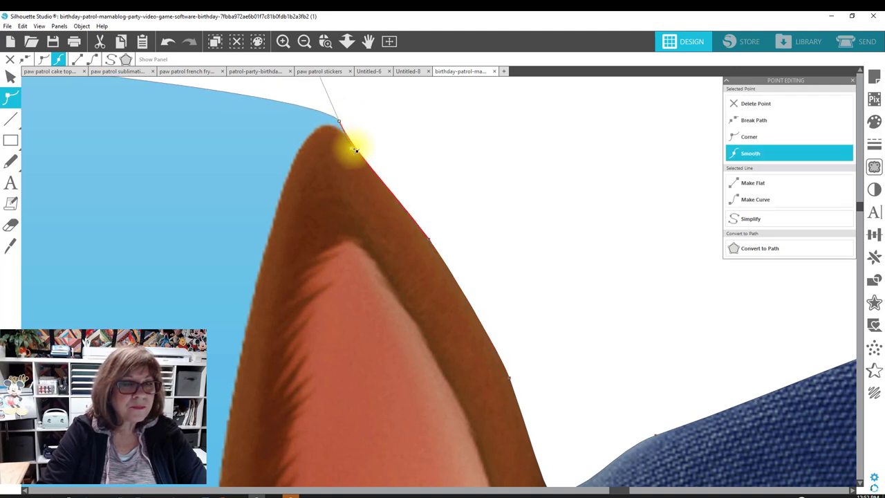
drag(353, 150, 334, 128)
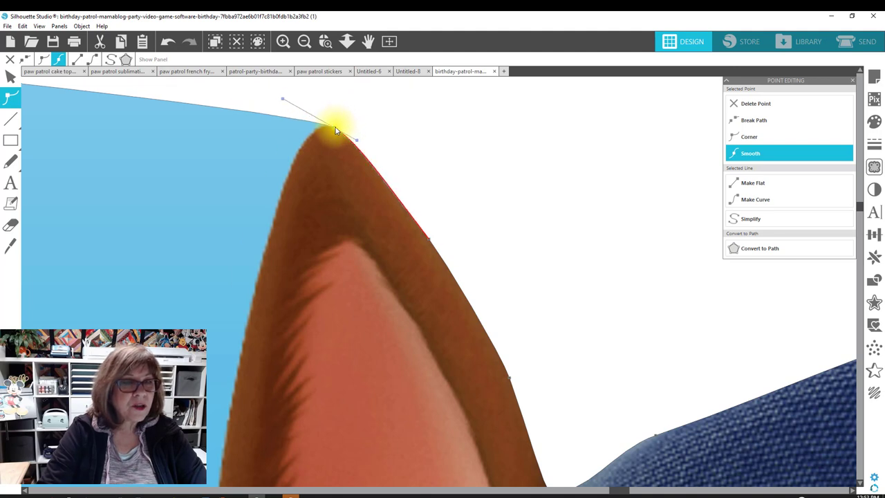
click(578, 237)
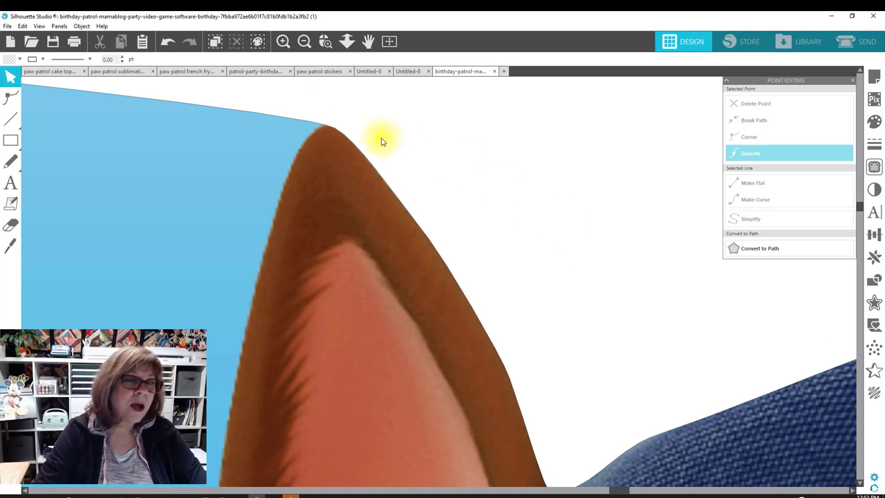
Add a point on the outline left of the ear's tip and pull it down onto the ear's left edge.
click(302, 43)
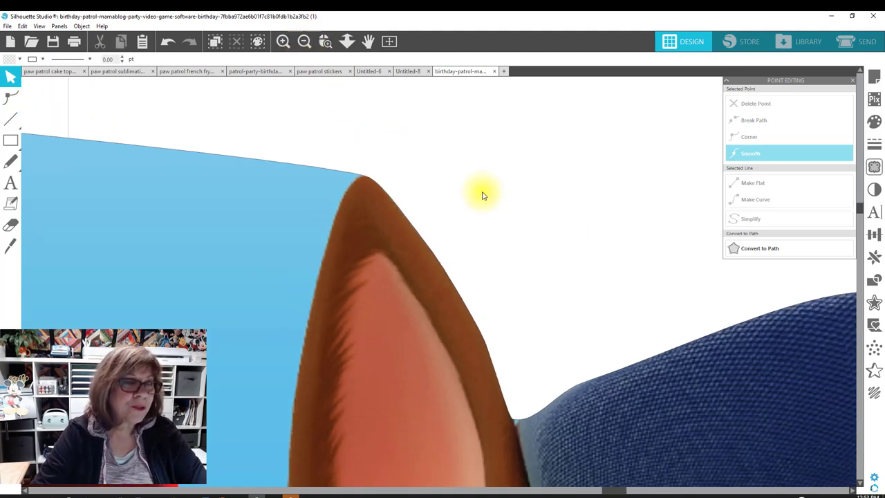
scroll(567, 203, down, 2)
scroll(567, 201, down, 1)
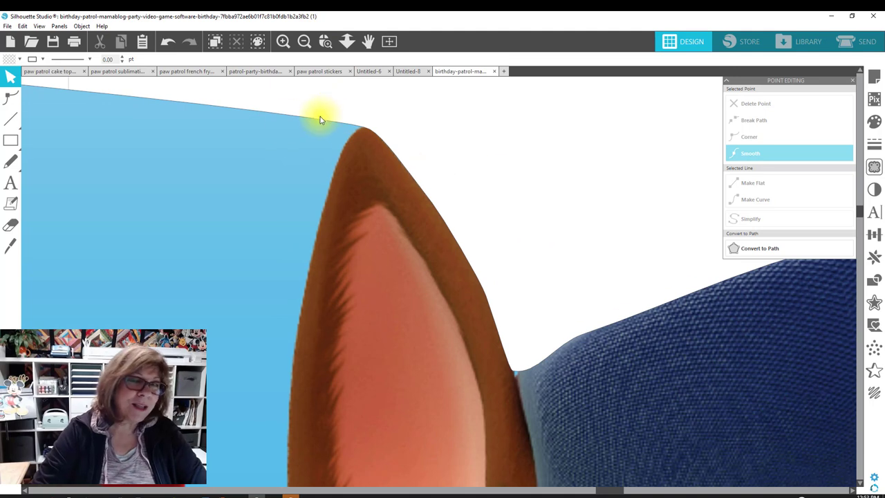
double_click(283, 119)
click(283, 119)
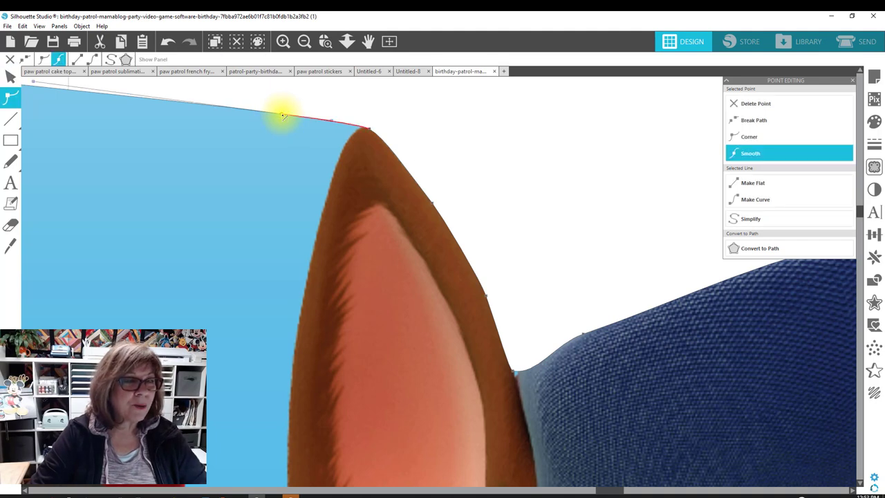
drag(281, 129, 326, 200)
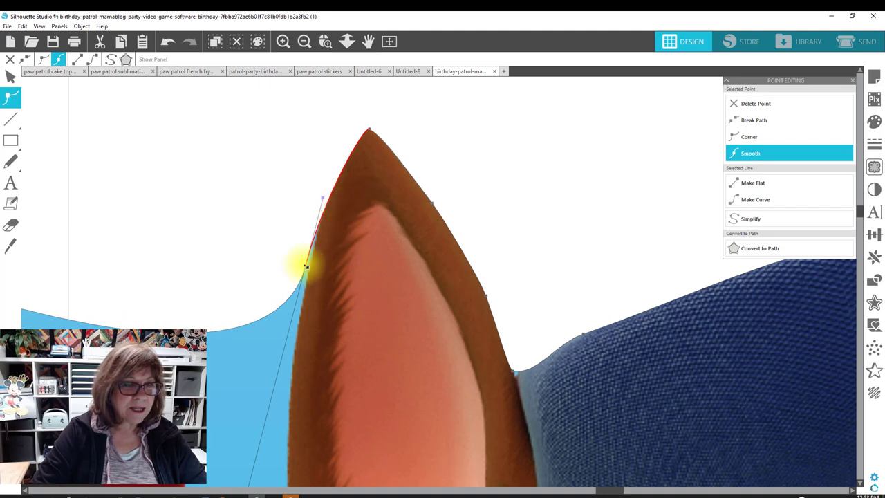
drag(308, 270, 310, 272)
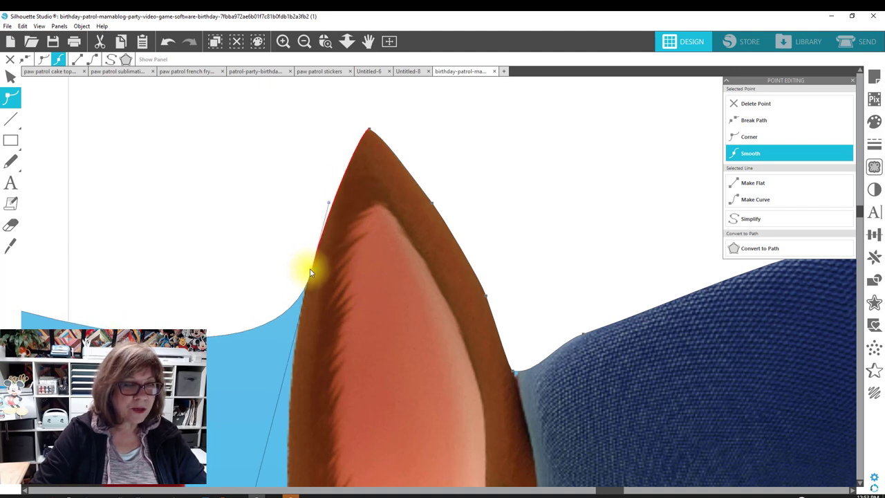
Shorten the lower handle of the ear's left-side point and reposition the point tight against the ear's edge.
click(328, 206)
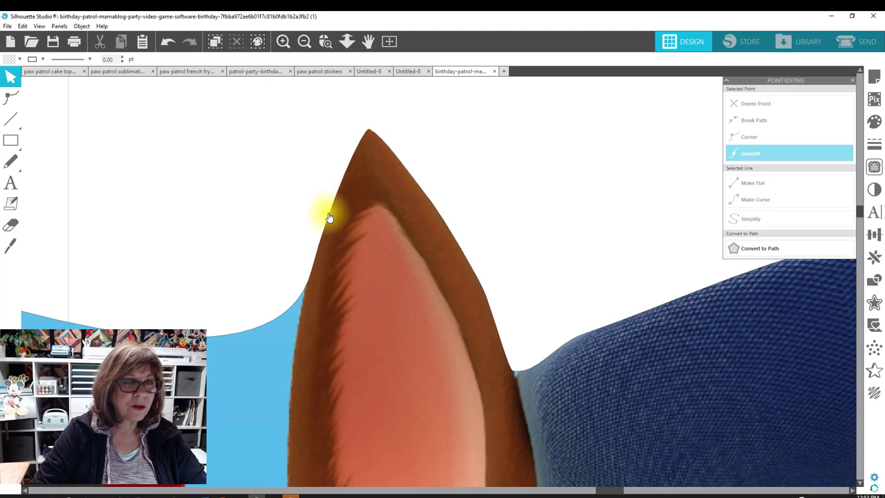
double_click(312, 274)
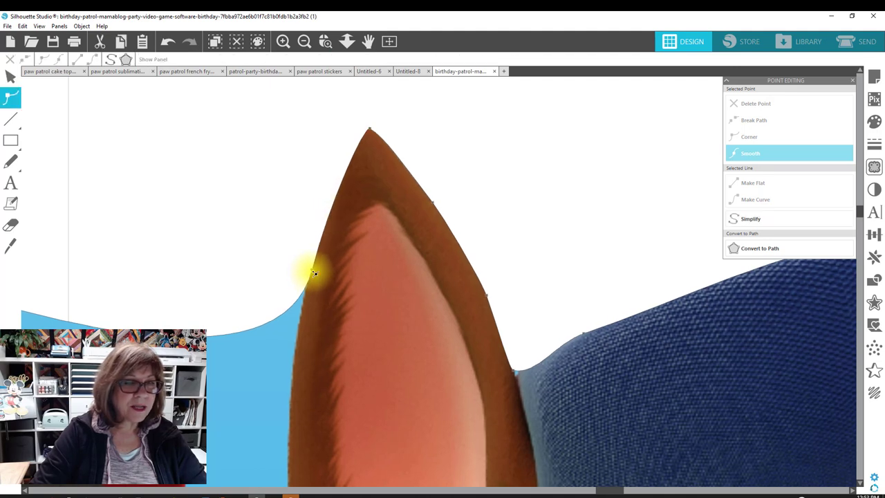
click(306, 265)
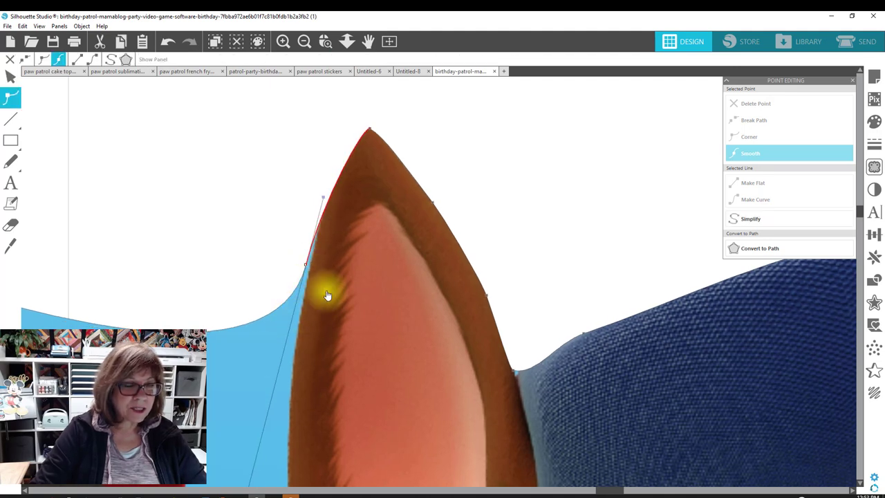
scroll(320, 298, down, 2)
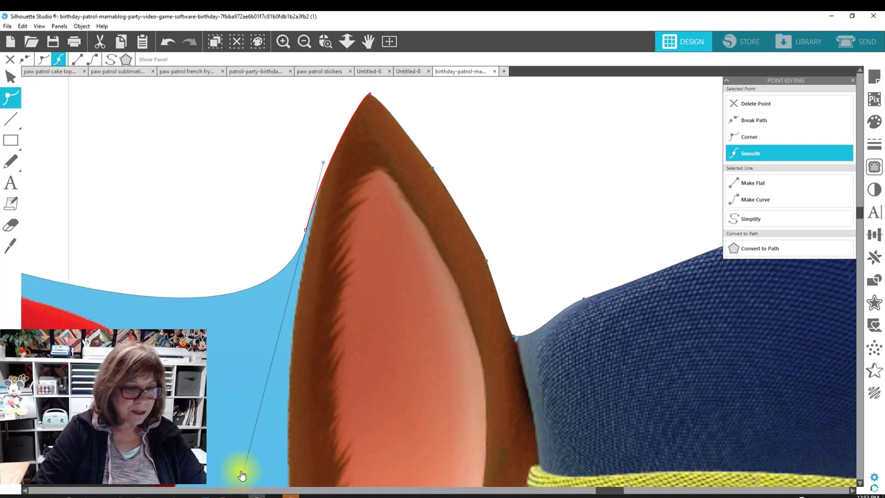
drag(244, 477, 287, 300)
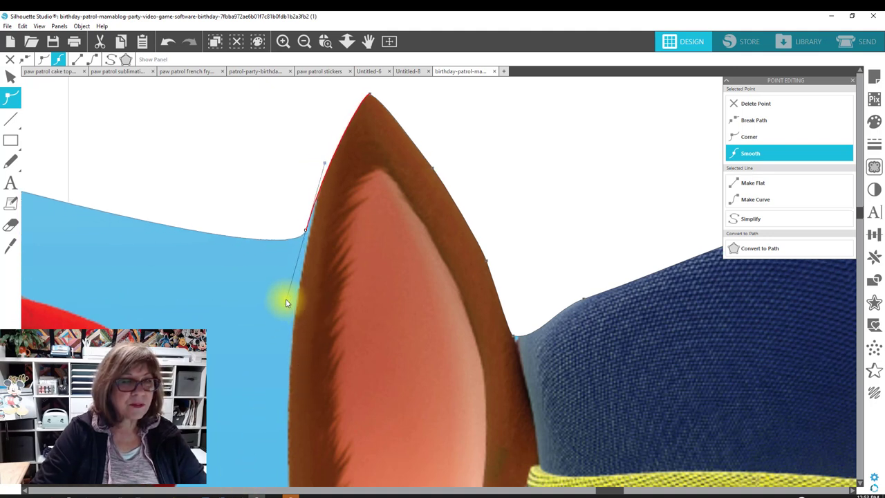
click(307, 231)
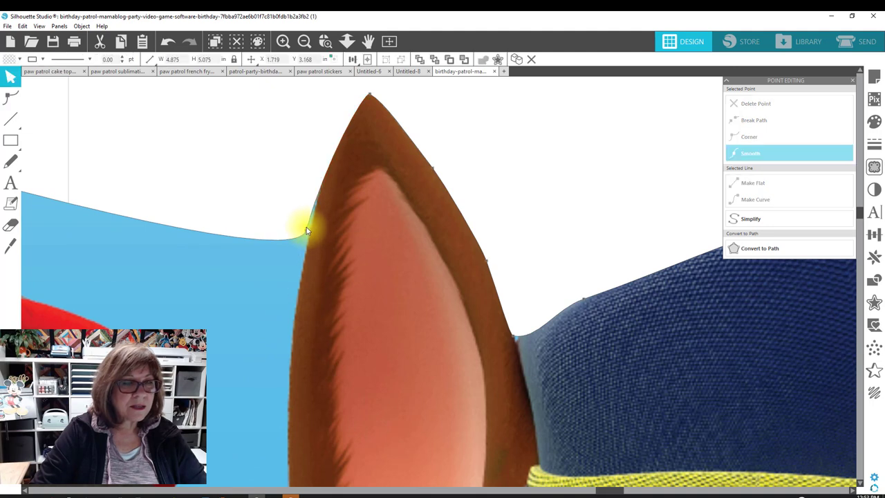
click(309, 233)
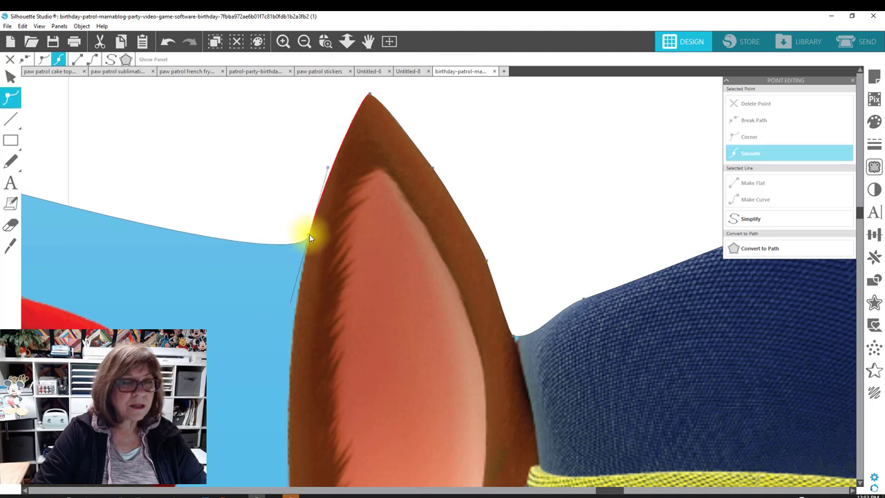
Add a point on the brown ear's left edge just below the tip and pull it outward to round the outline there.
click(345, 142)
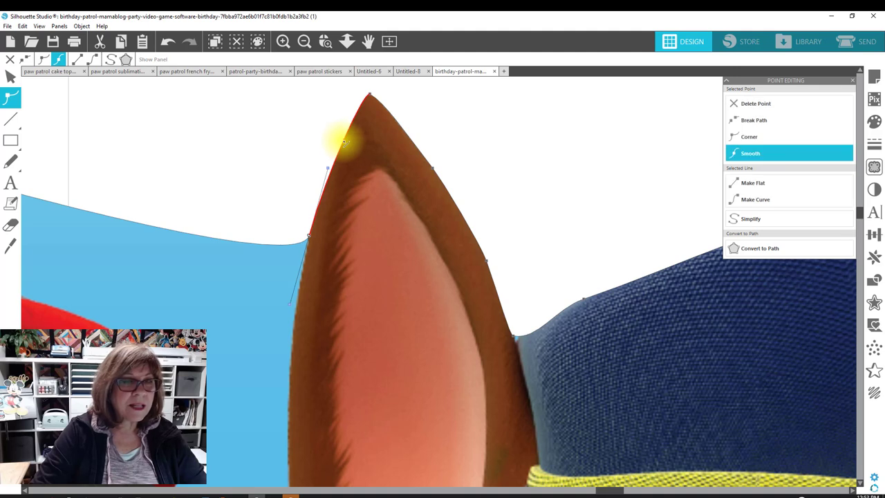
drag(344, 143, 337, 131)
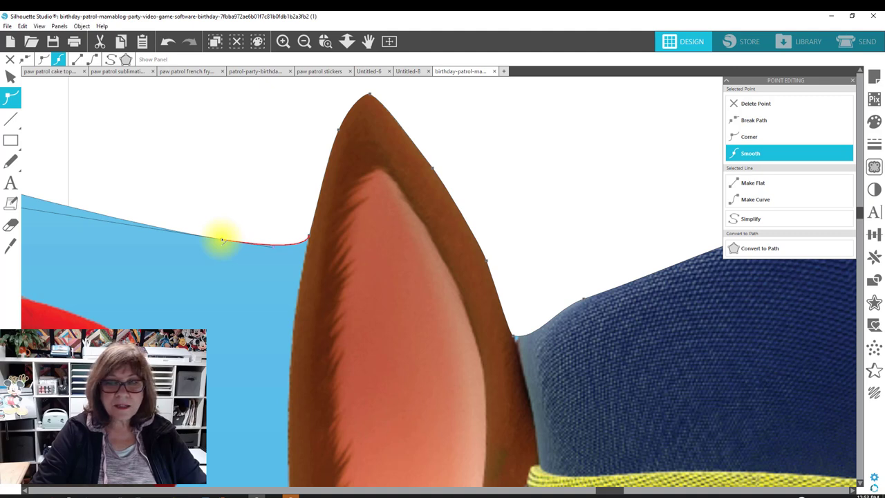
click(779, 199)
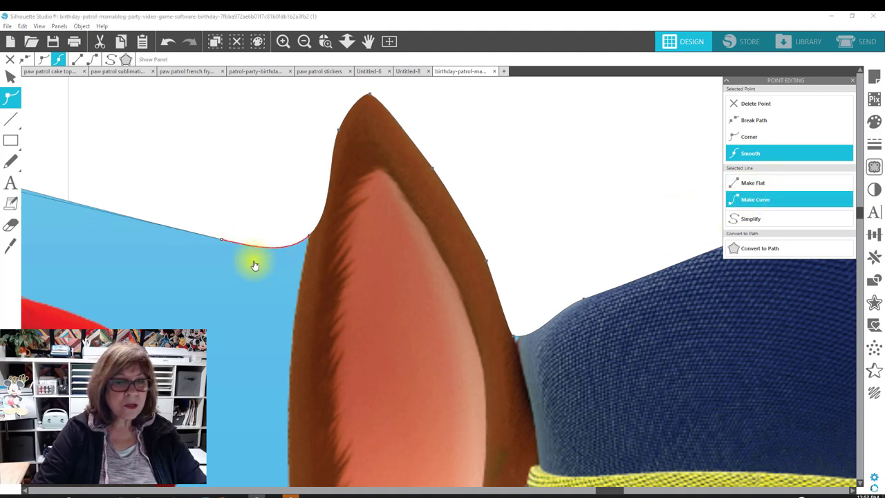
drag(224, 241, 275, 388)
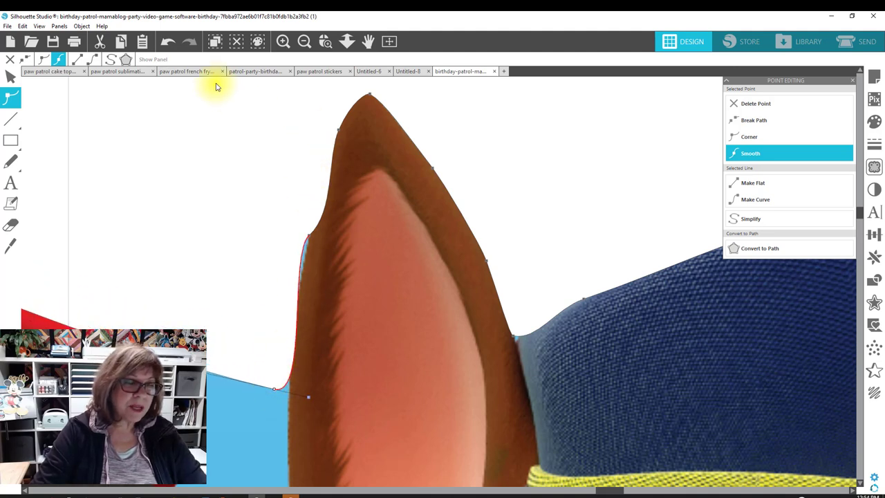
click(168, 43)
click(168, 43)
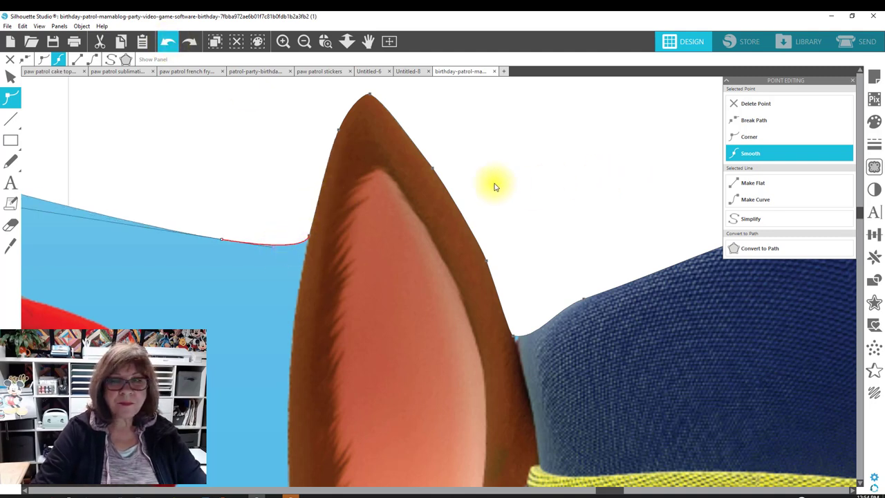
Pull the outline point left of the brown ear downward and against the ear's left edge to cut away the blue background.
click(221, 241)
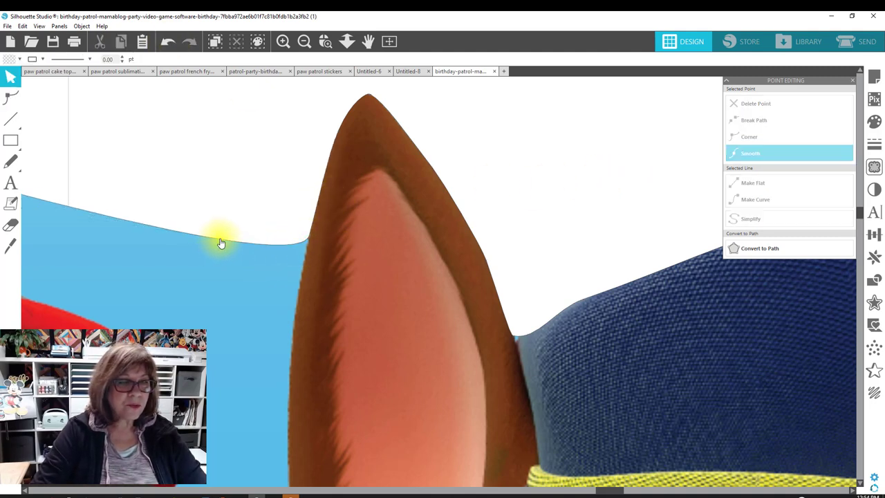
double_click(223, 244)
drag(223, 244, 295, 372)
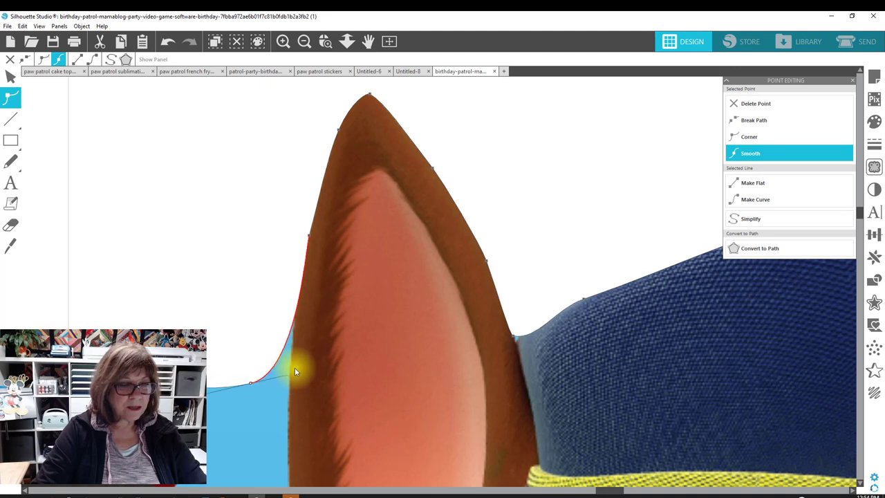
drag(253, 386, 308, 375)
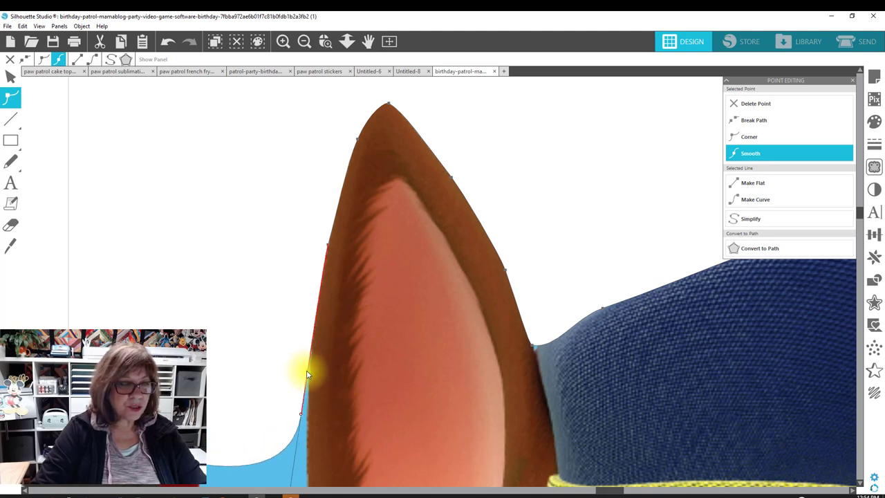
Carry the outline down the brown ear's left edge to its base beside the spotted ear, adding points that follow its curve.
scroll(625, 189, down, 2)
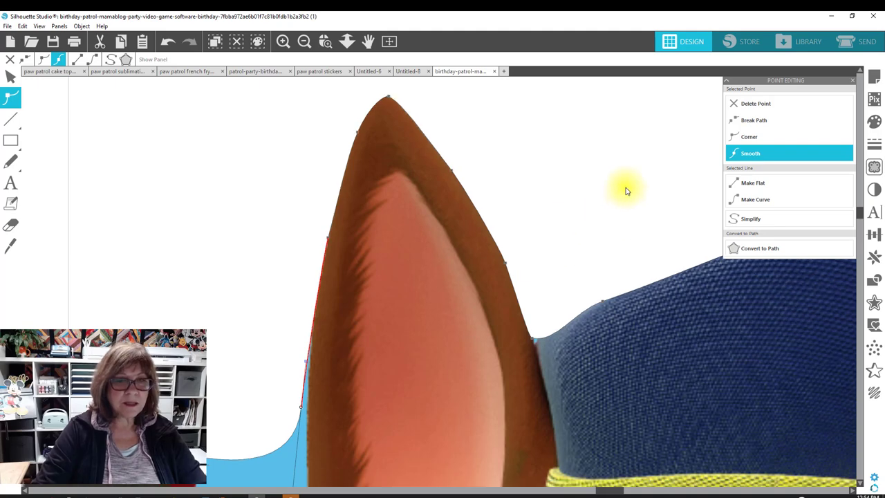
scroll(596, 236, down, 5)
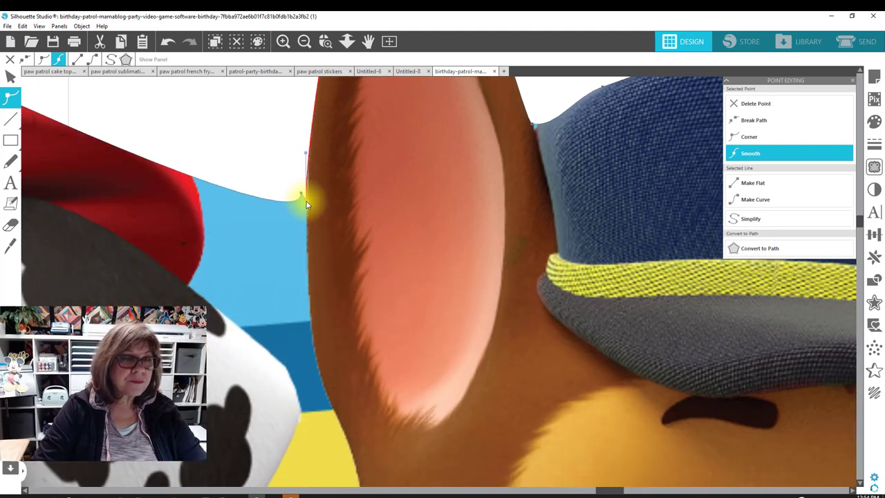
drag(296, 316, 330, 409)
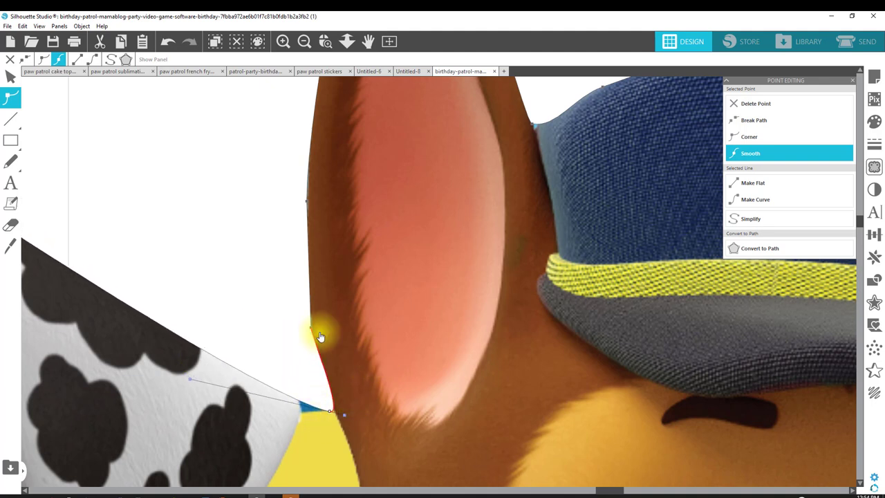
click(330, 379)
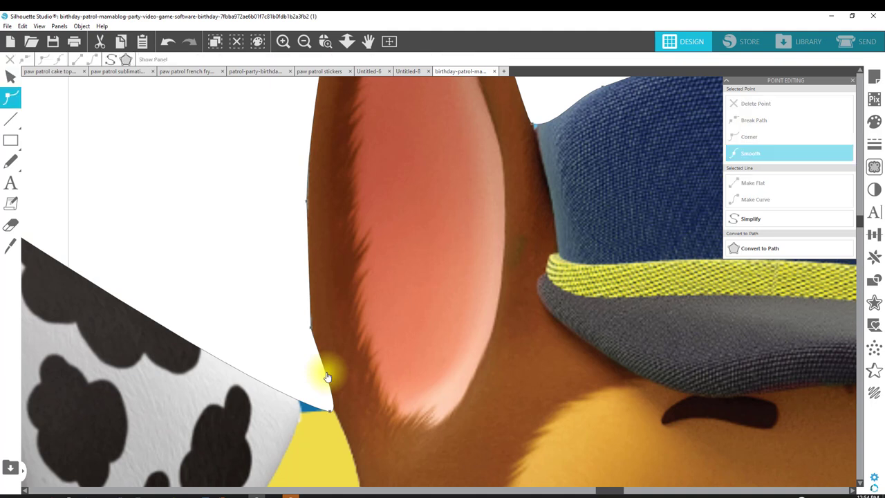
click(326, 373)
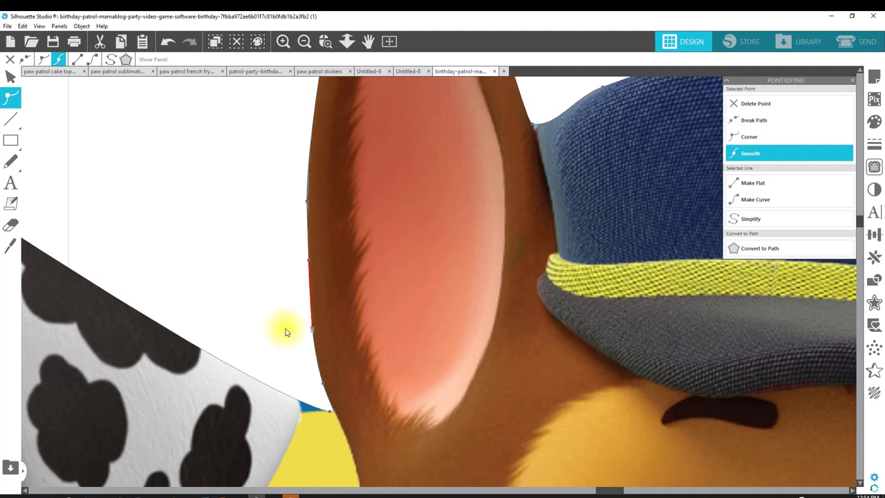
key(Escape)
Pull the outline point between the two characters' ears down along the brown dog's face to cut away the yellow remnant.
scroll(329, 234, down, 1)
click(304, 42)
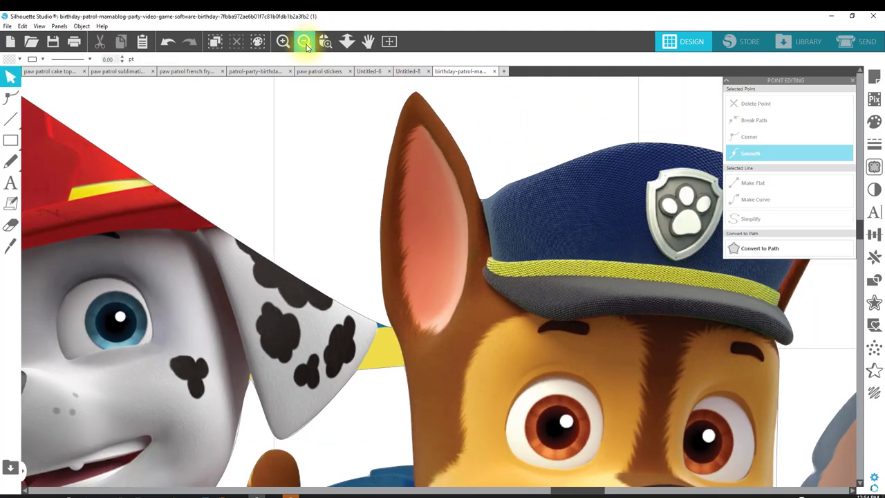
click(305, 41)
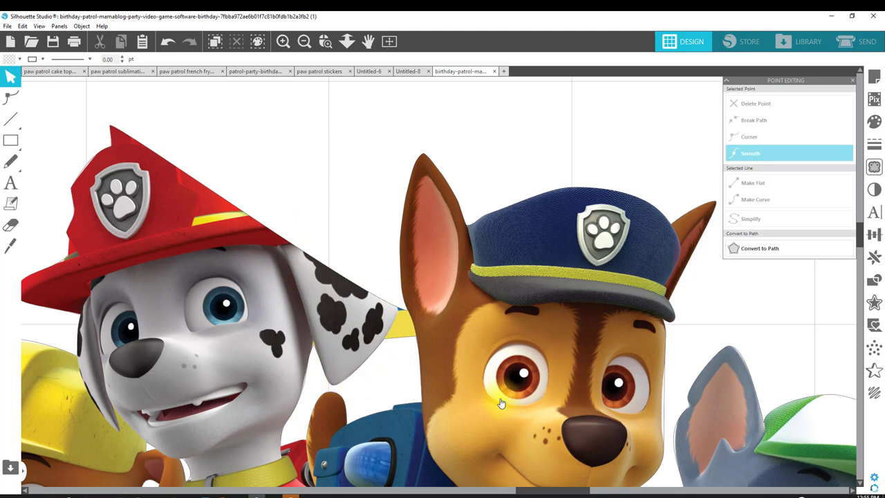
double_click(405, 313)
click(403, 311)
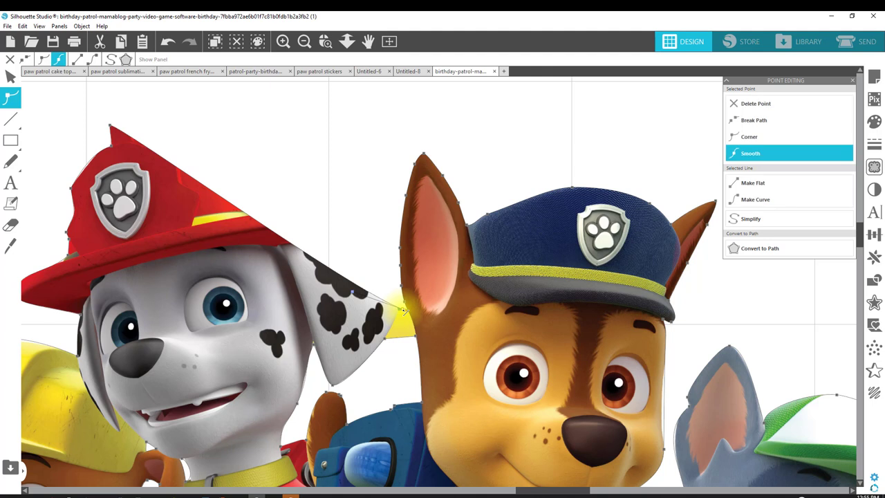
drag(404, 320, 423, 366)
drag(375, 351, 399, 397)
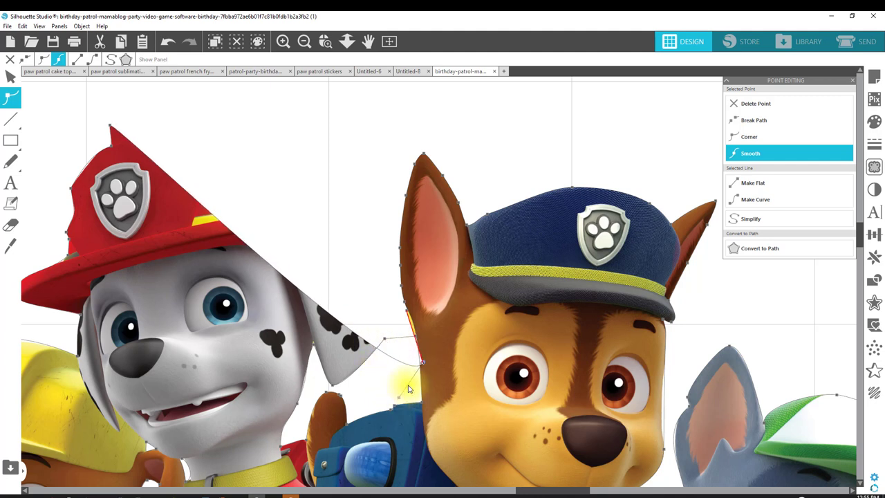
Reposition the outline points beside the brown dog's cheek and remove the extra point in the gap left of the face.
mouse_move(424, 336)
mouse_down()
mouse_move(406, 326)
mouse_move(406, 316)
mouse_move(410, 339)
mouse_up()
click(405, 322)
click(412, 331)
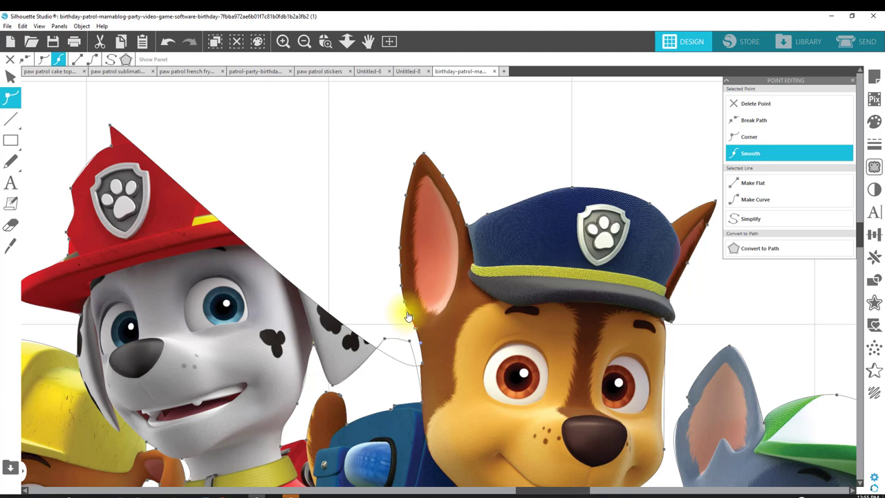
drag(410, 314, 421, 367)
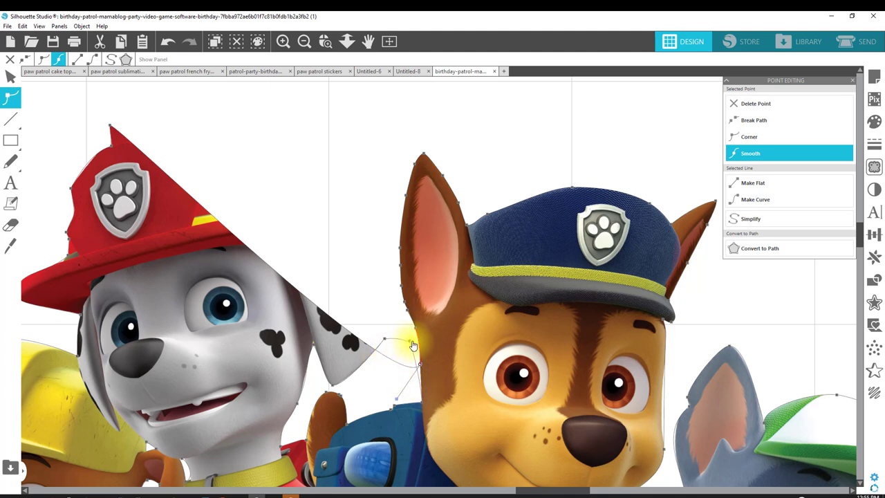
click(411, 344)
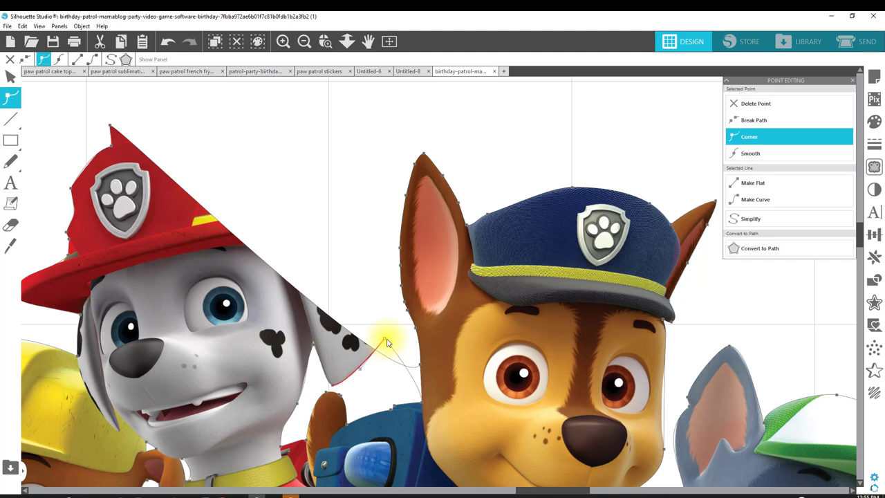
Pull the corner point right of the spotted ear down into the gap above the blue backpack.
click(386, 345)
drag(386, 342, 384, 392)
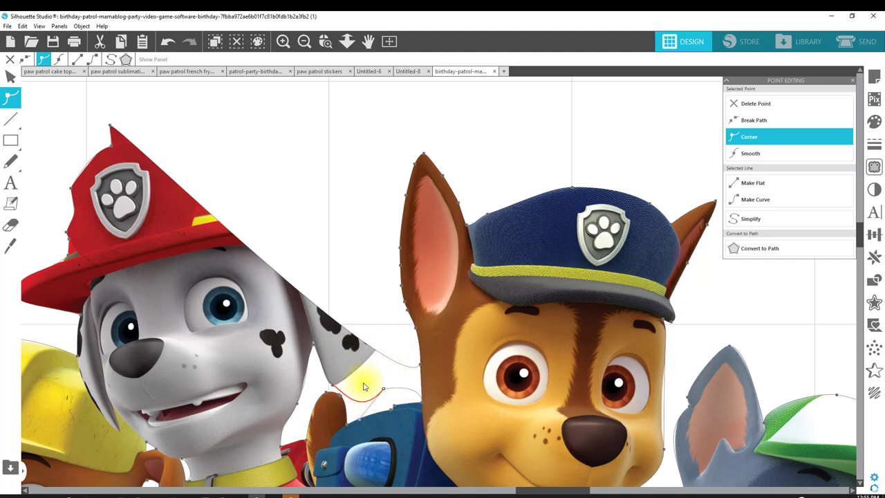
click(351, 282)
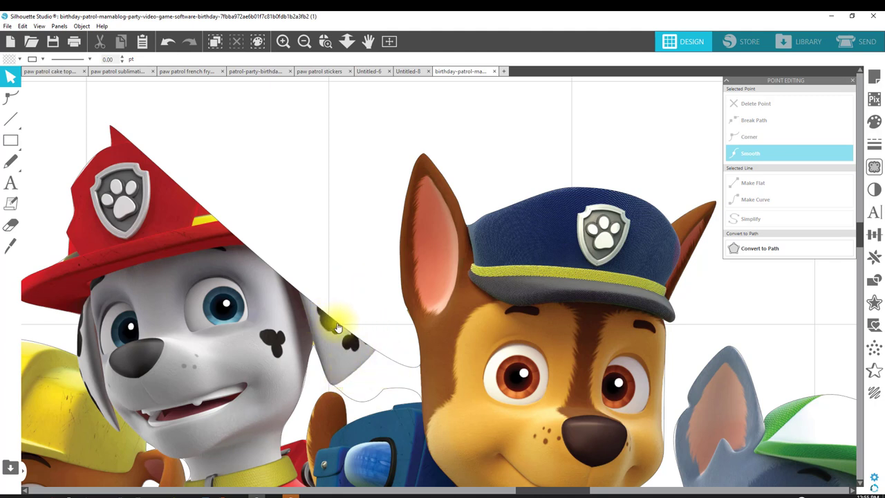
Add points on the diagonal outline across the spotted ear and pull them outward to wrap around the whole ear.
double_click(341, 328)
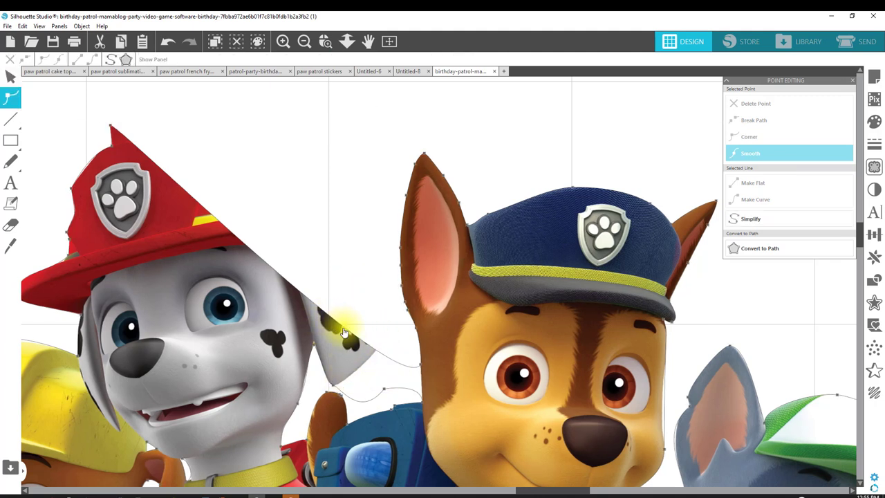
drag(345, 327, 396, 330)
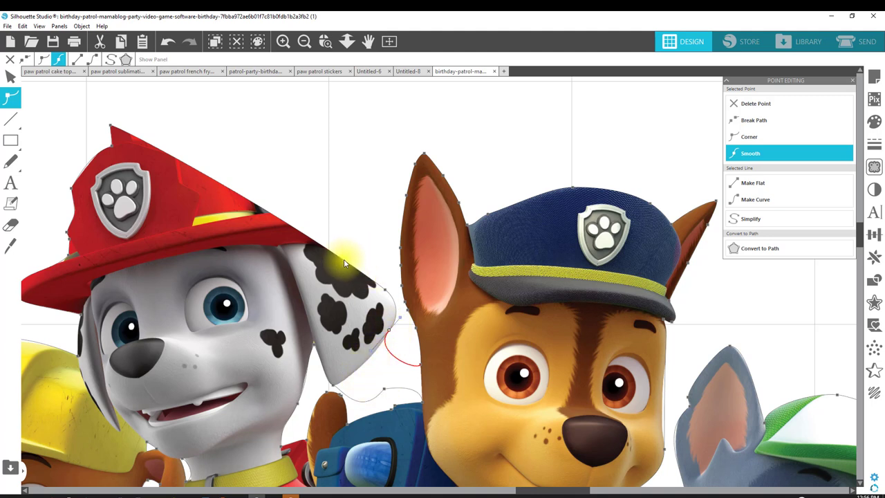
Extend the outline around the right end of the red hat's brim, adding points to follow its rounded edge.
drag(345, 261, 372, 244)
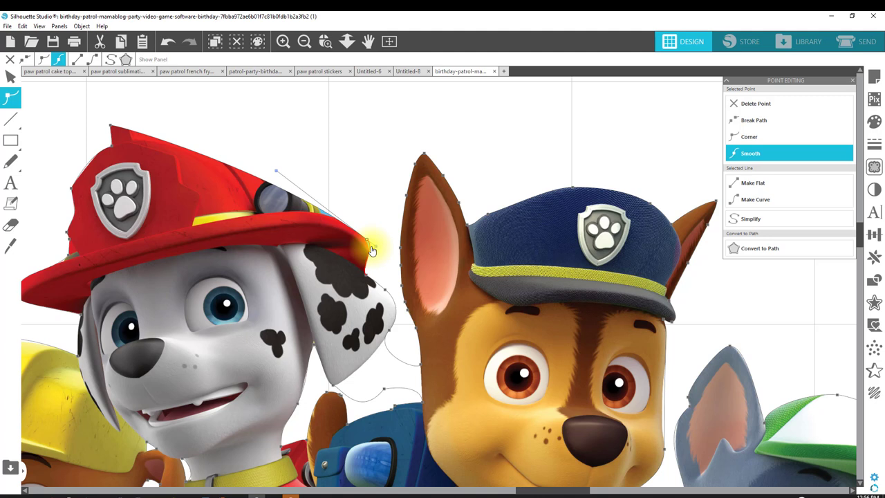
drag(324, 210, 338, 222)
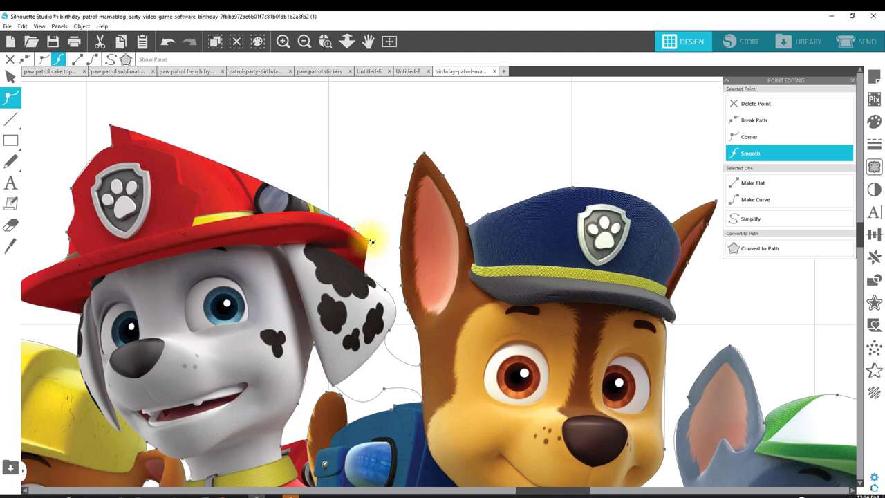
click(376, 216)
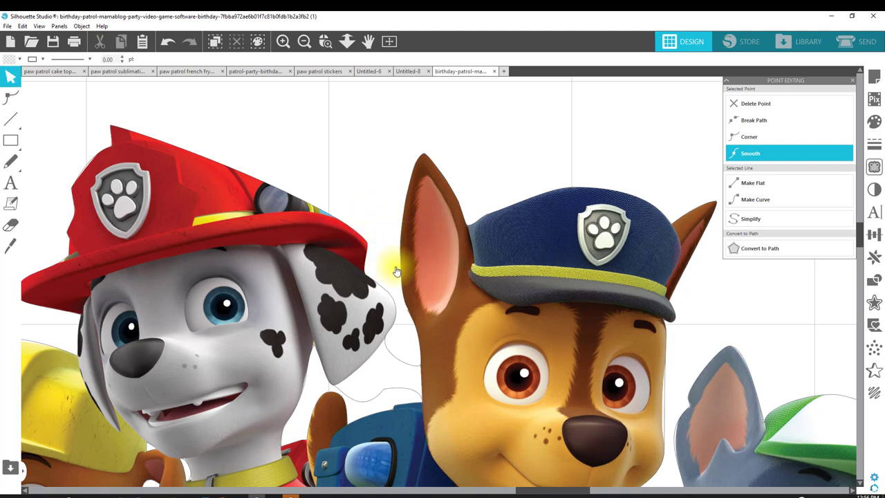
click(367, 265)
double_click(366, 265)
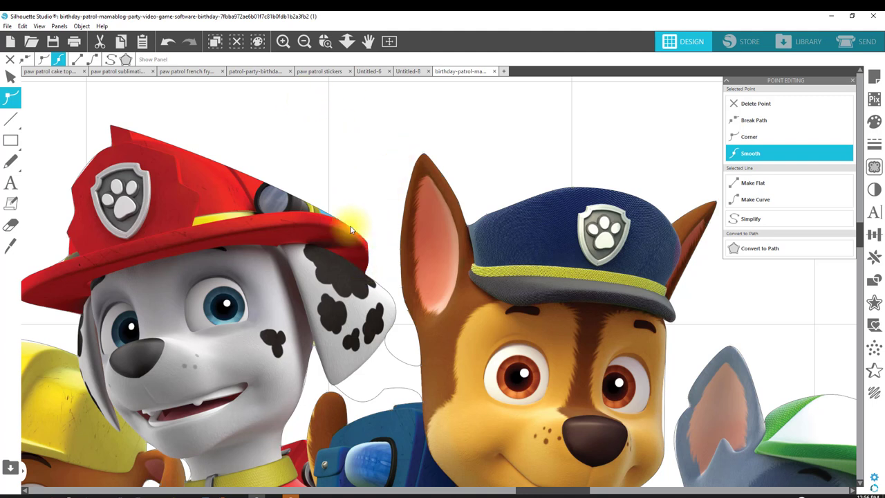
click(316, 213)
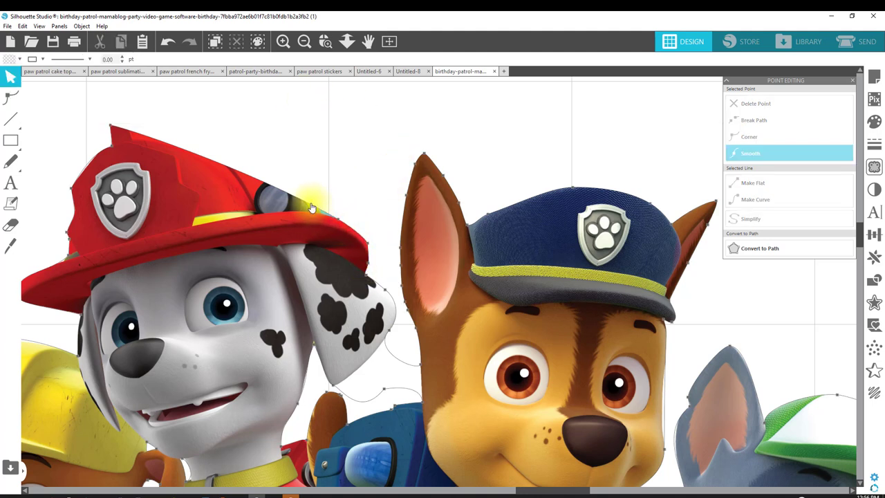
Add a point on the outline behind the red hat's headlamp and pull it upward to include the lamp and hat crown.
double_click(313, 208)
click(312, 191)
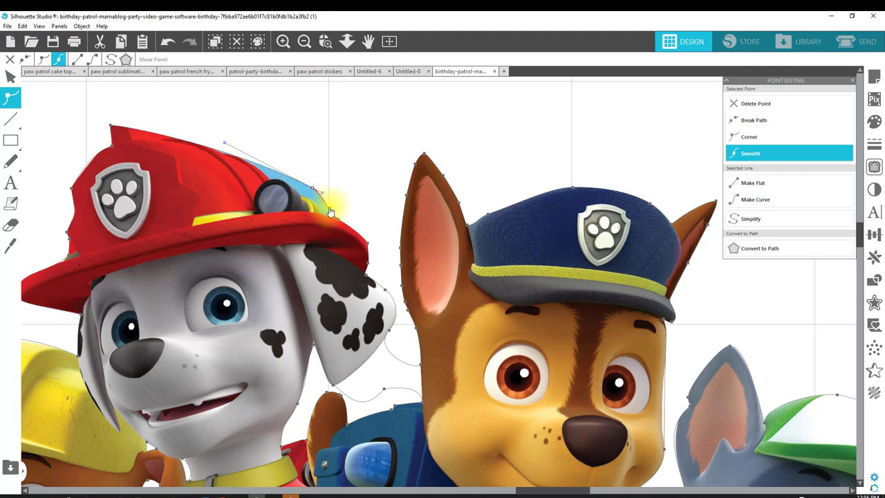
click(331, 213)
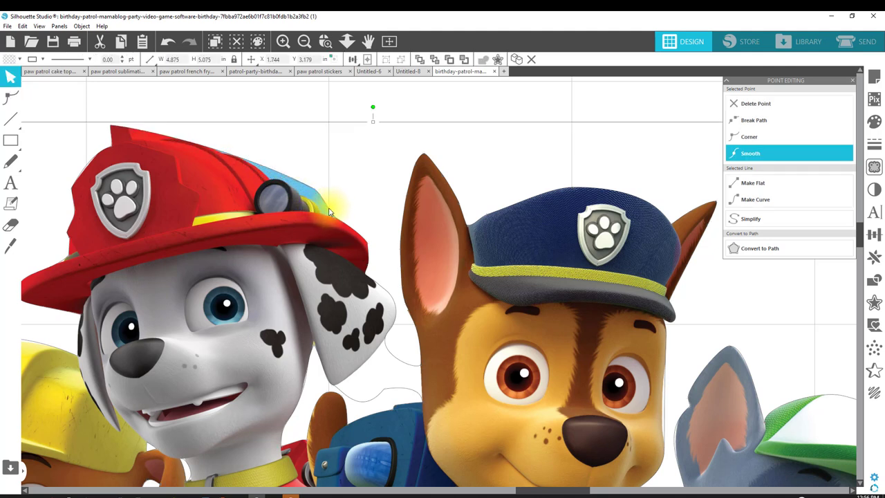
Tighten the outline around the yellow band and headlamp on the red hat, moving points inward to cut away the blue background.
double_click(331, 213)
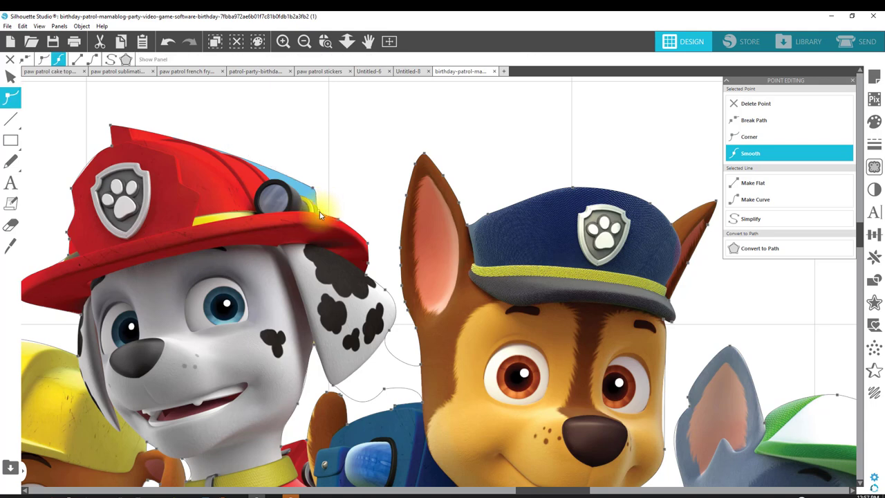
click(322, 215)
drag(313, 190, 296, 201)
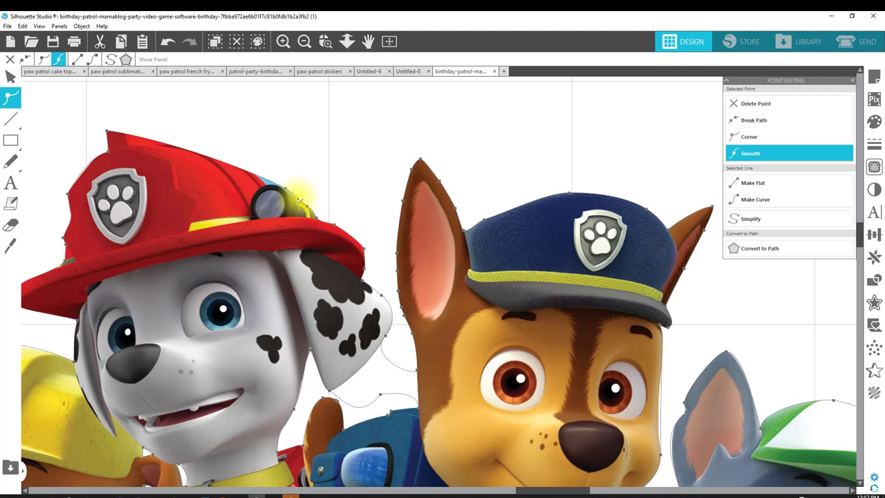
drag(300, 206, 282, 195)
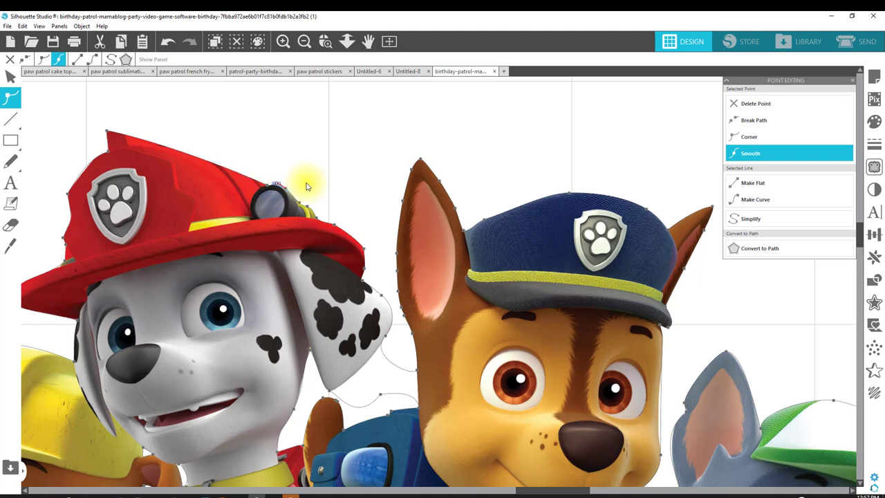
key(Escape)
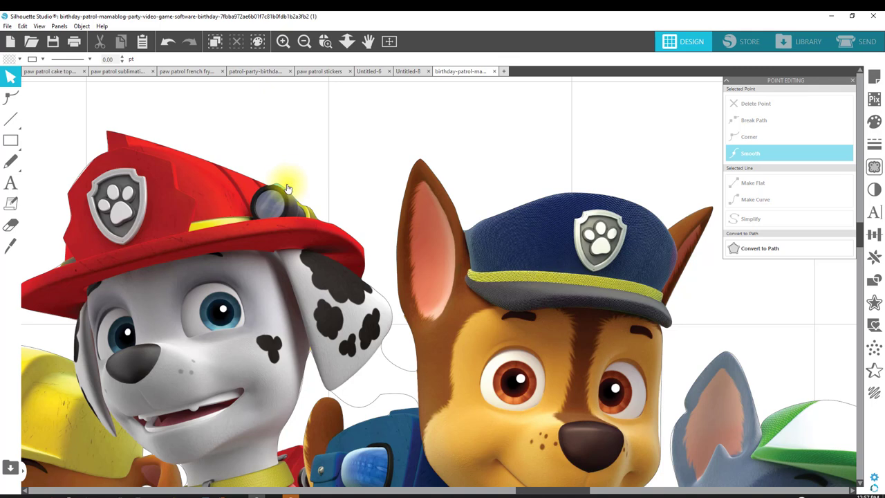
Tighten the outline around the top and back of the headlamp, moving and adding points inward to cut away the blue background.
click(325, 41)
drag(238, 148, 380, 240)
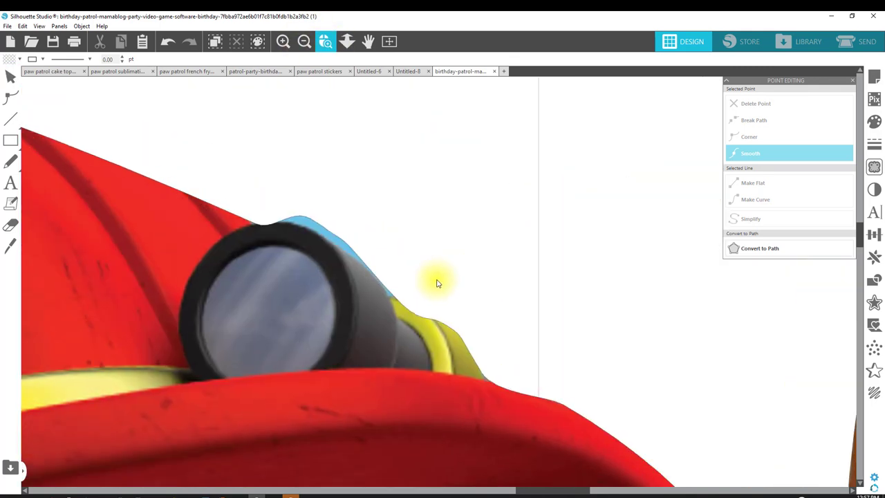
double_click(324, 228)
click(322, 234)
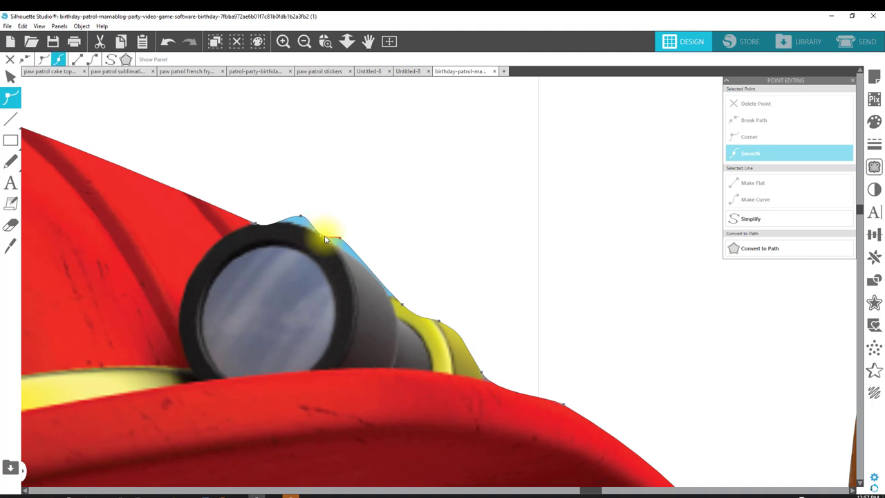
click(340, 249)
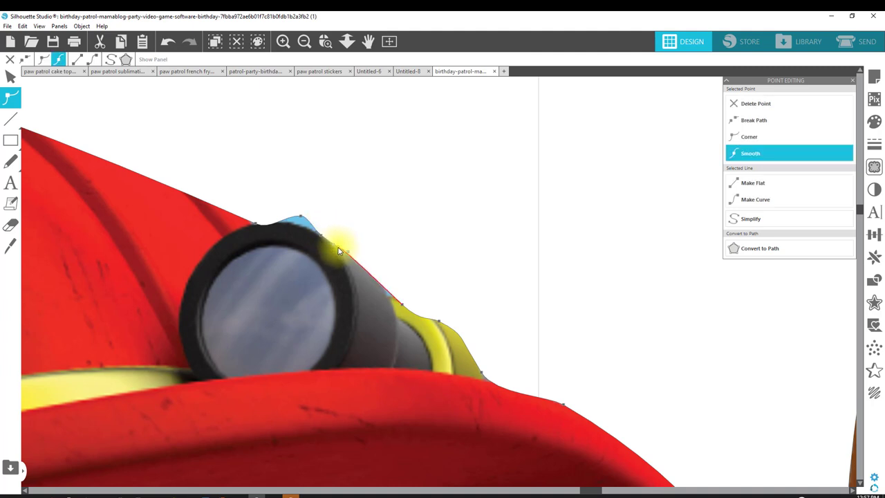
drag(303, 218, 301, 226)
click(256, 226)
drag(256, 226, 269, 227)
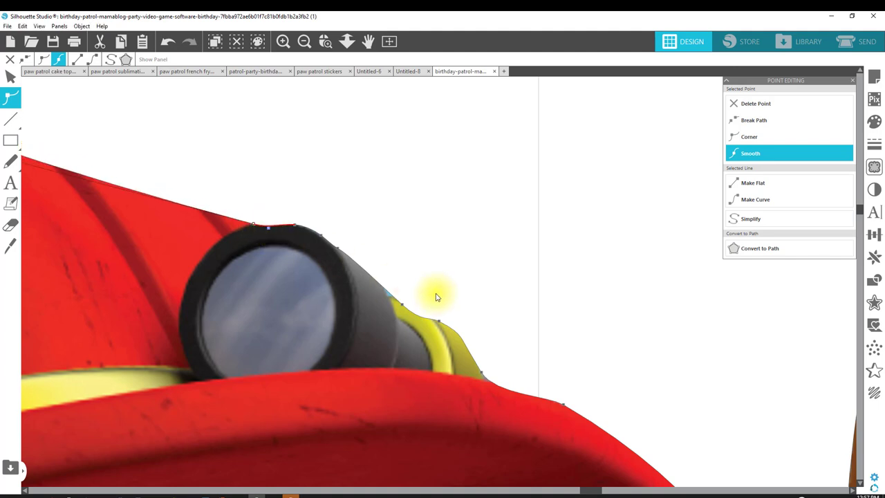
key(Escape)
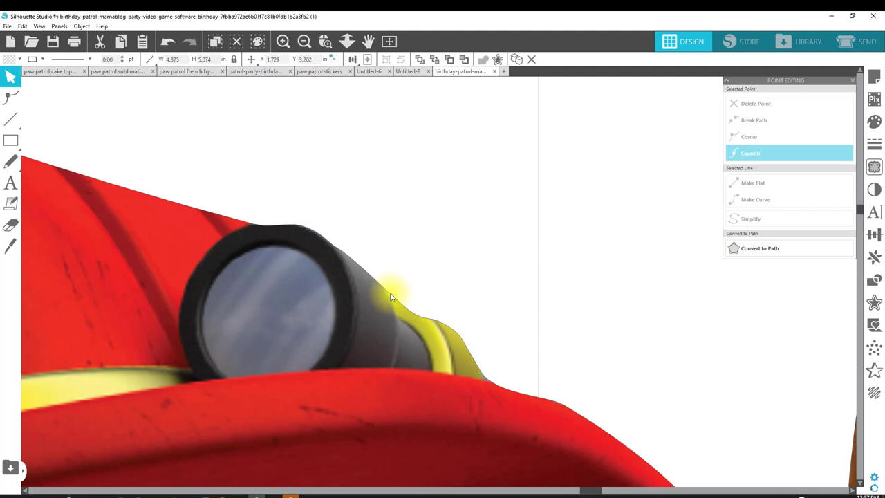
Pull the outline inward where the headlamp meets the yellow band to remove the remaining blue sliver.
double_click(390, 297)
click(392, 296)
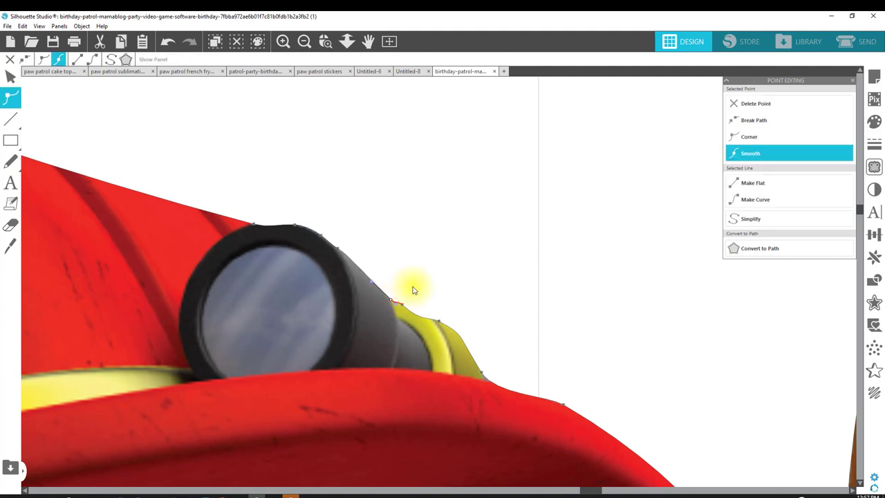
key(Escape)
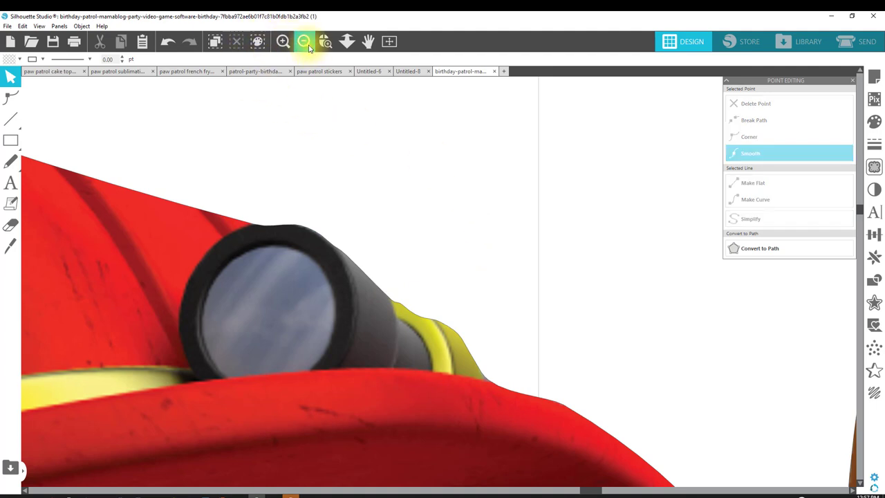
Add points along the red hat's crown between its front peak and the headlamp, and pull them outward to follow the curved top.
click(305, 42)
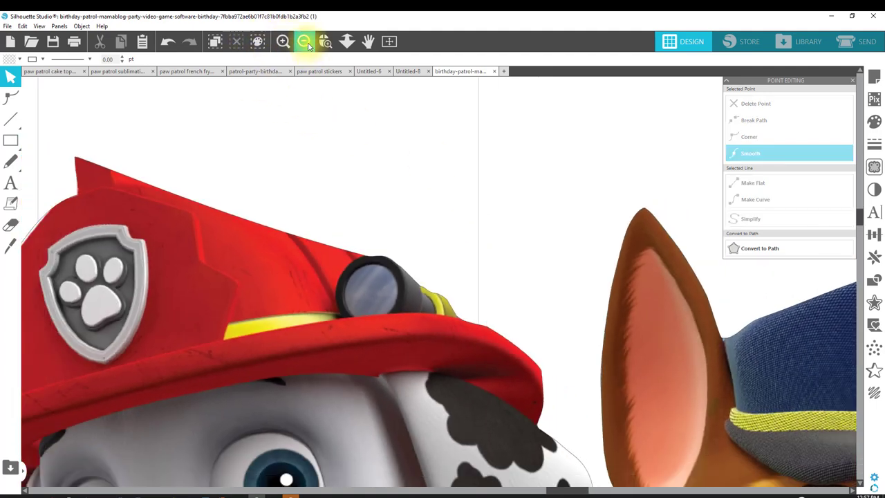
click(304, 42)
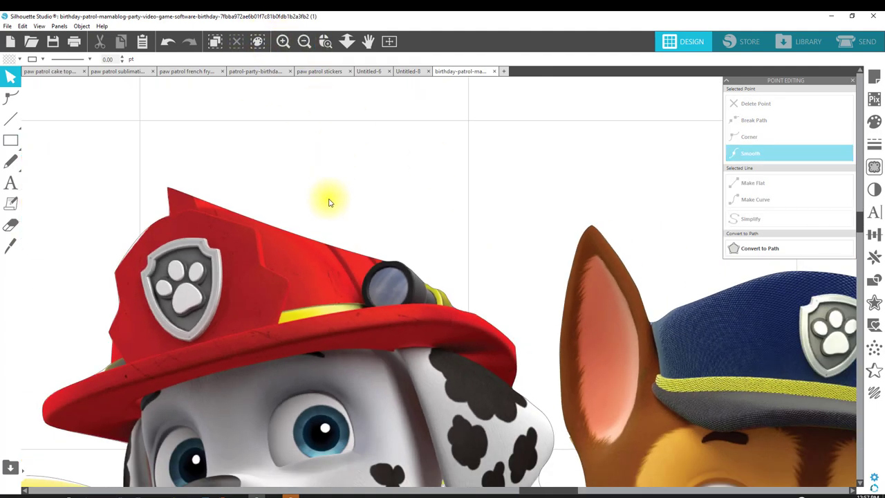
click(312, 243)
double_click(311, 243)
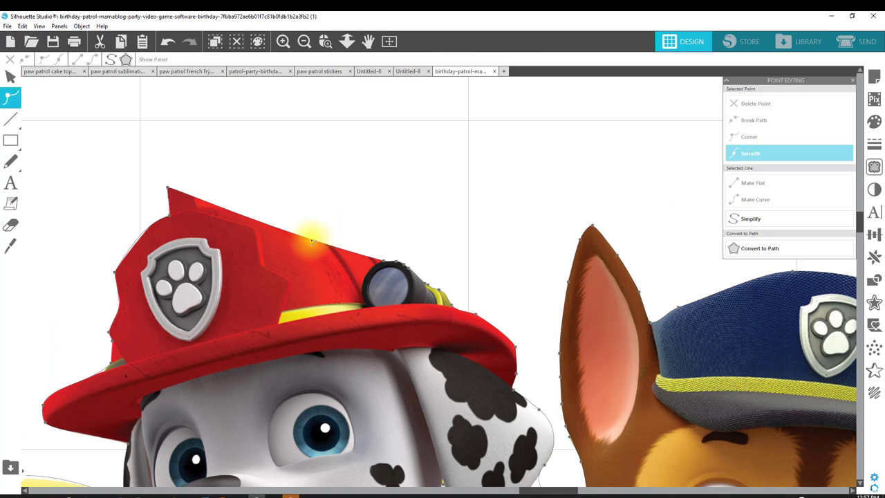
drag(306, 231, 275, 211)
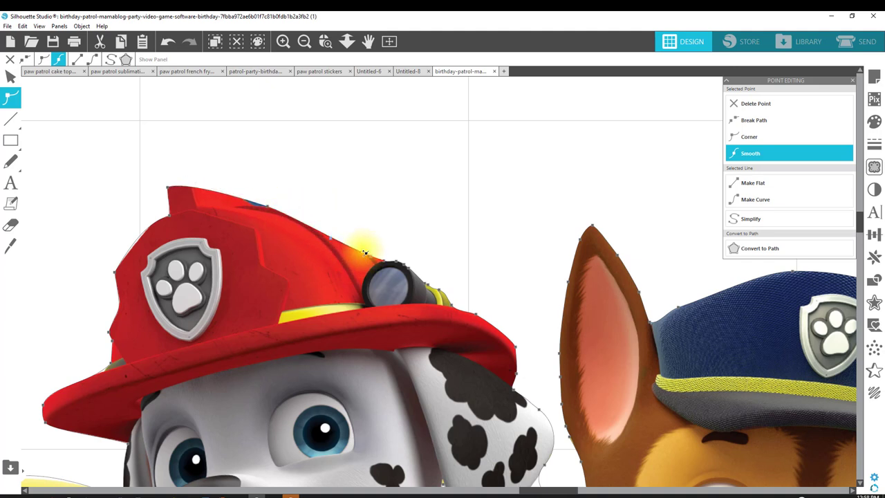
drag(363, 249, 347, 239)
mouse_move(269, 200)
mouse_down()
mouse_move(259, 204)
mouse_move(269, 207)
mouse_up()
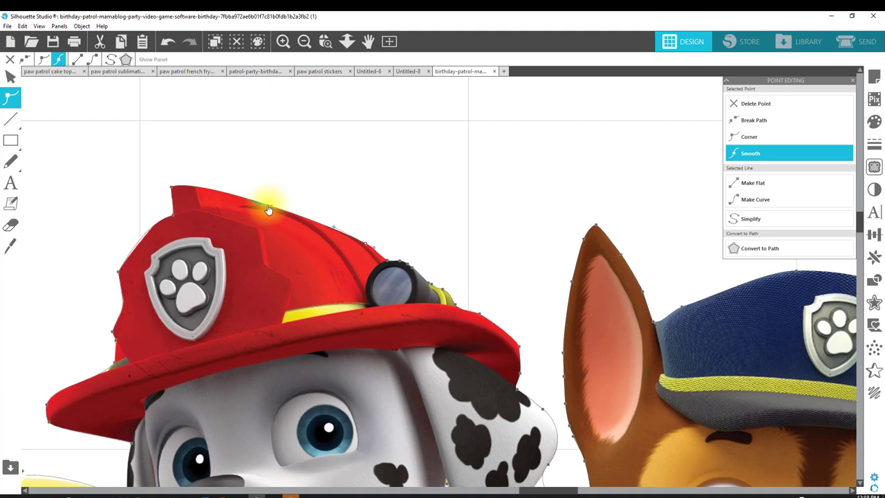
click(258, 199)
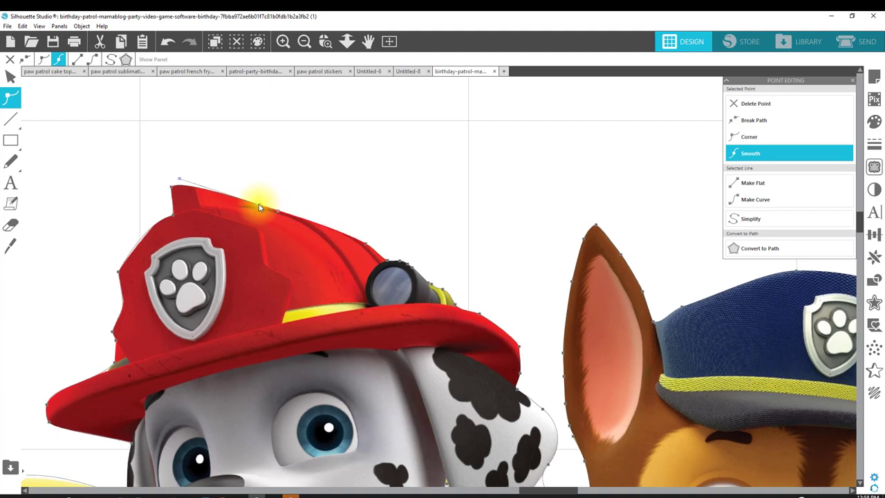
key(v)
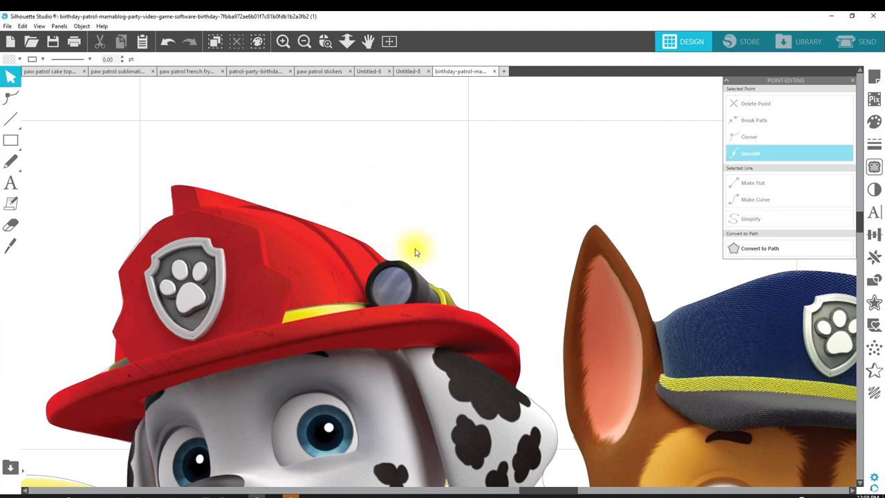
Adjust the outline along the red hat's front edge beside the paw badge to fit the hat.
click(139, 245)
double_click(138, 245)
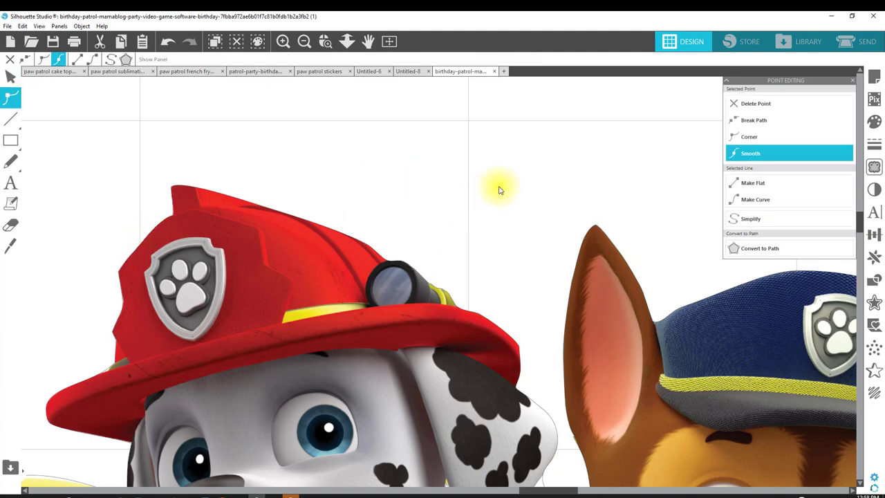
click(517, 202)
Inspect the whole design enlarged in the print preview, checking the edges around the characters, and close the preview without printing.
scroll(518, 205, down, 4)
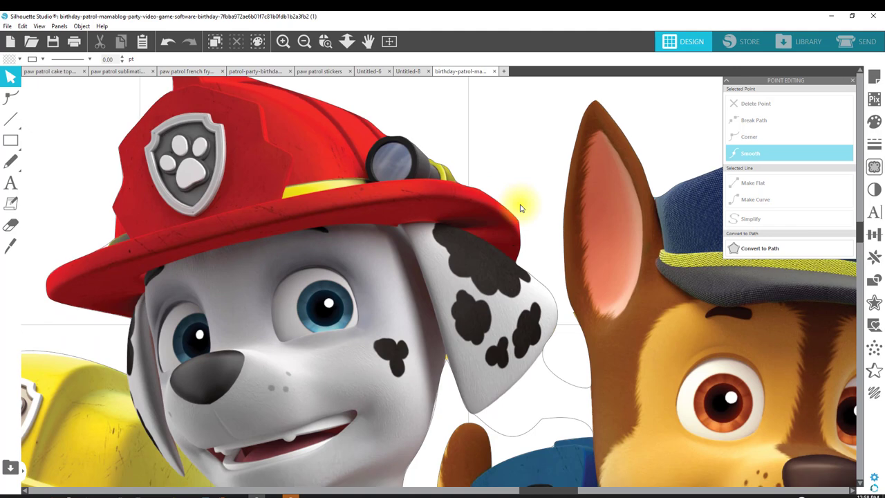
click(304, 43)
click(303, 43)
click(303, 42)
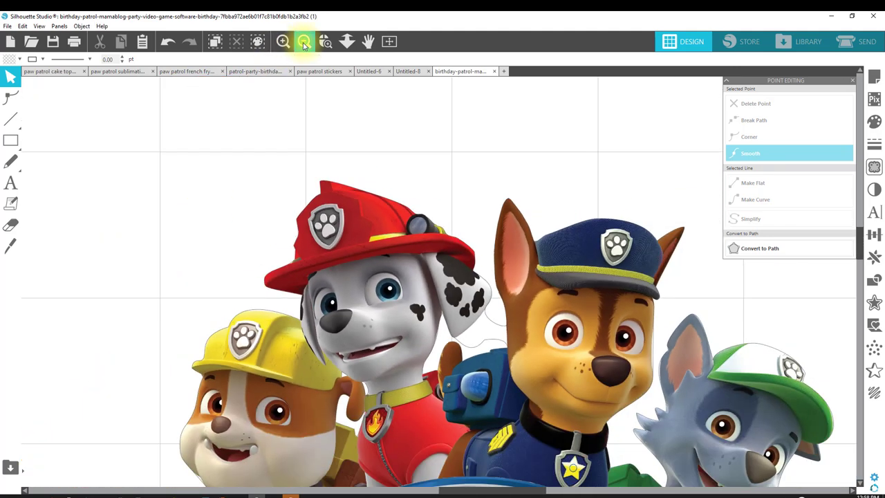
click(303, 43)
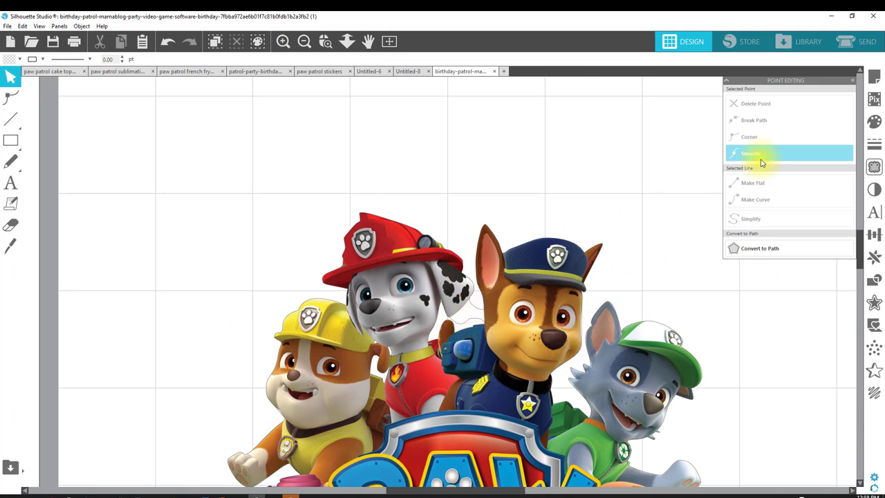
click(7, 26)
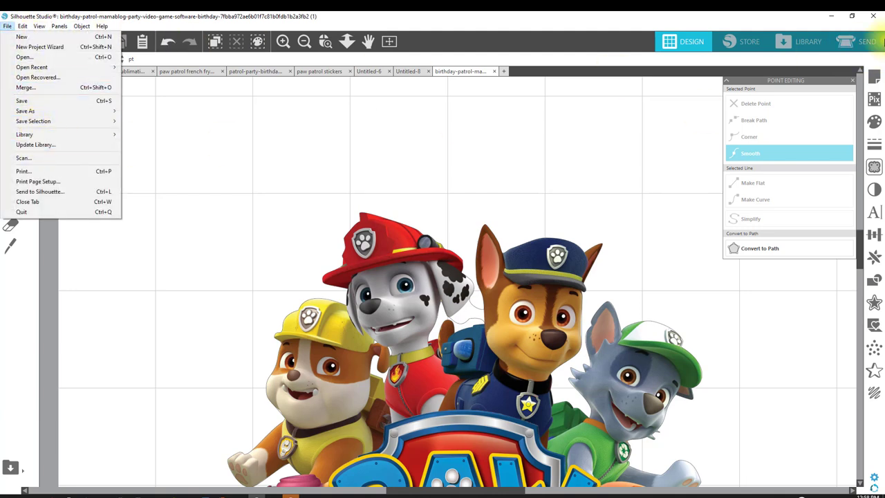
click(575, 128)
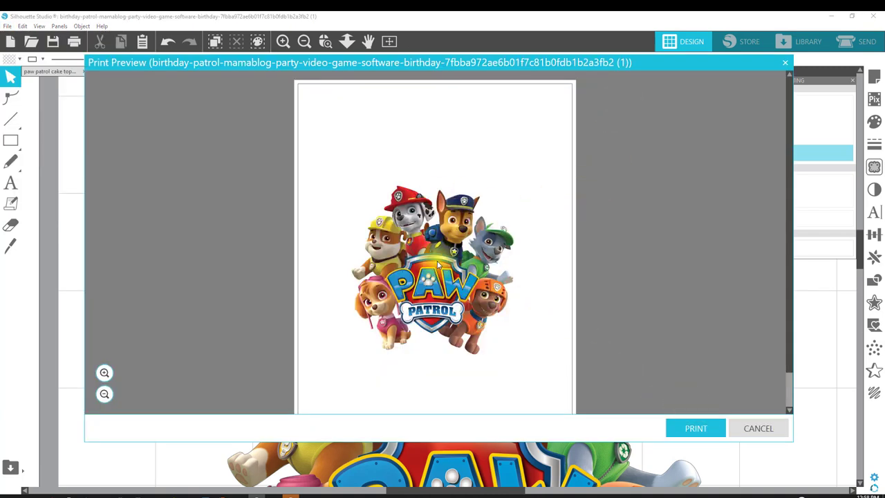
click(103, 373)
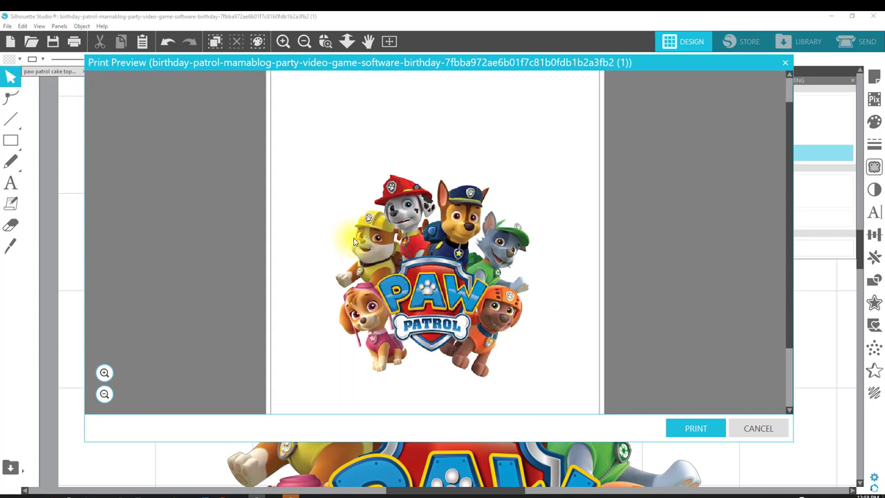
click(104, 373)
click(104, 373)
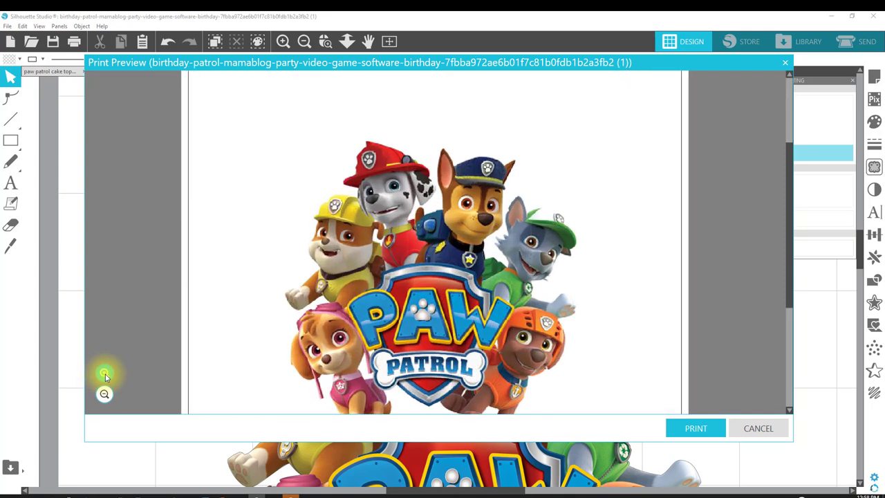
click(103, 374)
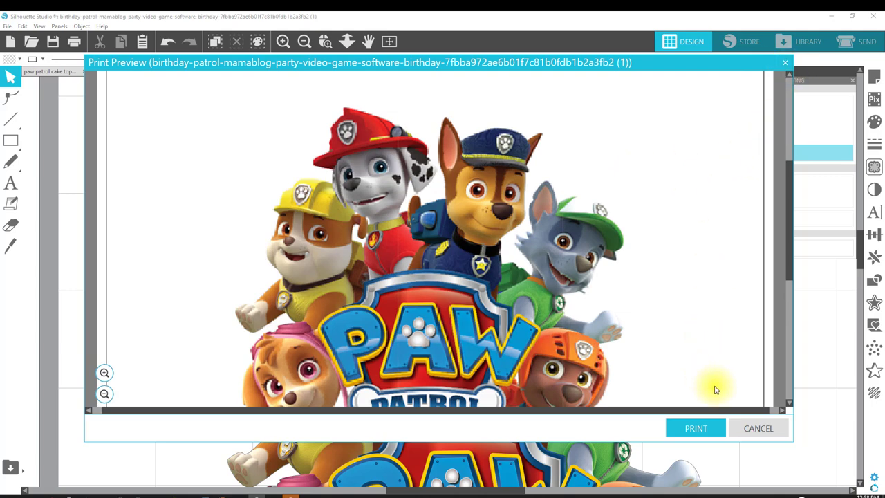
click(754, 428)
Set up the Knife tool with the Outline and Poly options and turn off Auto Apply.
scroll(574, 249, down, 4)
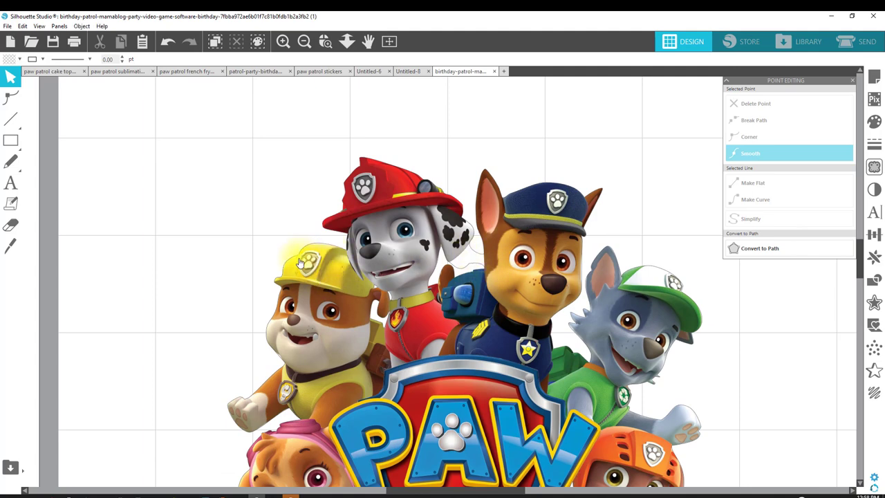
click(325, 43)
drag(406, 186, 597, 353)
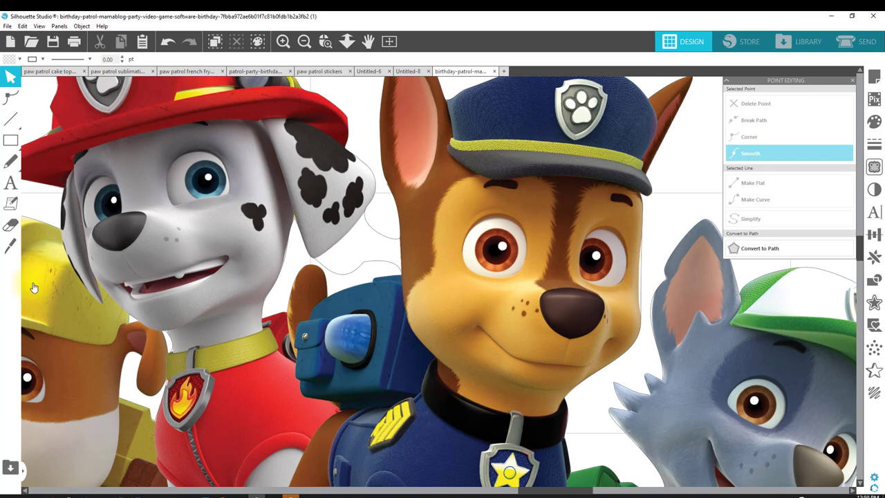
click(6, 247)
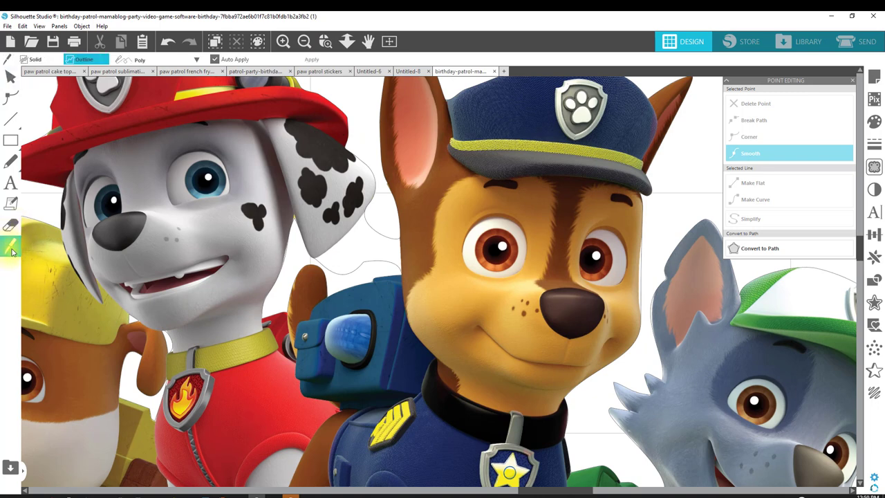
click(97, 64)
click(122, 61)
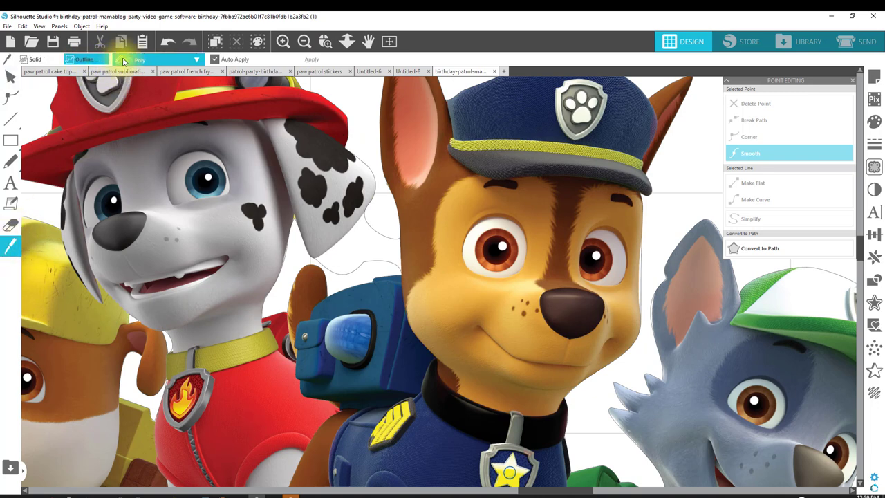
click(224, 59)
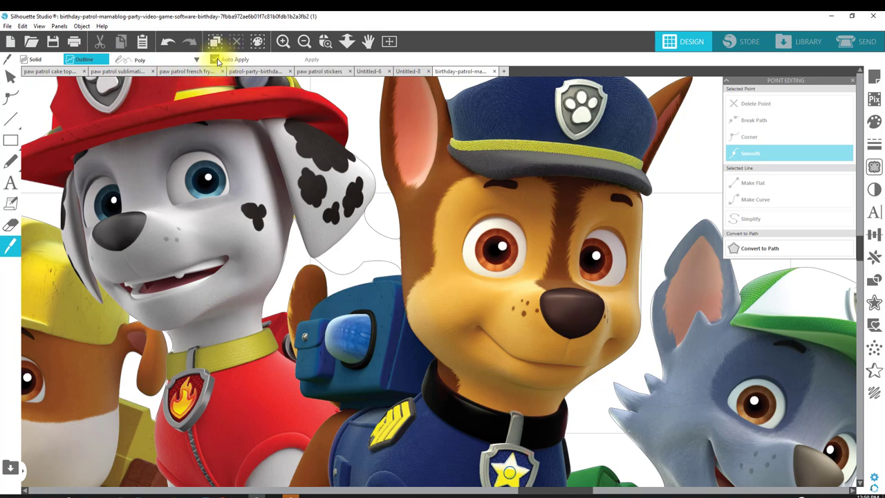
Draw a poly knife cut from the spotted ear's tip along its lower edge to its outer side and apply it.
click(315, 270)
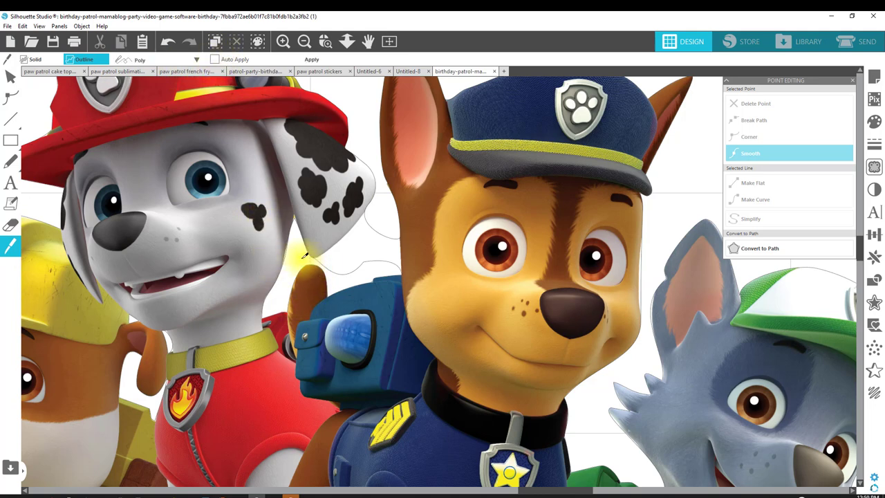
click(302, 258)
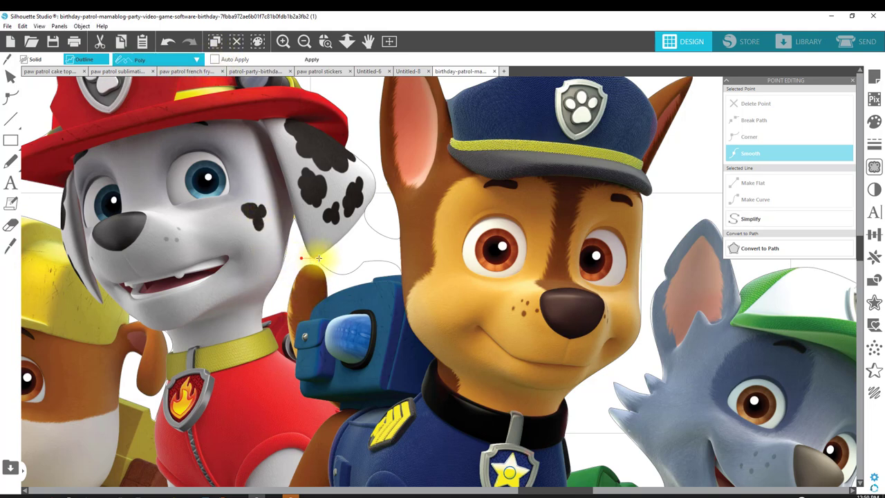
click(318, 258)
click(342, 241)
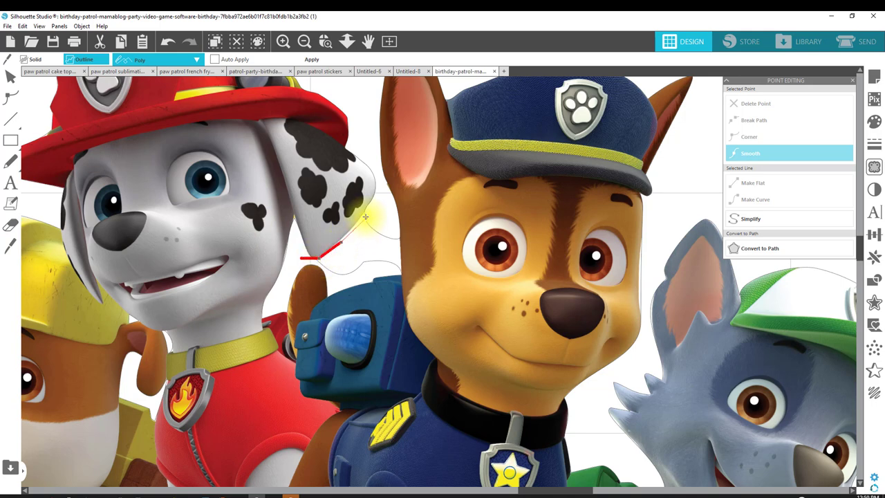
click(373, 205)
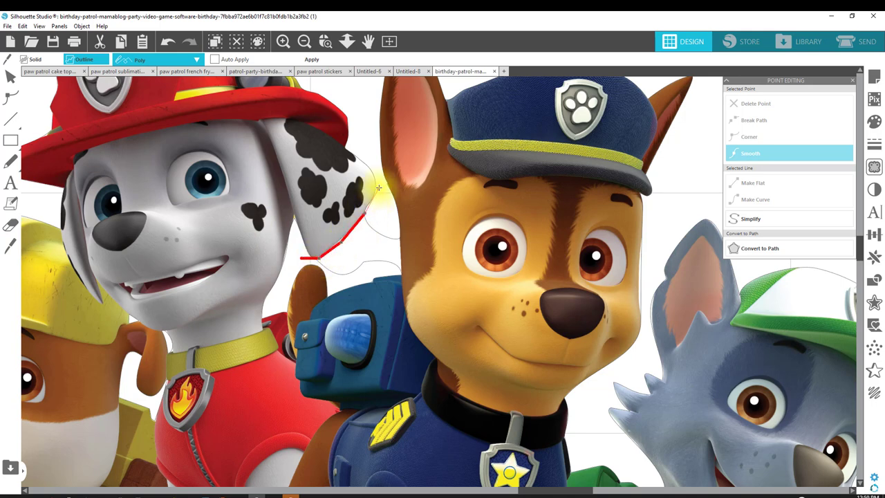
double_click(379, 187)
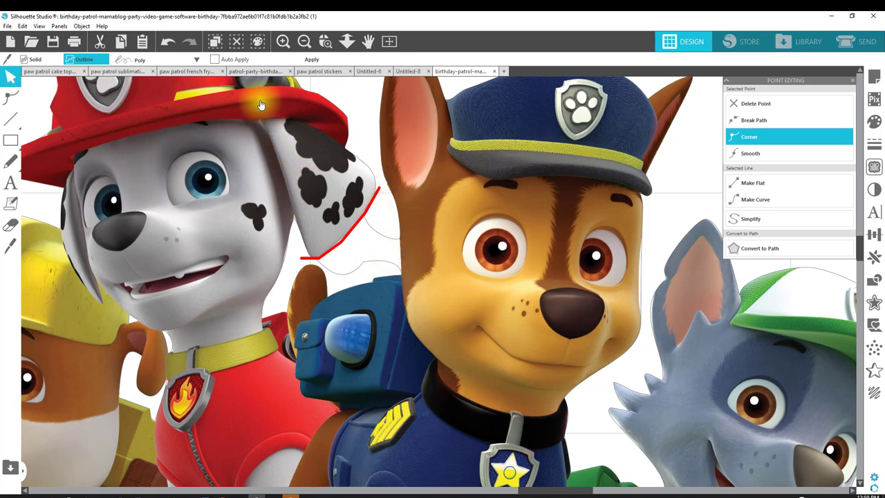
click(312, 60)
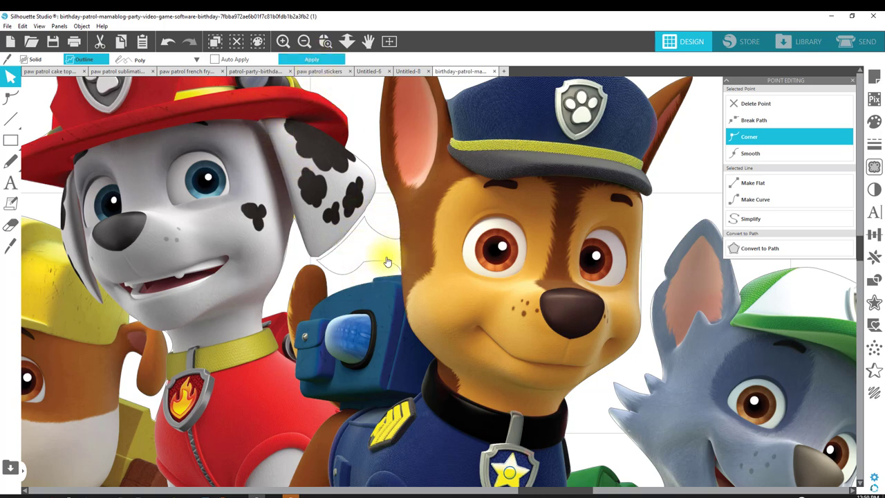
Cut the white leftover area below the spotted ear with a poly knife line along the brown dog's cheek and delete it.
click(10, 245)
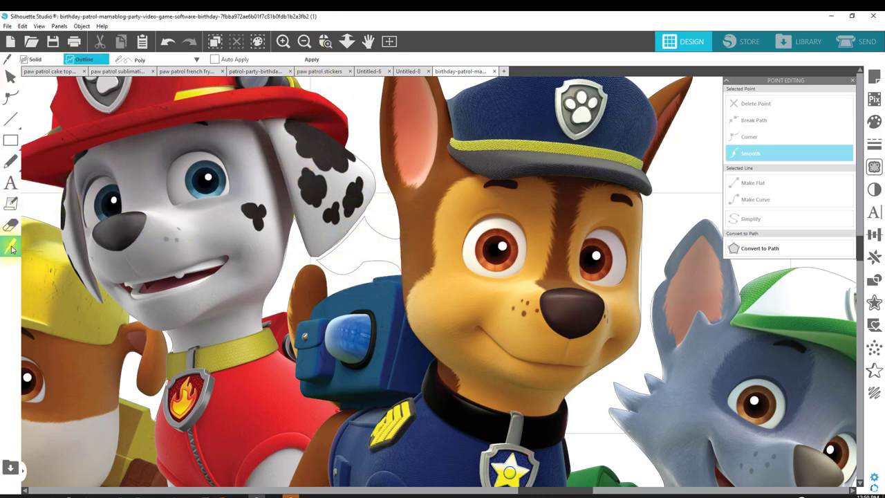
click(400, 273)
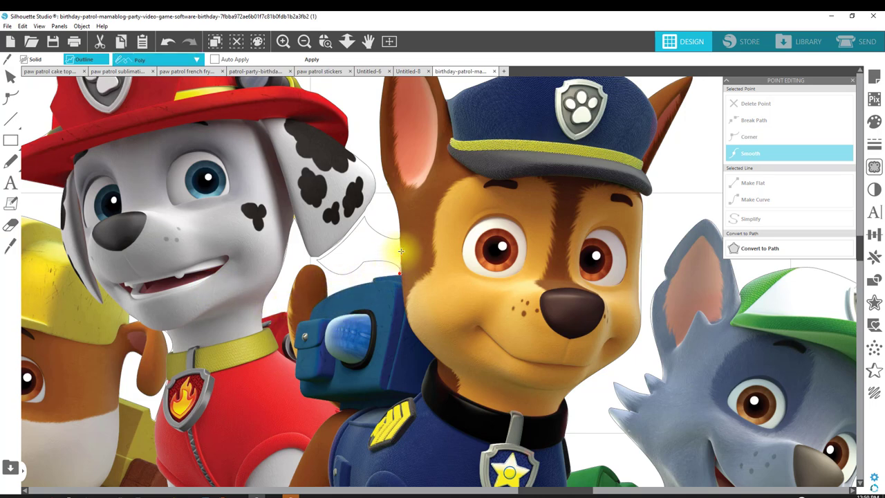
double_click(399, 230)
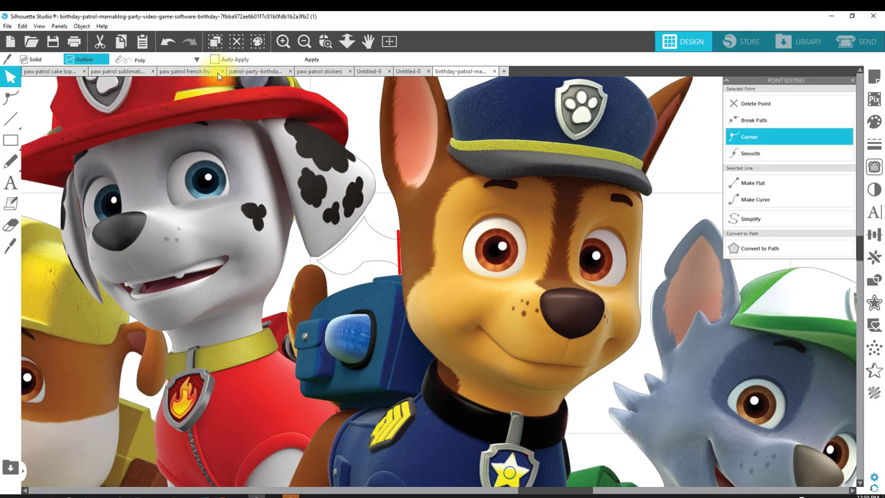
click(309, 61)
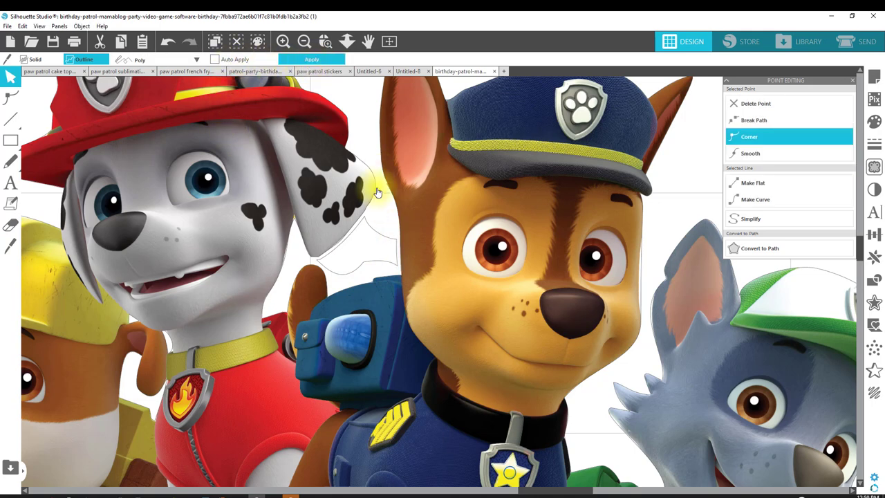
click(386, 242)
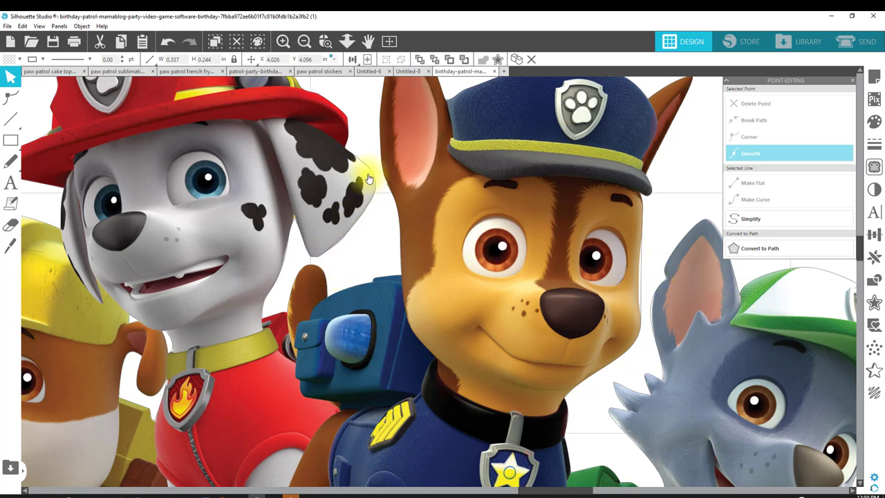
key(Escape)
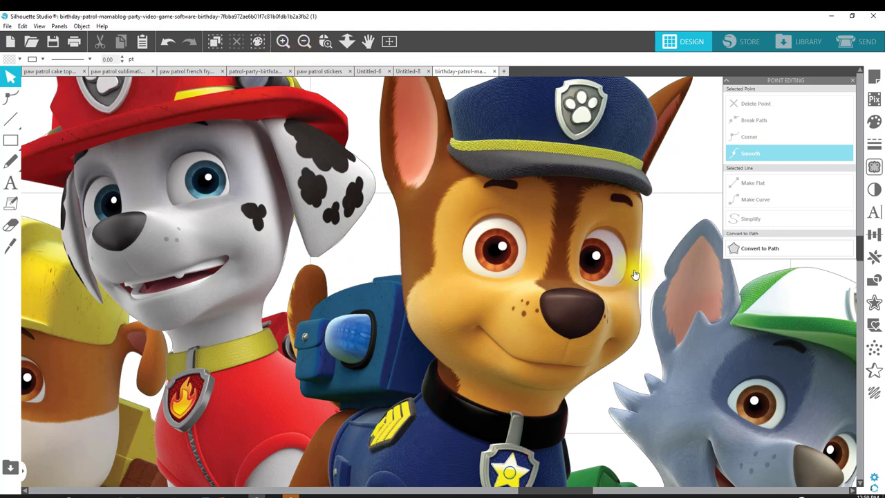
Pull the outline inward along the brown dog's cheek below the police cap so it follows the face.
key(ctrl+e)
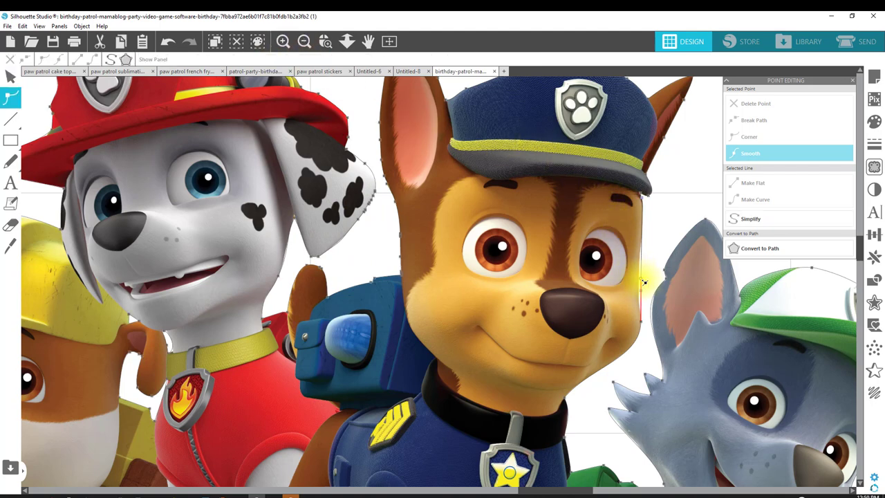
click(644, 283)
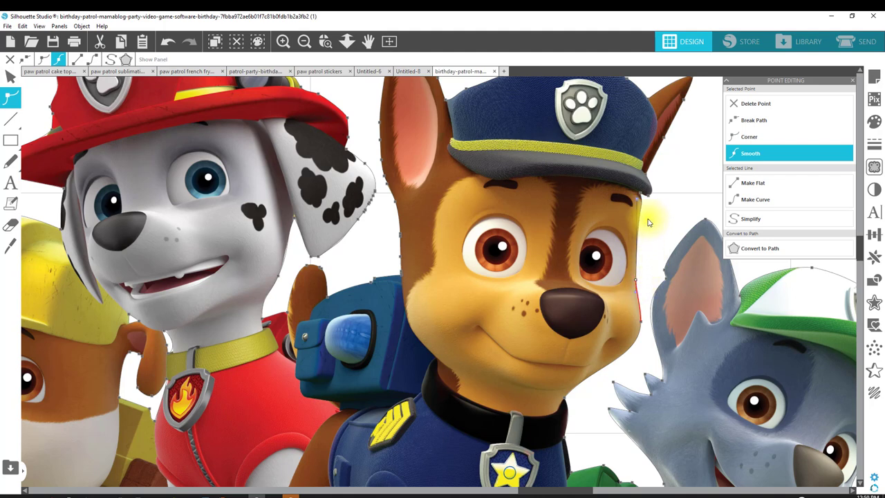
key(ctrl+e)
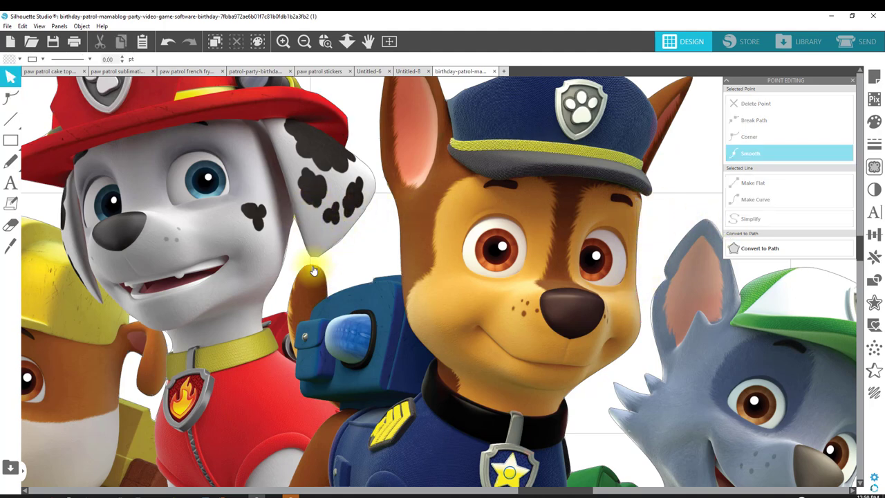
Move the finished reference design with the number 2 closer to the page holding the cleaned characters.
click(304, 42)
click(304, 42)
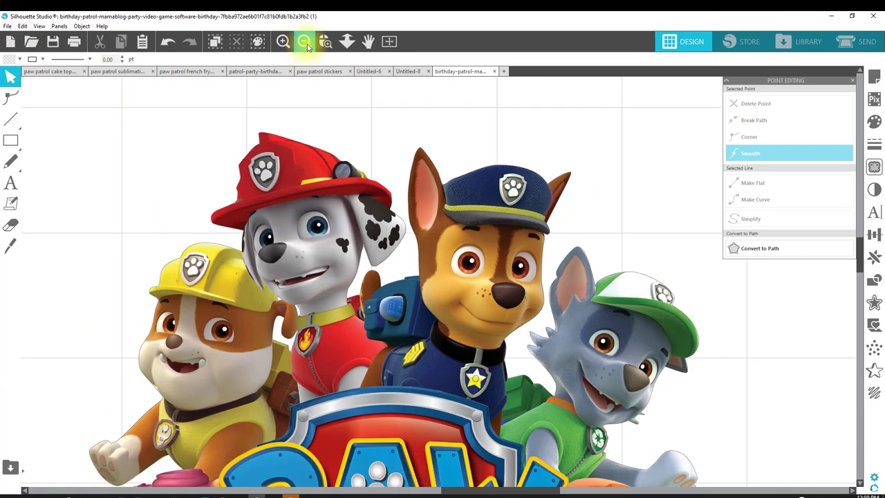
click(304, 42)
click(304, 42)
click(305, 42)
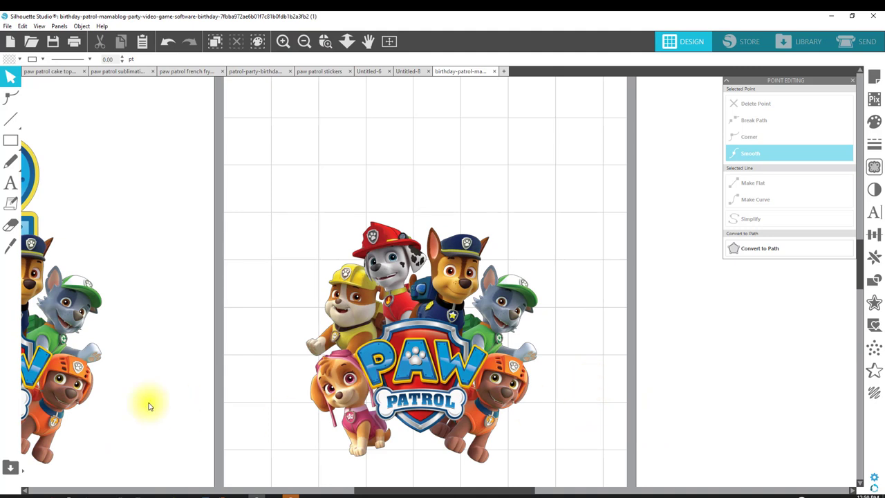
drag(52, 325, 184, 323)
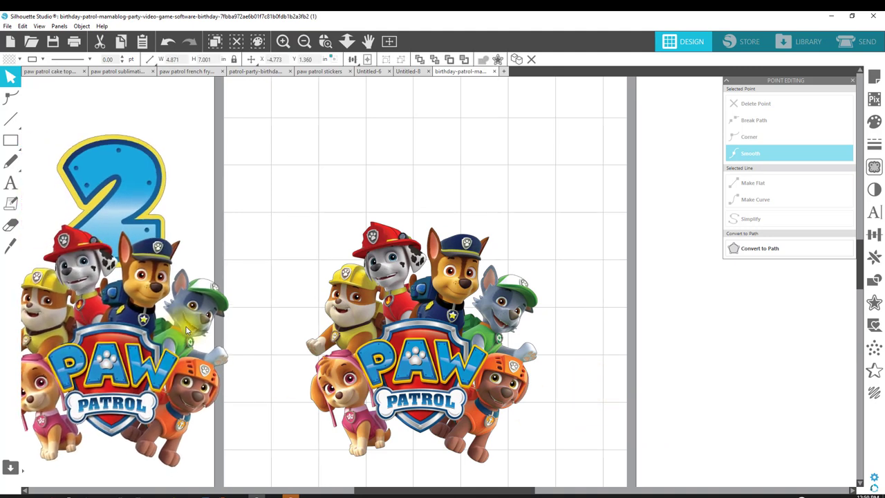
click(234, 340)
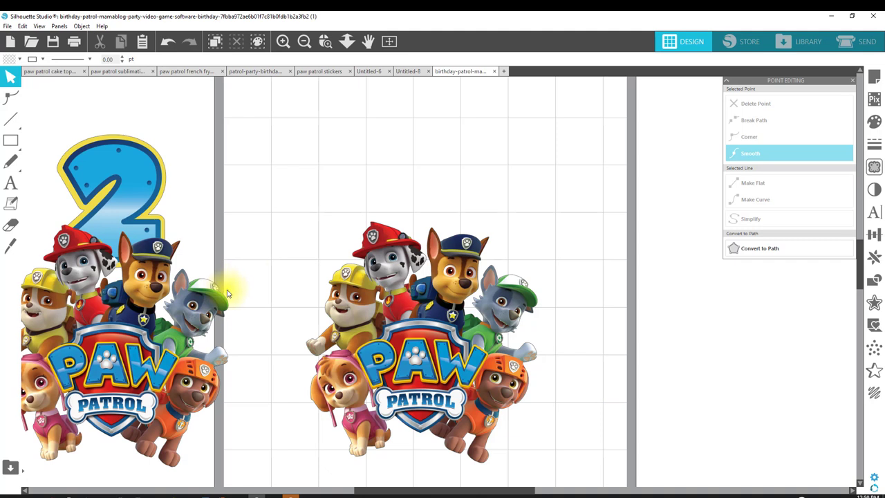
Add the text "5" above the characters on the page and set its font to Butter Layer.
click(11, 182)
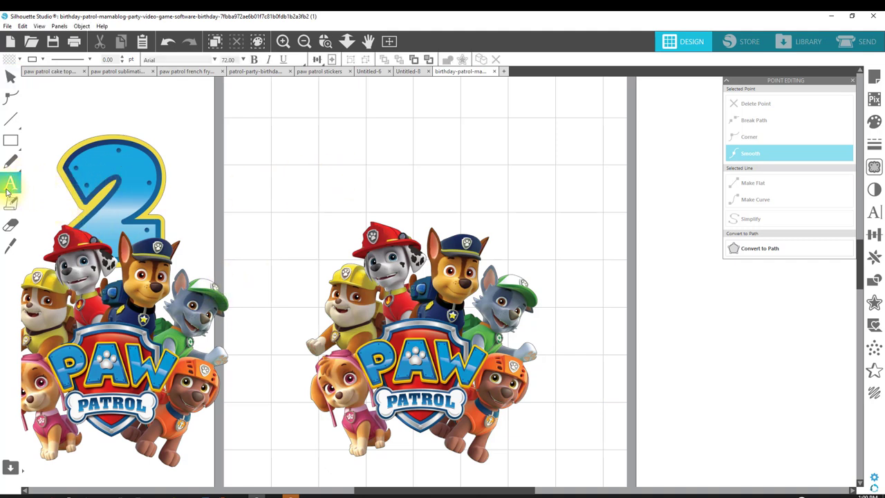
click(362, 163)
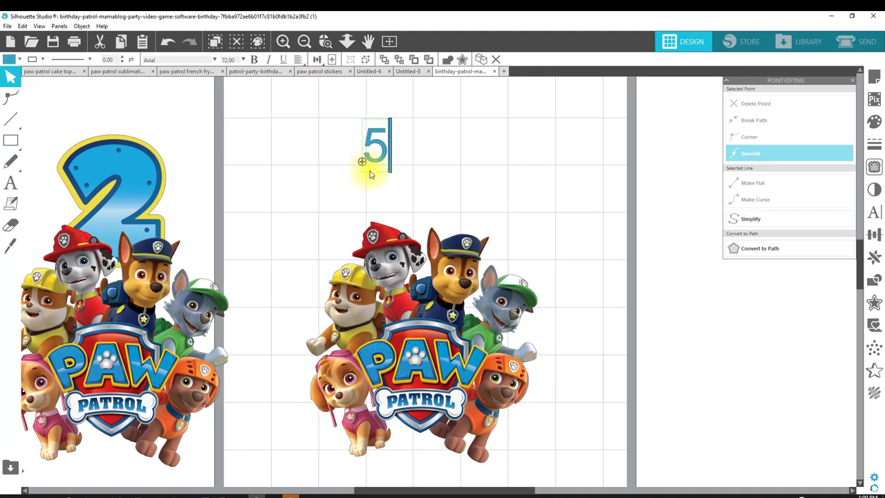
click(593, 182)
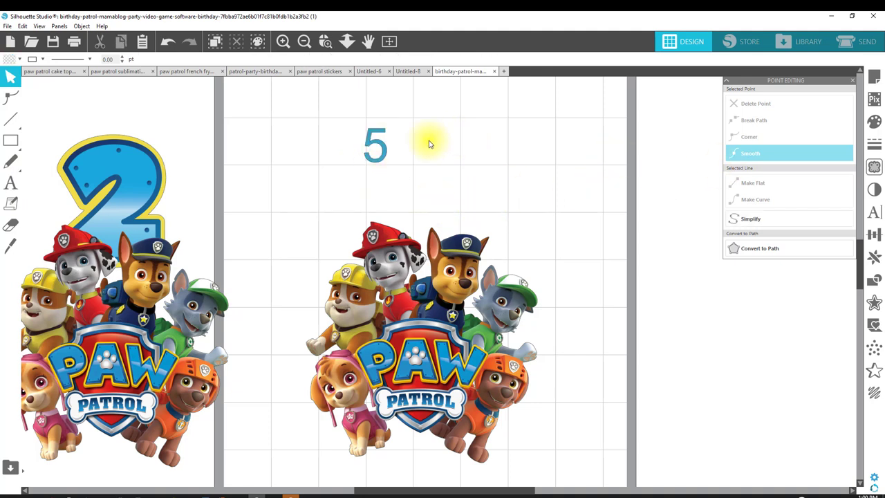
click(379, 147)
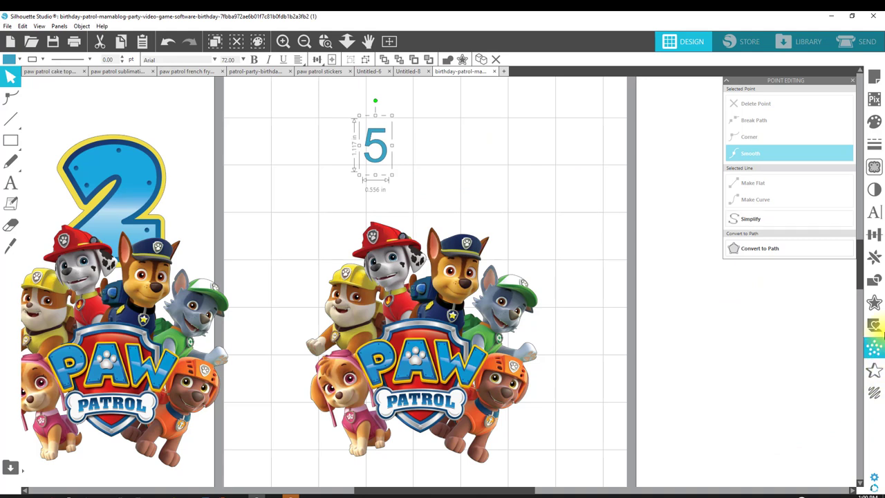
click(876, 217)
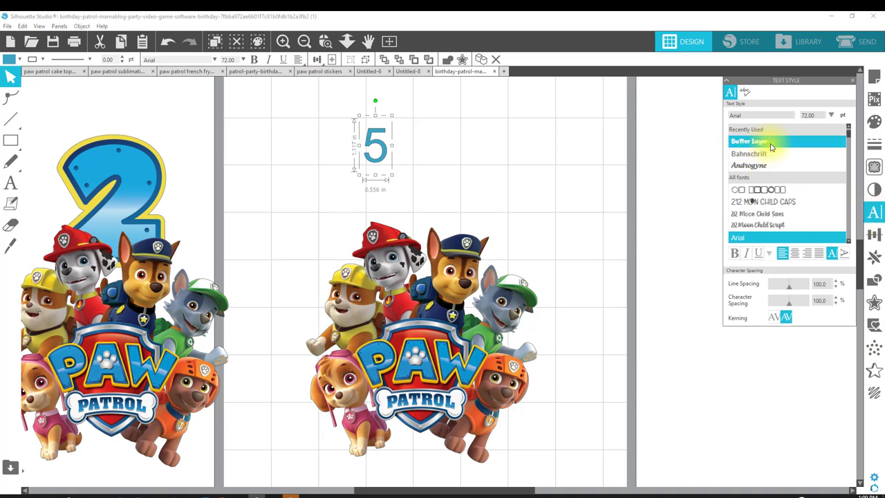
click(807, 144)
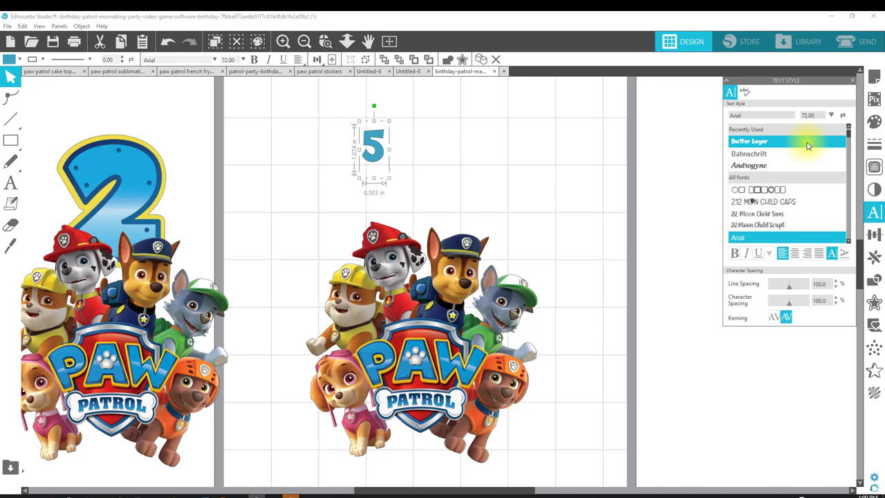
Shift the reference design fully into view, enlarge the 5 to 269.14 pt, and place it above the characters on the page.
drag(142, 314, 191, 305)
click(384, 157)
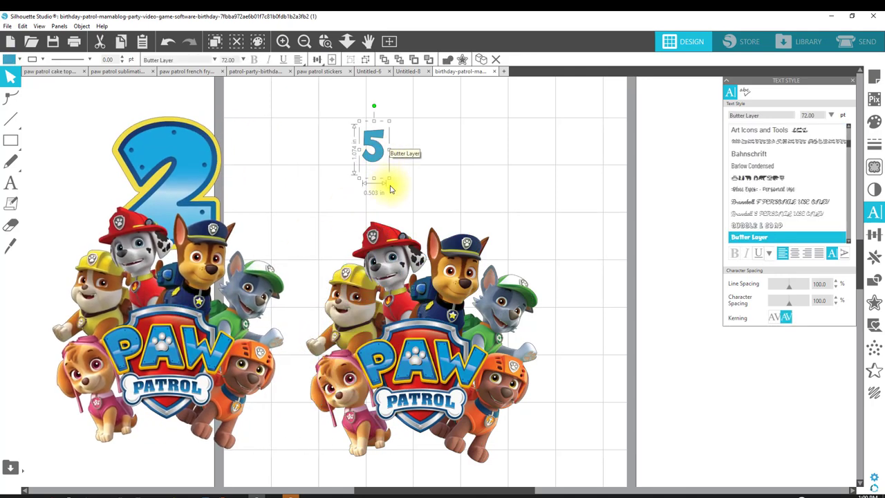
drag(389, 179, 178, 200)
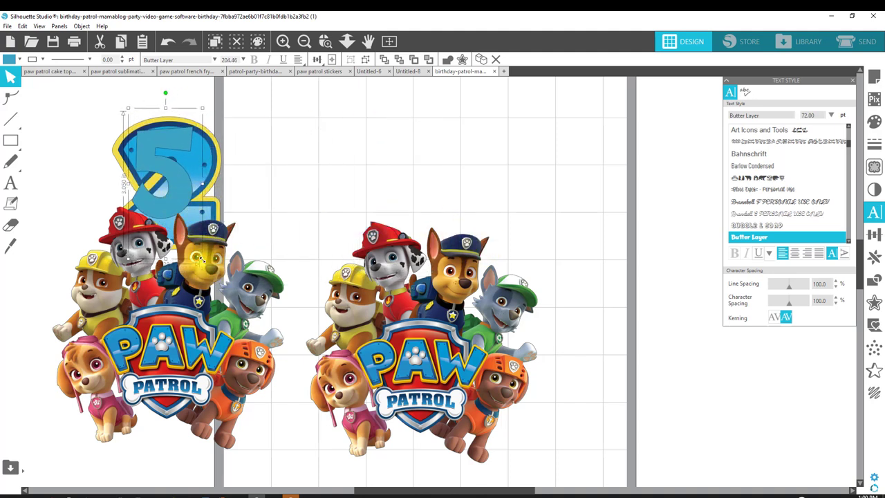
drag(202, 257, 448, 251)
drag(475, 119, 471, 128)
drag(433, 185, 423, 135)
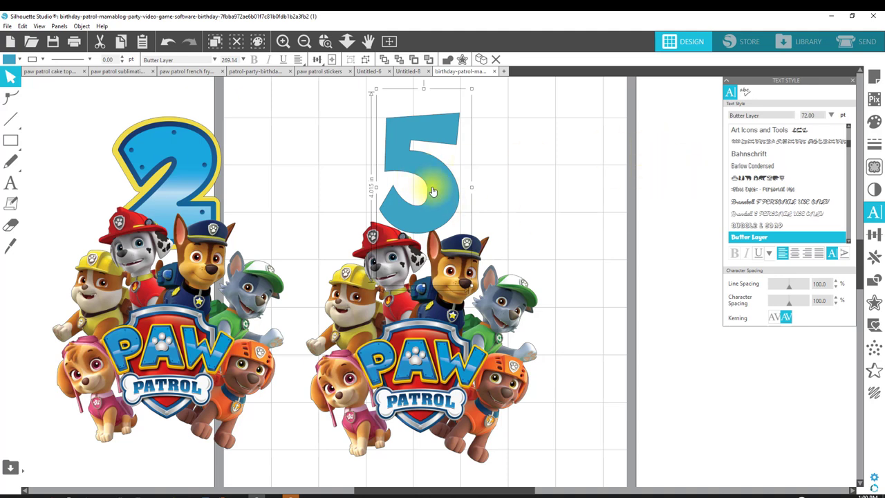
Fill the 5 with the cyan-to-white gradient and add a light blue 1ECBFF stop near its start.
click(875, 123)
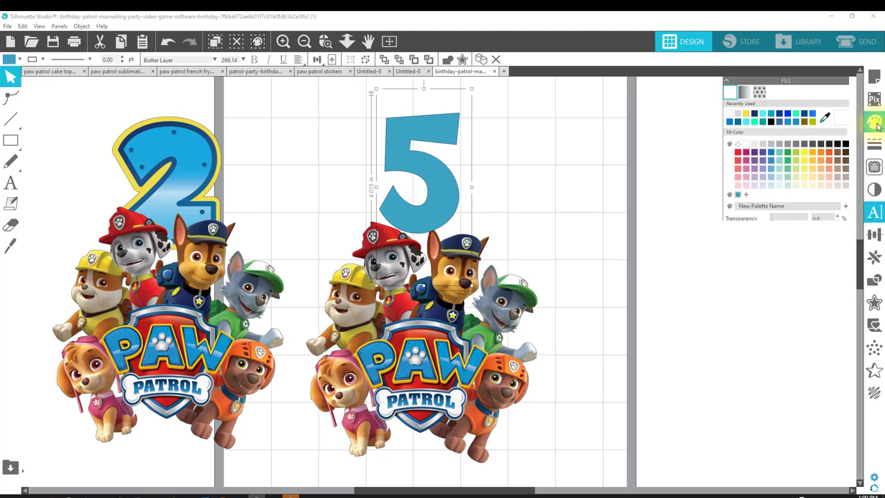
click(745, 98)
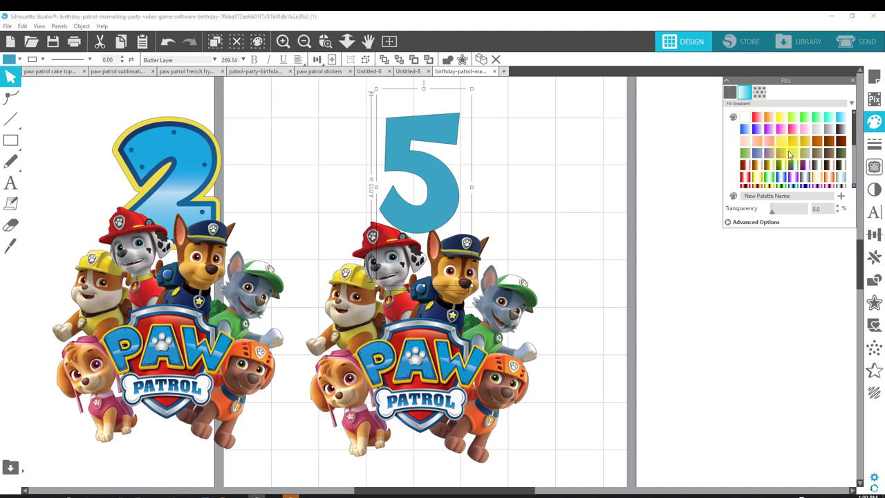
click(842, 120)
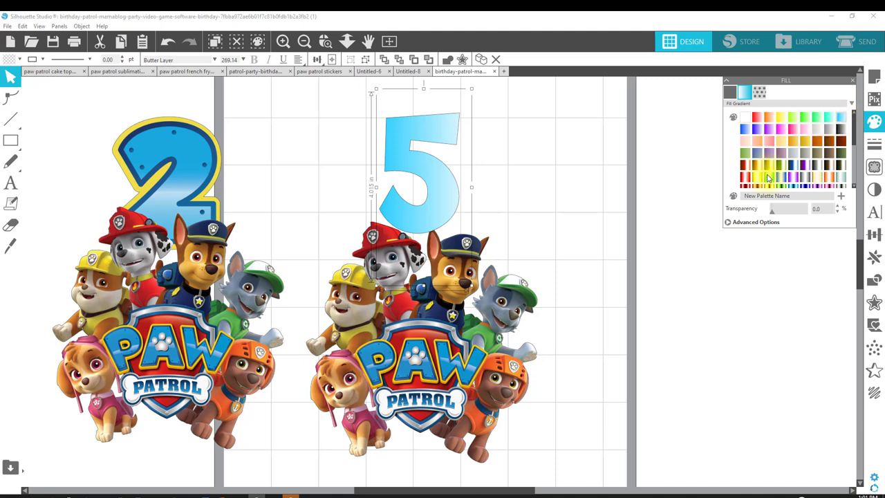
click(728, 223)
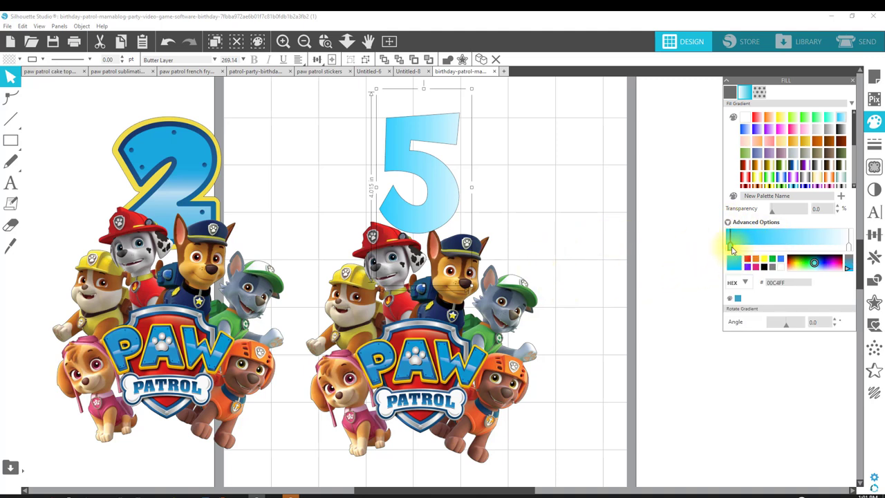
drag(731, 248, 737, 247)
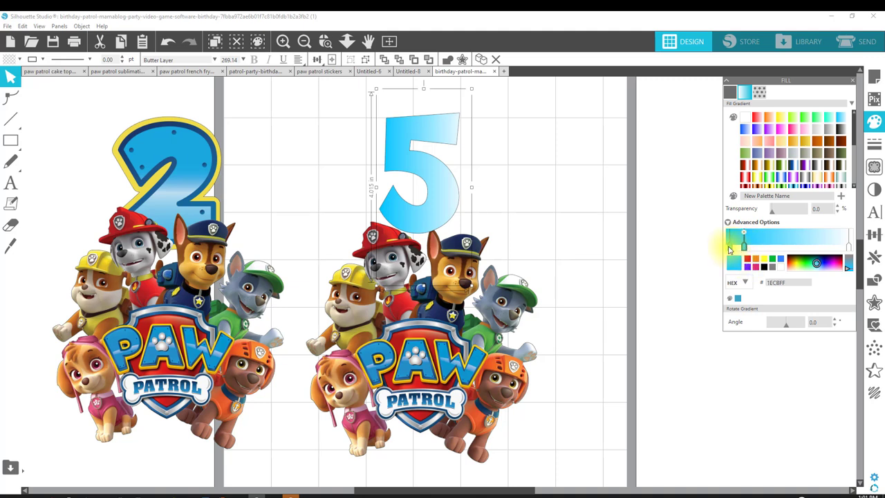
Darken the gradient's first stop to 0084BB and move the light blue stop to about the gradient's middle.
click(817, 263)
click(819, 261)
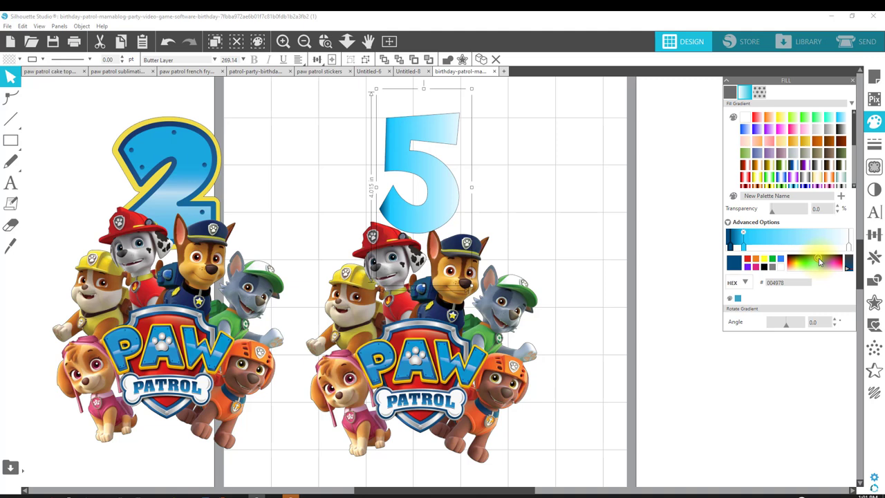
click(818, 255)
click(741, 235)
click(823, 265)
drag(822, 266, 818, 263)
click(743, 237)
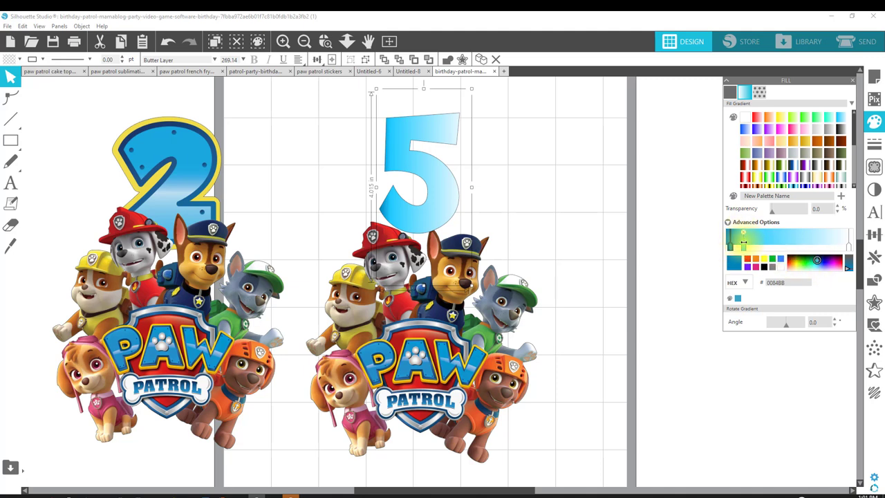
drag(744, 246, 784, 244)
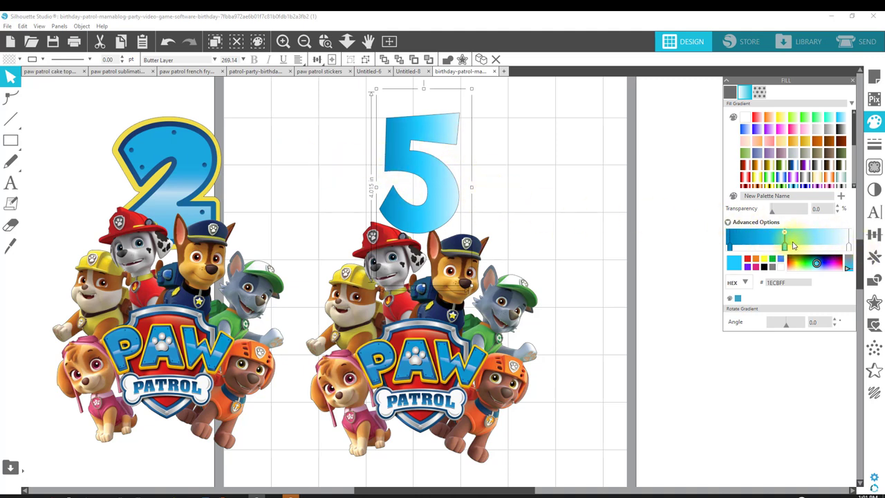
Add a gradient stop between the dark blue and light blue stops and colour it white.
click(763, 245)
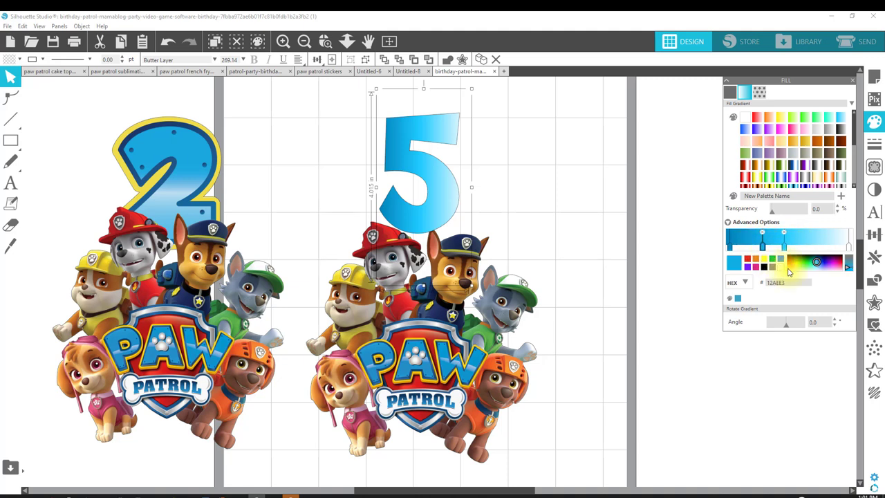
click(783, 267)
click(783, 268)
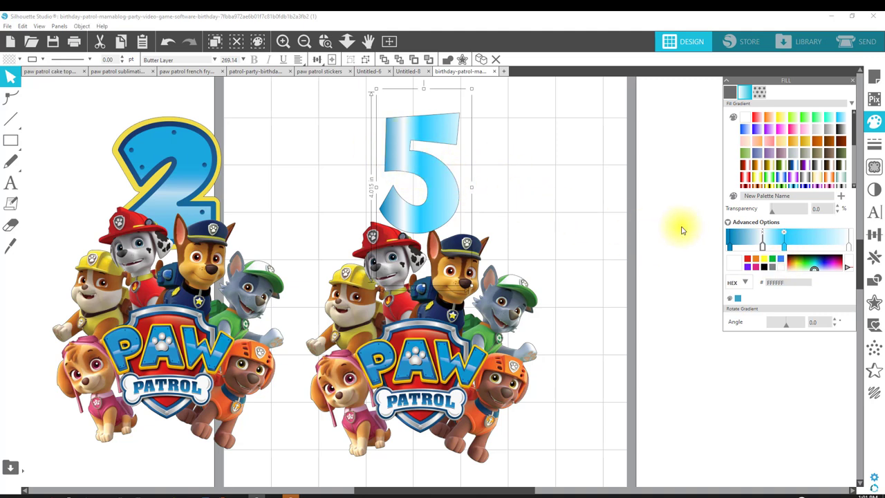
Move the white stop close to the light blue stop and place a 66B5D6 blue stop between the dark blue and white stops.
click(730, 248)
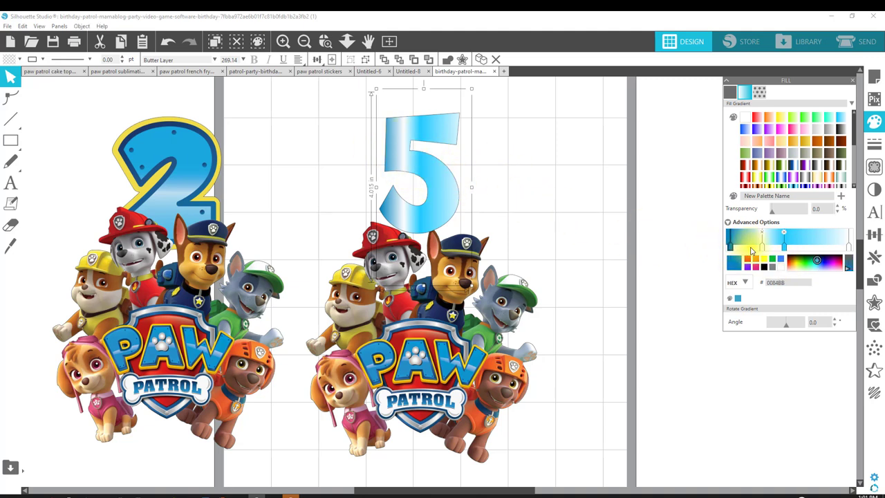
click(742, 237)
drag(742, 242, 777, 248)
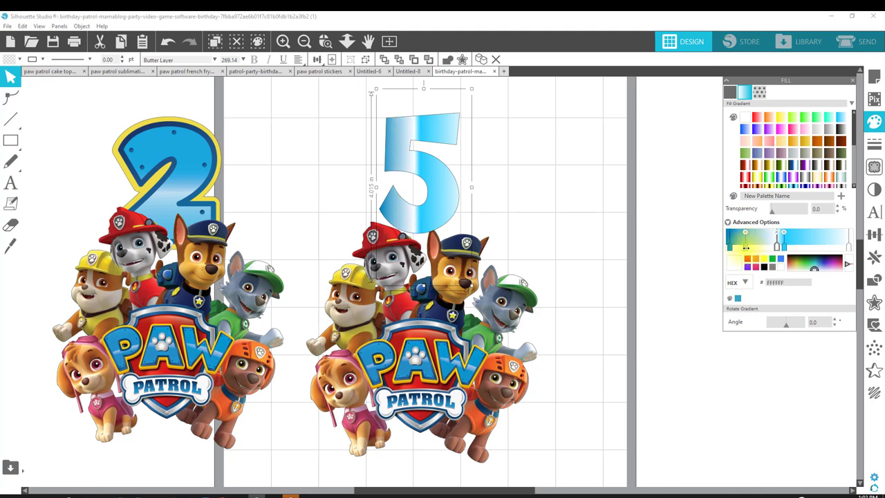
click(761, 246)
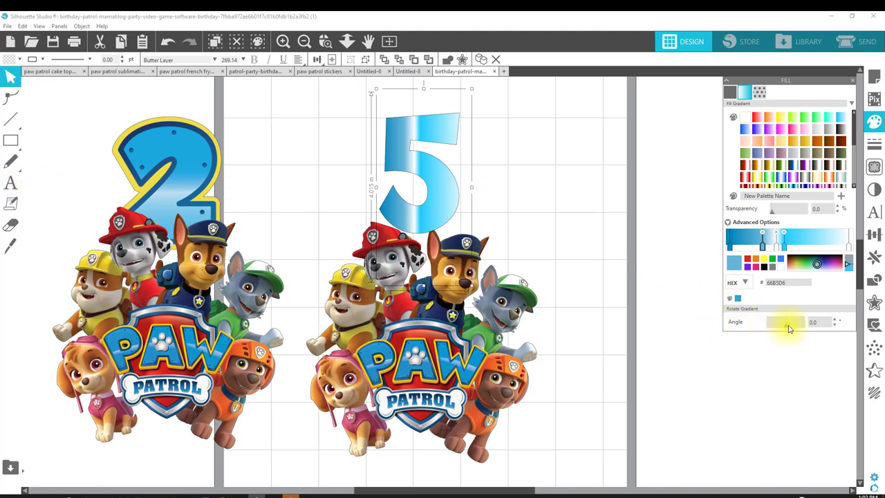
Rotate the 5's gradient to 90 degrees and move the 5 slightly up and to the right above the characters.
mouse_move(789, 327)
mouse_down()
mouse_move(776, 328)
mouse_move(795, 333)
mouse_up()
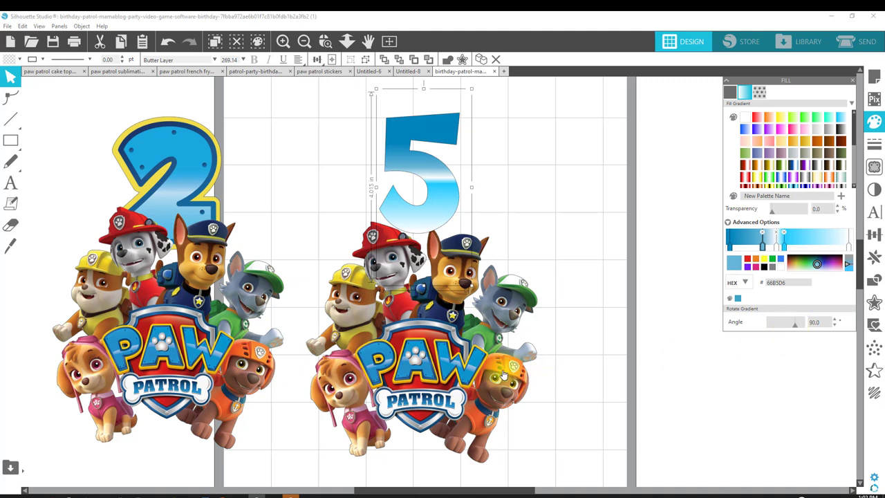
click(484, 198)
drag(457, 192, 465, 175)
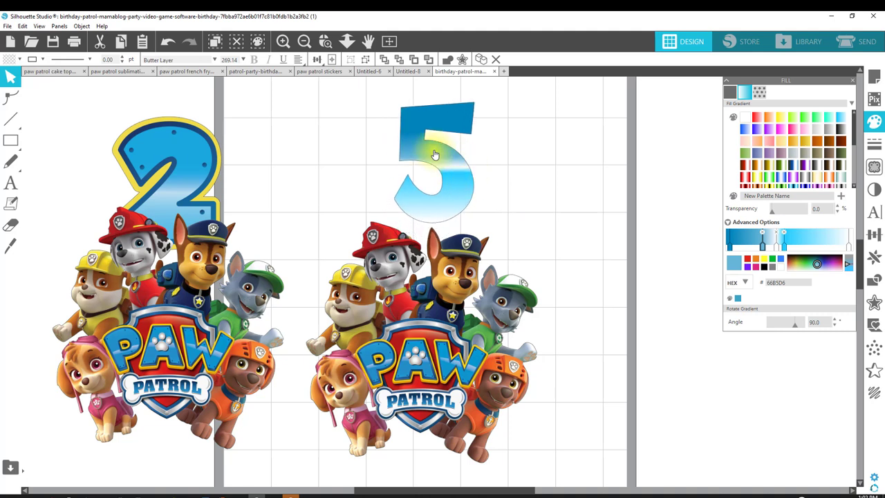
Create an offset around the 5 with rounded corners and a distance of 0.070 in.
click(450, 187)
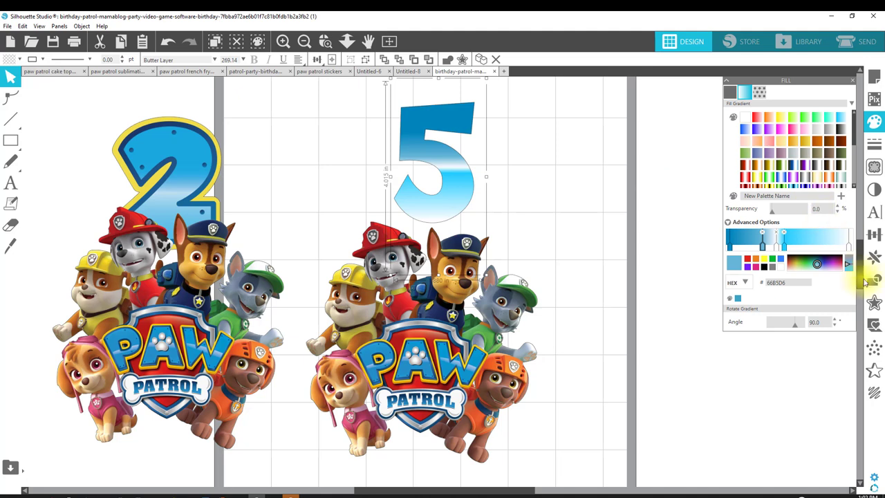
click(875, 303)
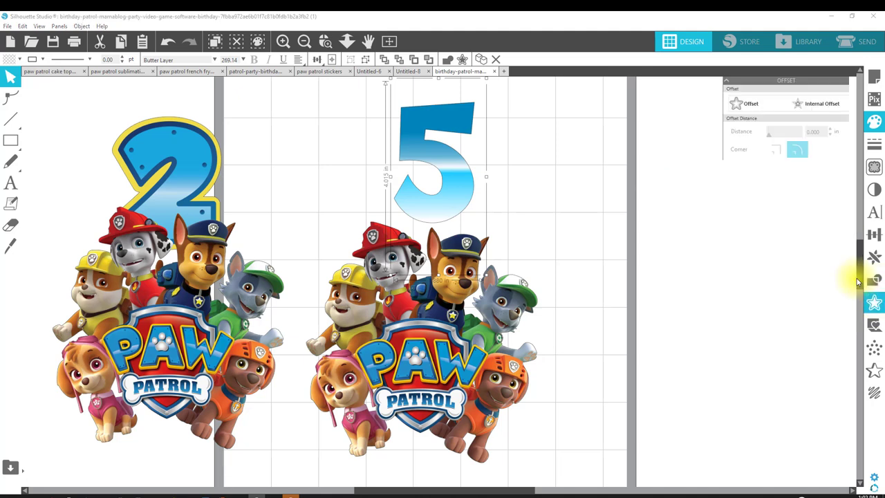
click(749, 108)
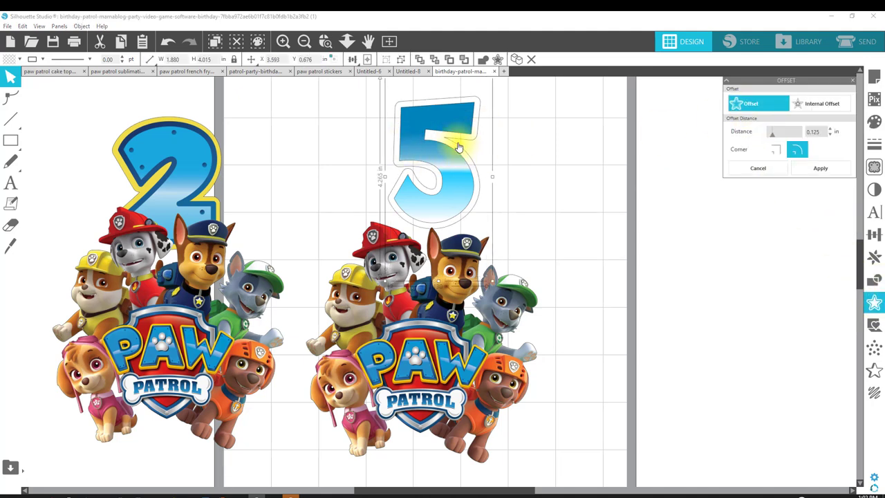
click(753, 164)
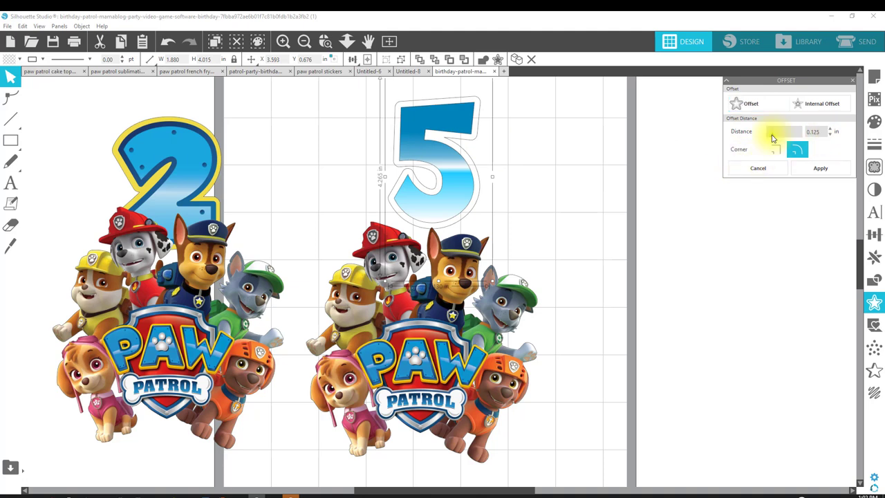
click(830, 135)
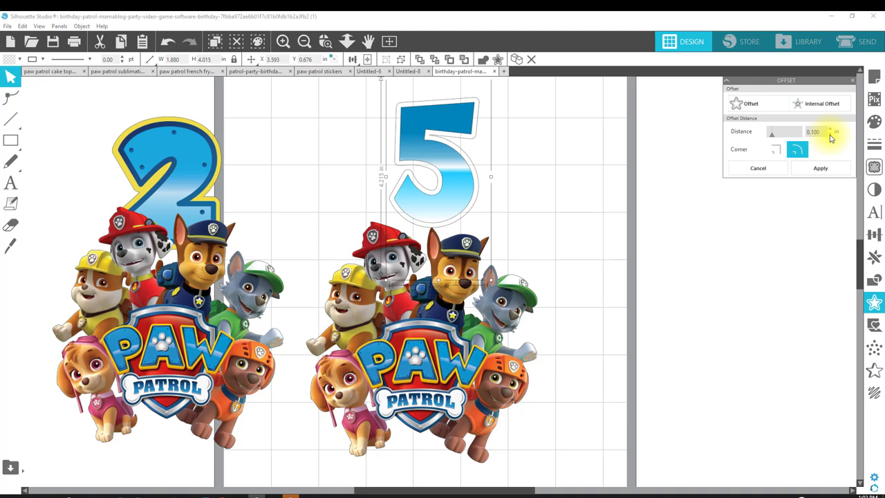
click(830, 135)
click(830, 134)
click(831, 135)
click(831, 137)
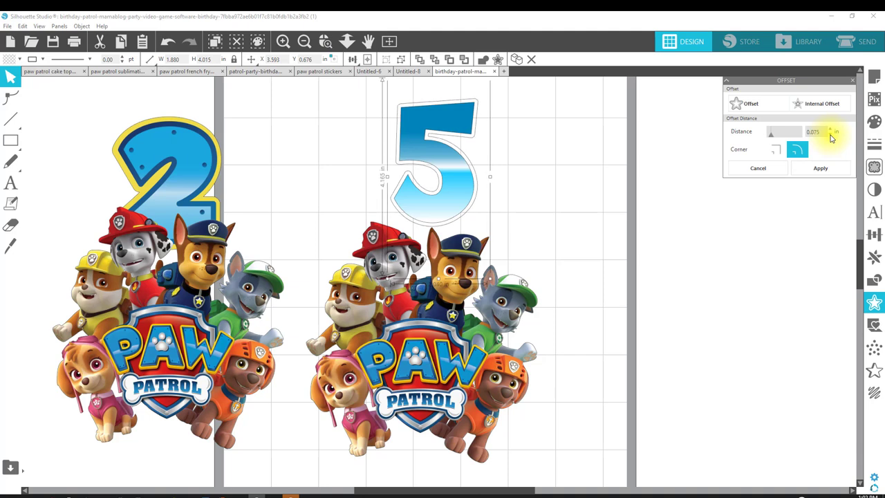
click(831, 135)
click(831, 137)
click(831, 137)
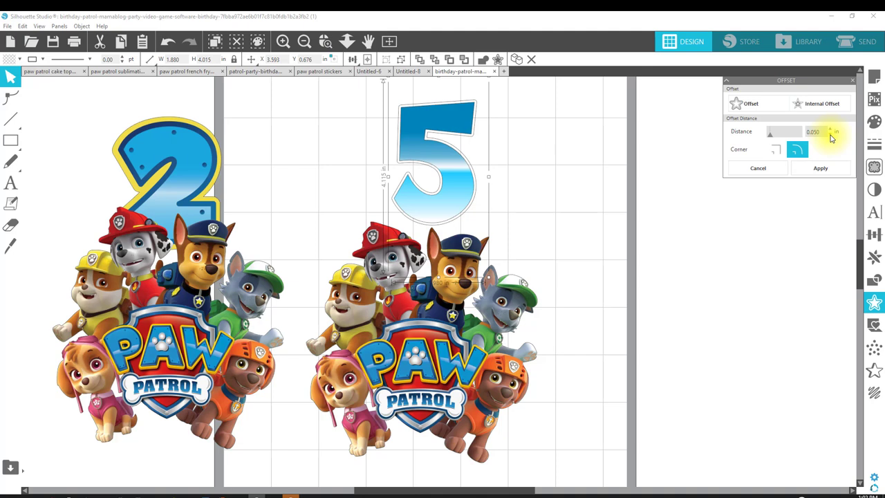
click(832, 130)
click(833, 130)
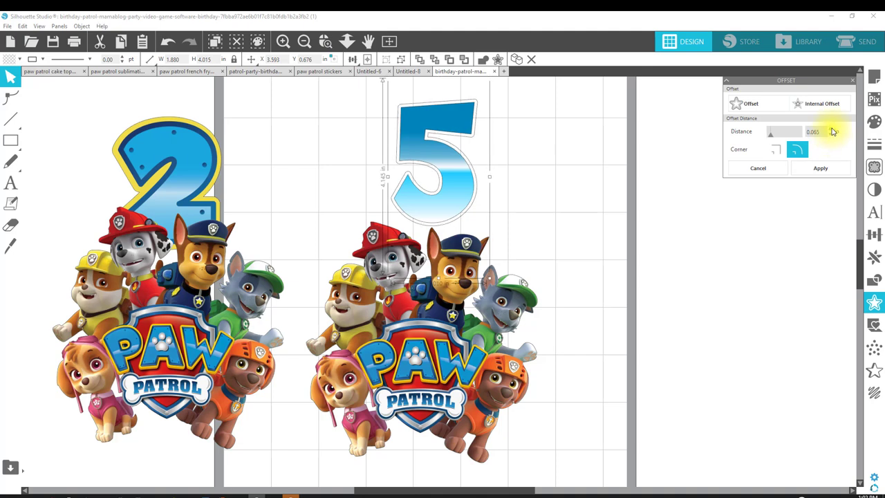
click(832, 130)
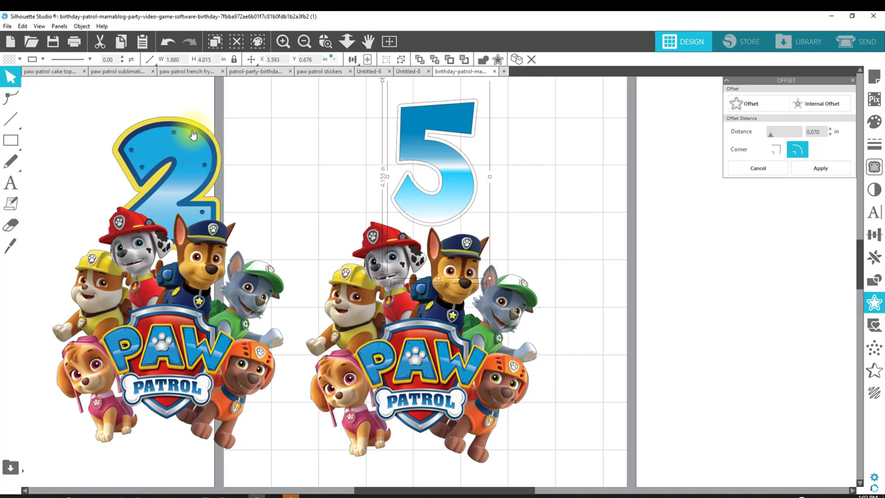
Fill the 5's offset with the dark blue sampled from the outline of the 2.
click(9, 61)
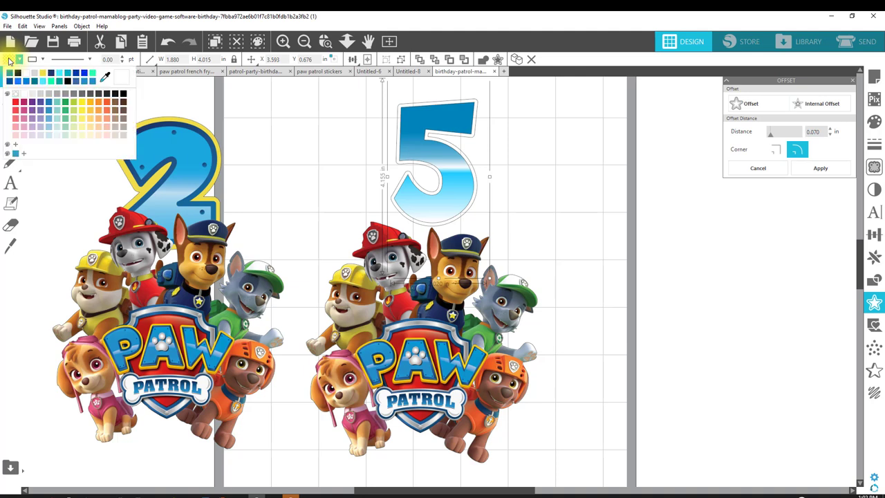
click(107, 80)
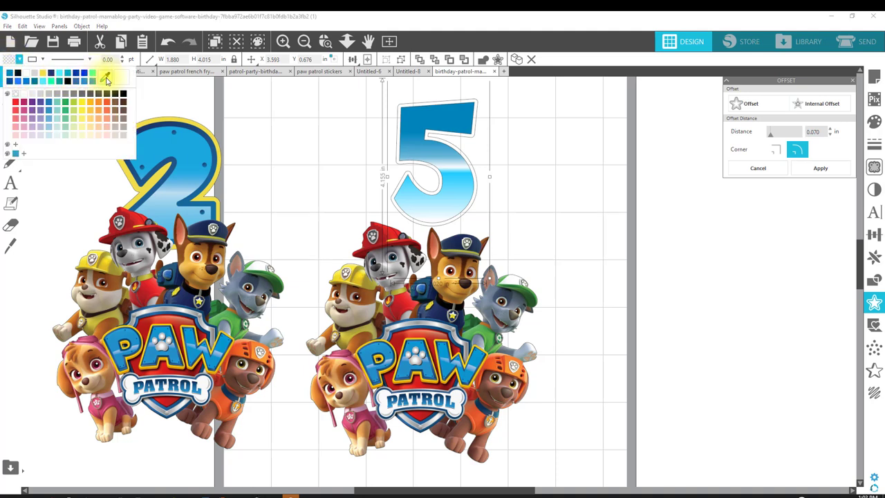
click(161, 122)
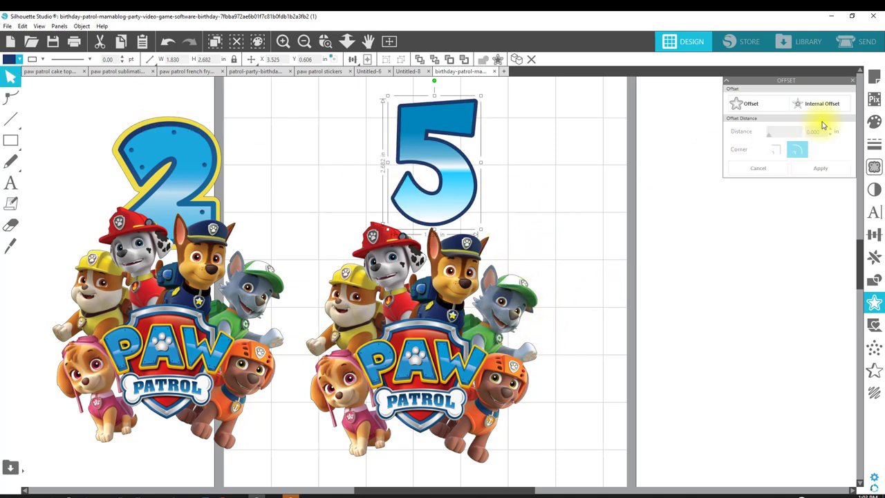
Create a second rounded offset around the dark blue outline of the 5 at a distance of 0.075 in.
click(751, 107)
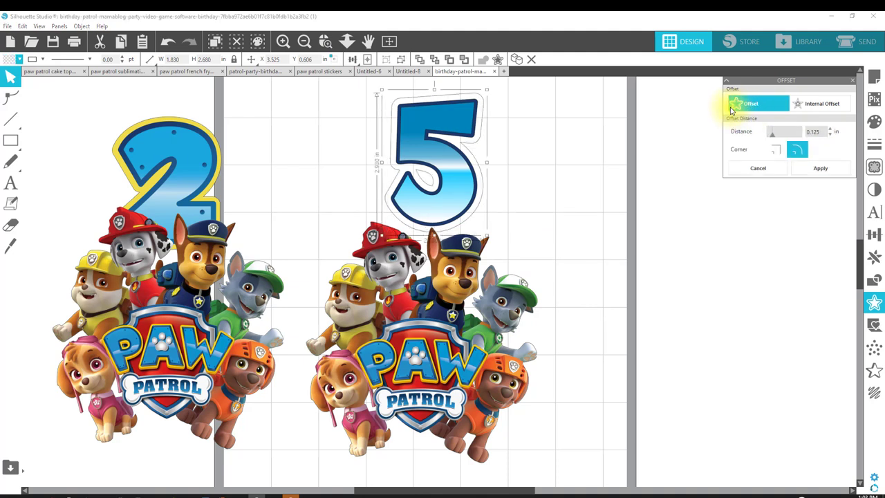
click(807, 165)
click(830, 135)
click(831, 135)
click(830, 135)
click(830, 135)
click(830, 131)
click(830, 139)
click(830, 139)
click(831, 139)
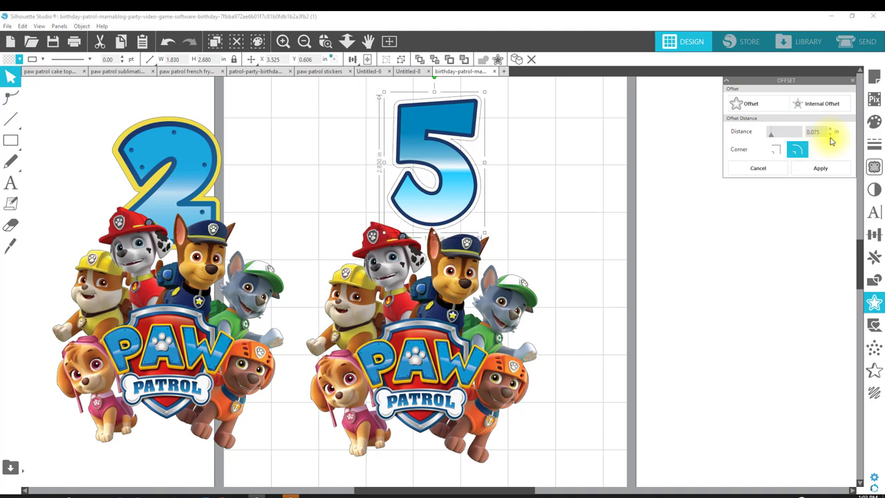
Fill the 5's outer offset with the yellow sampled from the border of the 2.
click(19, 59)
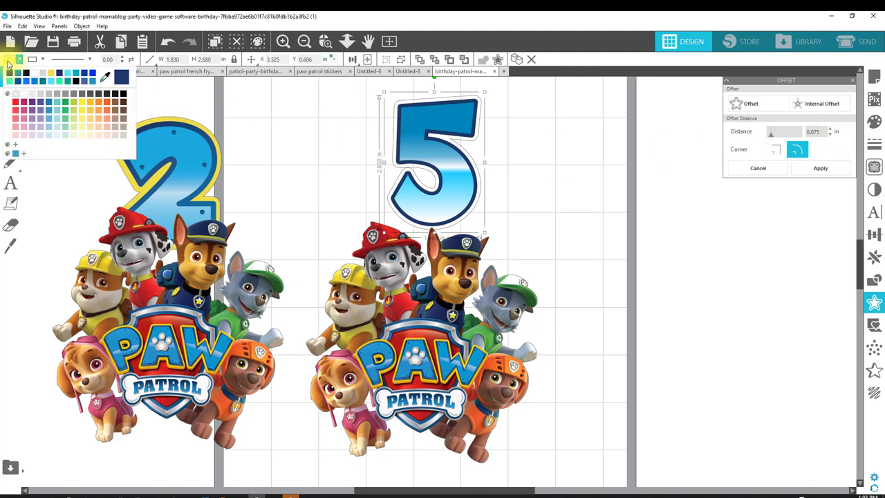
click(106, 76)
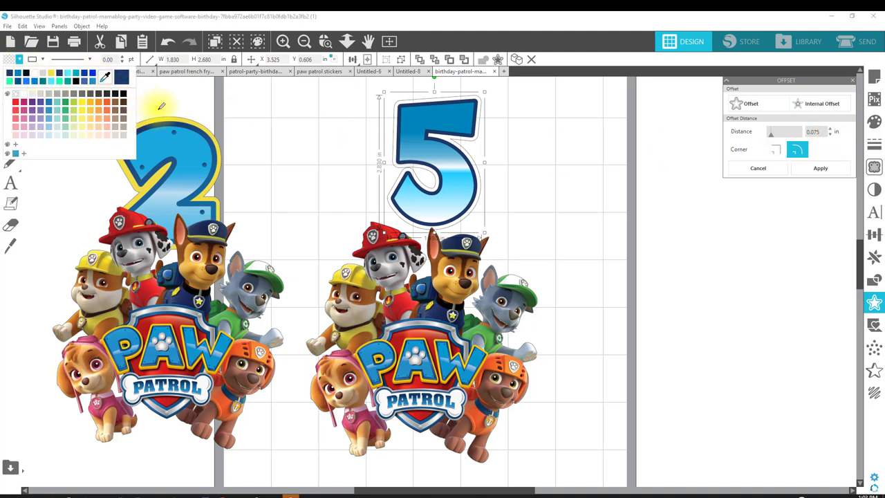
click(177, 118)
click(545, 216)
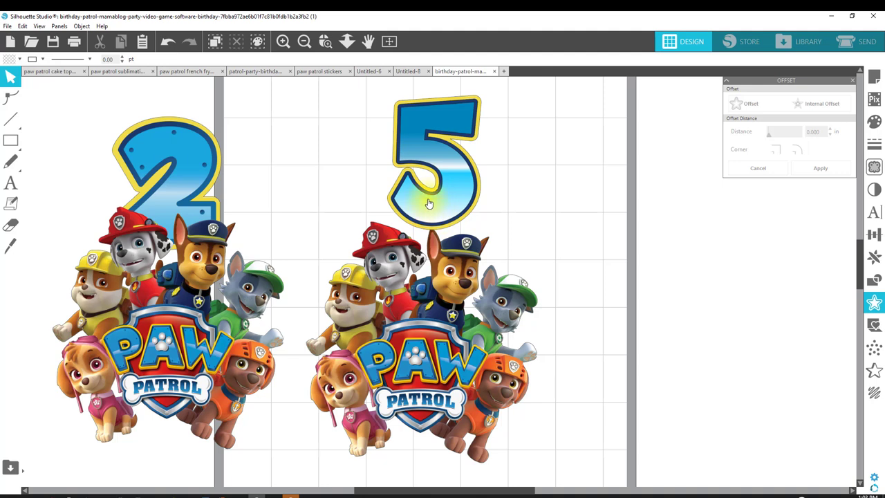
Edit the yellow offset's points to remove the small opening inside the hook of the 5.
double_click(429, 192)
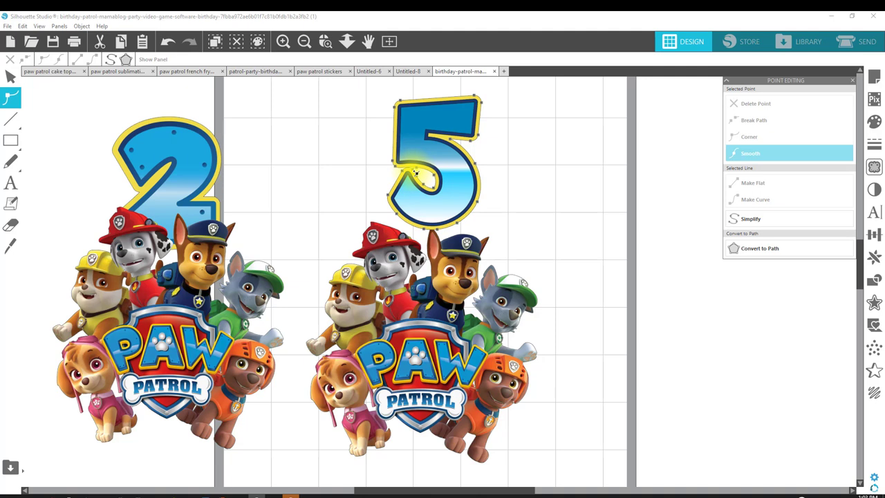
click(415, 174)
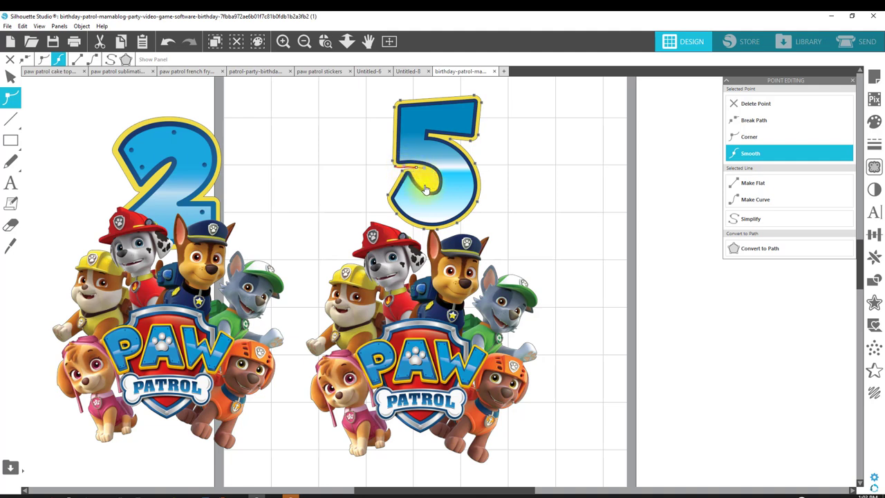
click(547, 151)
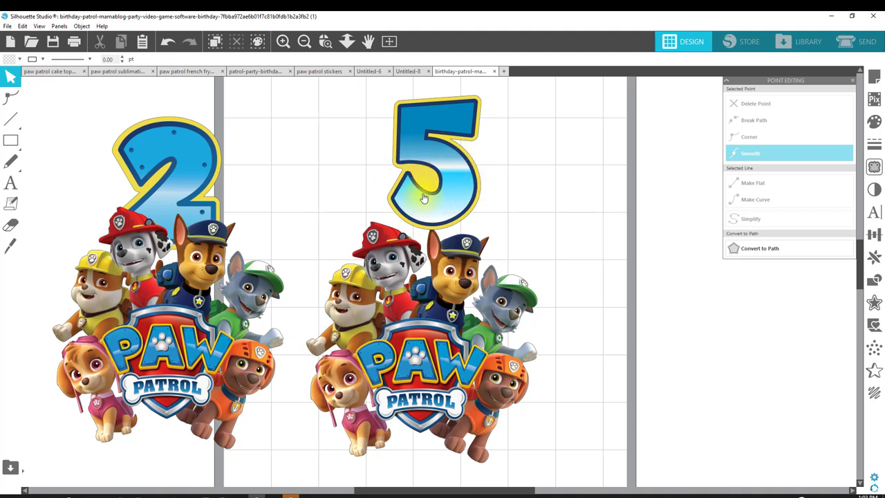
Group the gradient 5 with its dark blue and yellow offset layers.
drag(356, 102, 496, 218)
right_click(470, 186)
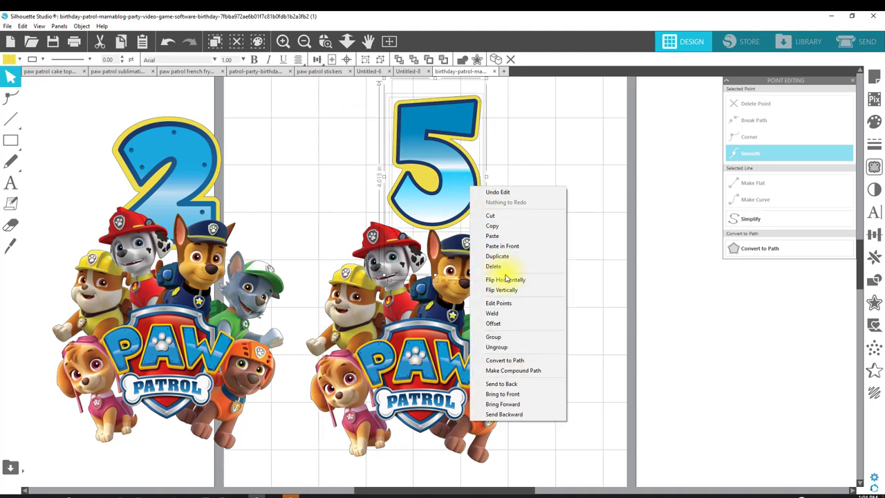
click(511, 338)
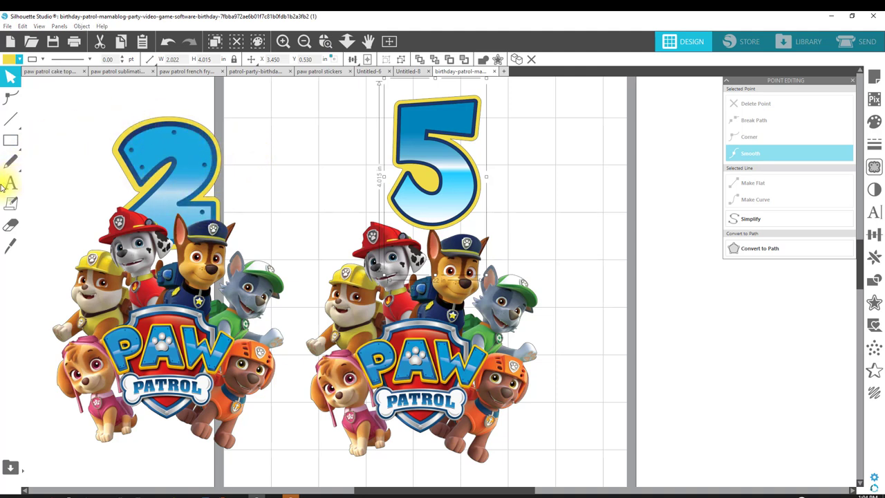
Draw a circle about 0.107 in wide, place it in the 5's upper-left corner and fill it with the outline's dark blue.
mouse_move(11, 146)
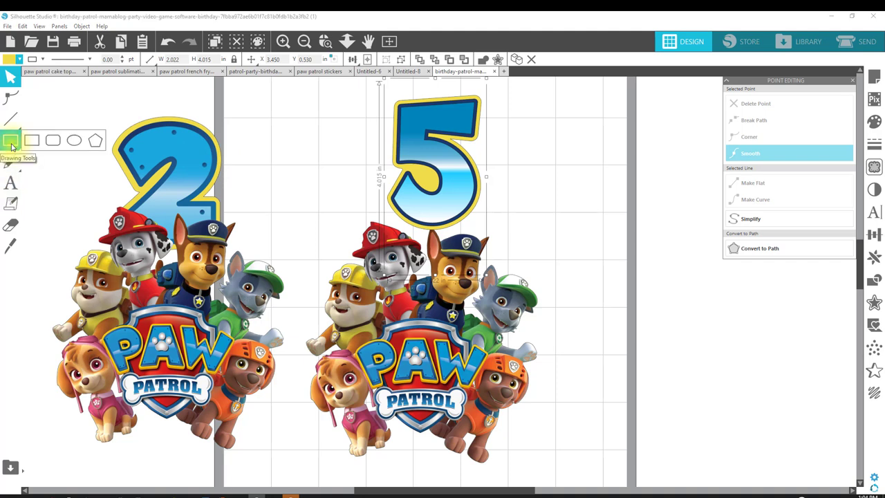
click(74, 140)
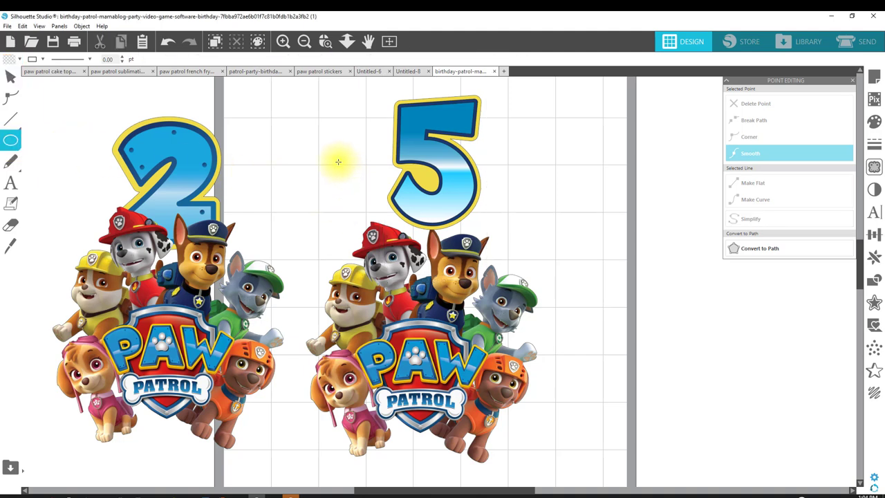
drag(330, 166, 338, 172)
drag(336, 169, 411, 120)
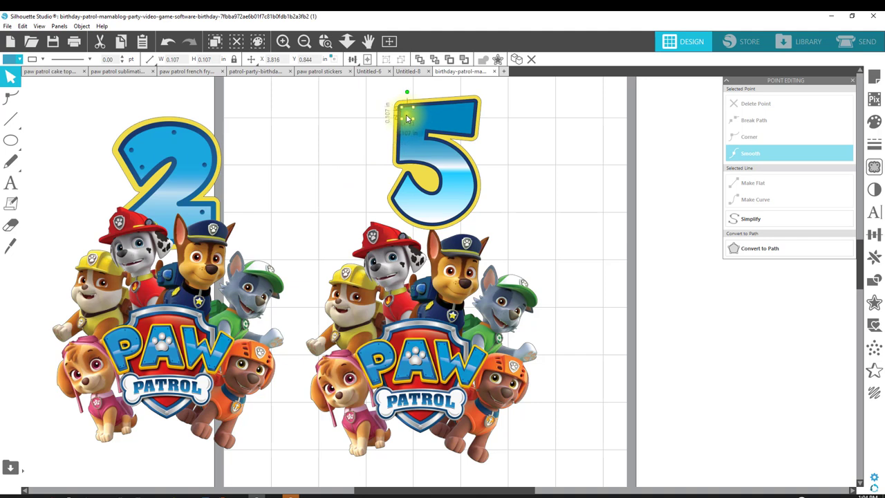
click(12, 59)
click(18, 77)
Place copies of the dark blue dot around the 5's corners, stem and curve, matching the dots on the 2.
drag(413, 117, 468, 112)
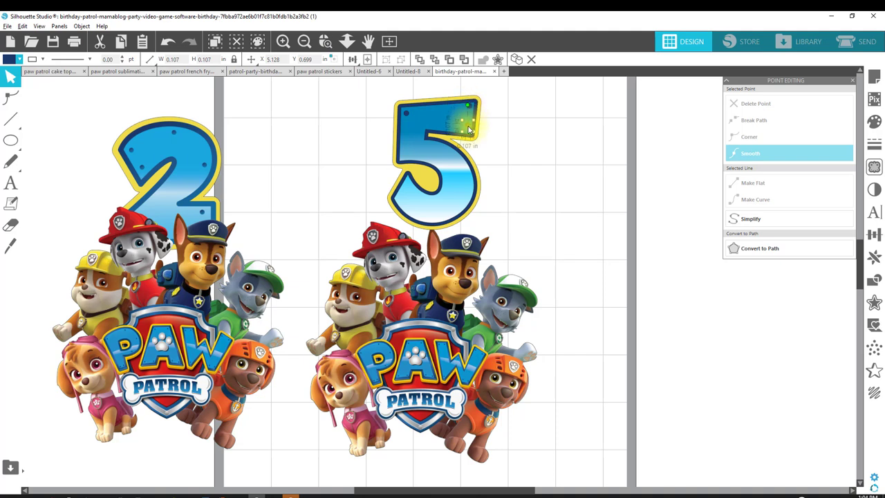
drag(469, 130, 419, 177)
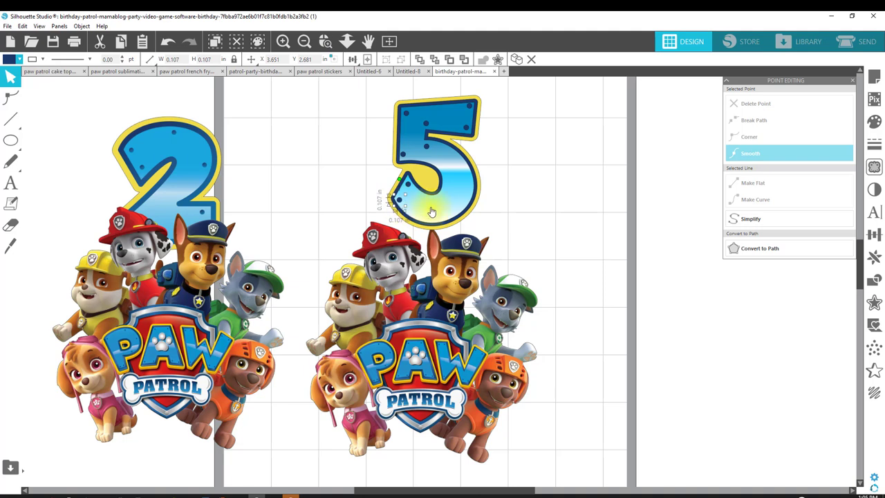
mouse_move(400, 205)
mouse_down()
mouse_move(443, 214)
mouse_move(463, 207)
mouse_move(413, 208)
mouse_up()
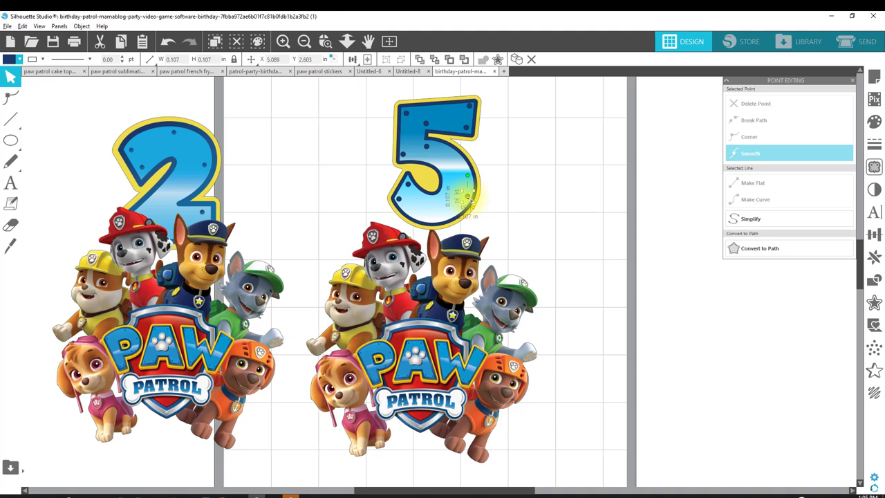
drag(470, 197, 450, 193)
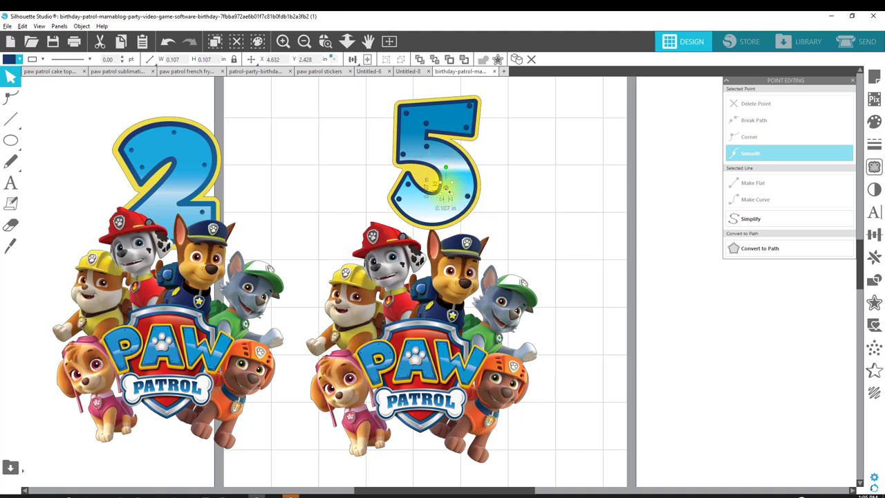
drag(450, 186, 462, 166)
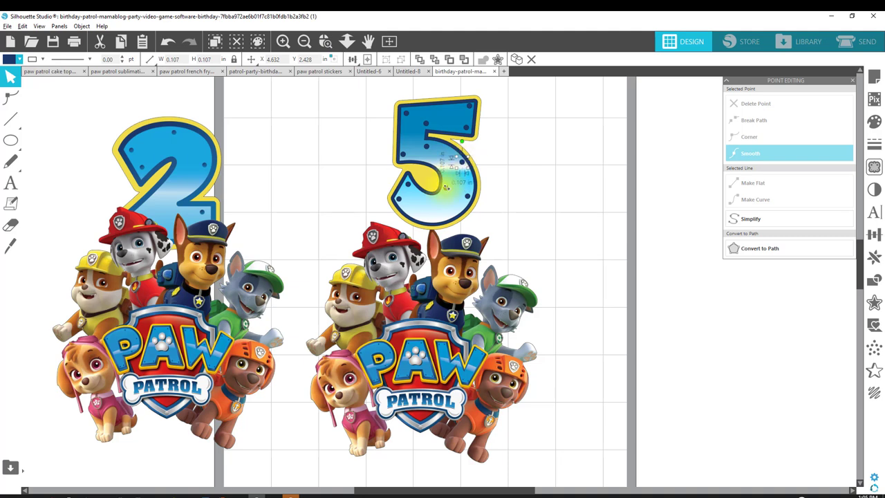
drag(446, 198, 435, 218)
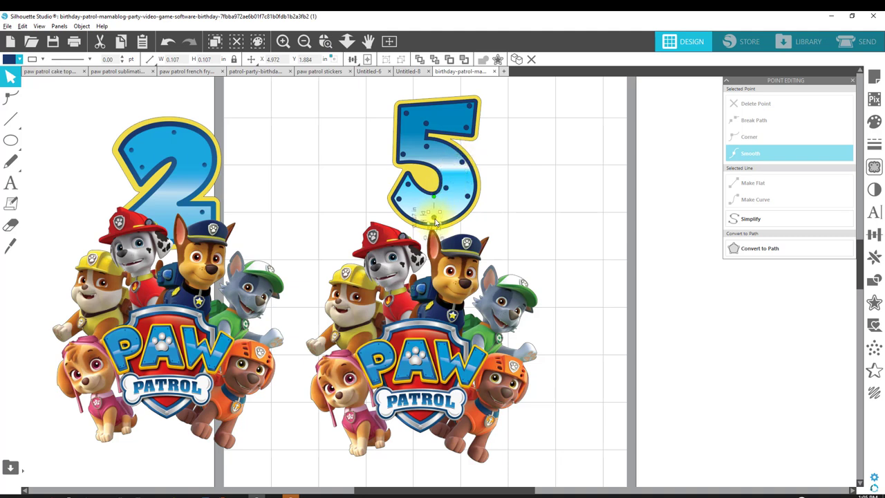
click(529, 207)
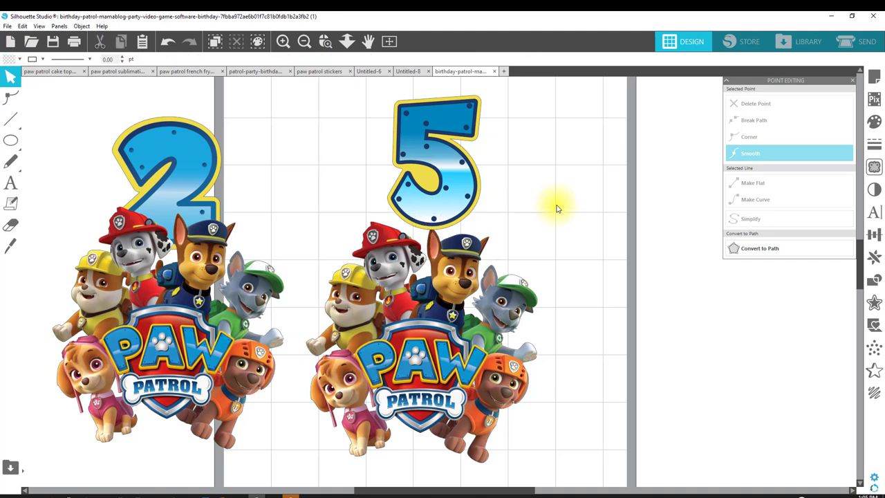
Group the outlined gradient 5 together with all of its dark blue dots.
drag(345, 87, 522, 152)
click(409, 109)
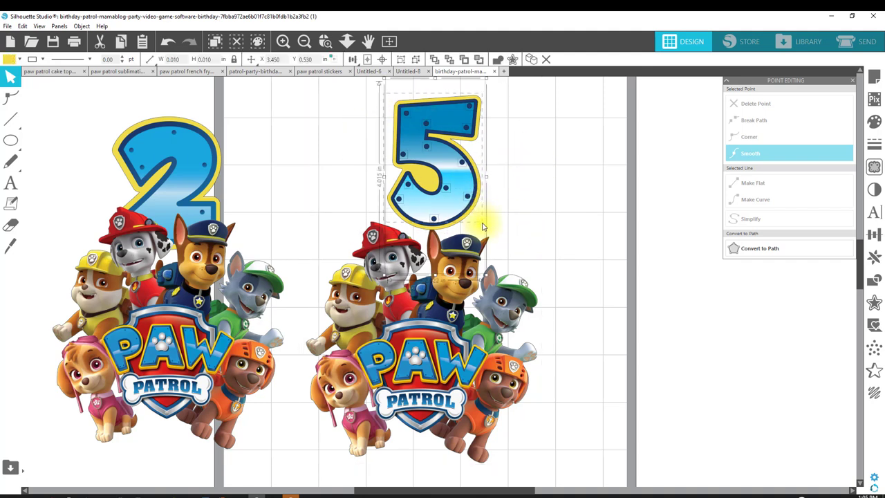
right_click(473, 187)
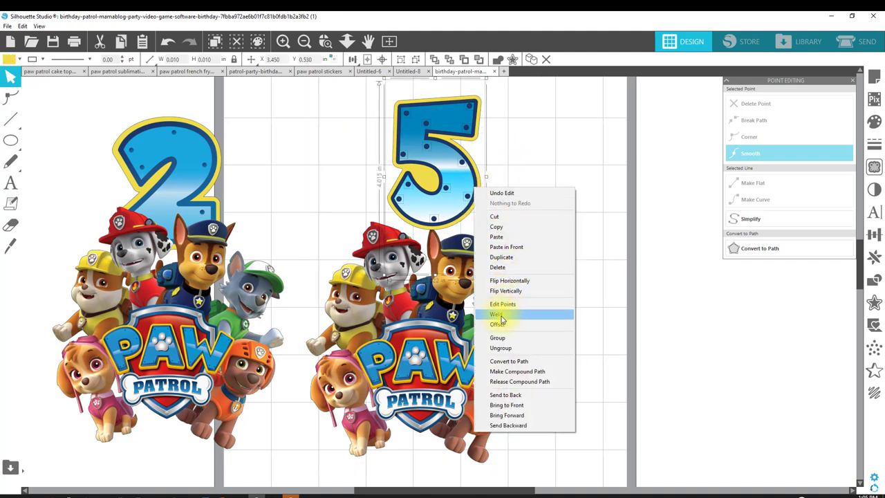
click(502, 338)
Move the grouped 5 down over the Paw Patrol characters' heads and send it to the back.
drag(461, 177, 455, 199)
right_click(454, 199)
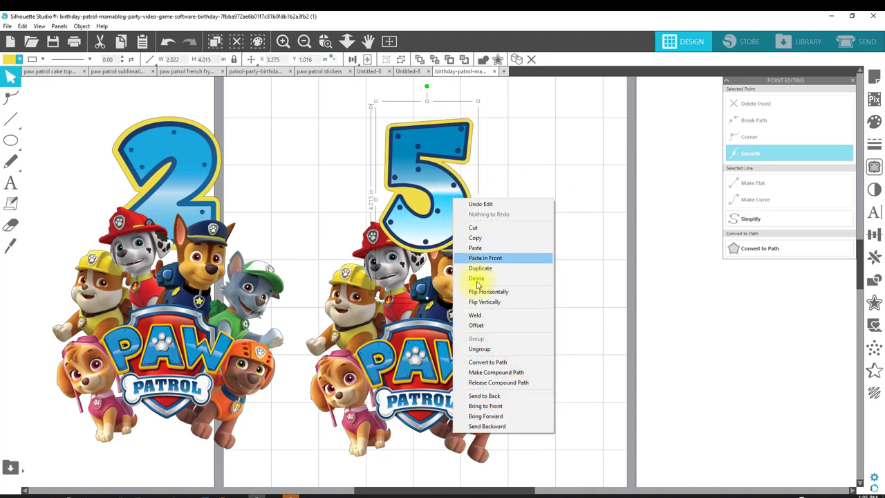
click(497, 396)
Move the Paw Patrol character artwork slightly up and left so it overlaps more of the 5's base.
drag(446, 330, 436, 320)
key(ctrl+z)
key(ctrl+z)
key(ctrl+z)
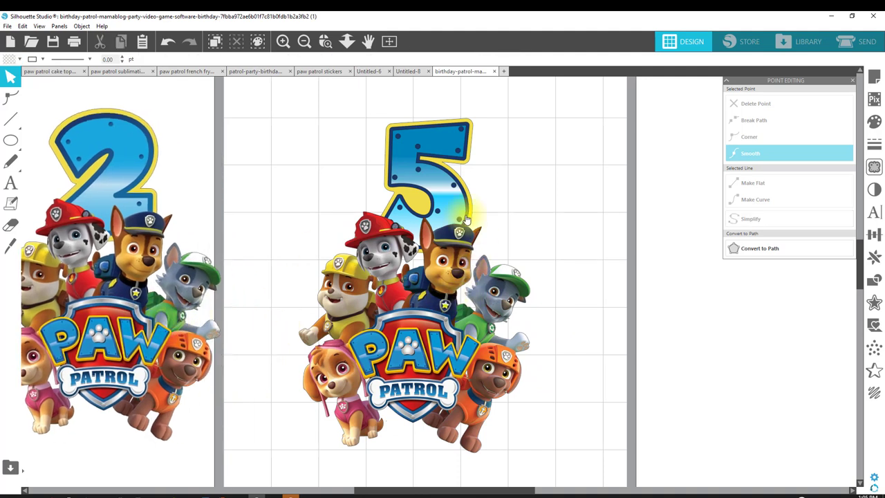
Center the grouped 5 horizontally with the Paw Patrol character artwork below it, and clear the selection.
drag(286, 95, 557, 458)
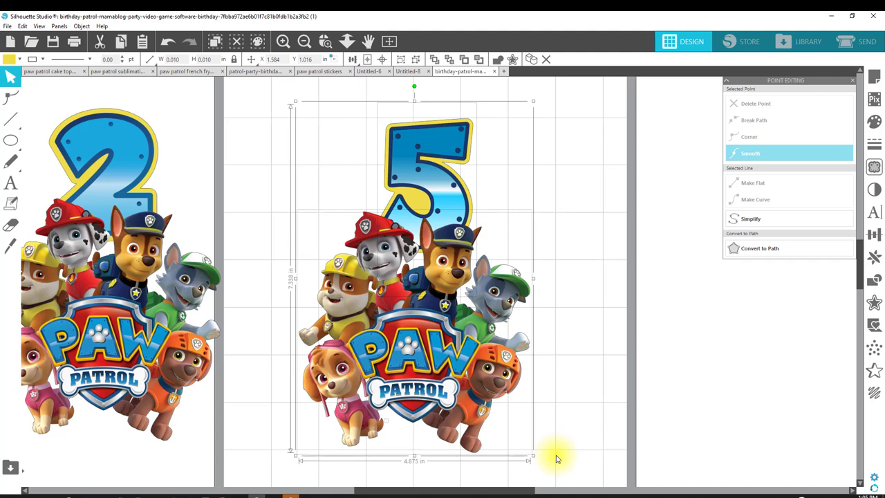
click(353, 60)
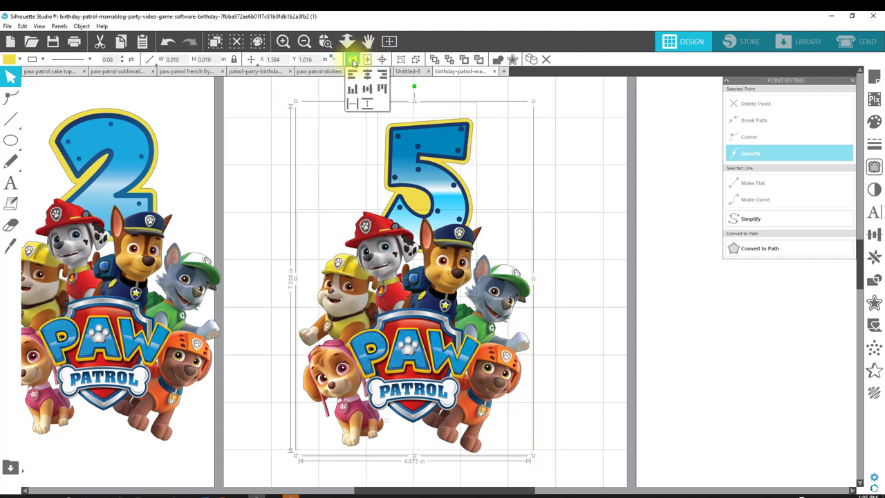
click(370, 75)
click(354, 61)
click(367, 77)
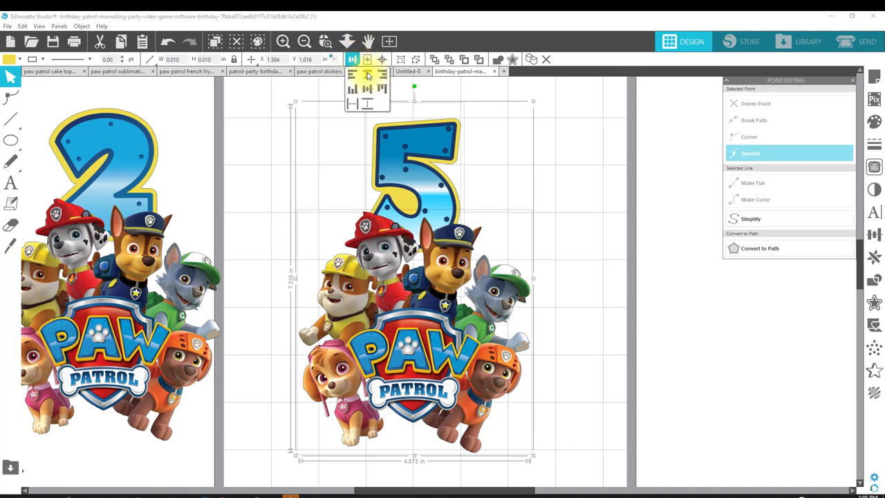
click(588, 381)
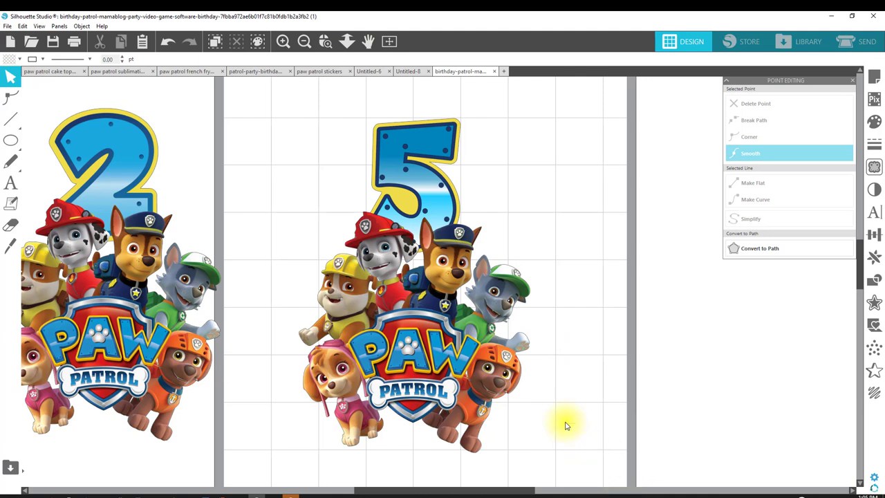
Move the number 5 slightly right behind the dogs and group it with the rest of the design.
drag(449, 218, 456, 215)
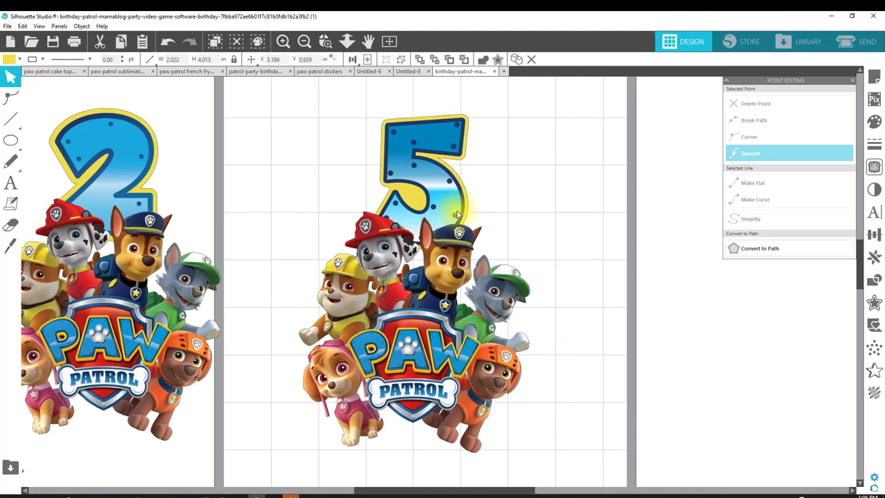
click(618, 293)
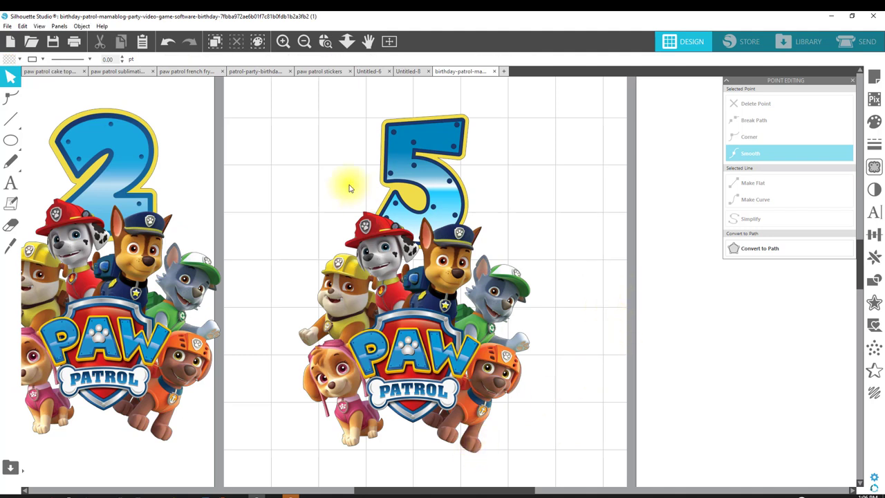
click(470, 269)
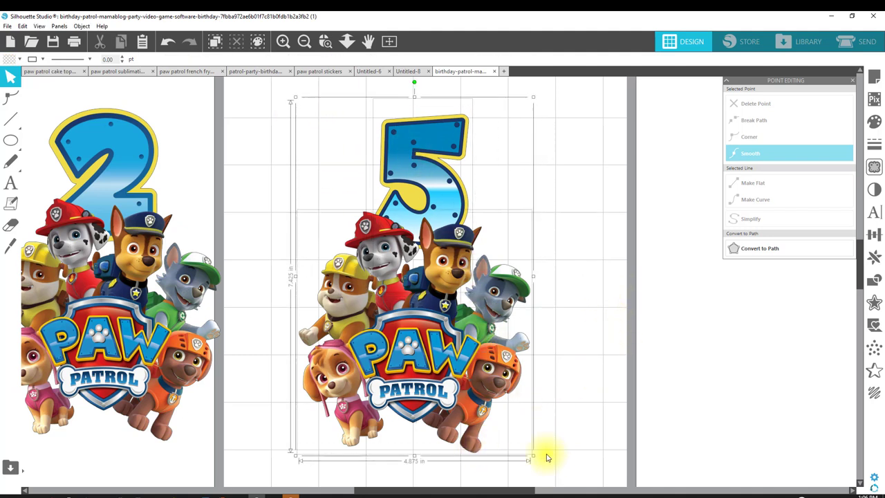
right_click(484, 141)
click(520, 293)
click(553, 277)
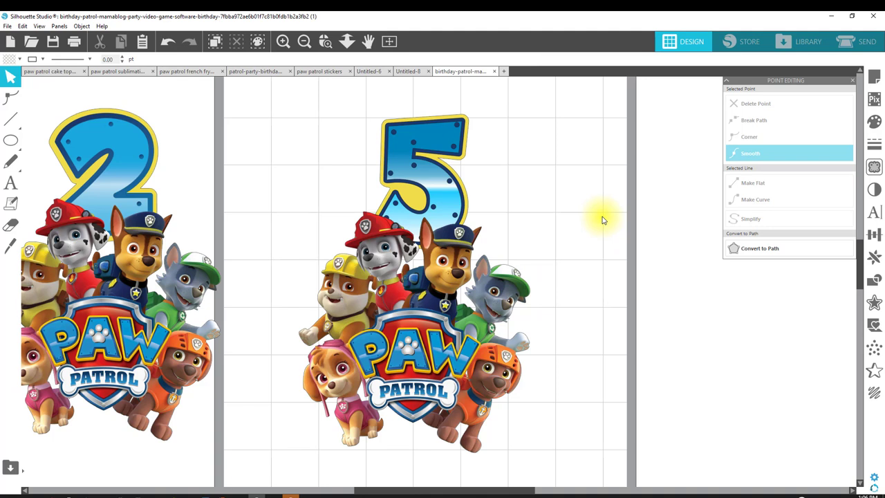
Add a 0.125 in rounded-corner offset around the number 5 design and fill it white.
click(417, 244)
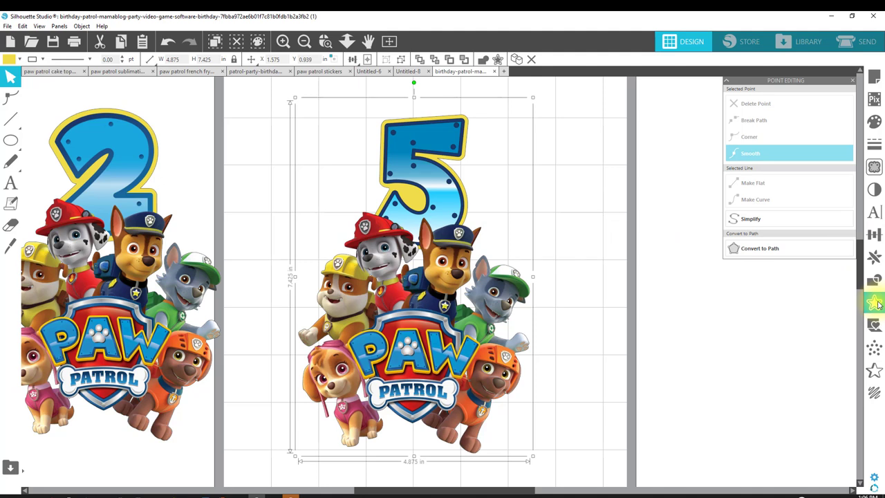
click(875, 303)
click(756, 105)
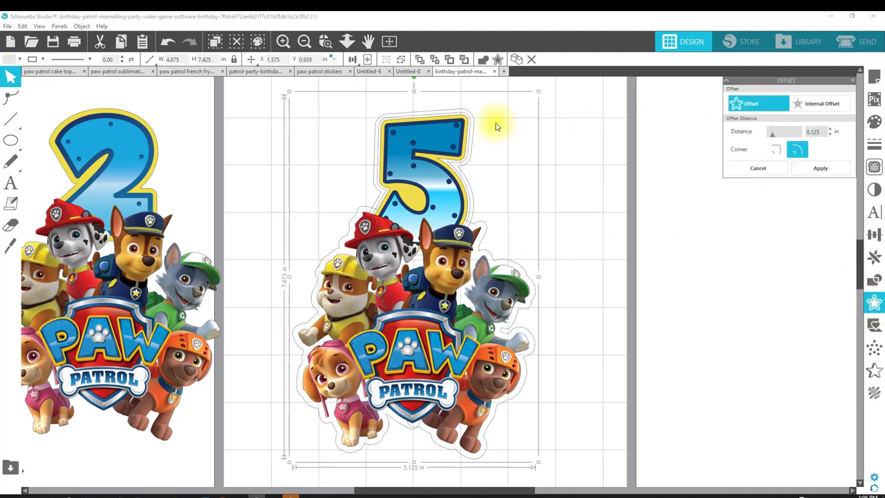
click(19, 60)
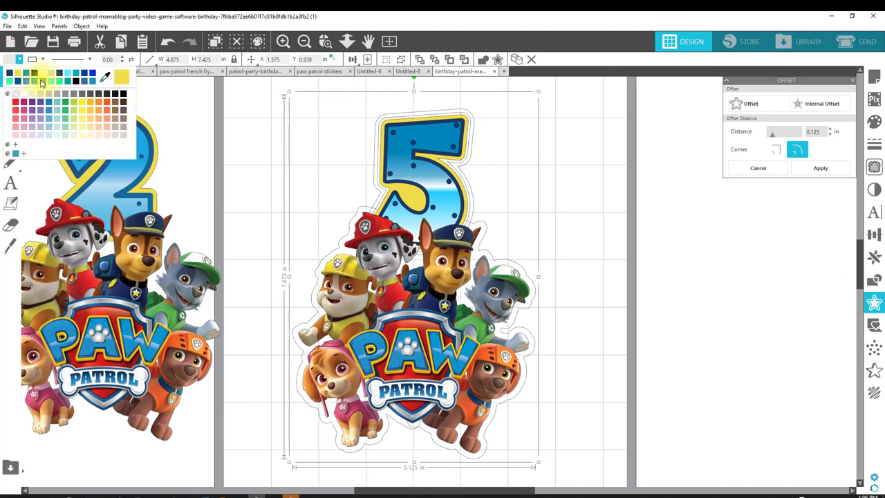
click(41, 79)
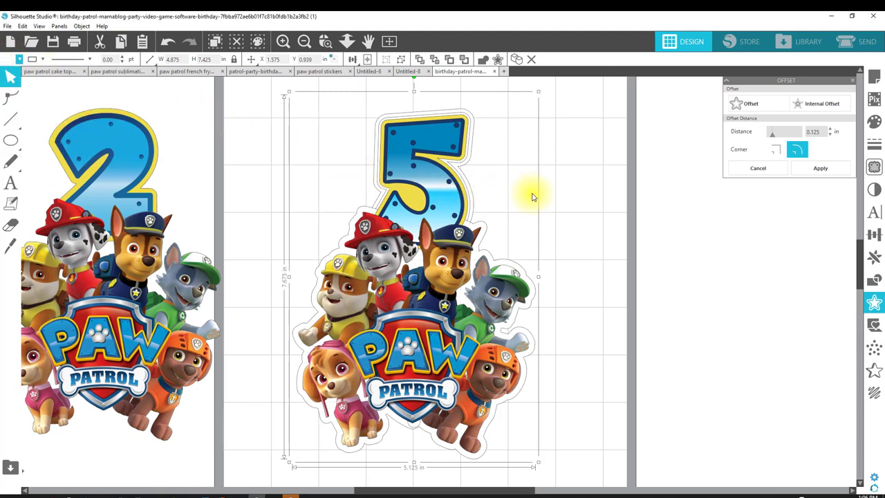
Group the number 5 design with its white offset.
click(474, 294)
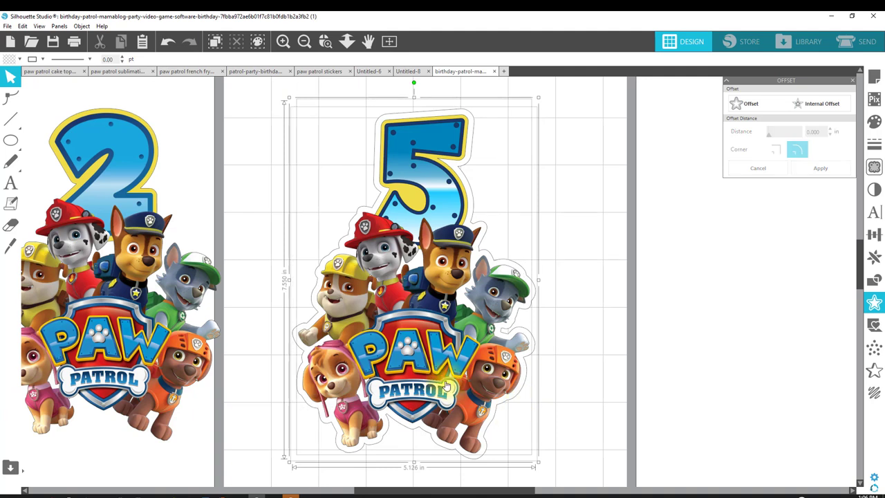
right_click(433, 377)
click(454, 277)
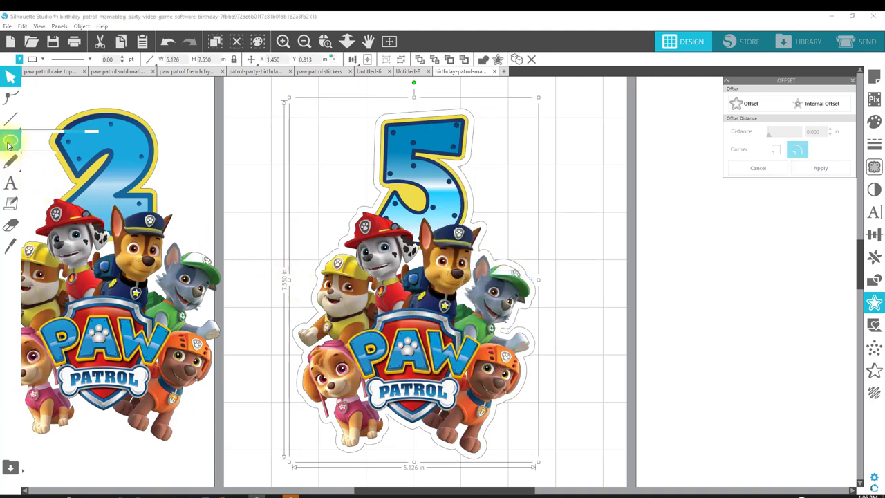
Draw a rectangle about 6.3 by 8.2 in over the number 5 design and fill it black.
click(28, 139)
drag(264, 93, 348, 113)
mouse_move(456, 146)
mouse_down()
mouse_move(563, 484)
mouse_move(562, 435)
mouse_up()
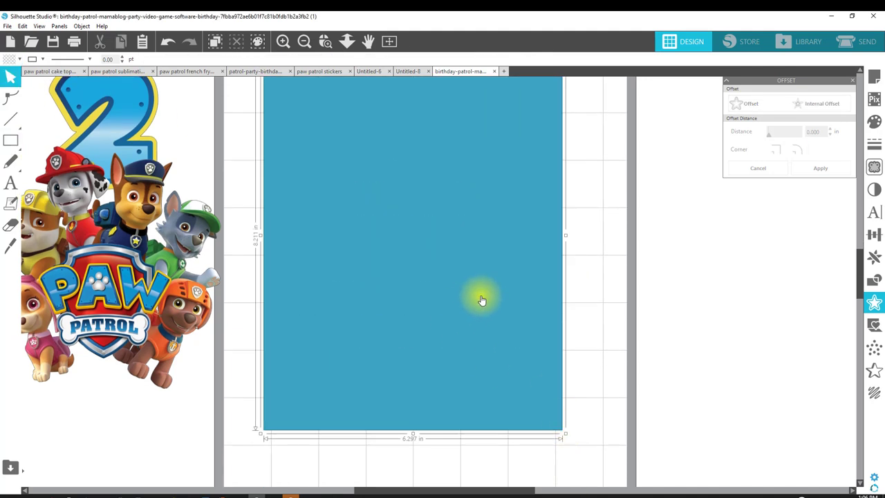
click(13, 60)
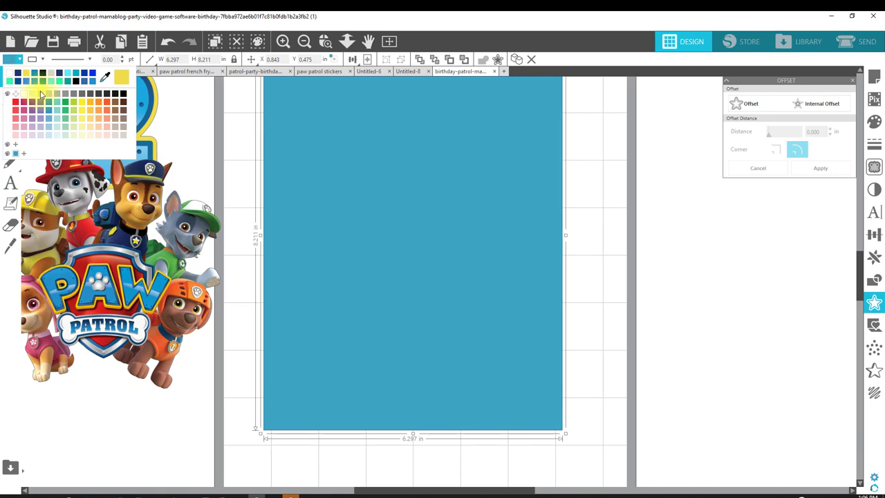
click(121, 94)
Send the black rectangle to the back and shift the number 5 design slightly on top of it.
right_click(443, 298)
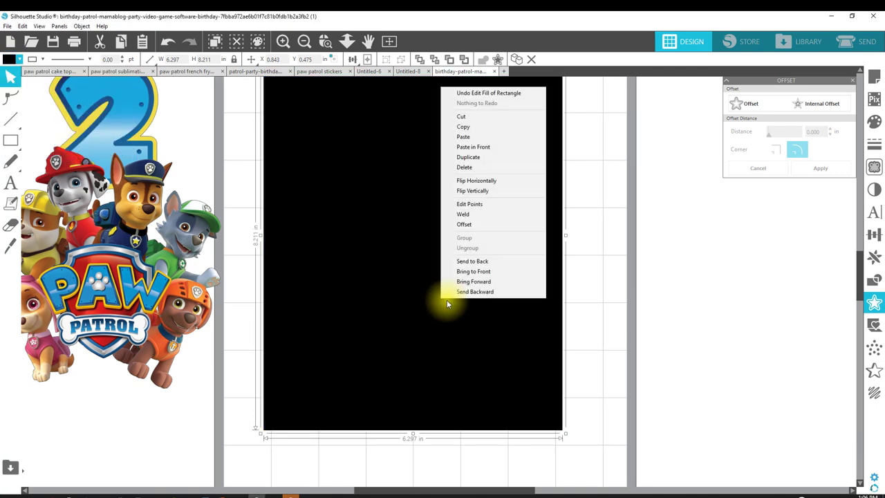
click(487, 261)
scroll(622, 304, up, 2)
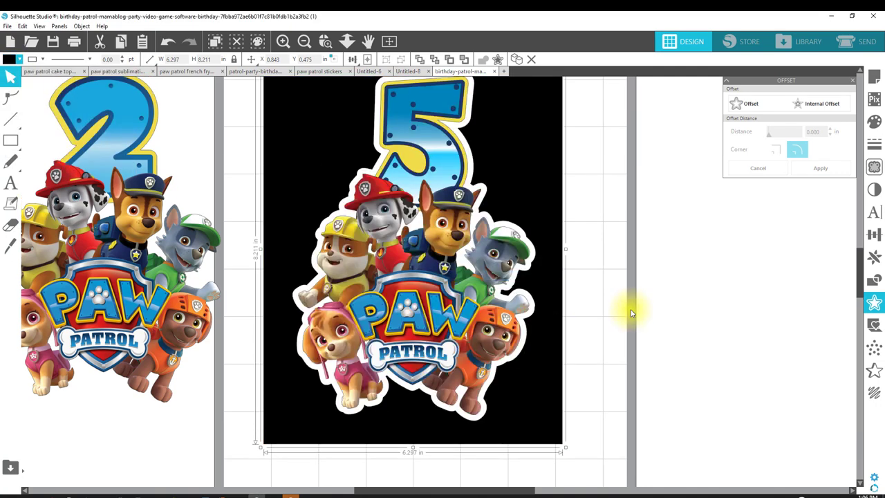
click(411, 314)
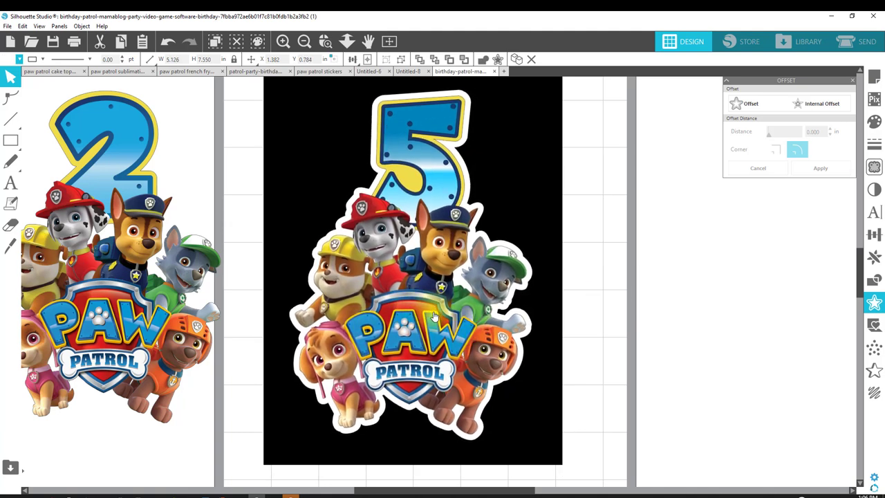
key(Escape)
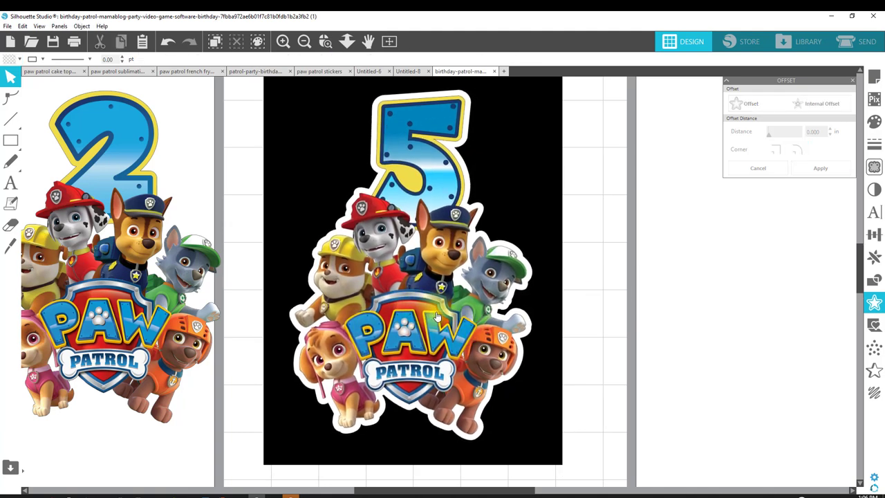
In the send view, move the black rectangle off the page and set the number 5 design to Cut Edge.
click(864, 43)
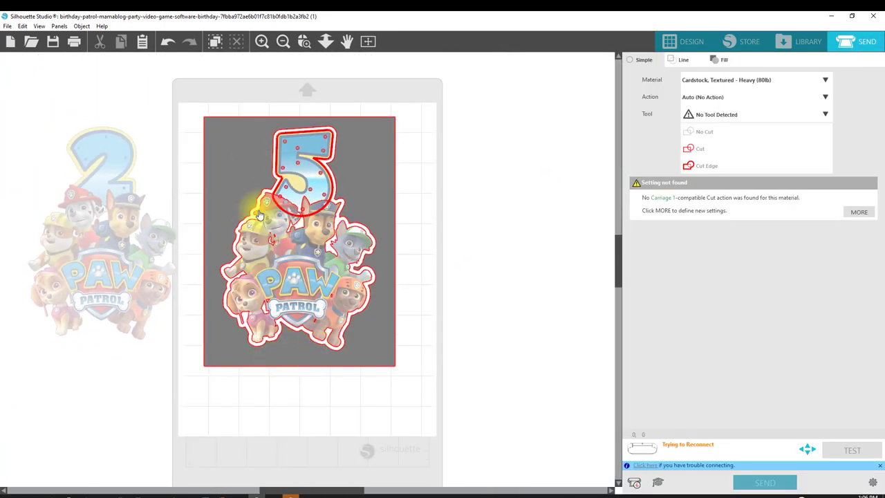
mouse_move(196, 96)
mouse_down()
mouse_move(296, 170)
mouse_move(367, 306)
mouse_up()
drag(220, 104, 415, 388)
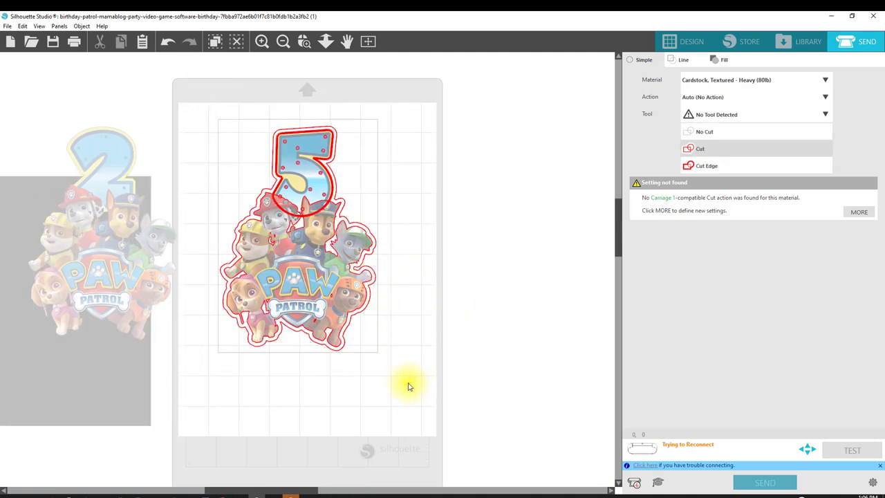
click(705, 166)
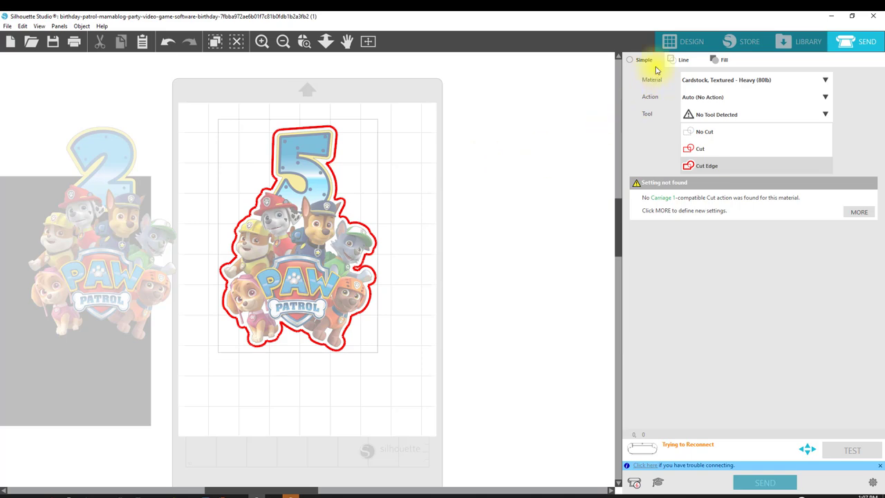
Return to the design view, duplicate the number 5 design and move one copy off the page beside the 2 design.
click(678, 42)
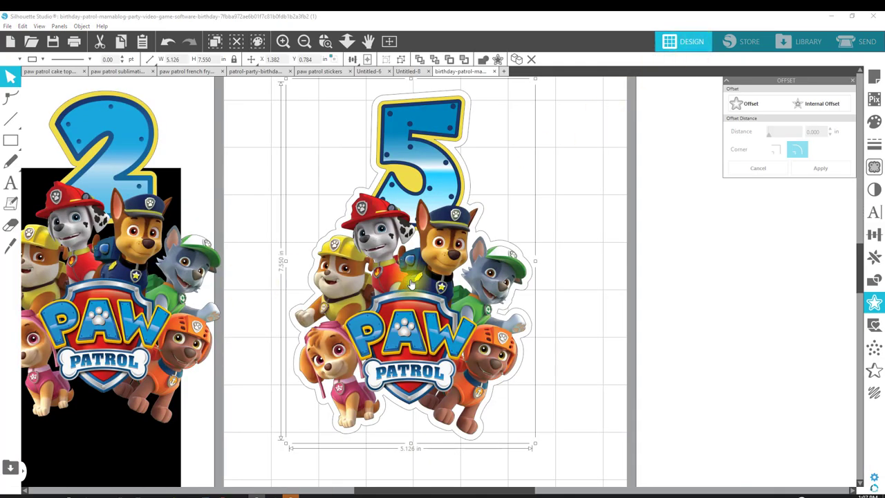
drag(484, 310, 559, 407)
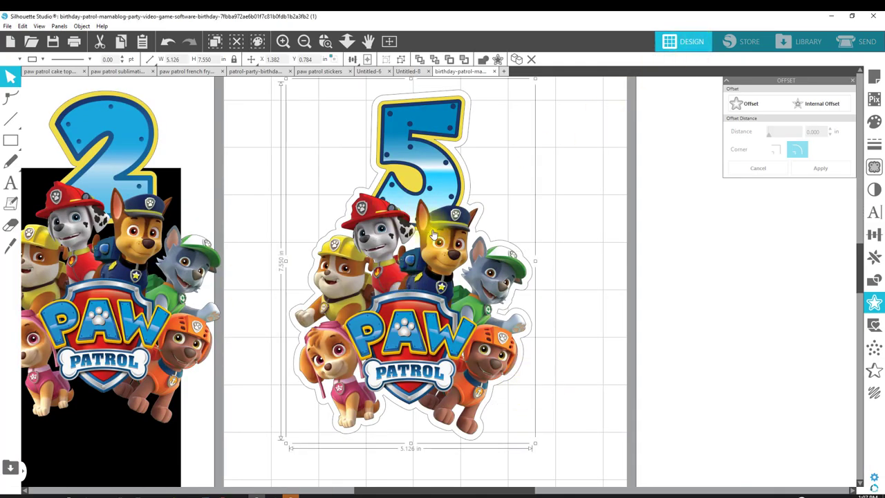
right_click(433, 233)
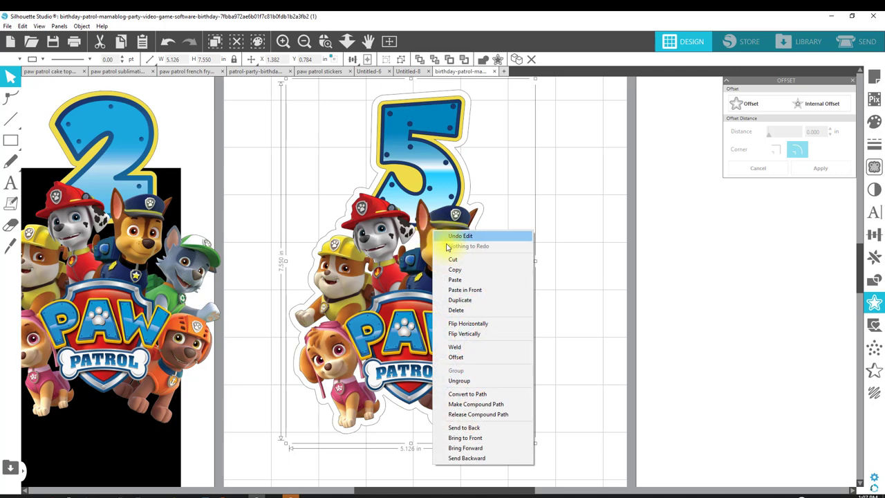
click(561, 336)
mouse_move(387, 273)
mouse_down()
mouse_move(435, 297)
mouse_move(392, 262)
mouse_move(382, 278)
mouse_up()
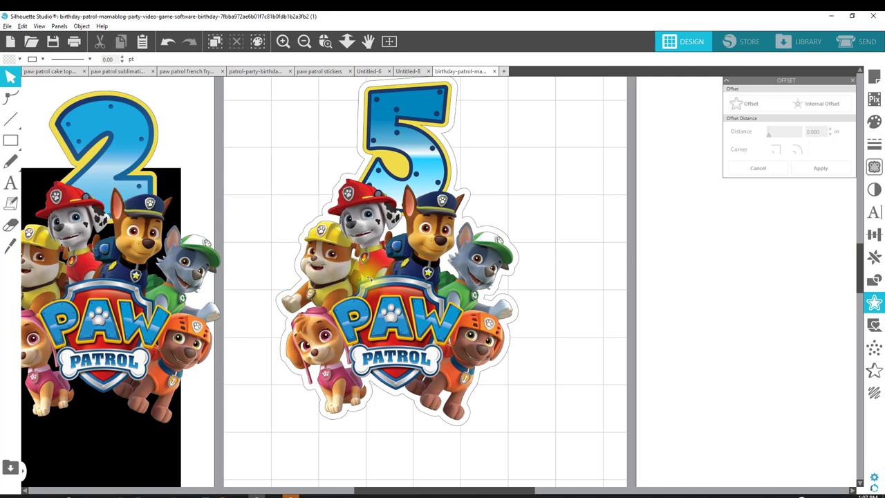
drag(371, 282, 267, 197)
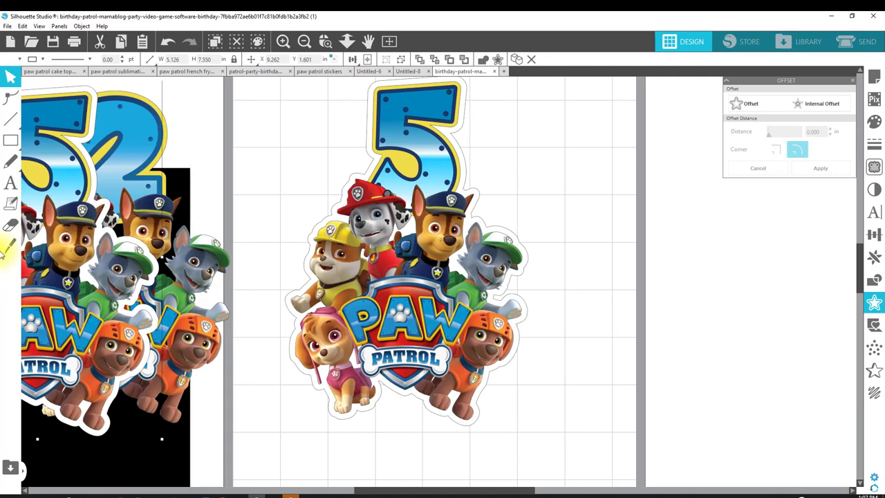
Ungroup the number 5 design on the page and delete its white offset shape.
right_click(460, 235)
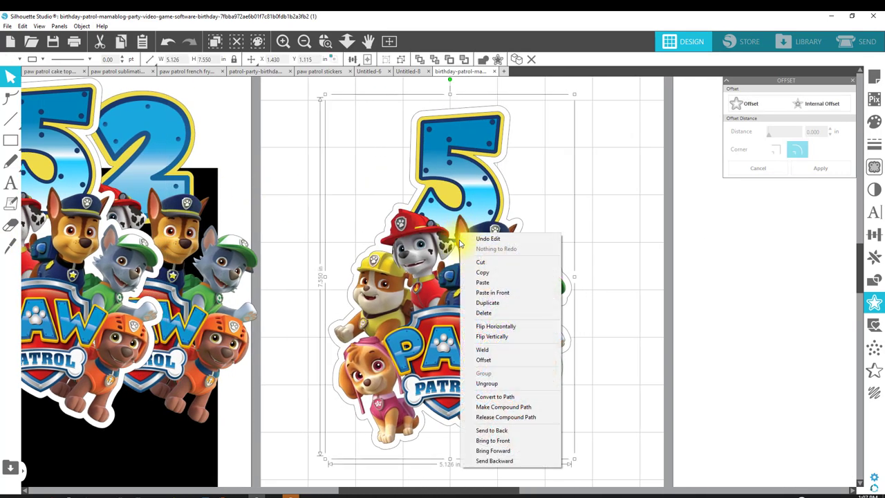
click(482, 384)
click(553, 152)
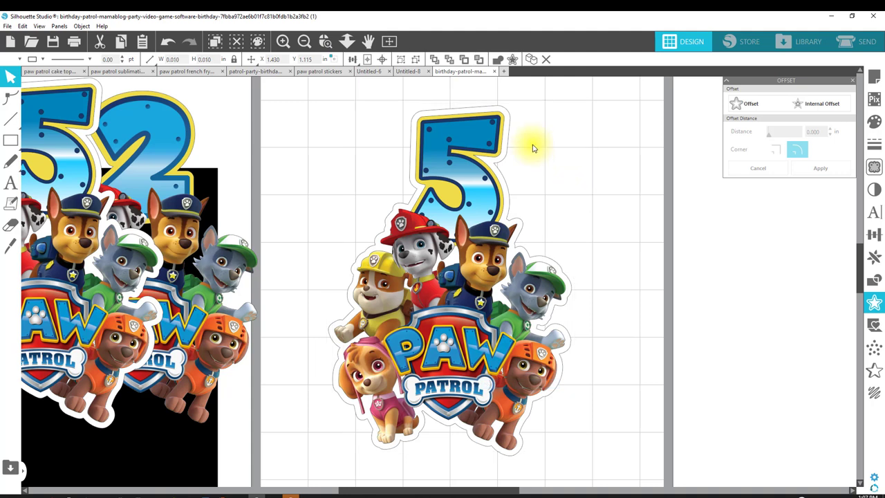
drag(504, 143, 610, 141)
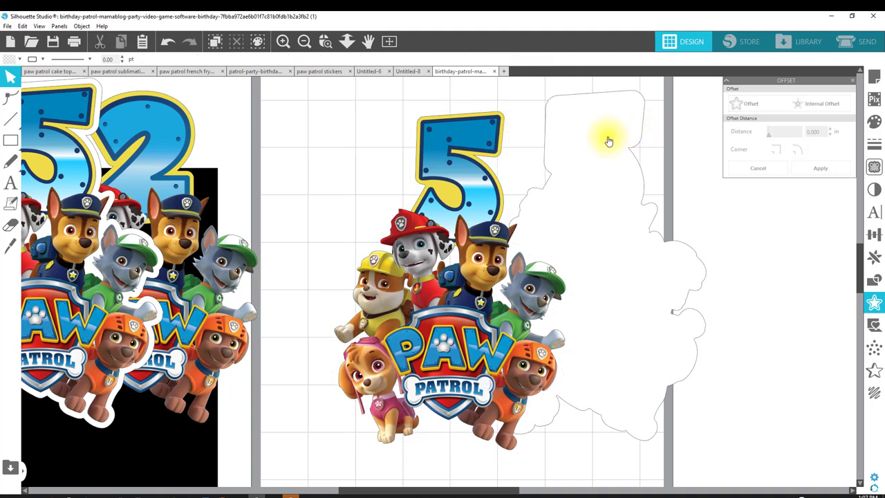
click(600, 148)
key(Delete)
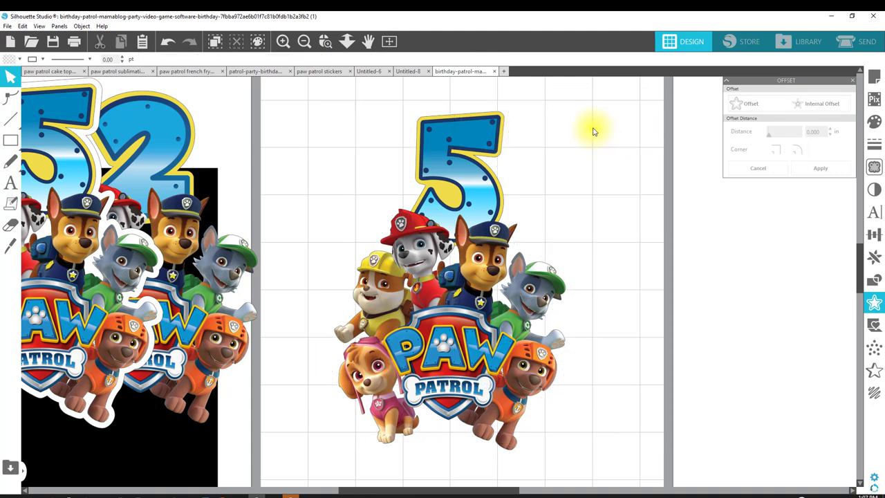
Create a rounded-corner offset around the number 5 design with a distance of 0.045 in.
click(422, 259)
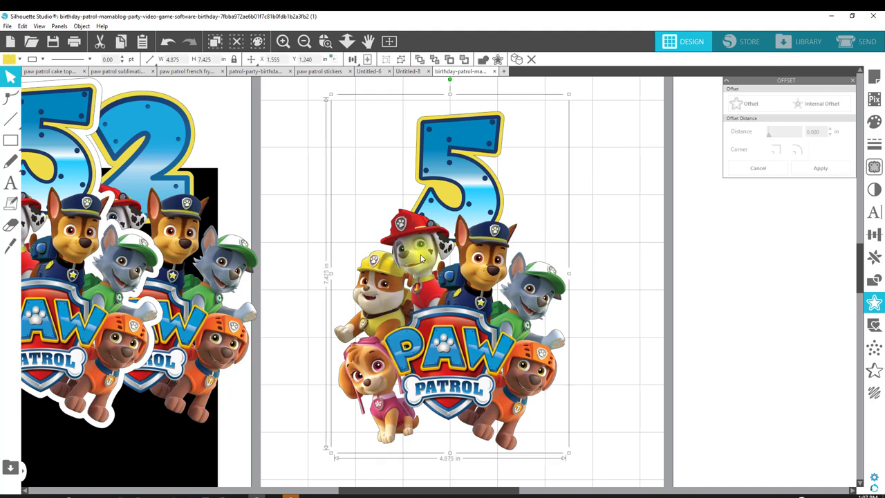
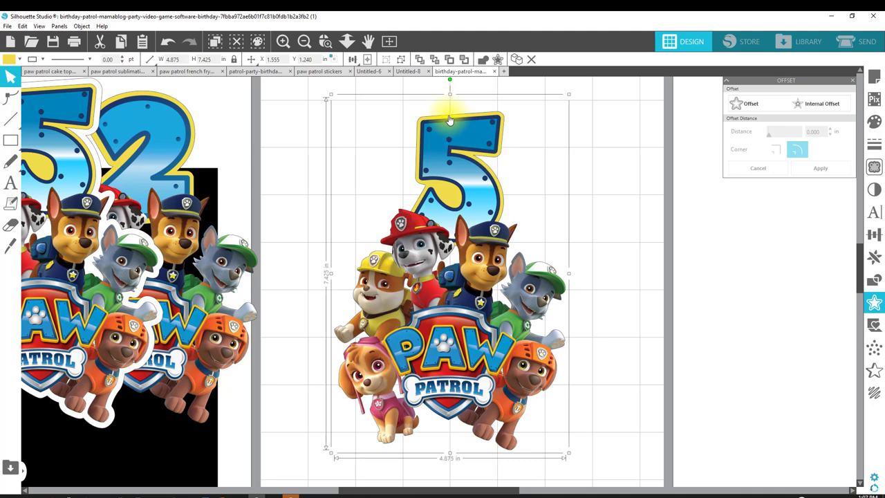
click(753, 105)
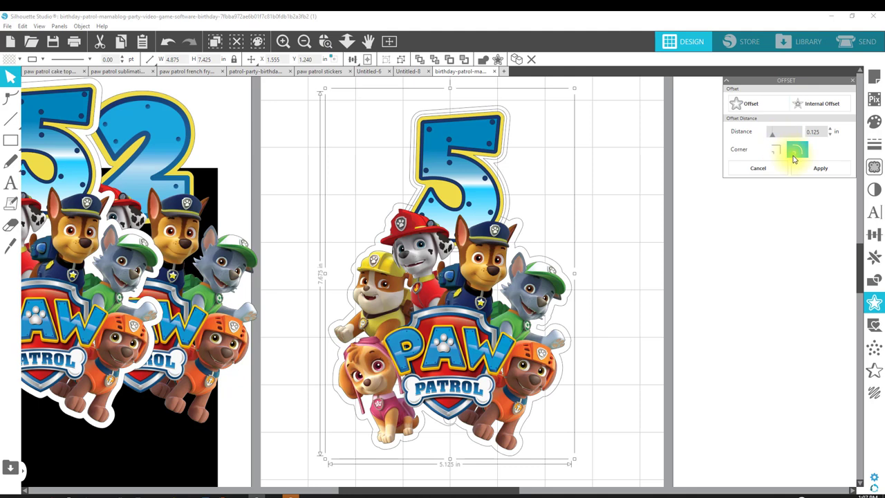
click(830, 137)
click(830, 137)
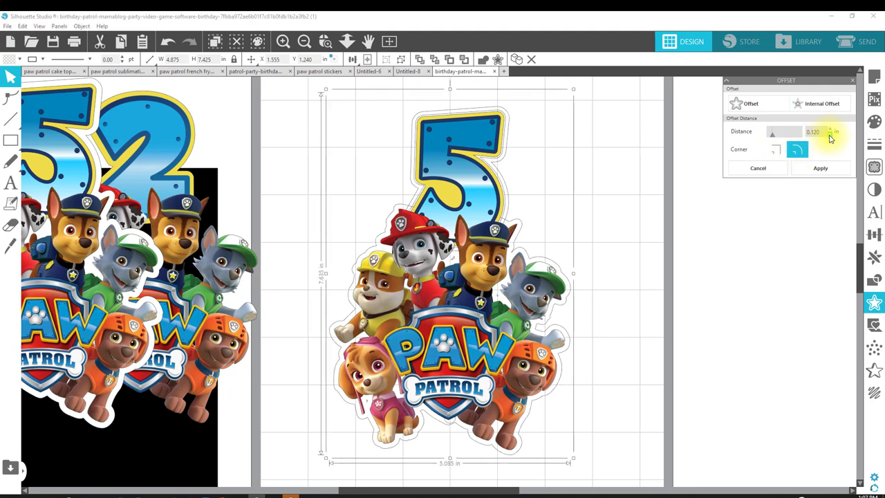
click(831, 130)
click(830, 131)
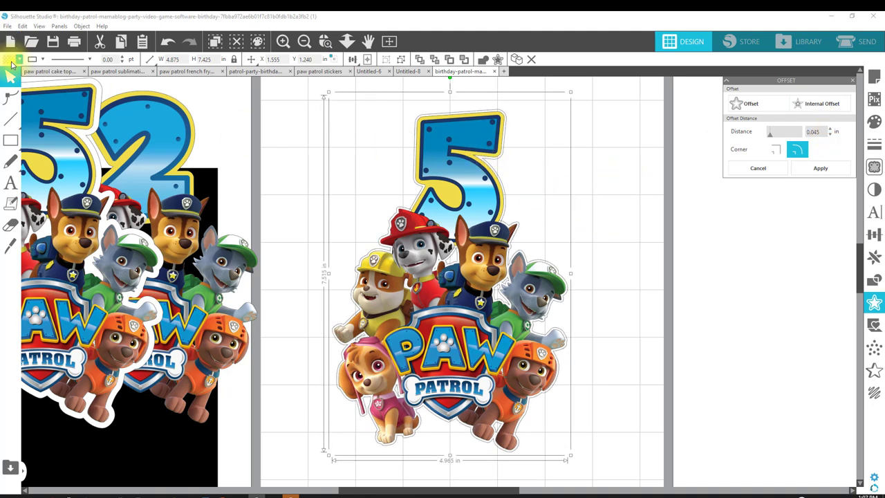
Fill the thin offset around the number 5 design with black.
click(11, 60)
click(9, 75)
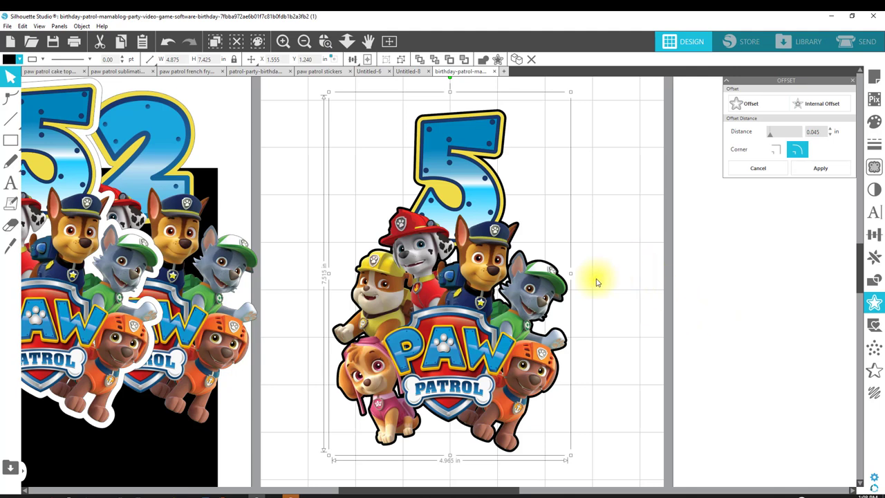
click(502, 163)
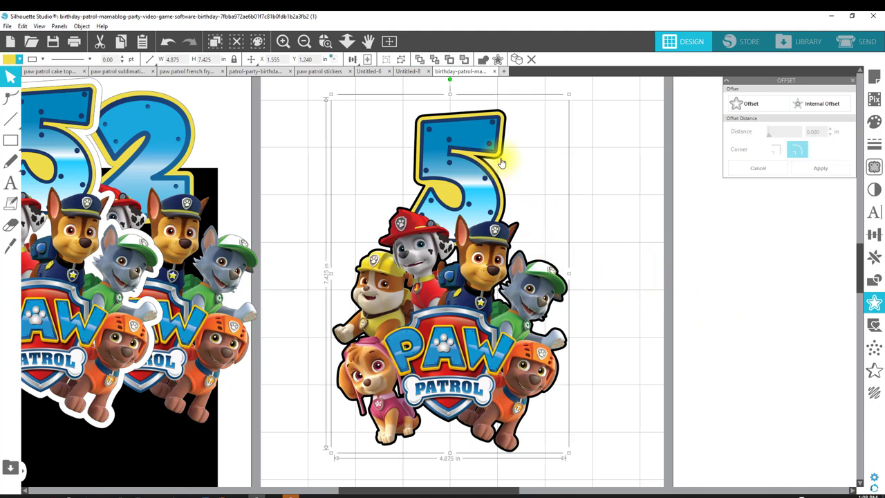
Duplicate the black offset shape, placing one copy off the page beside the number 5 design, and release its compound path.
drag(503, 160, 719, 269)
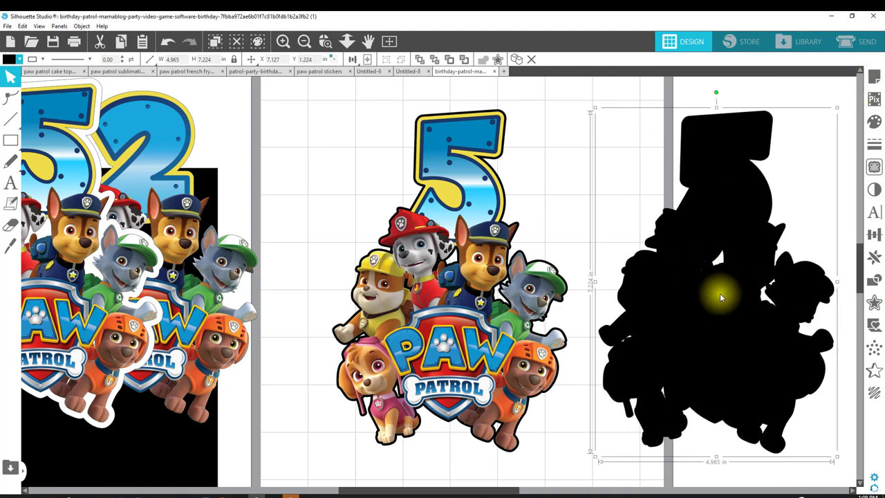
click(82, 27)
click(115, 144)
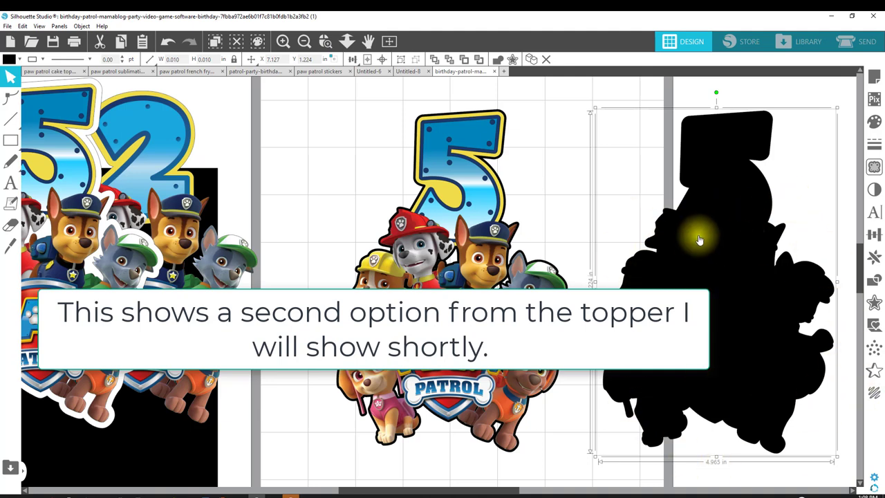
Weld the released pieces of the black offset copy into one solid silhouette and fill it with white.
right_click(711, 251)
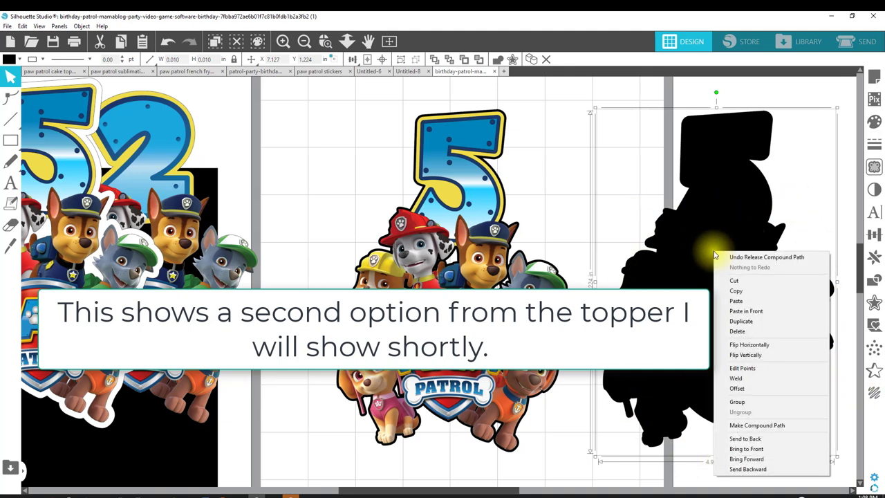
click(736, 378)
drag(737, 300, 732, 279)
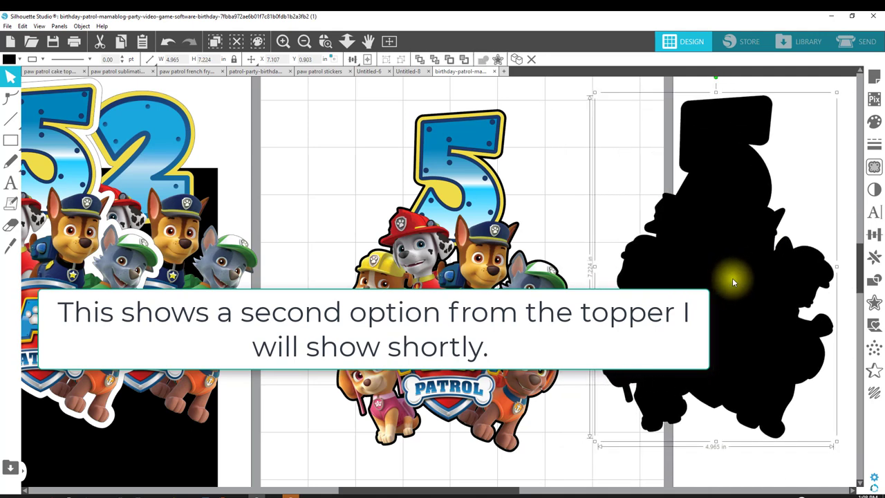
click(7, 60)
click(18, 74)
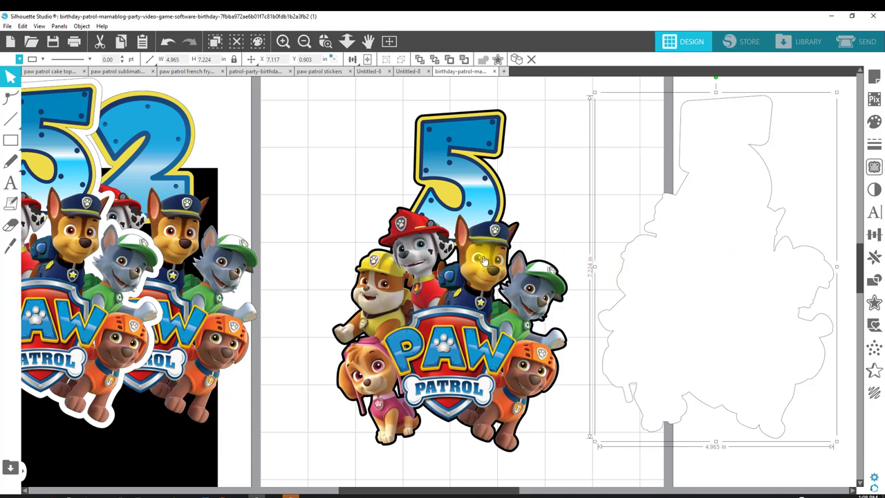
Delete the black rectangle, spare number 5 design and number 2 design beside the page, and move the white silhouette into their place.
click(308, 46)
click(308, 45)
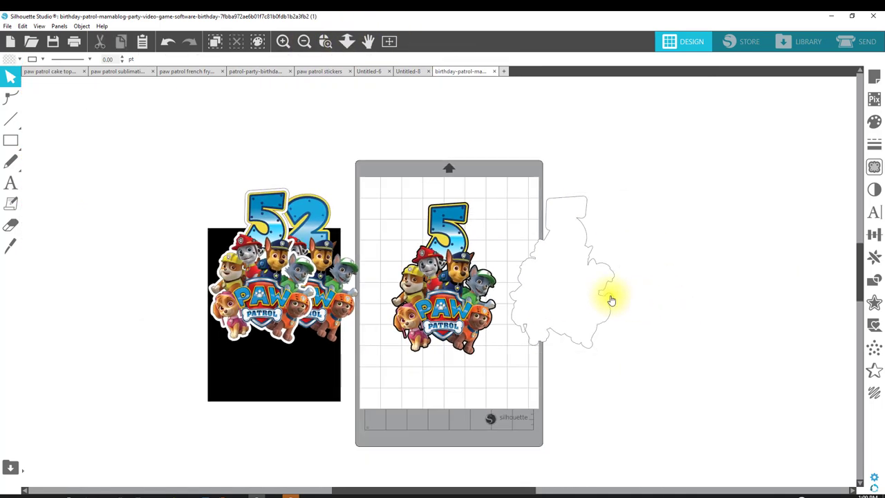
drag(275, 354, 201, 346)
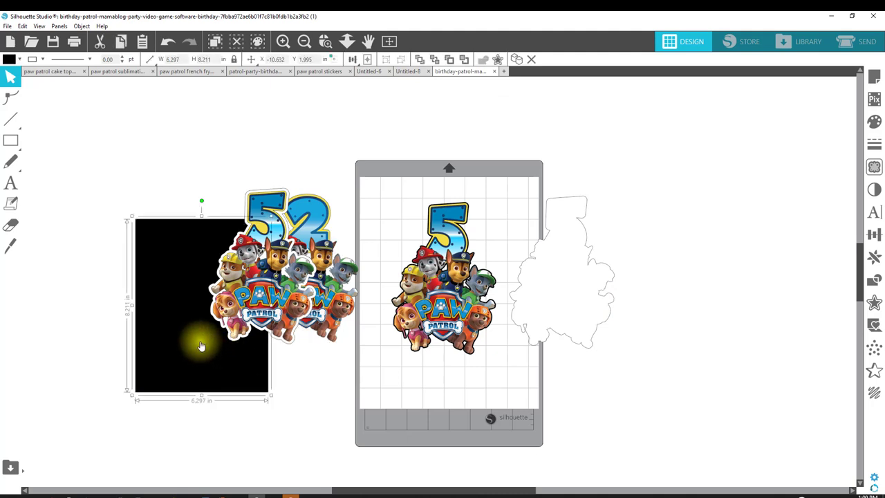
key(Delete)
drag(249, 278, 206, 276)
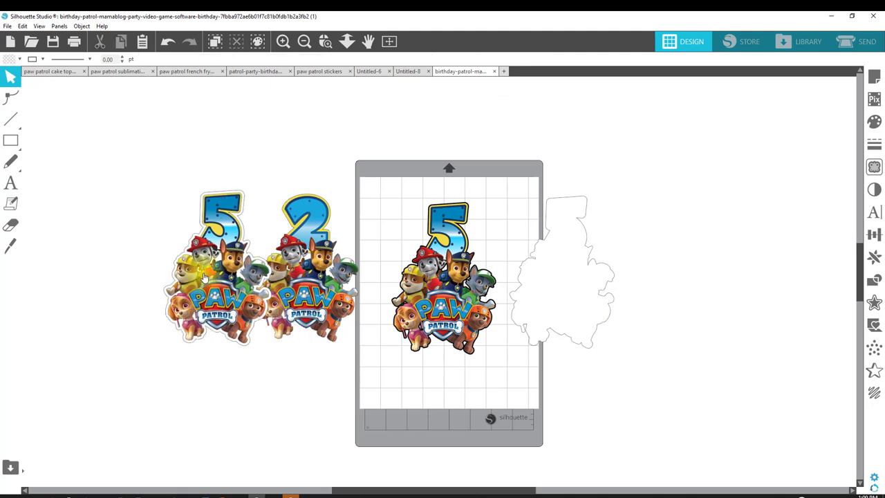
key(Delete)
click(315, 267)
key(Delete)
drag(563, 270, 286, 283)
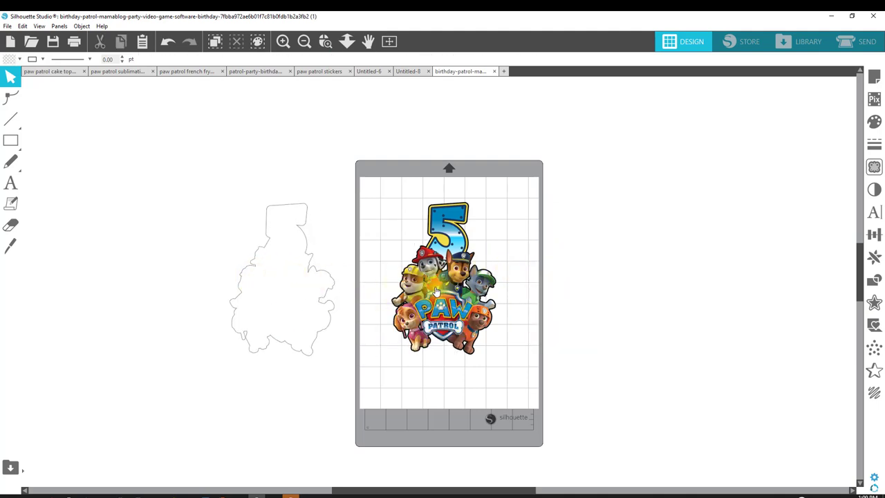
Try to align the number 5 artwork and its black offset by their horizontal centres and top edges.
click(429, 230)
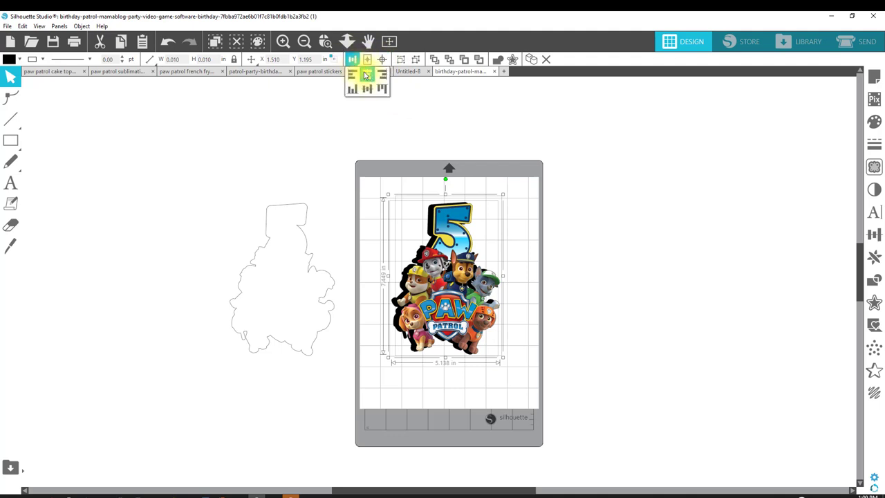
click(367, 77)
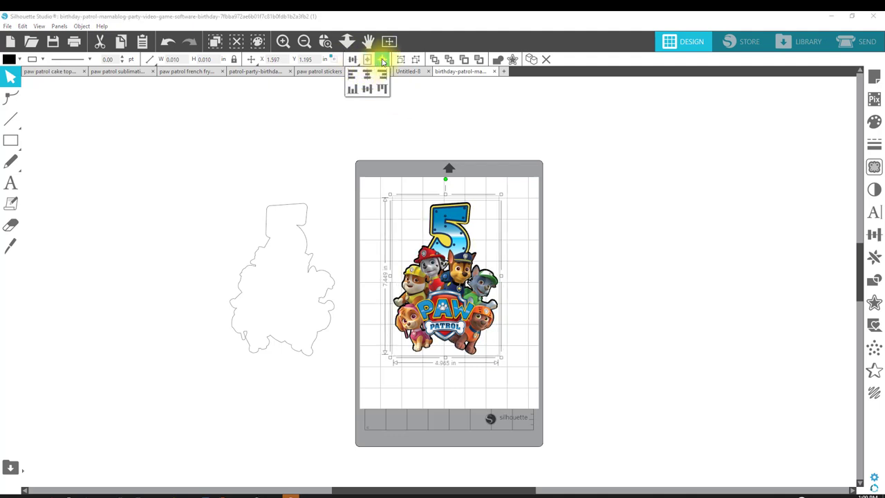
click(382, 88)
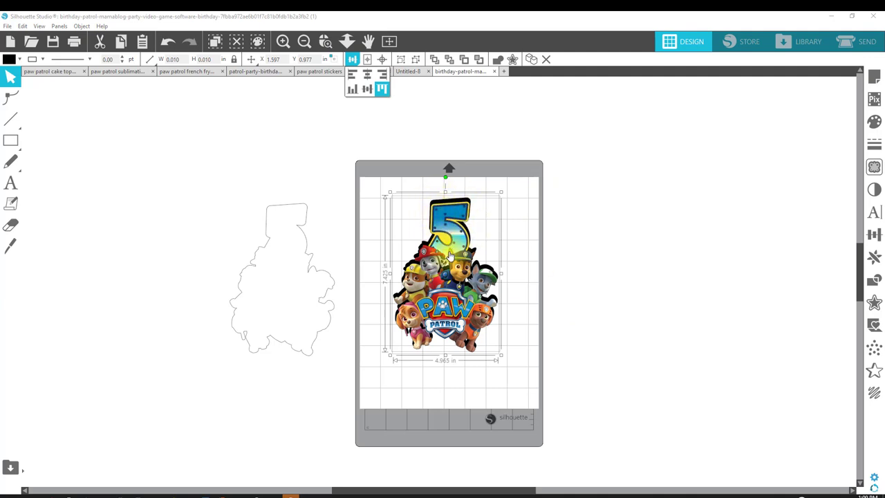
Separate the black offset from the artwork by moving it off the page, and reposition the artwork on the page.
drag(455, 271, 629, 248)
click(618, 380)
drag(608, 285, 464, 319)
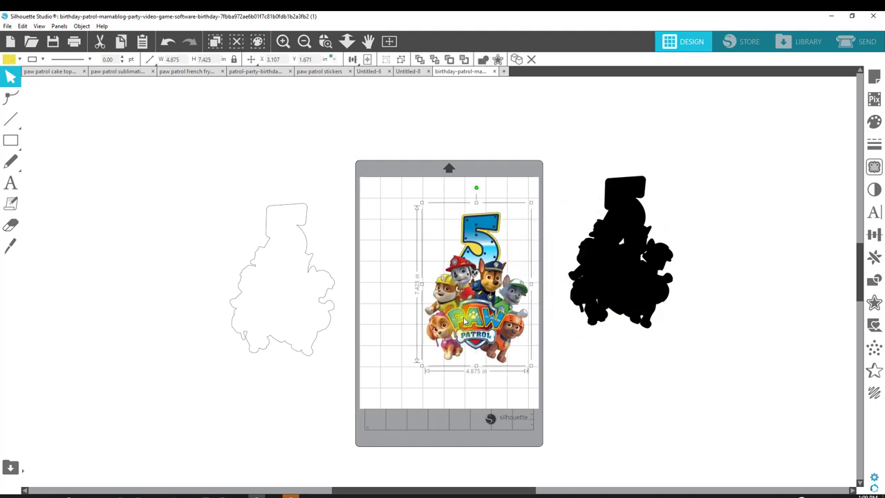
drag(589, 253, 602, 253)
click(602, 253)
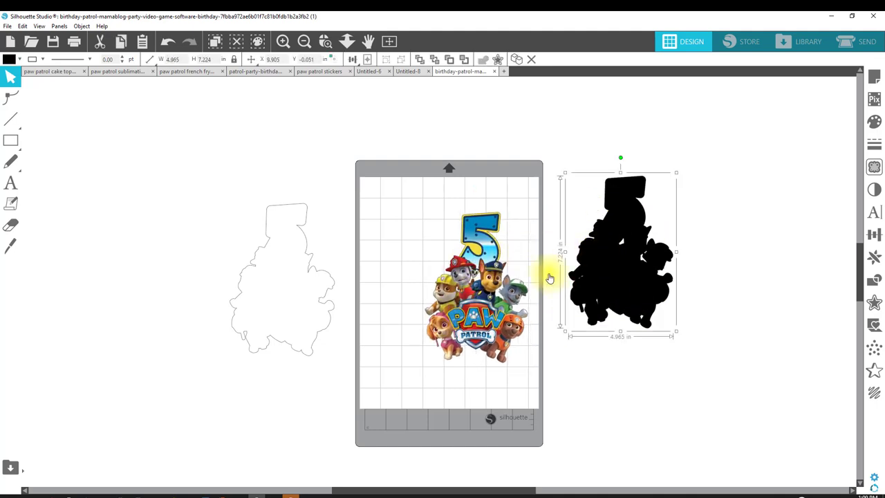
drag(498, 287, 477, 283)
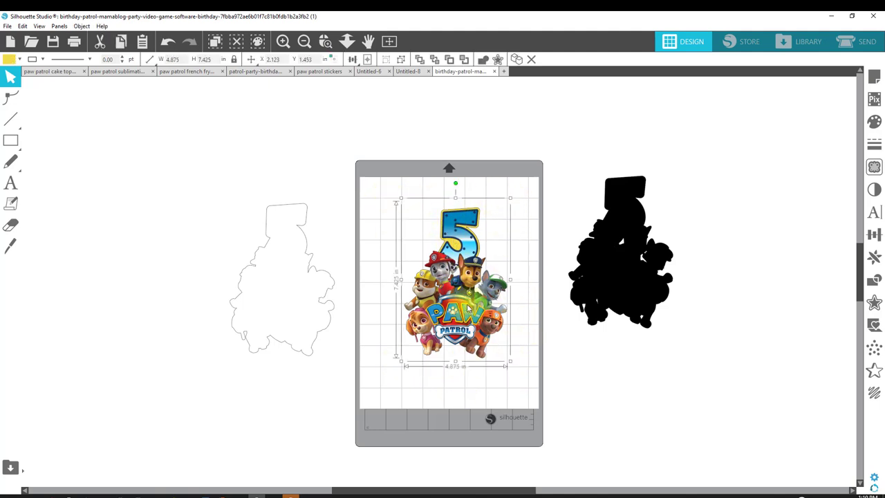
Convert the number 5 artwork group to a path so its bounding box fits the design.
click(608, 230)
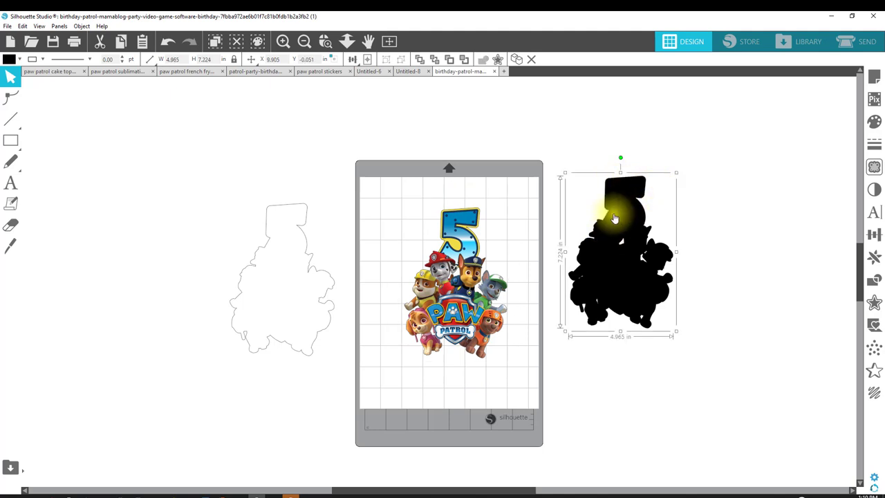
click(462, 286)
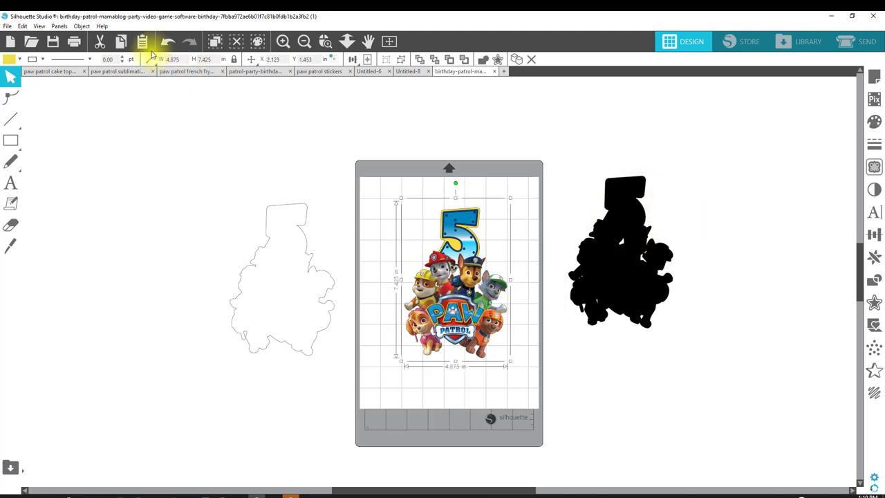
click(82, 25)
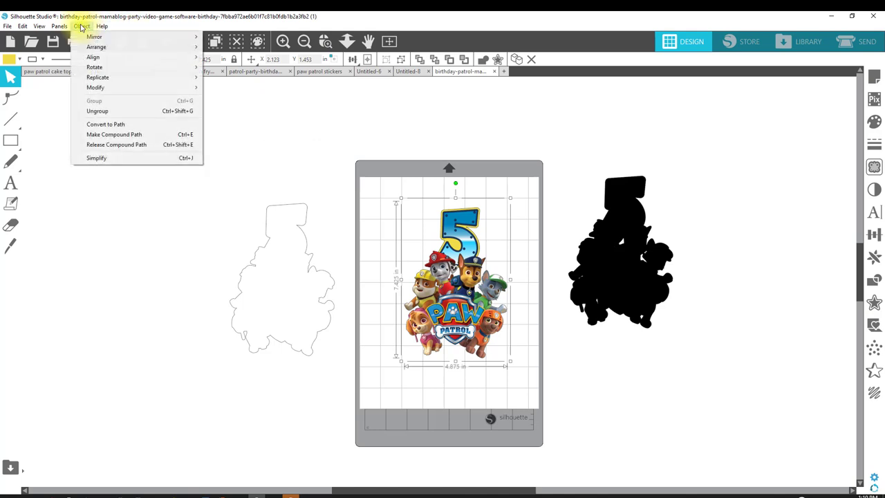
click(114, 125)
click(450, 377)
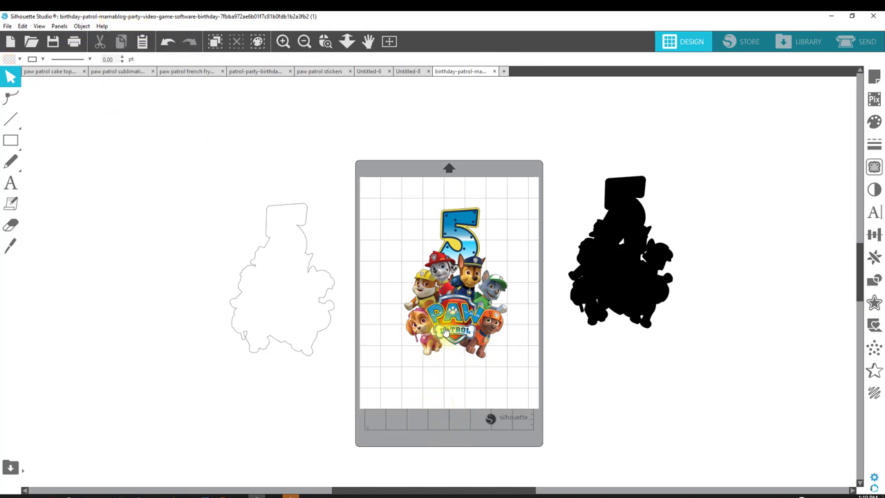
click(451, 323)
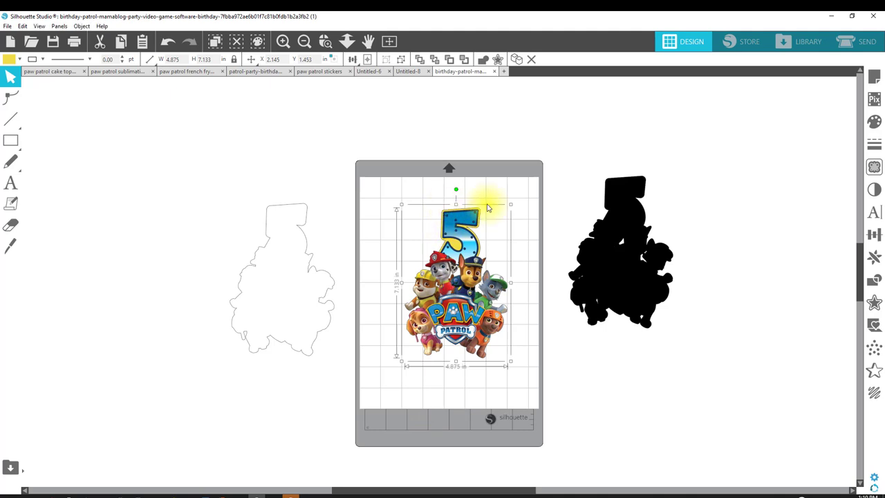
Move the black offset back behind the number 5 artwork and align both by their centres.
click(612, 239)
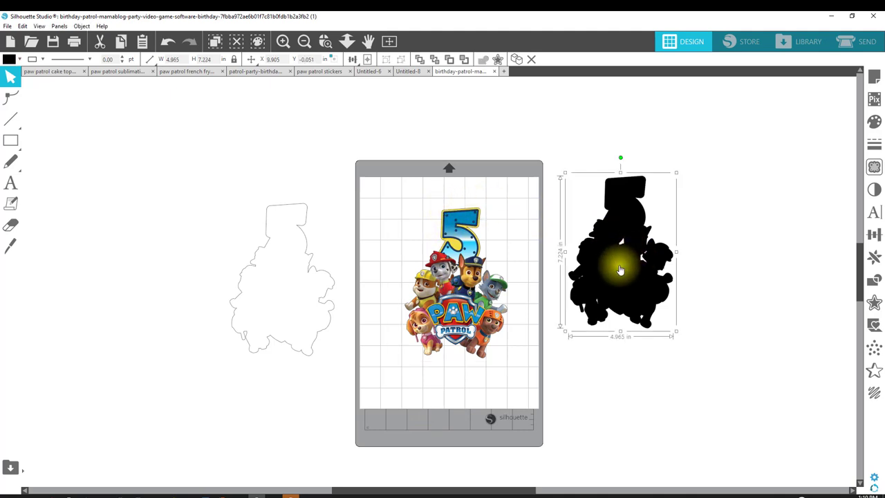
drag(628, 267, 489, 298)
drag(574, 366, 374, 139)
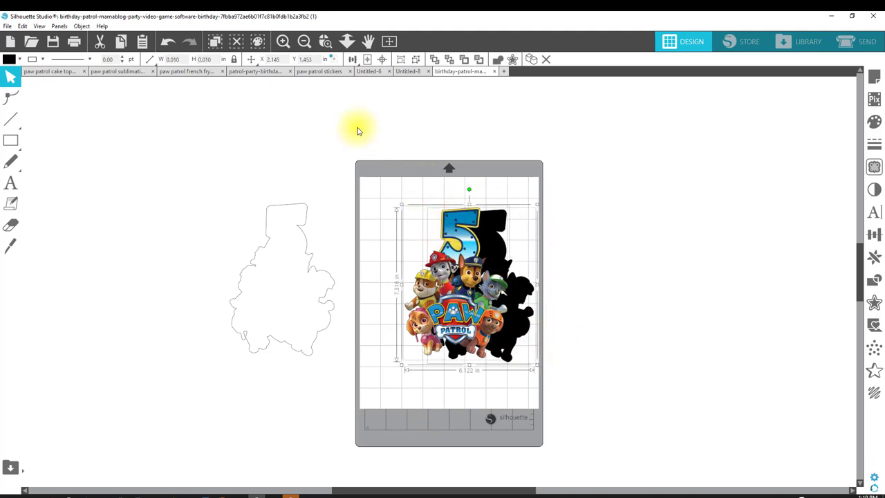
click(386, 61)
Group the number 5 artwork with its black offset and reposition the group nearer the middle of the page.
click(712, 283)
click(463, 302)
right_click(502, 279)
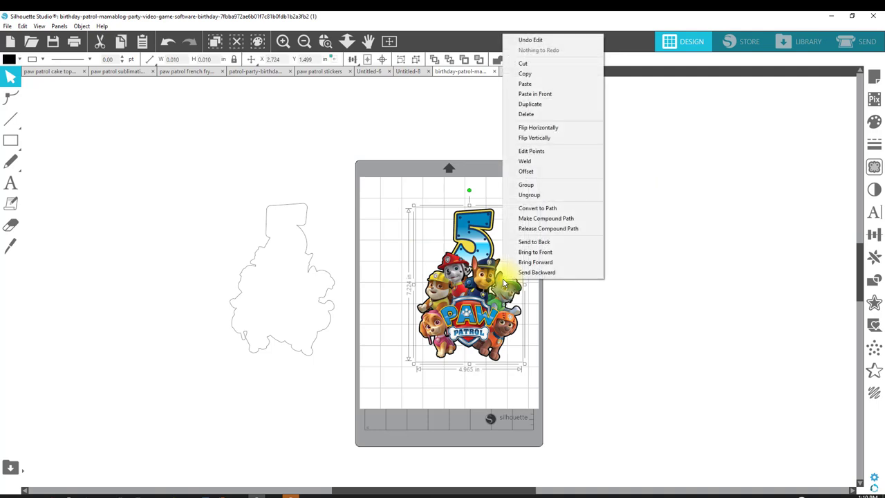
click(529, 185)
drag(472, 254, 462, 256)
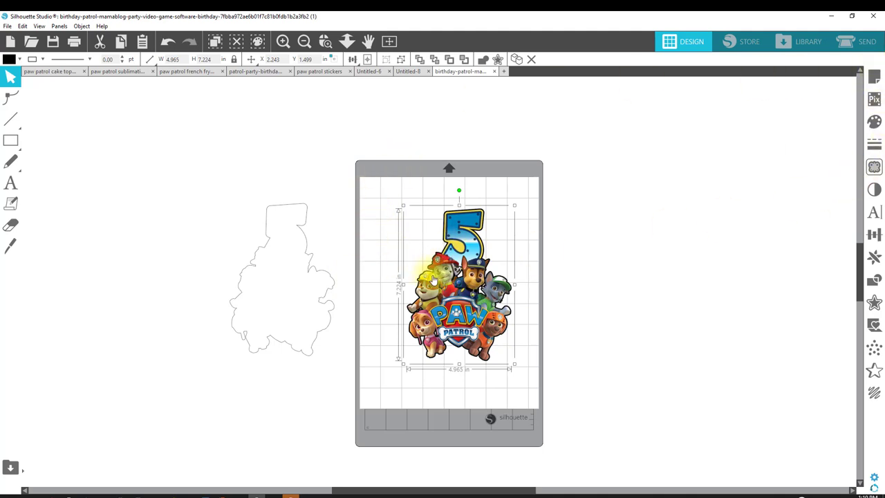
Turn on the registration marks in the page setup.
click(874, 79)
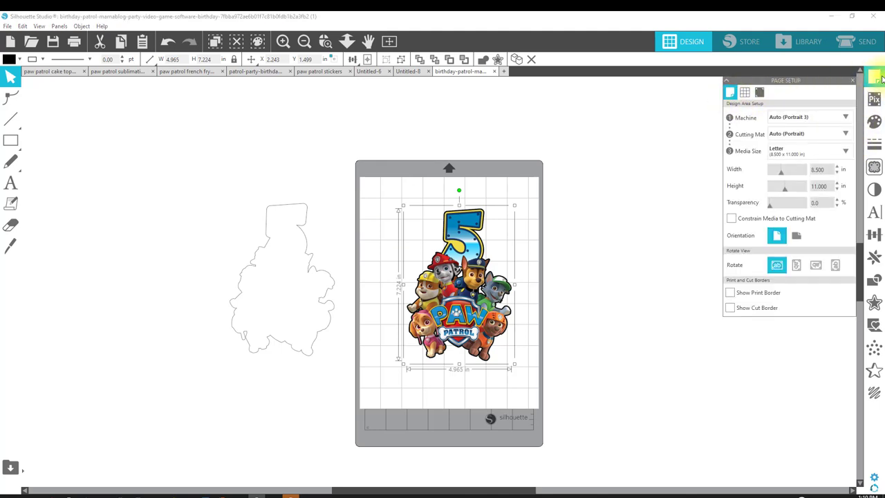
click(763, 93)
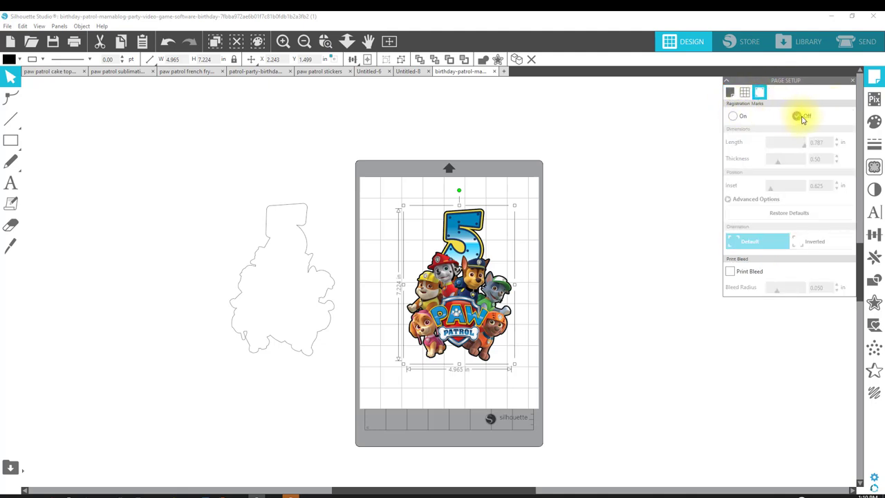
click(736, 119)
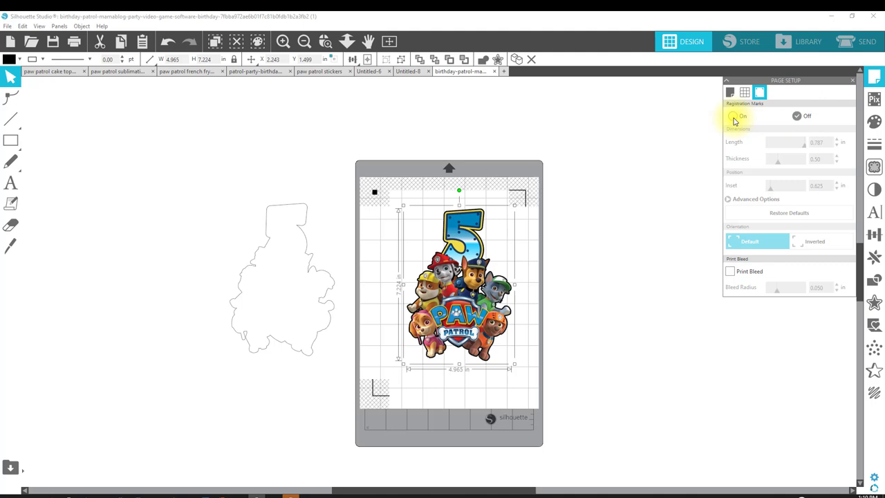
Rotate the grouped artwork and the white silhouette 90 degrees clockwise and arrange them on the page with the artwork above the silhouette.
drag(315, 261, 488, 293)
click(475, 255)
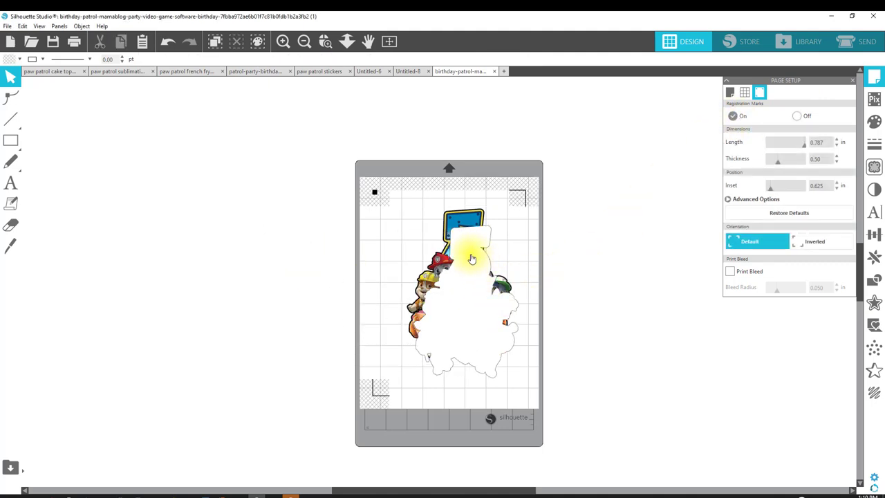
click(467, 197)
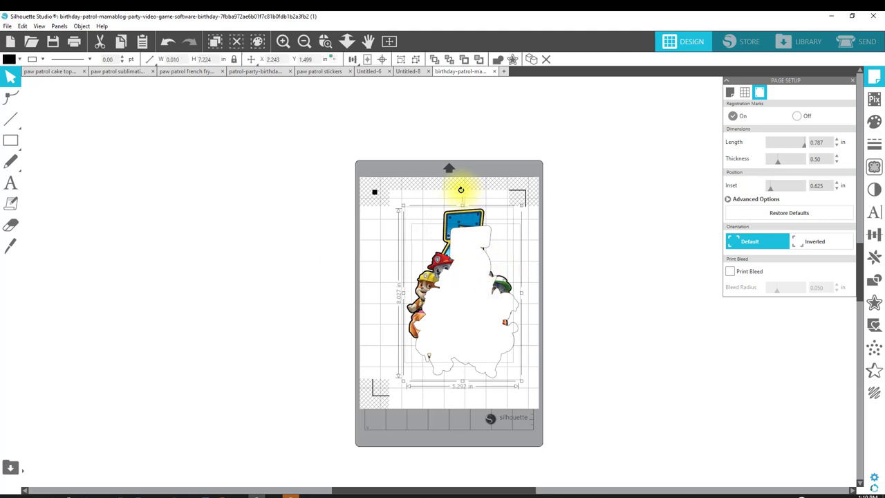
drag(463, 190, 569, 296)
drag(500, 307, 454, 283)
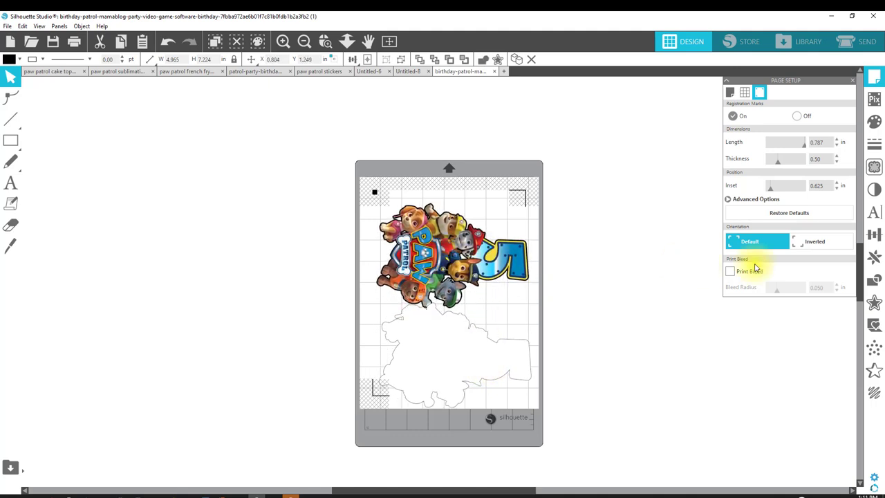
click(541, 203)
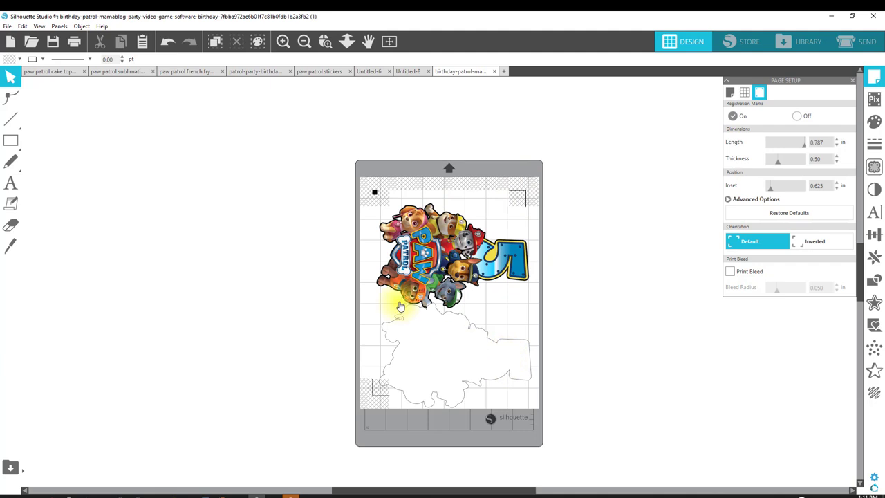
Show the cut border on the page and move the rotated artwork up to fit just inside it.
click(283, 41)
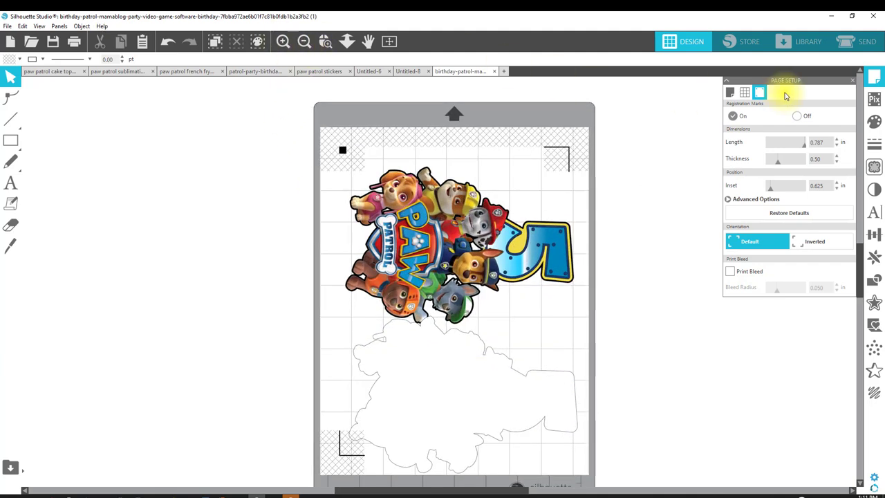
click(733, 93)
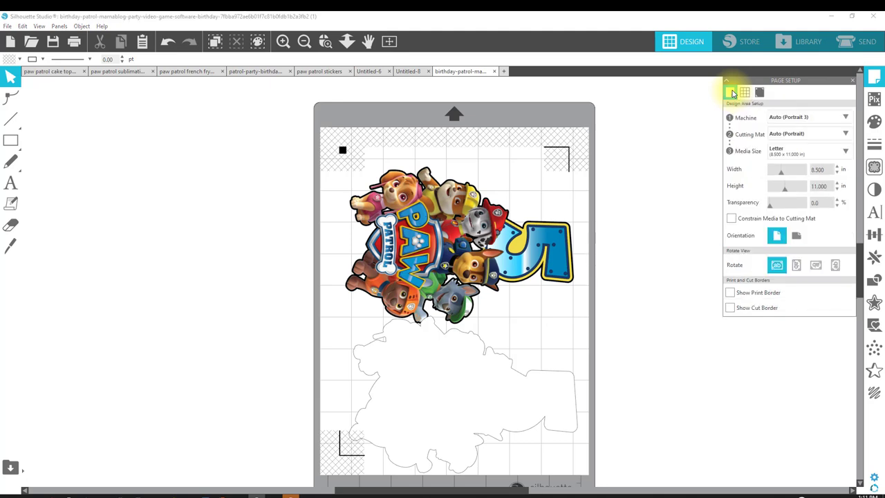
click(731, 308)
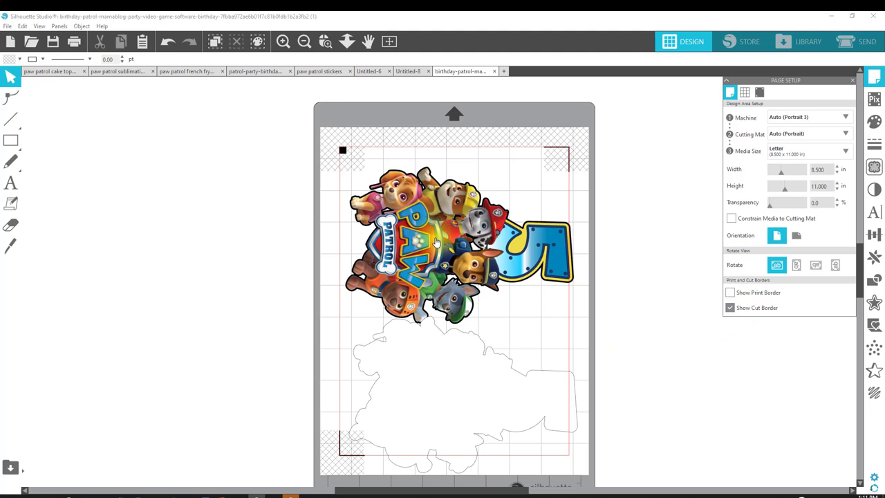
drag(426, 241, 421, 231)
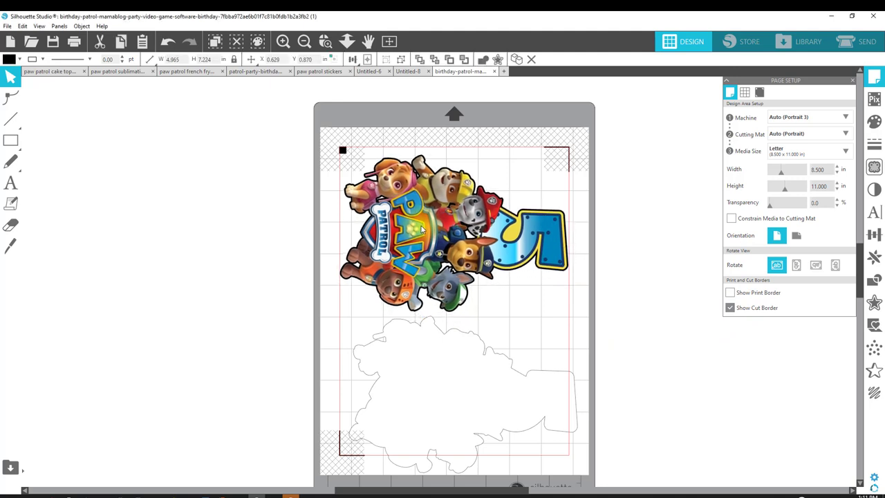
Move the white silhouette up inside the cut border, and scale it together with the artwork down to about 7.1 in long.
click(474, 347)
drag(470, 355, 462, 344)
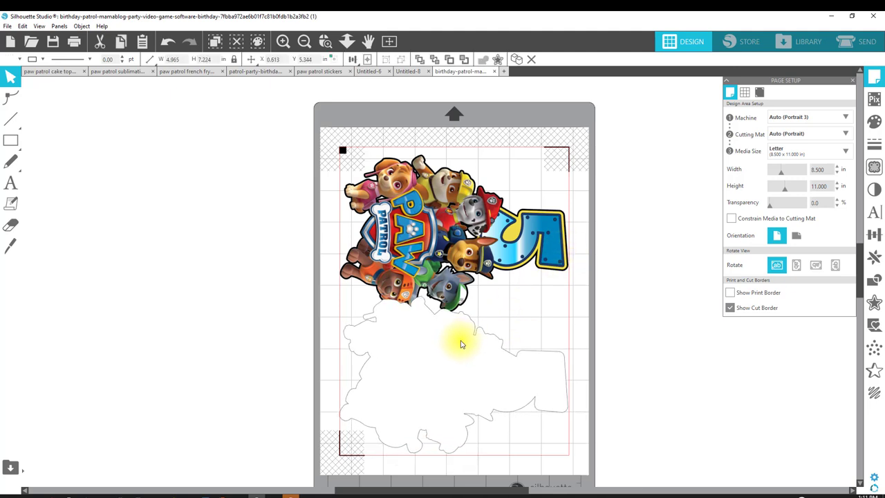
drag(623, 437, 325, 138)
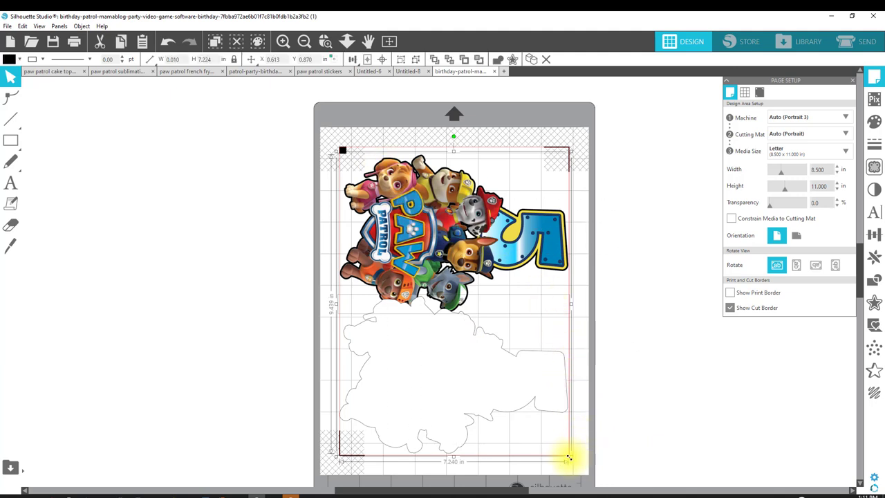
drag(571, 459, 567, 451)
click(650, 424)
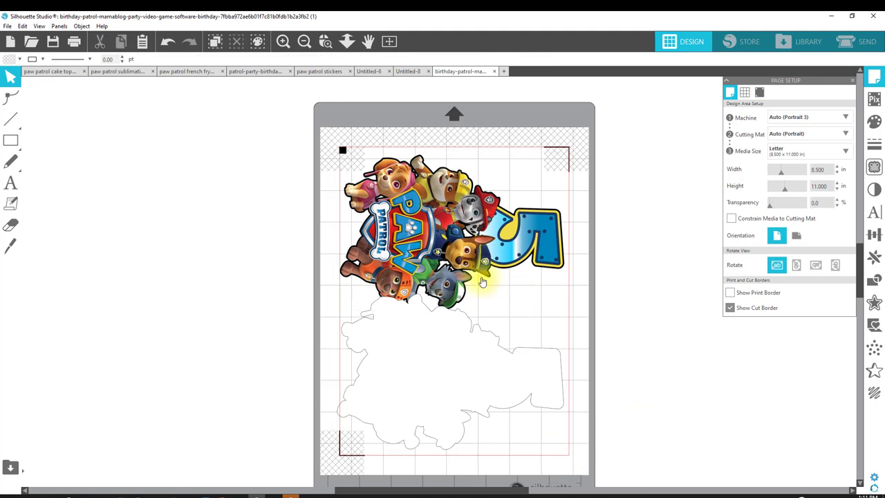
Reposition the number 5 artwork and the white silhouette so both sit within the cut border.
drag(461, 265, 465, 264)
click(424, 367)
key(ctrl+z)
key(ctrl+z)
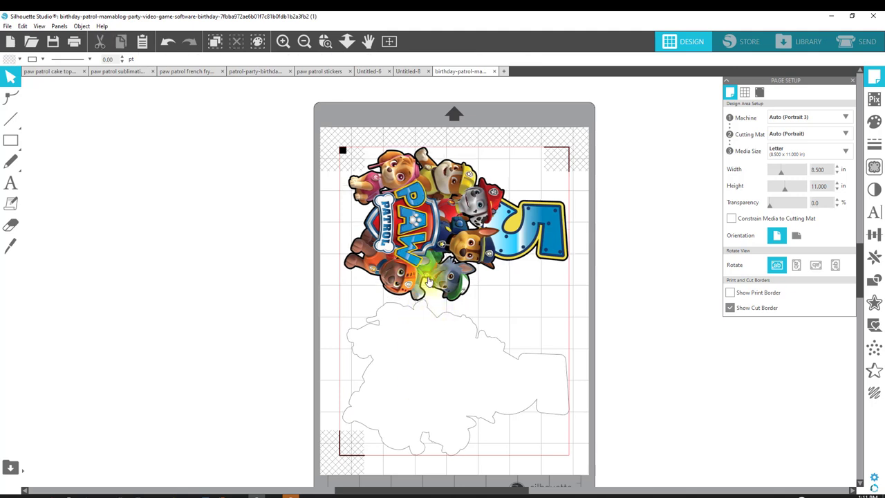
Rotate the white silhouette about 180 degrees, and nudge it and the artwork so they nest inside the cut border.
click(434, 385)
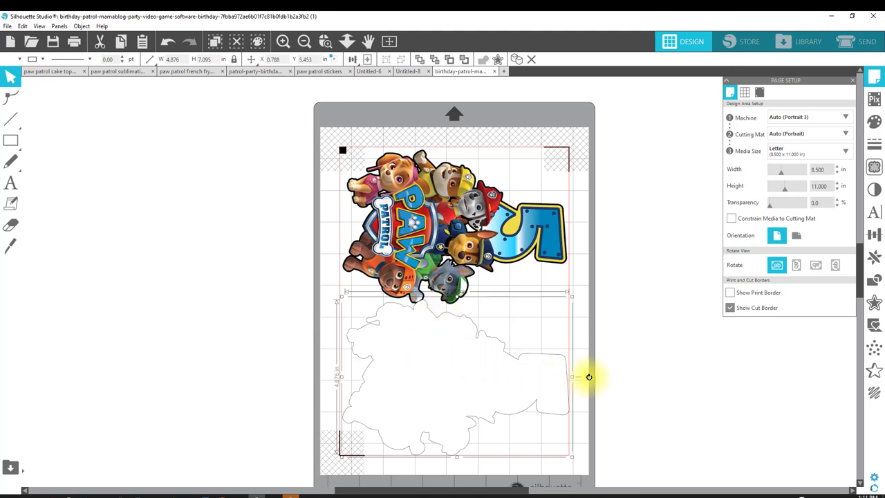
drag(589, 377, 317, 372)
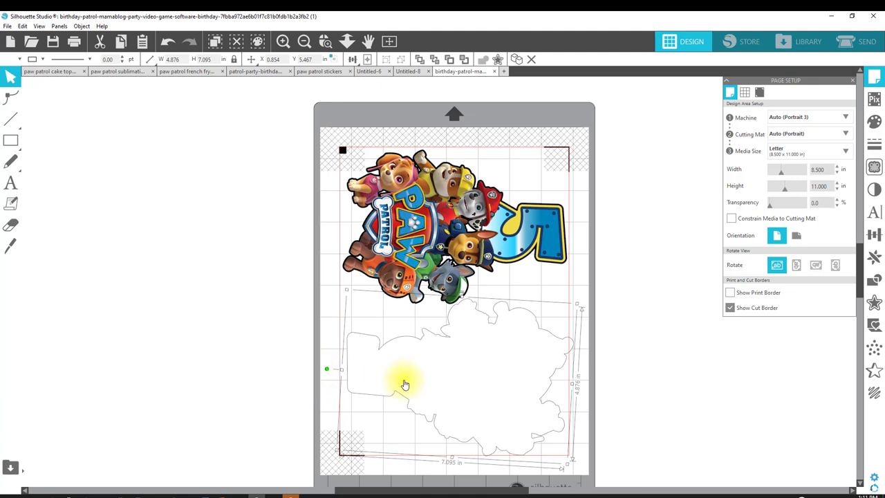
drag(427, 390, 428, 386)
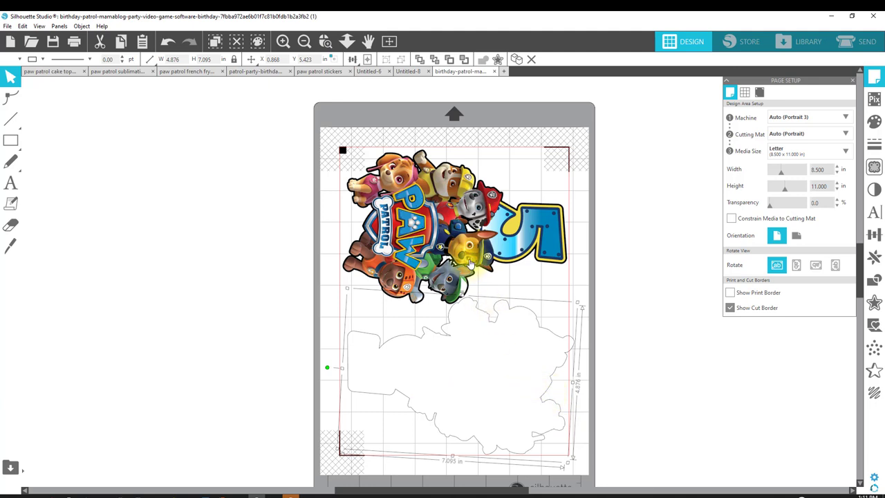
click(415, 273)
click(657, 241)
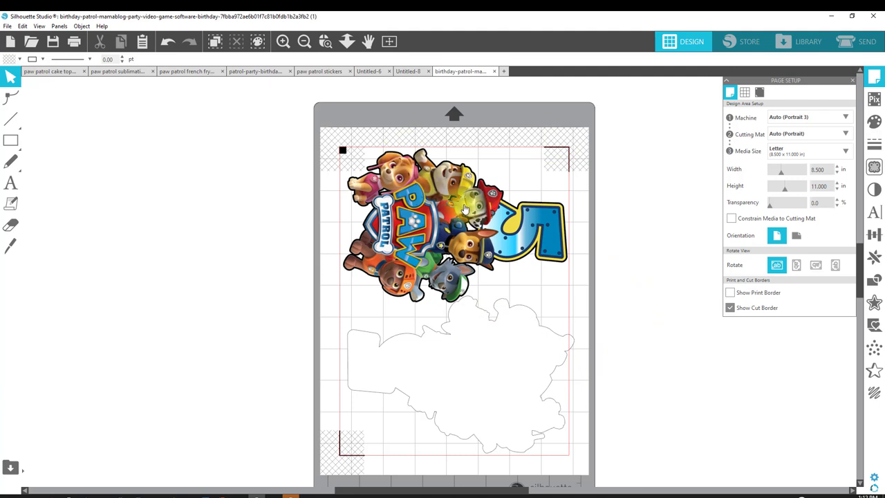
Preview the page for printing and continue to the printer selection.
click(7, 27)
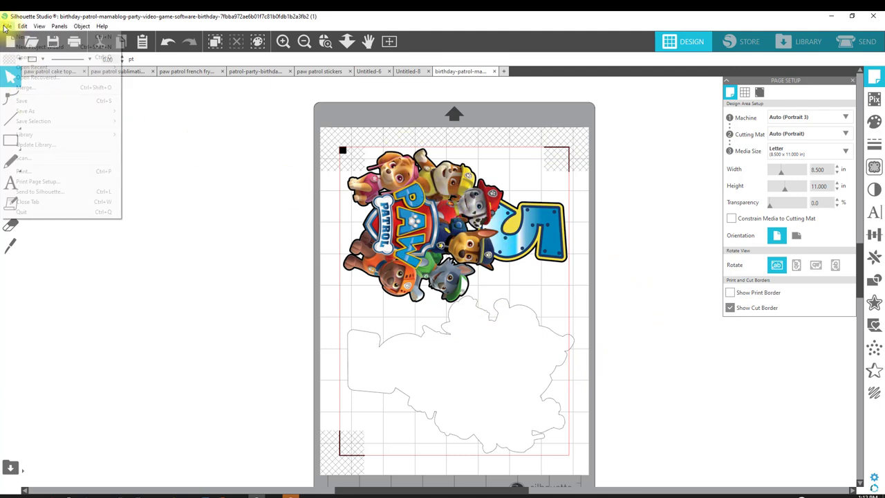
click(60, 171)
scroll(415, 318, up, 2)
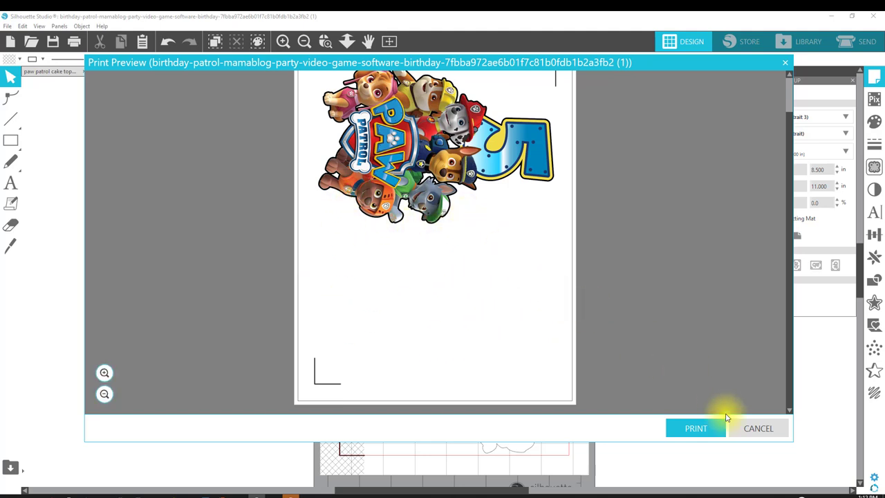
click(694, 427)
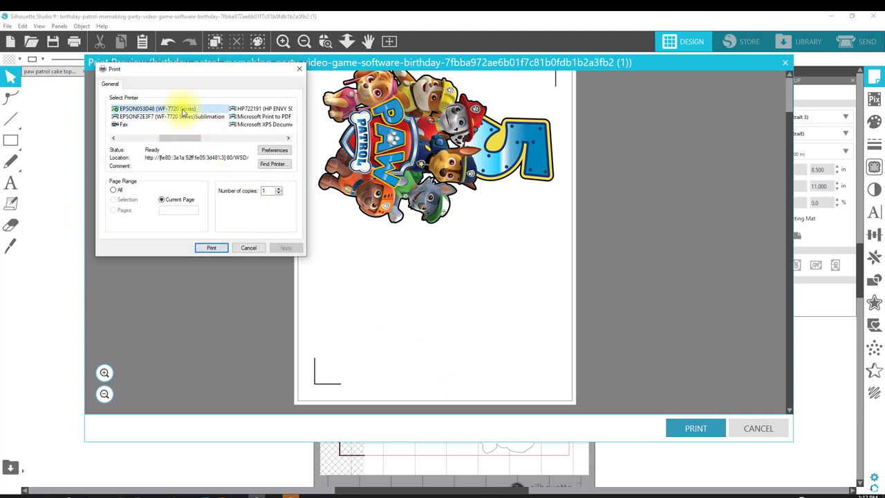
Set the EPSON WF-7720 printing preferences to the highest quality for Plain Paper / Bright White Paper on Letter size.
click(275, 151)
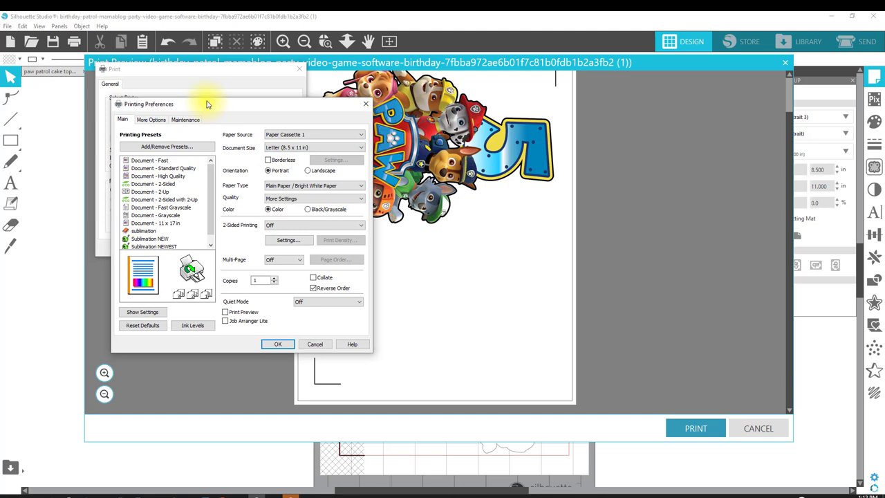
drag(205, 103, 215, 122)
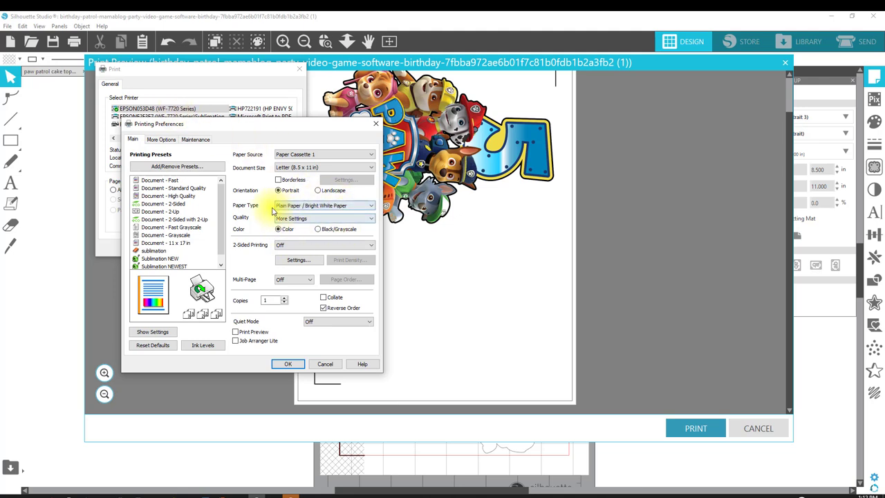
click(289, 220)
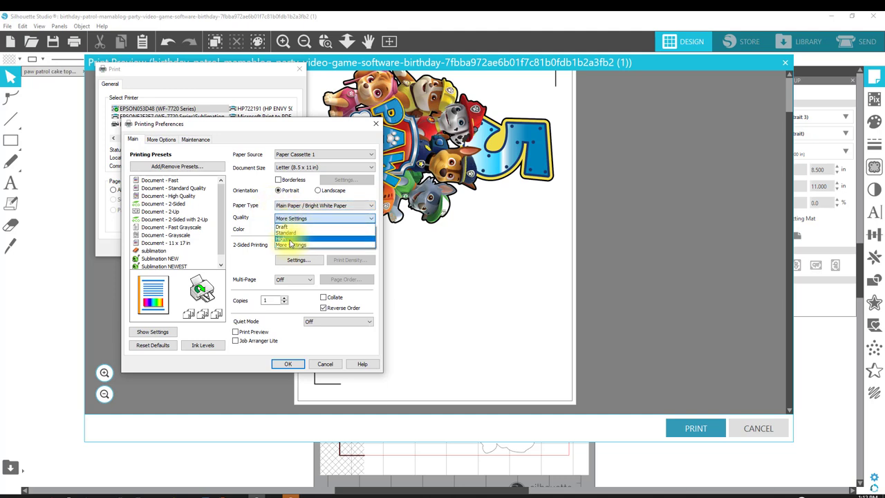
click(292, 245)
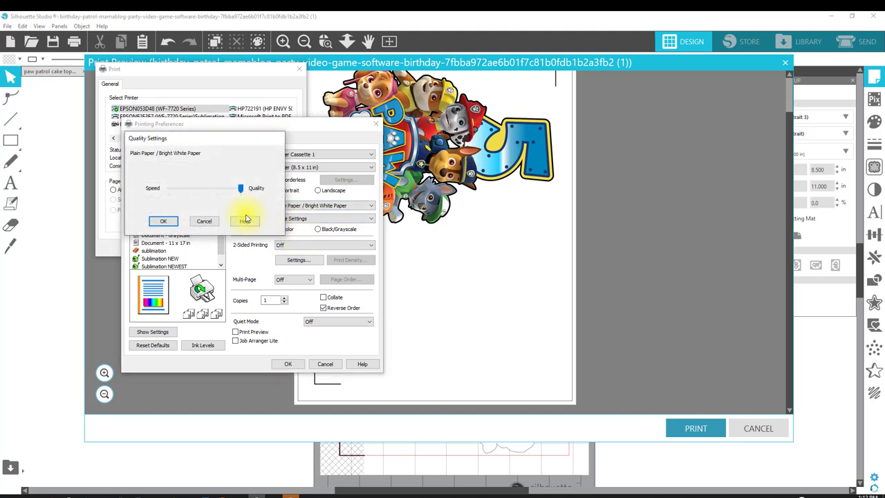
click(166, 222)
click(285, 362)
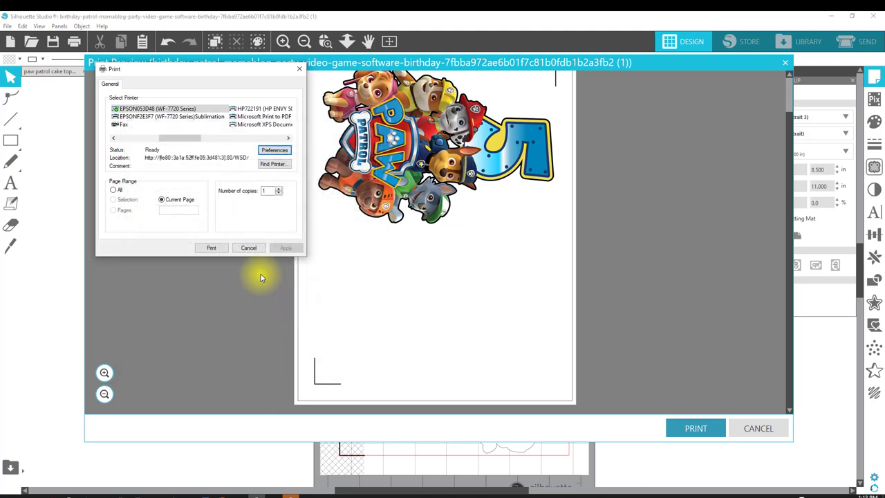
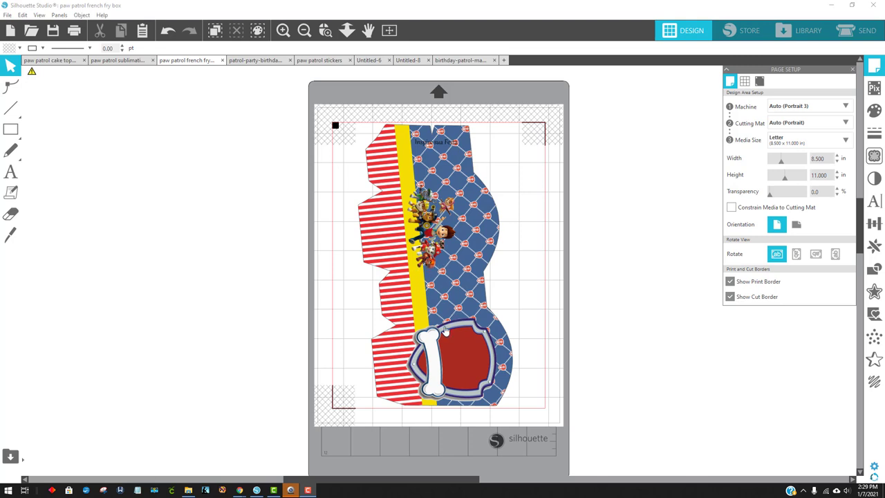
Rotate the french fry box template counterclockwise until its shield stands upright, and add the text 40th over the red shield.
click(455, 194)
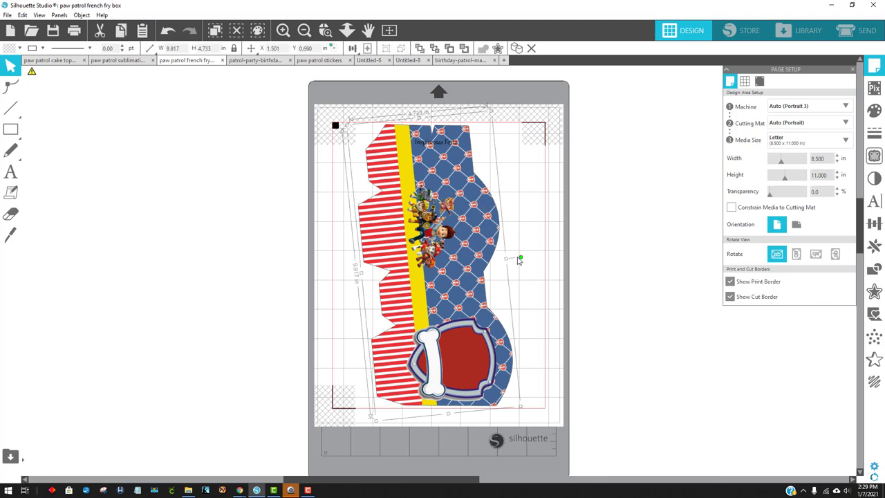
drag(521, 257, 436, 208)
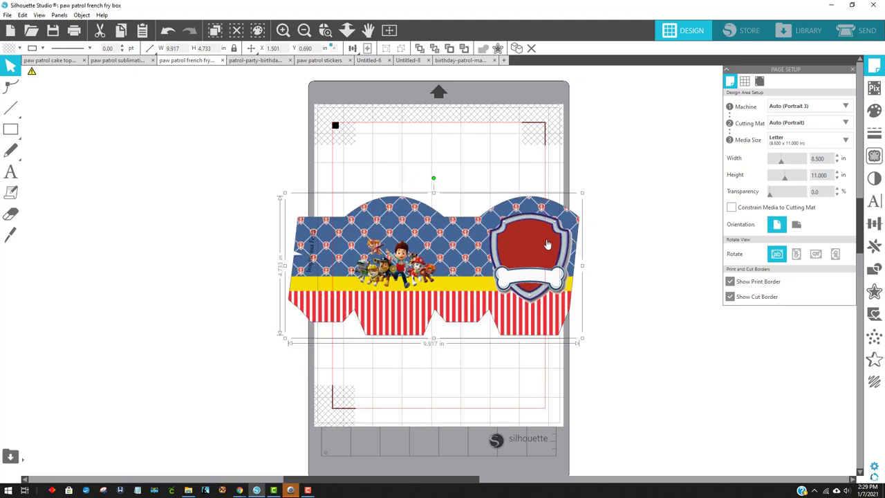
key(t)
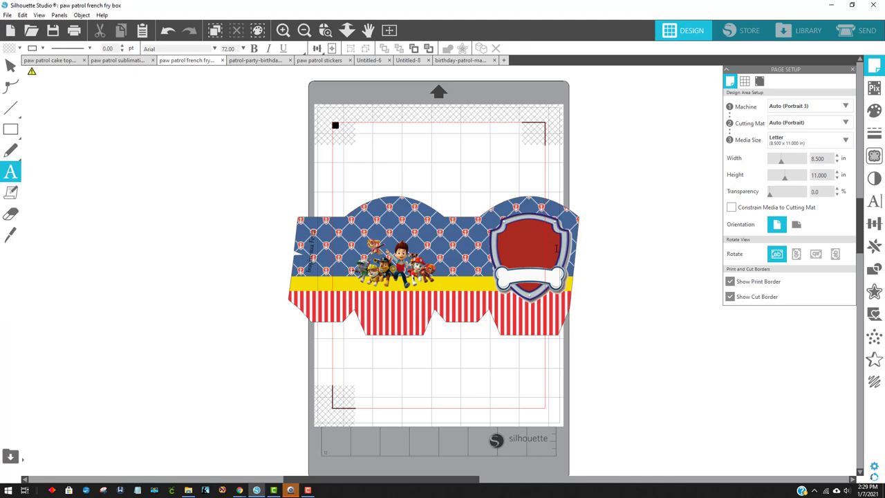
key(v)
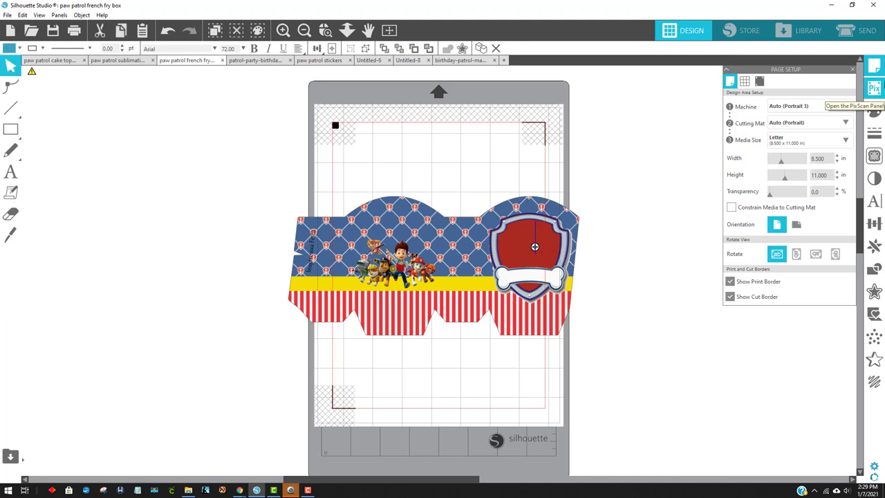
click(535, 247)
text(40)
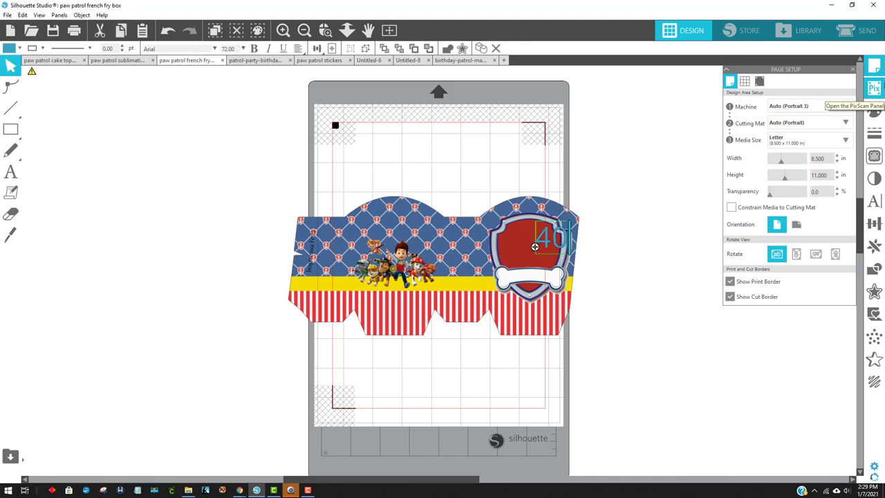
text(th)
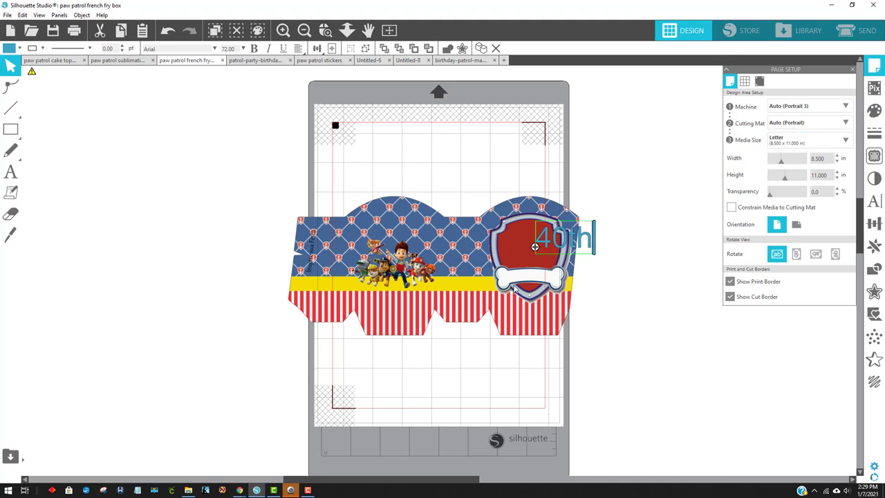
Centre the 40th text on the red shield and fill it with white.
click(587, 293)
drag(558, 248, 524, 256)
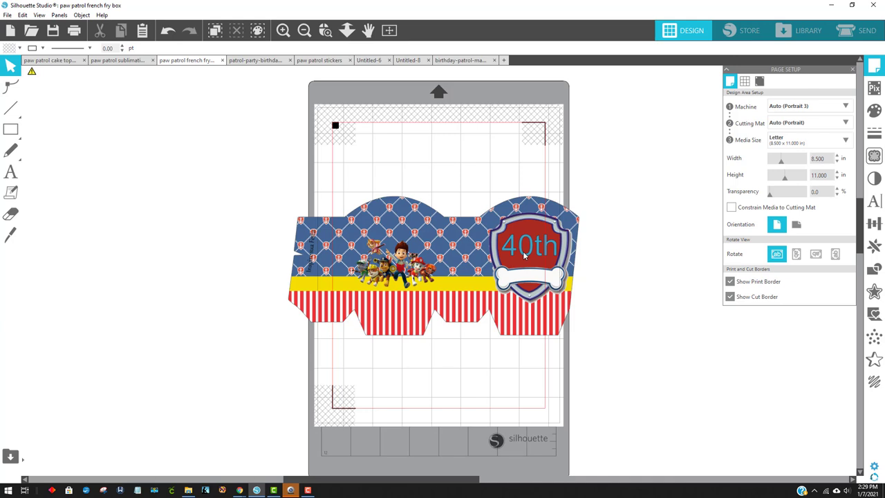
click(524, 256)
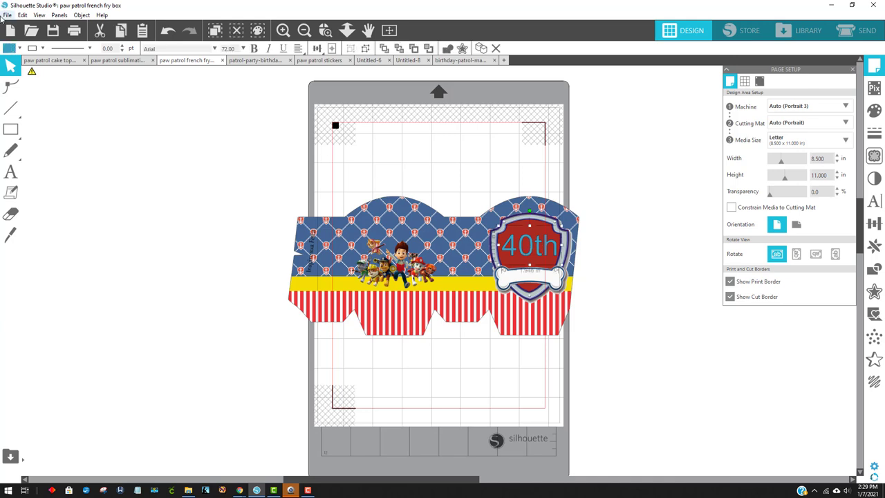
click(10, 47)
click(10, 64)
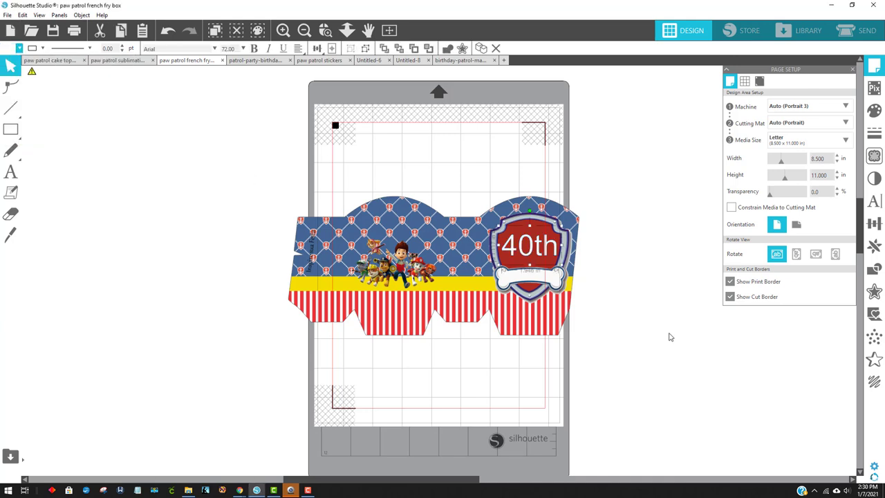
click(626, 337)
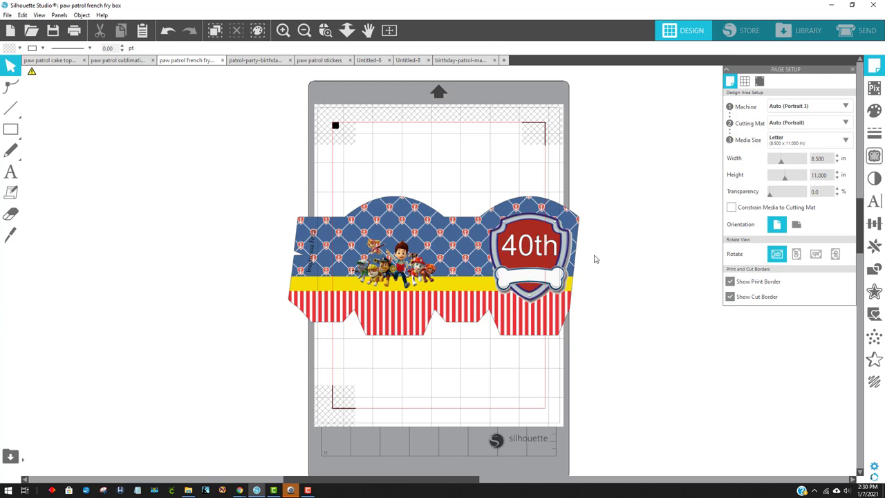
Add the birthday person's name in capital letters as a separate text over the shield's bone banner.
click(11, 172)
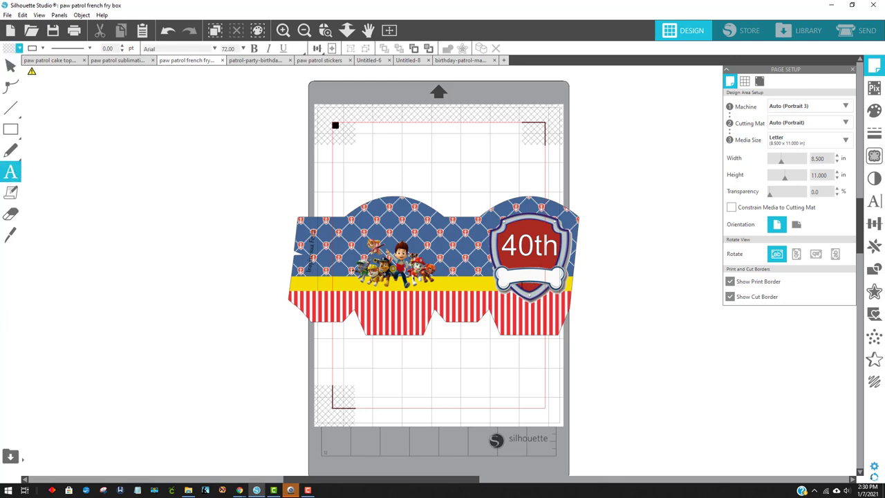
key(Escape)
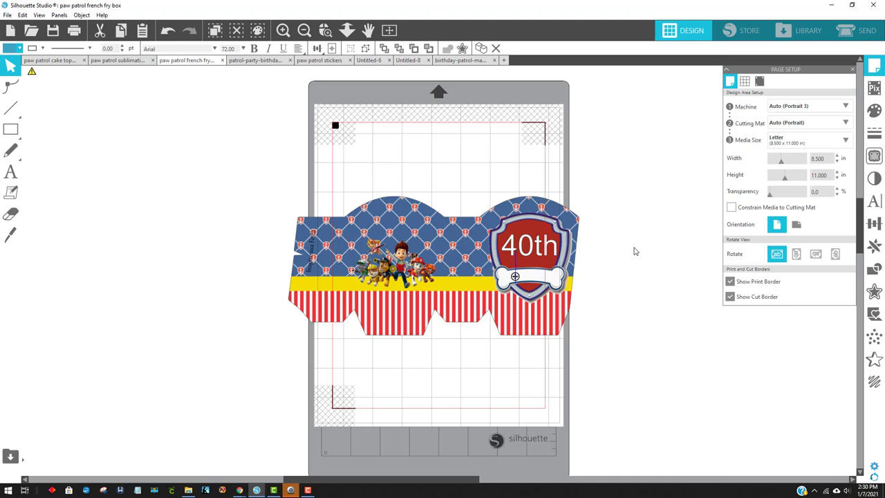
text(Jean)
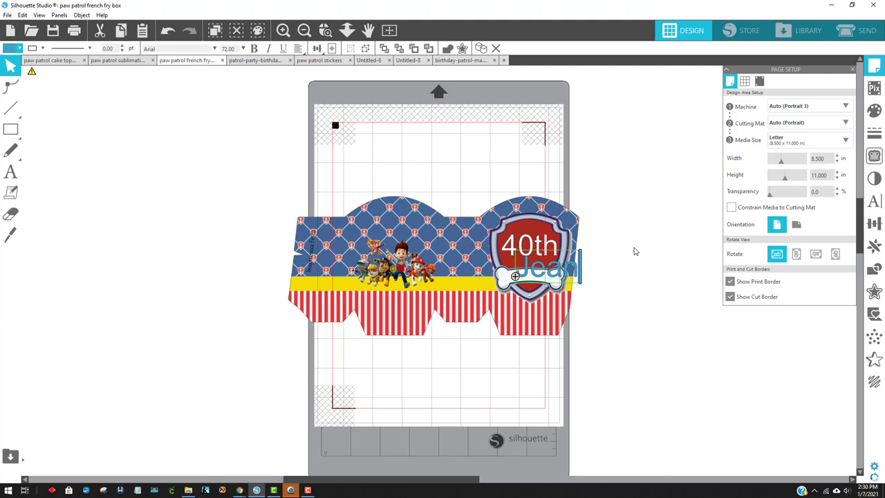
key(BackSpace)
key(BackSpace)
key(BackSpace)
key(BackSpace)
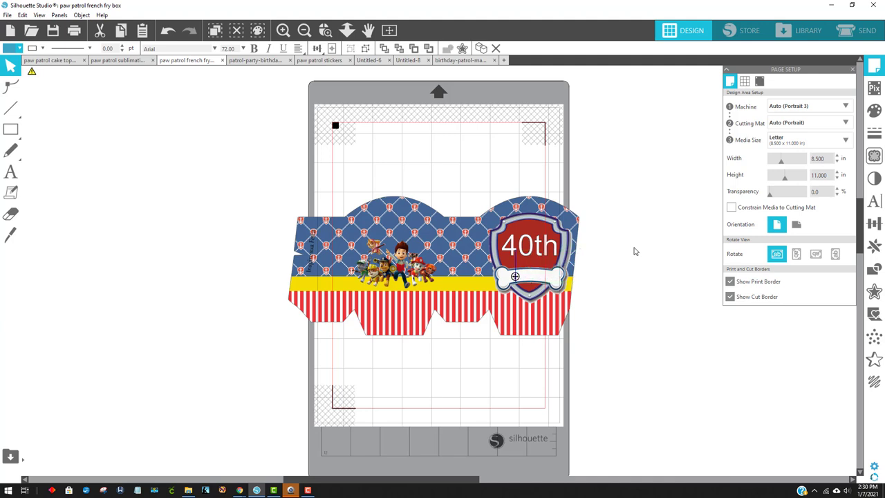
text(JEAN)
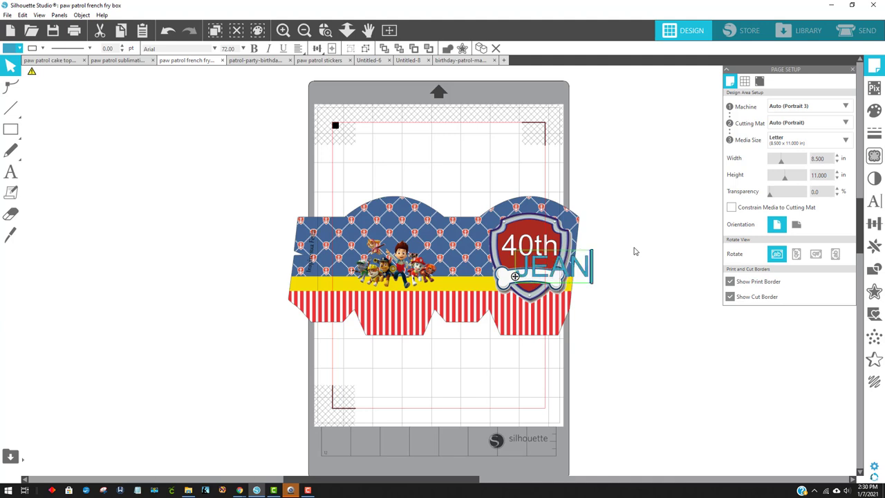
click(612, 331)
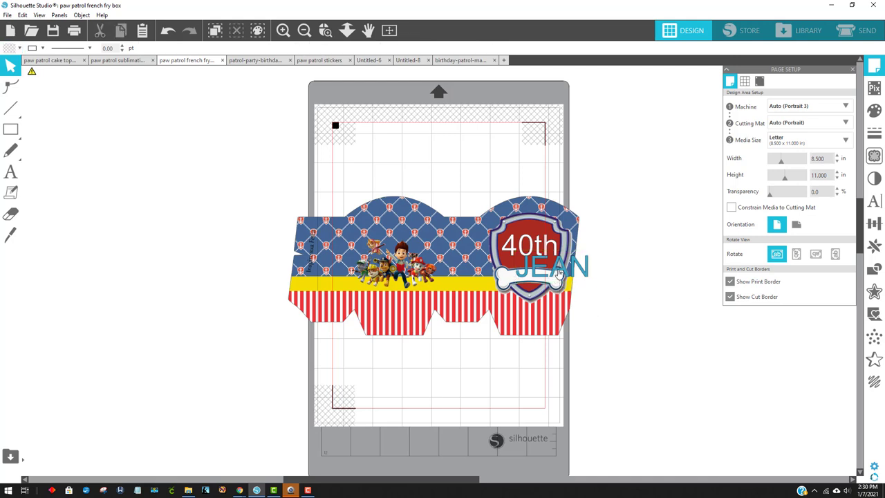
Shrink the name text to about 32.5 pt and place it inside the white bone banner.
click(558, 275)
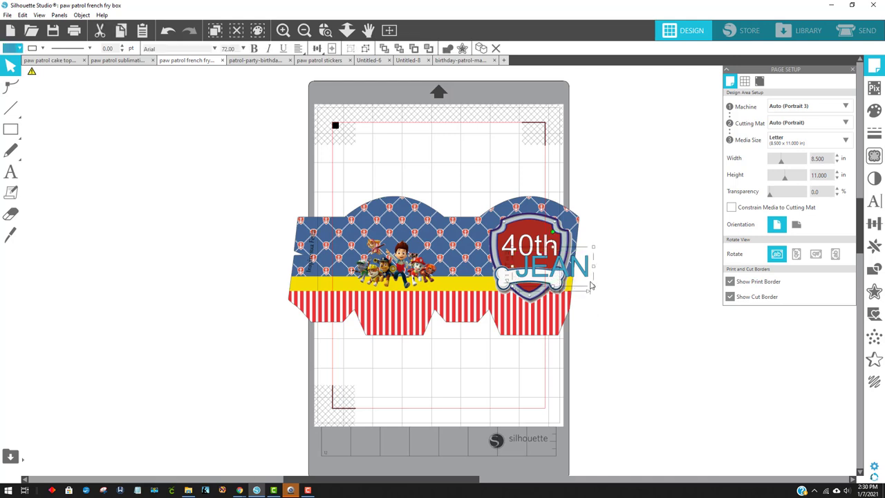
drag(590, 285, 532, 278)
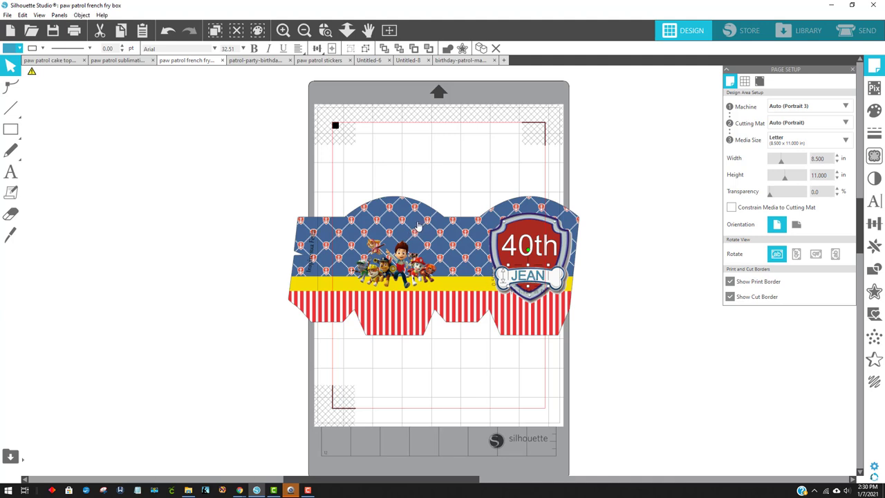
Fill the name text on the bone banner with dark red.
click(19, 48)
click(19, 49)
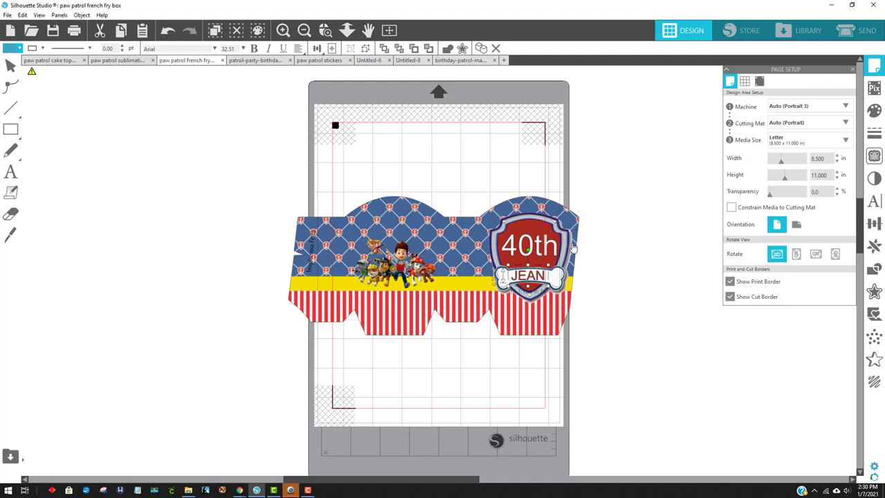
key(Escape)
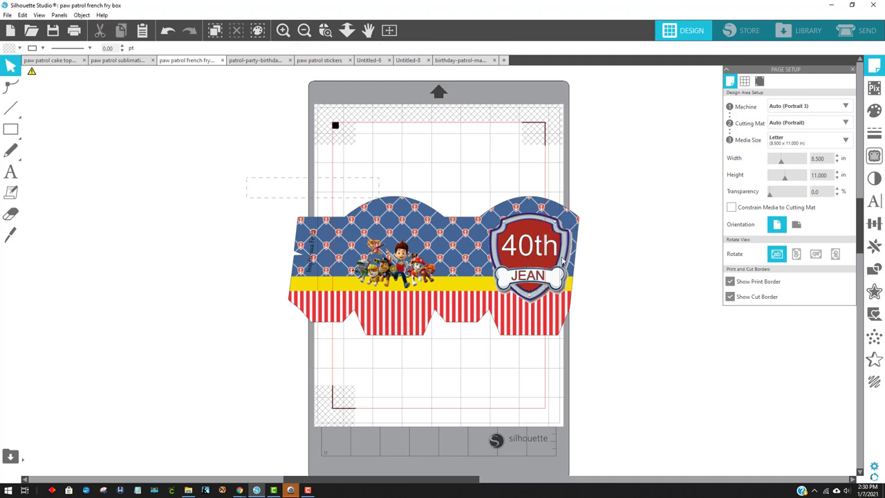
Group the box template with its texts and rotate the group clockwise so it fits inside the print and cut borders.
click(562, 261)
right_click(559, 325)
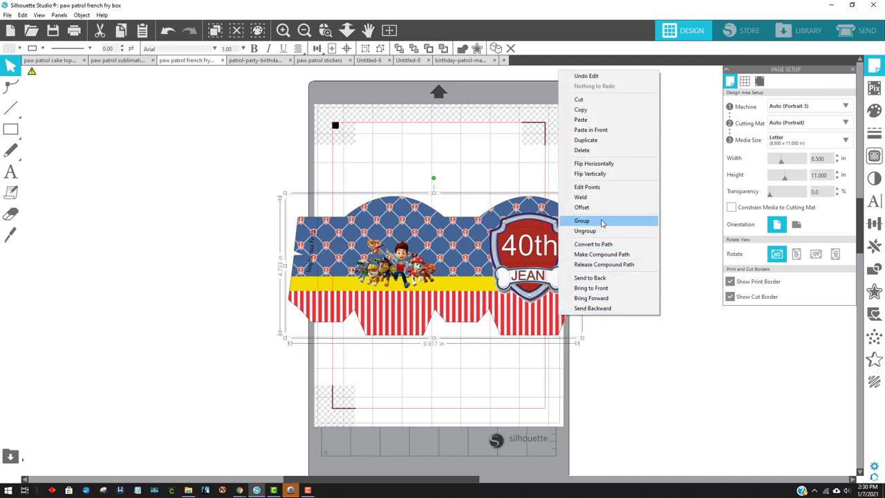
click(601, 223)
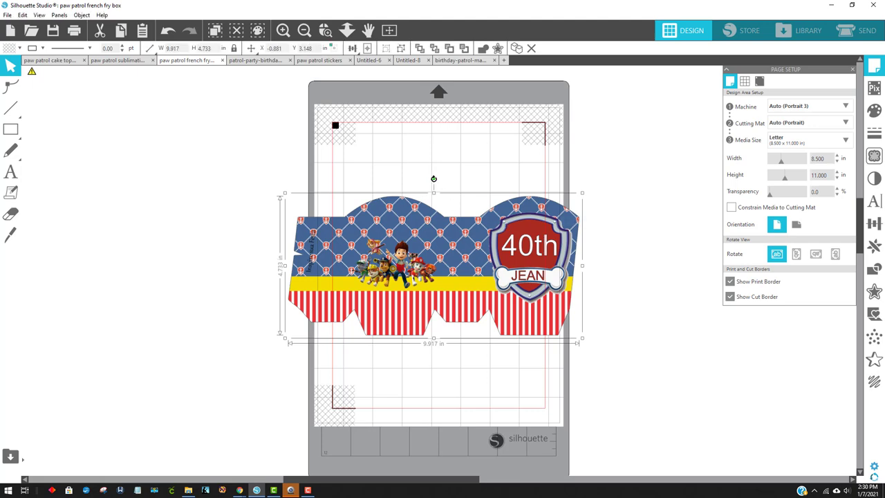
drag(433, 179, 594, 250)
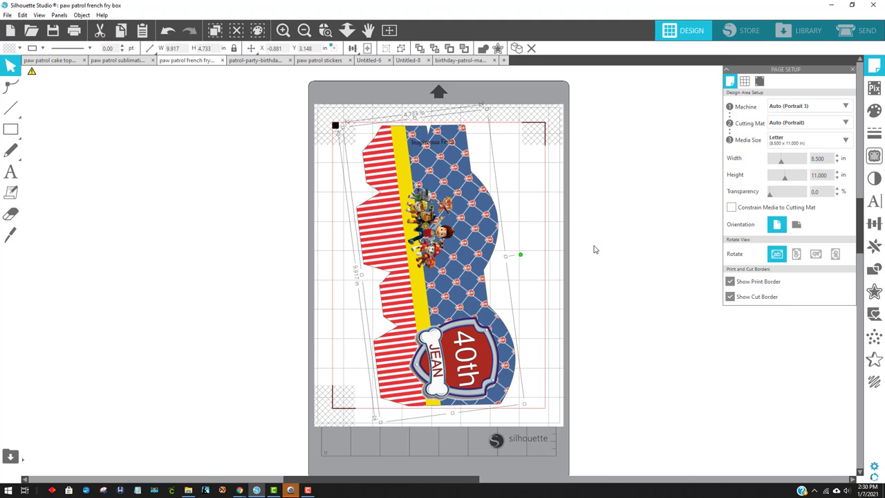
click(622, 245)
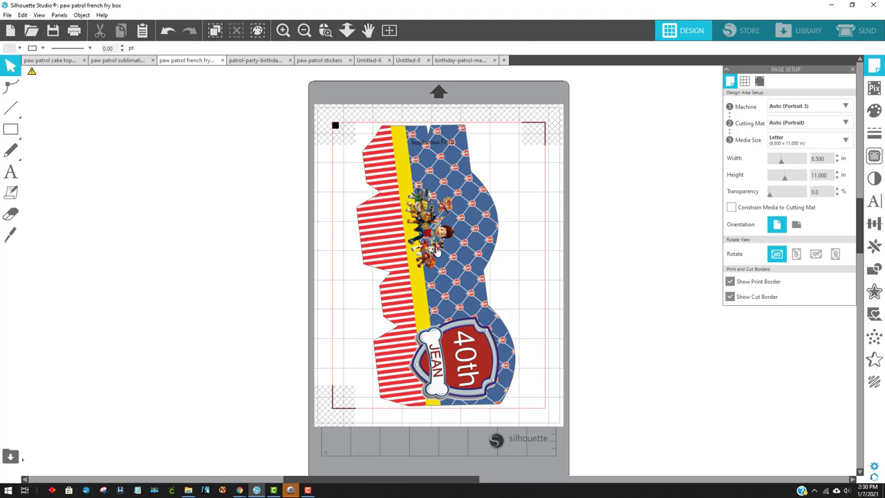
Check the french fry box in the print preview and printer dialog, and leave without printing.
click(7, 15)
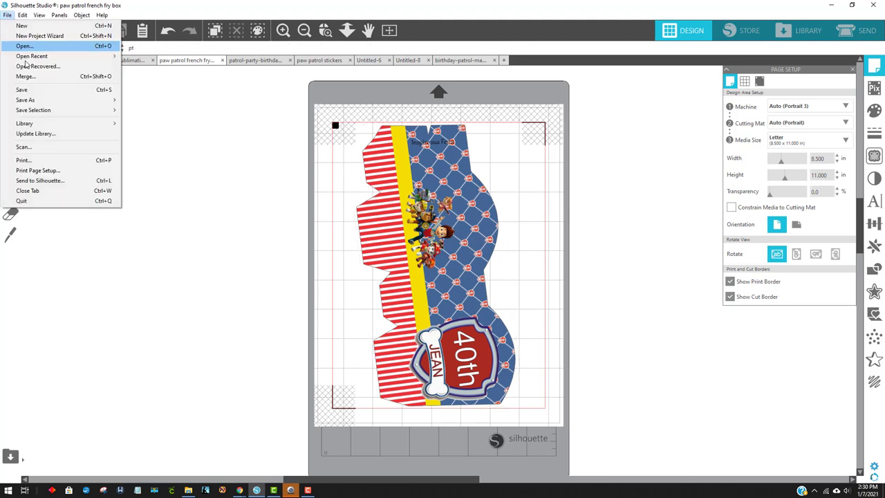
mouse_move(40, 110)
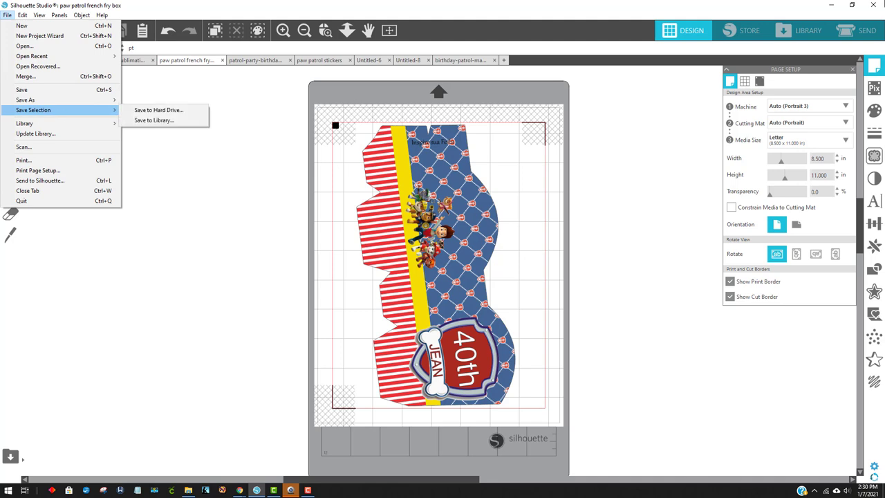
click(196, 373)
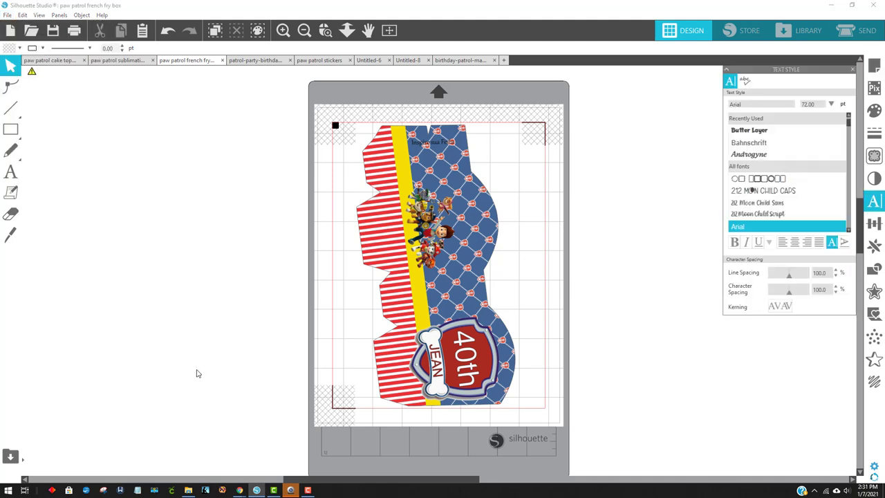
key(ctrl+p)
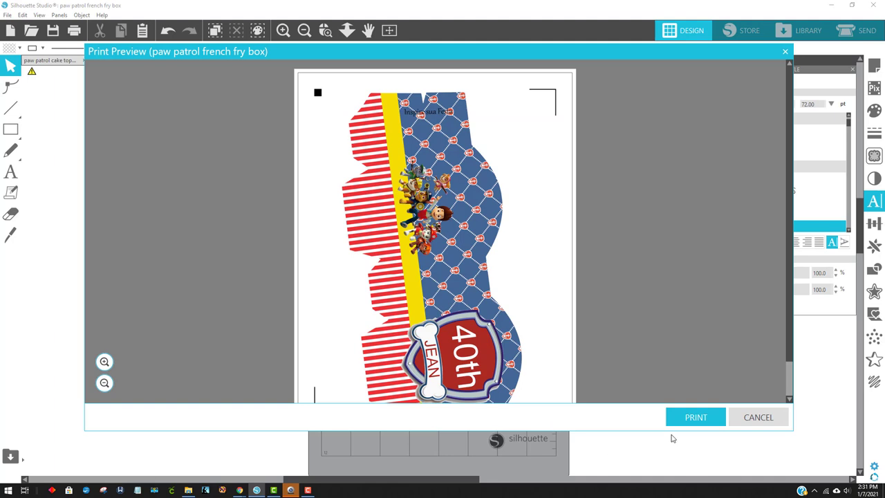
click(695, 417)
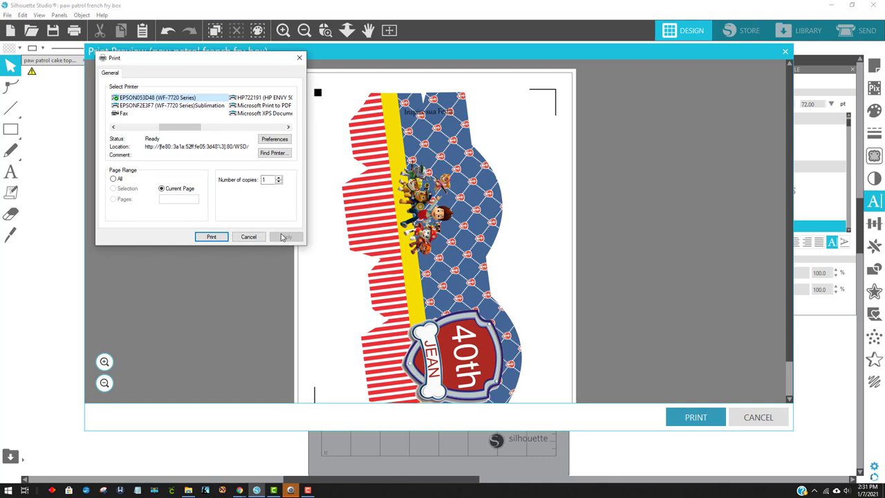
click(250, 237)
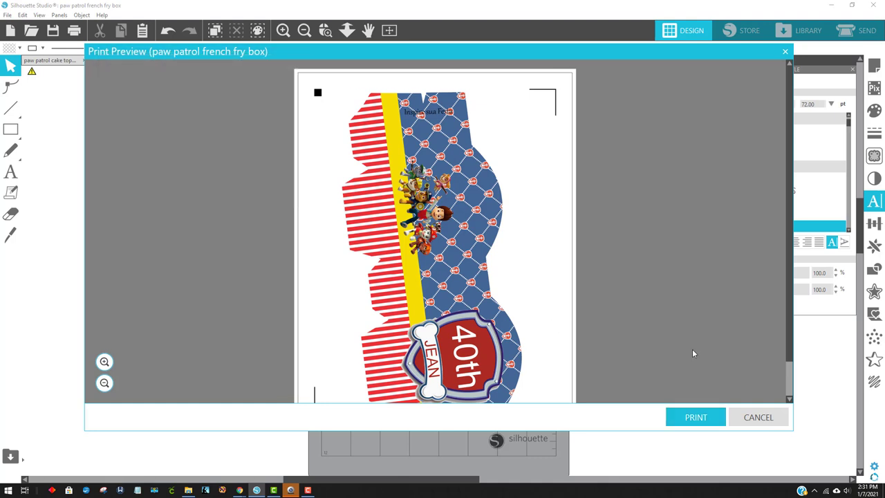
click(753, 417)
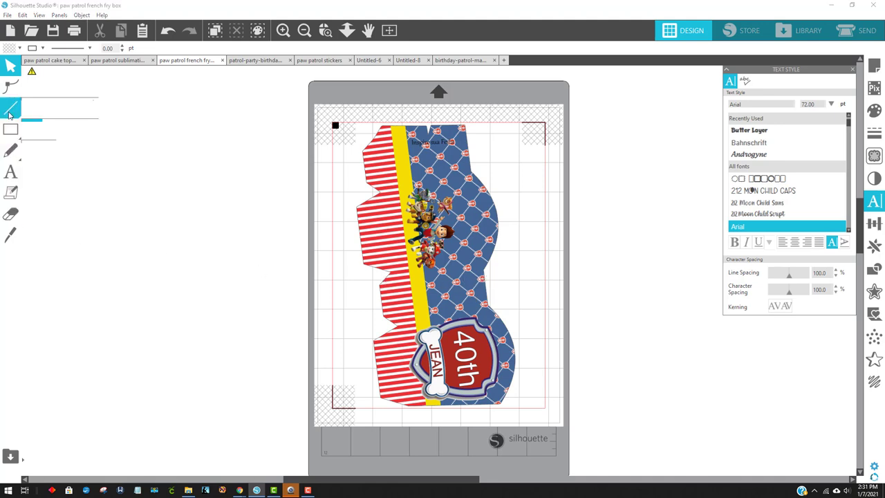
Draw a fold line about 4.59 in long across the box between the two notches and tilt it to match the template's angle.
click(31, 108)
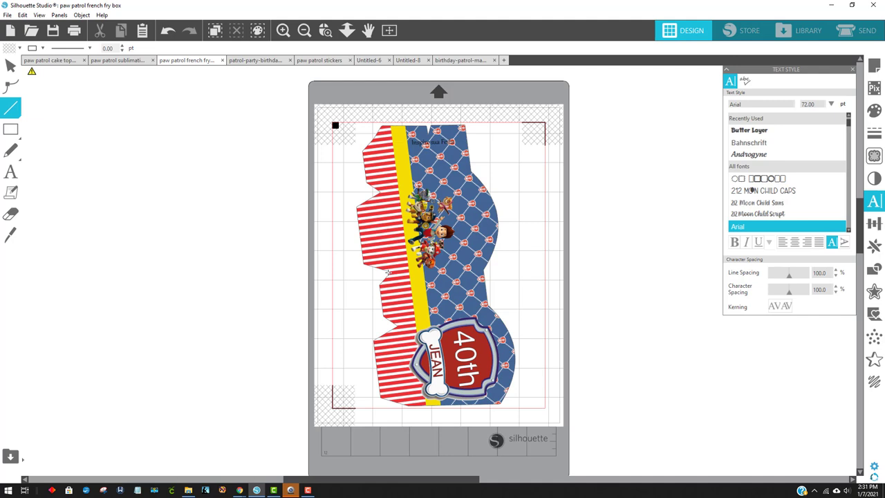
click(387, 277)
click(524, 274)
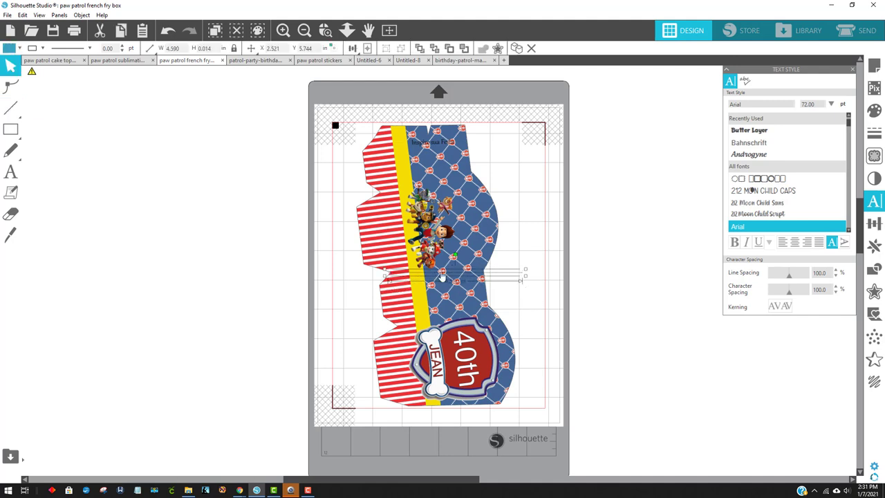
drag(300, 242, 546, 367)
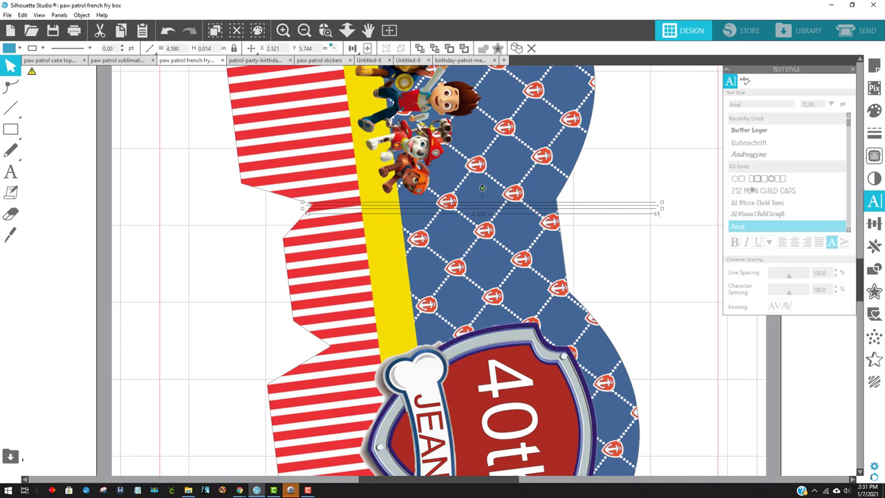
drag(483, 185, 474, 220)
click(579, 203)
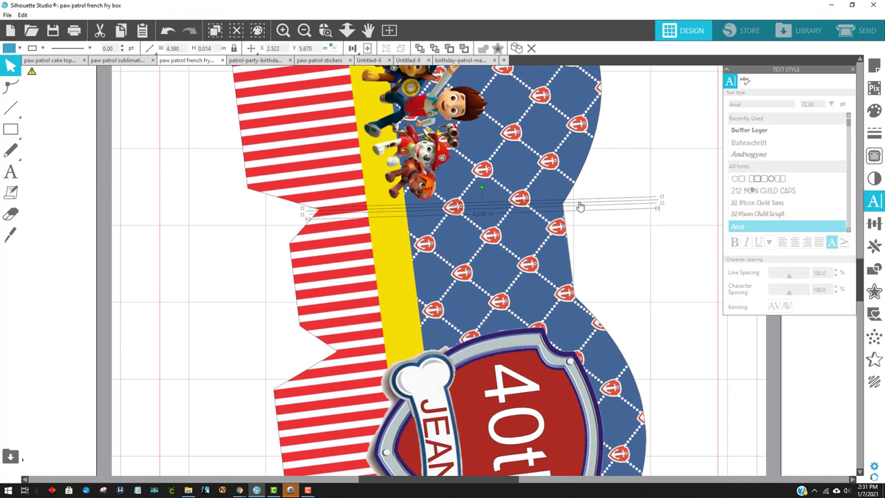
Give the fold line a bright green line colour and a dashed line style.
click(32, 49)
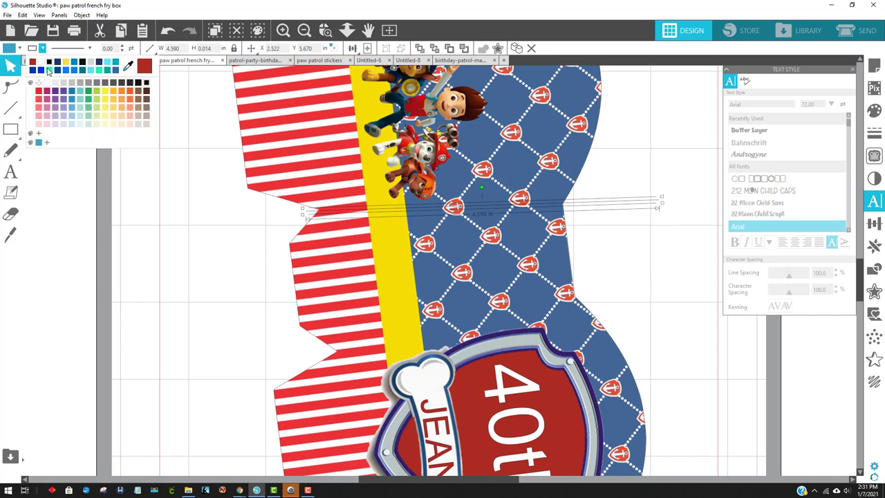
click(55, 67)
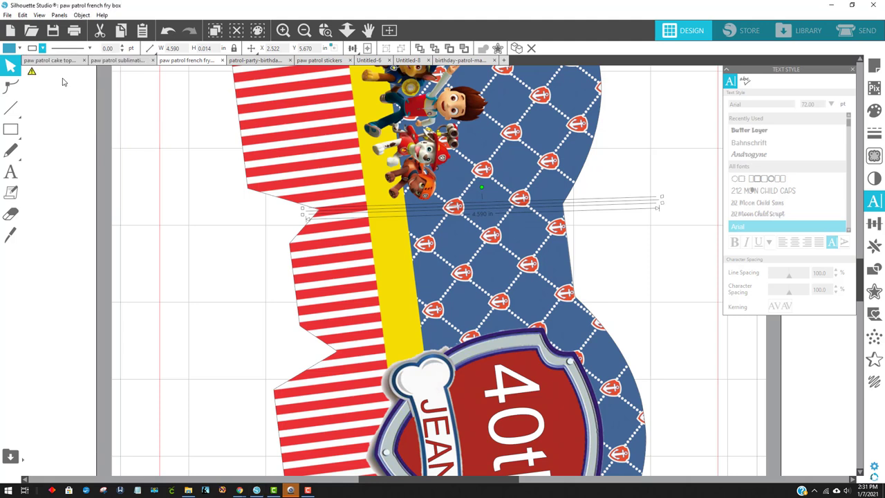
click(289, 215)
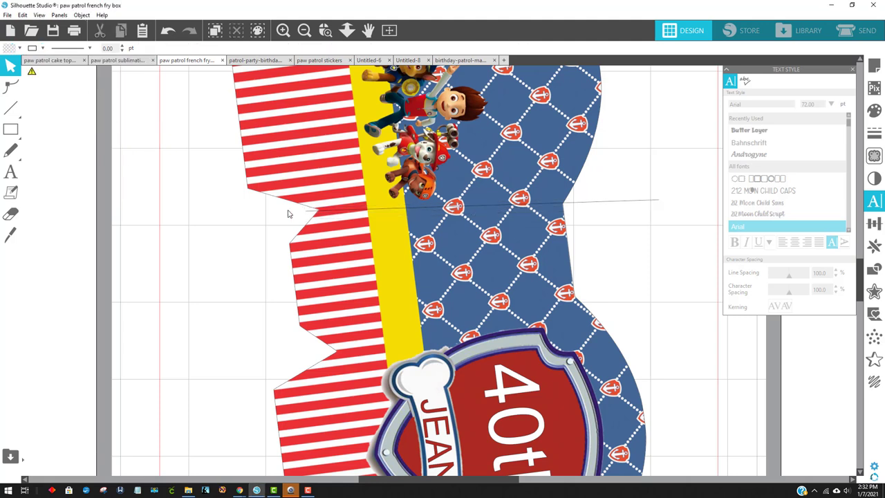
click(597, 201)
click(32, 48)
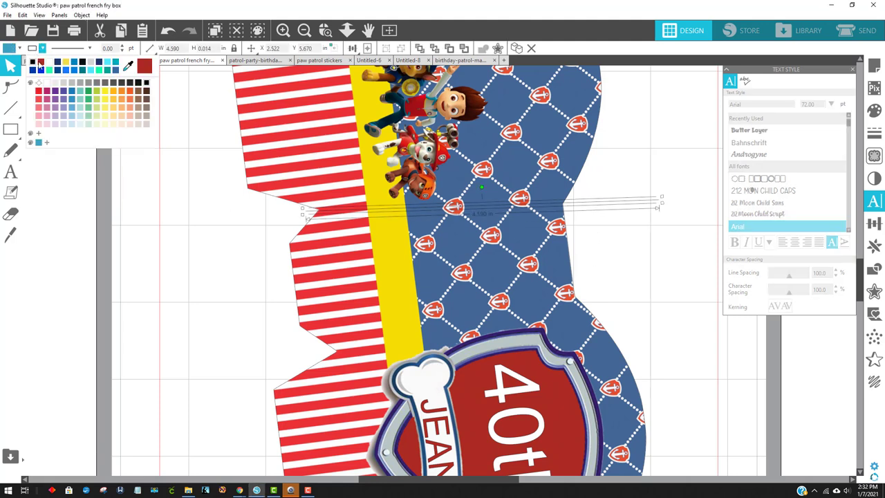
click(55, 72)
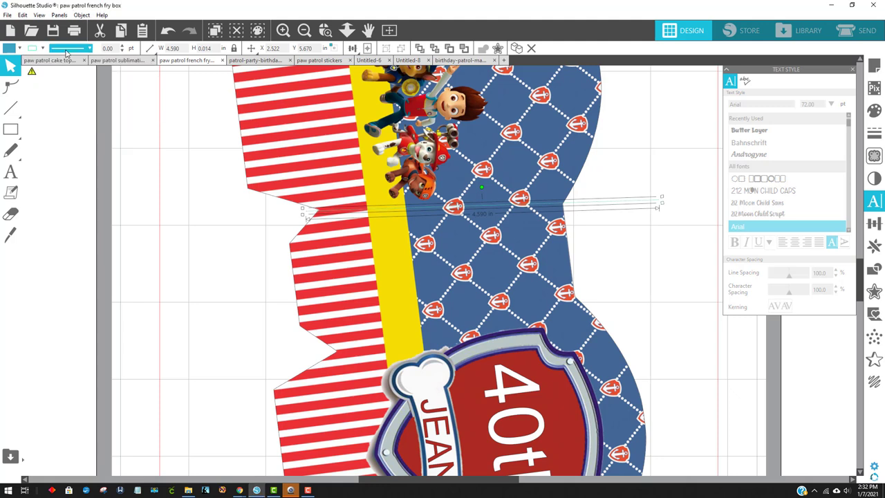
click(65, 50)
click(62, 105)
click(611, 258)
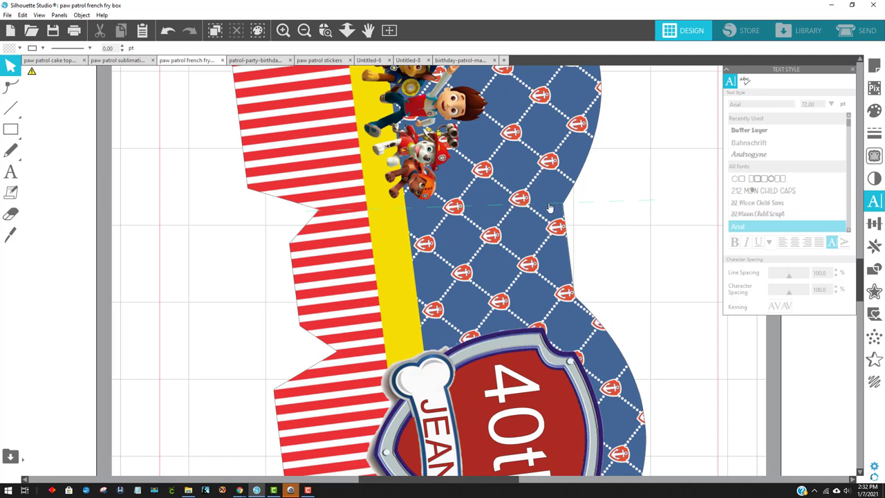
Set up sending by line colour, turning off the black lines and assigning the Score action to the green fold line.
click(863, 35)
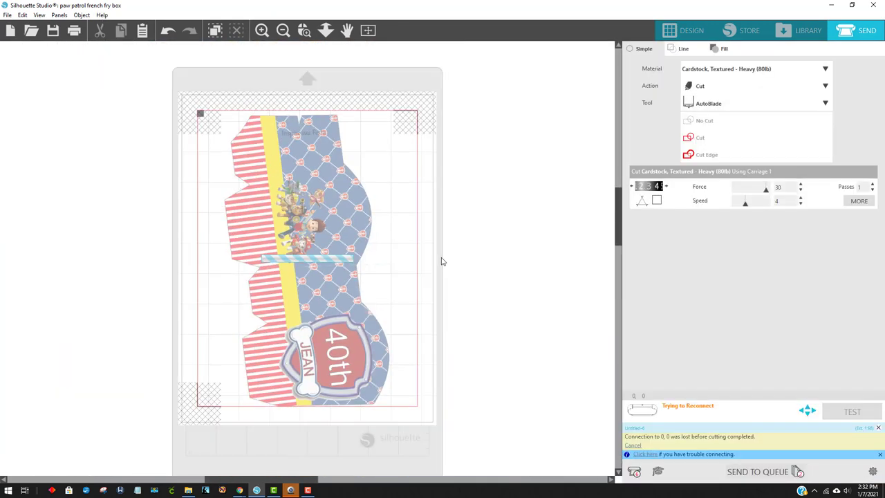
click(684, 49)
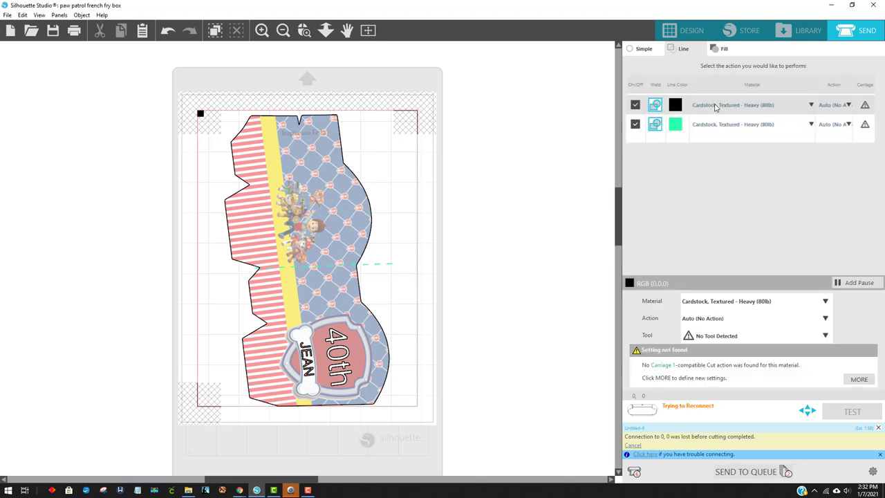
click(635, 105)
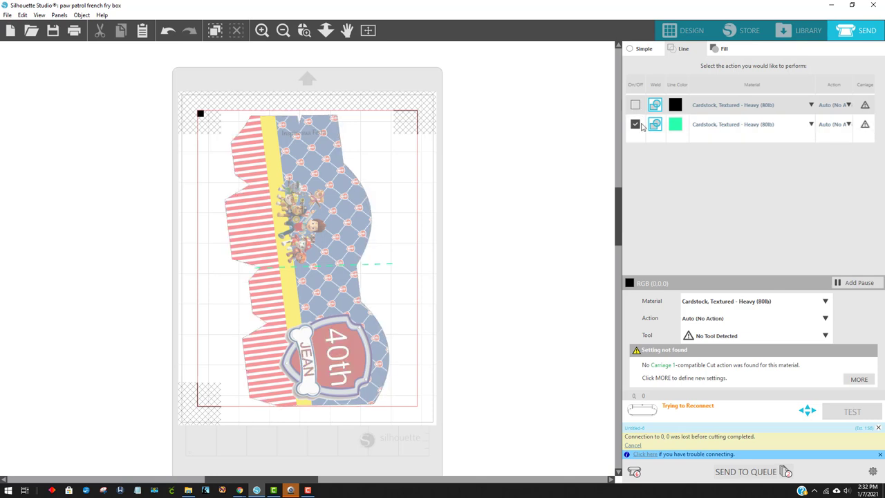
click(823, 128)
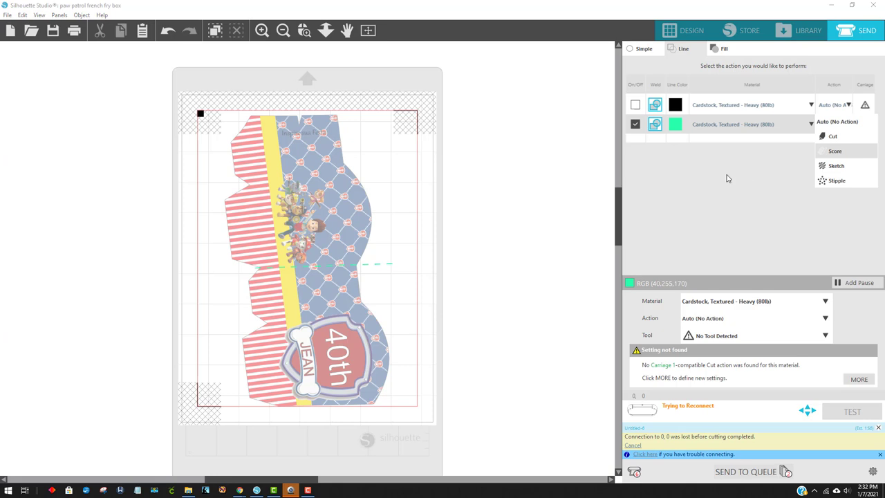
key(Return)
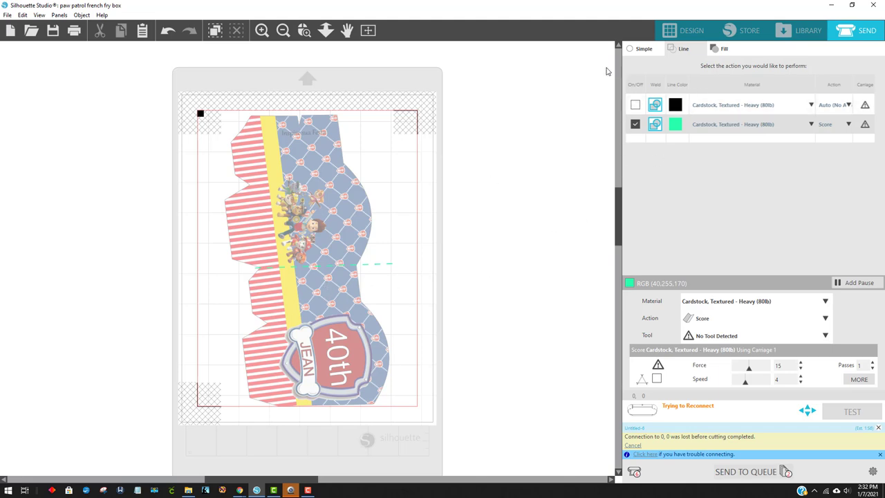
Return to the design view and look through the open pink party box, french fry box and sublimation bag documents.
click(683, 31)
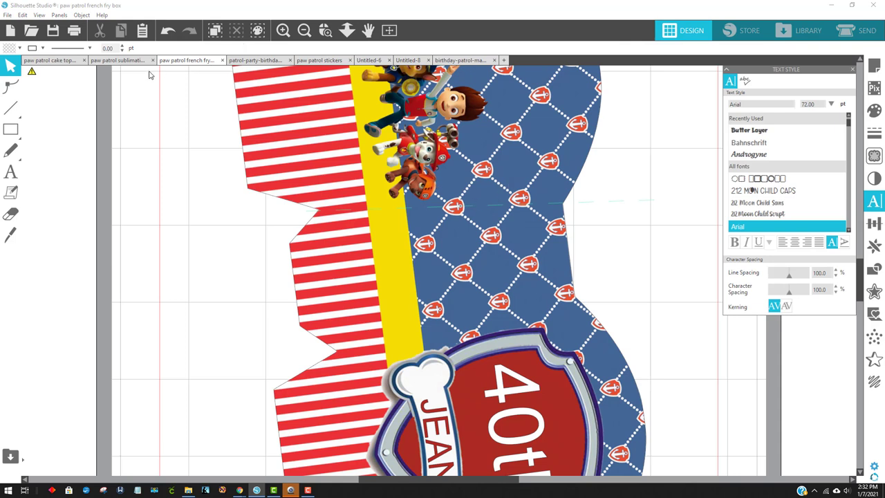
click(236, 61)
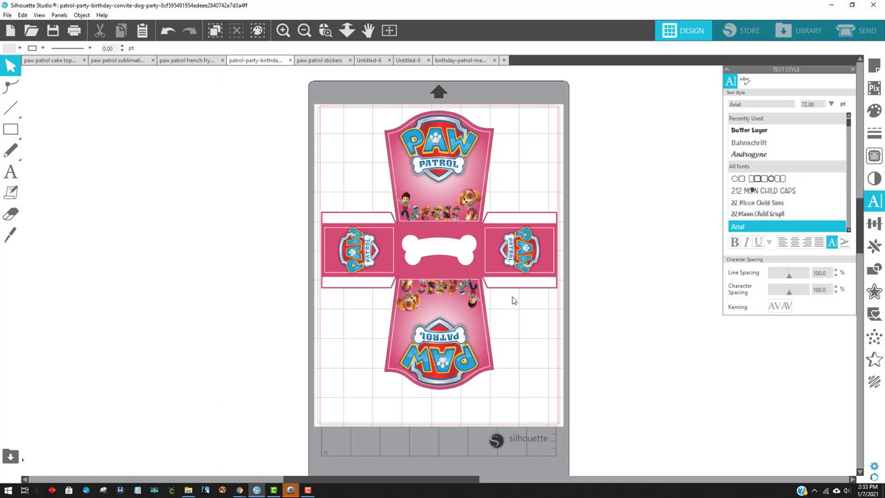
click(188, 61)
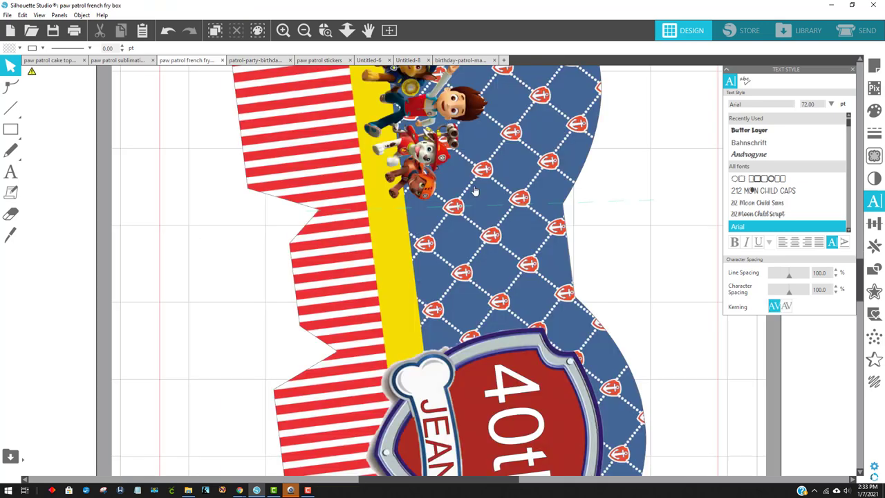
click(133, 61)
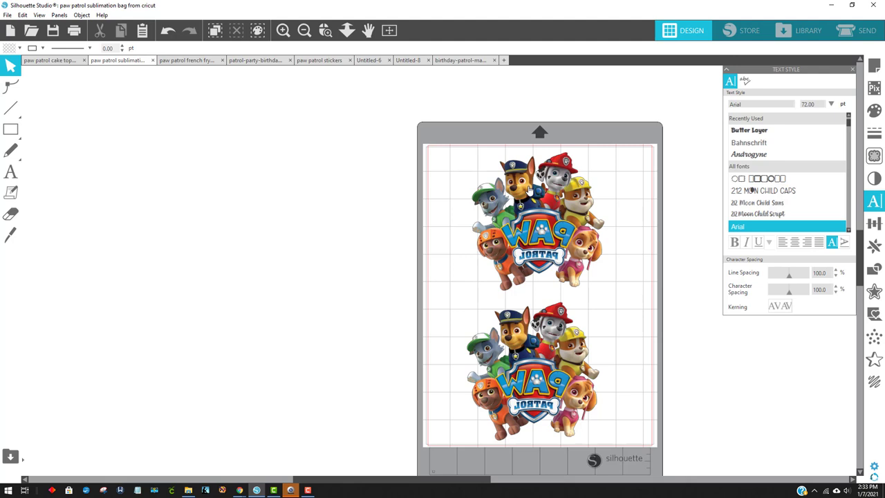
click(256, 61)
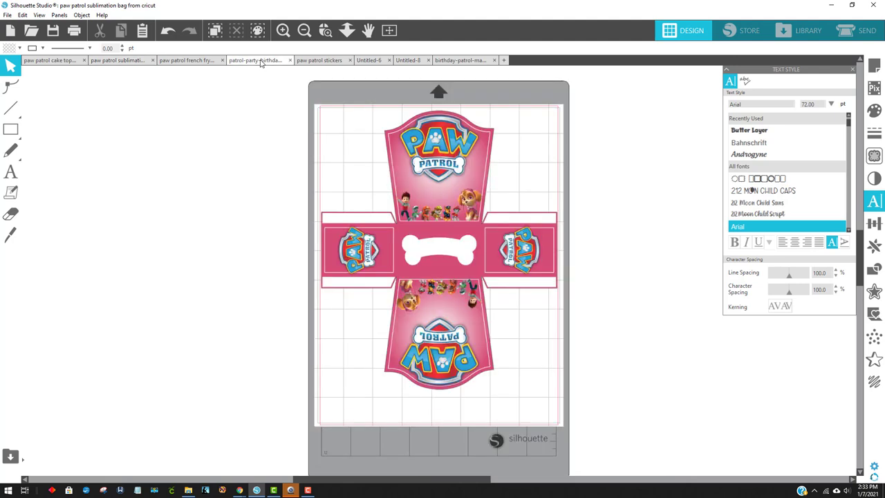
In the paw patrol stickers document, enlarge the round Happy 4th Birthday sticker to about 5.28 in wide.
click(325, 61)
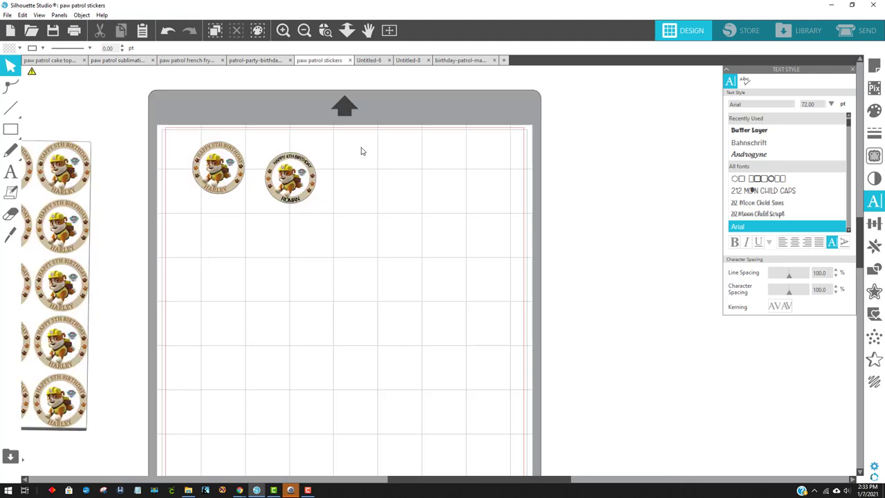
drag(291, 199, 521, 323)
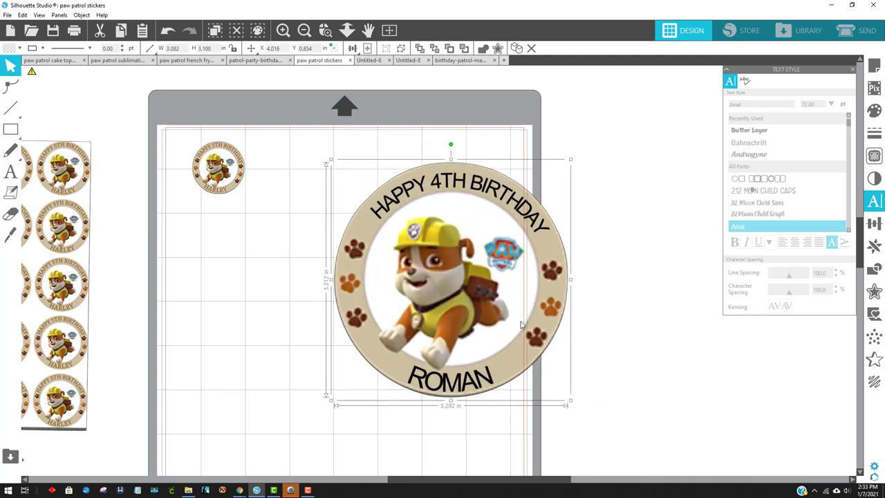
Enlarge the round Happy 5th Birthday sticker to about 3.74 in wide and arrange it beside the Happy 4th Birthday sticker.
click(235, 192)
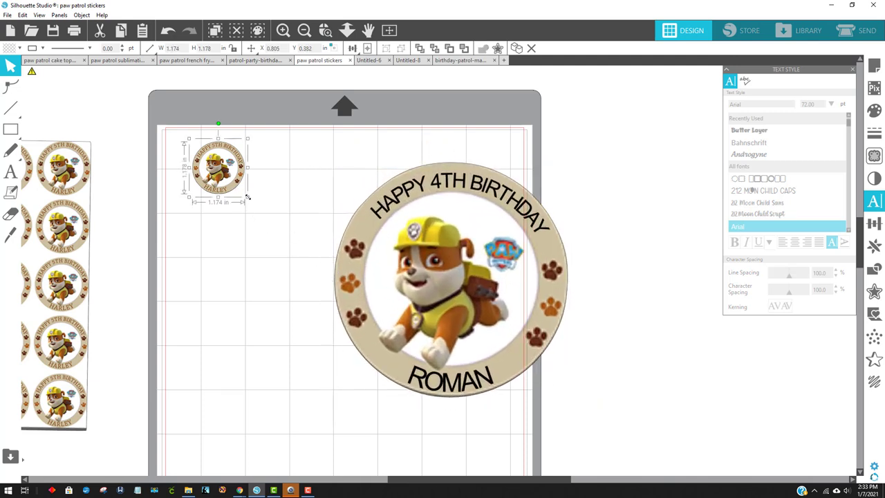
drag(248, 197, 360, 310)
drag(308, 163, 303, 157)
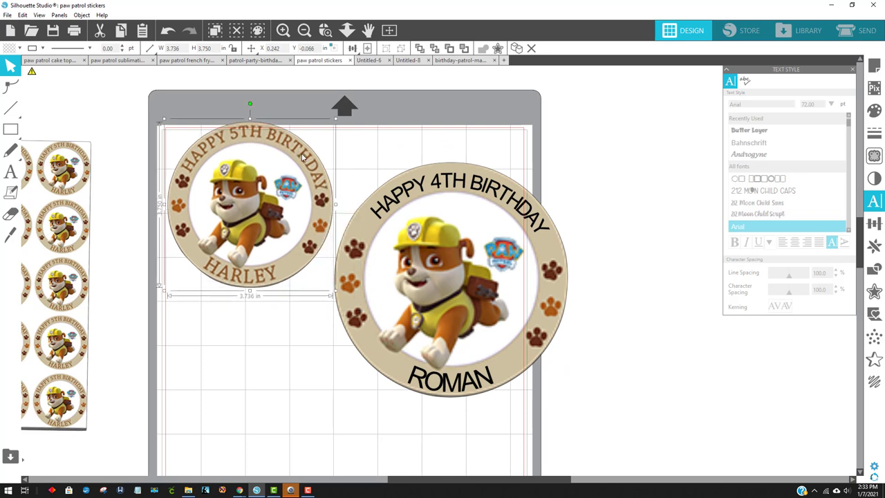
drag(420, 181, 476, 147)
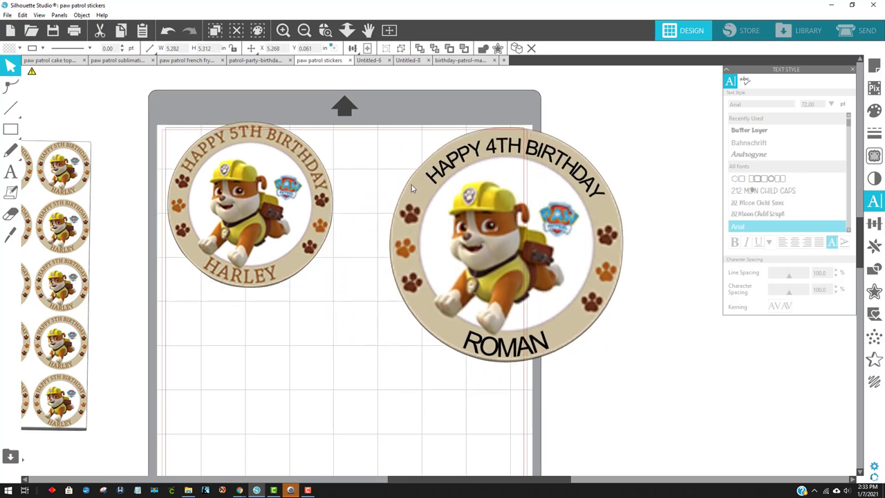
drag(313, 168, 314, 192)
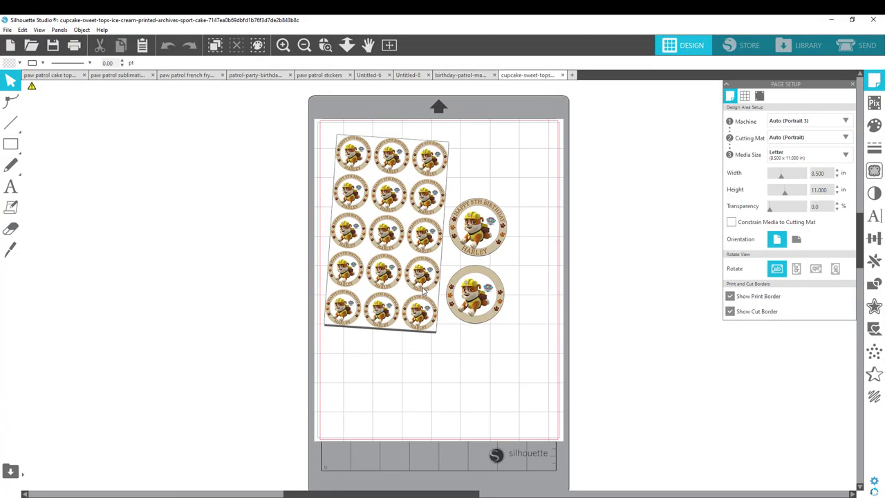
In the cupcake sweet tops document, release the compound path of the traced sticker artwork.
click(411, 274)
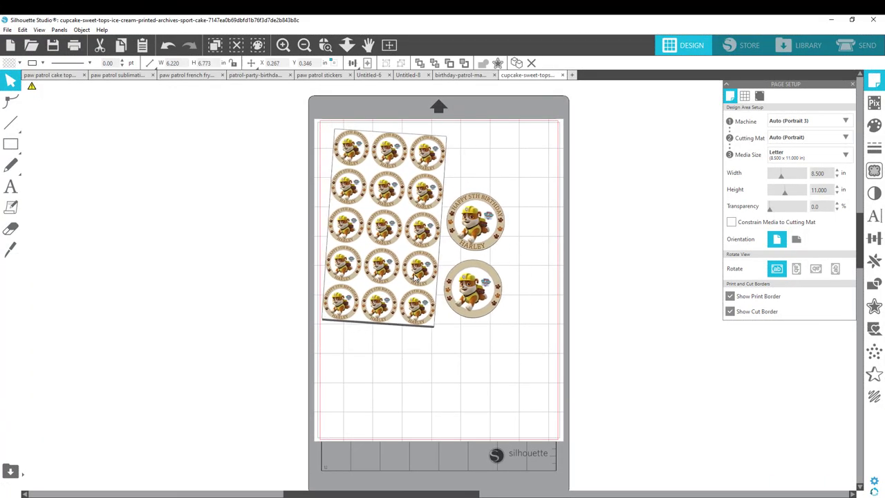
right_click(414, 276)
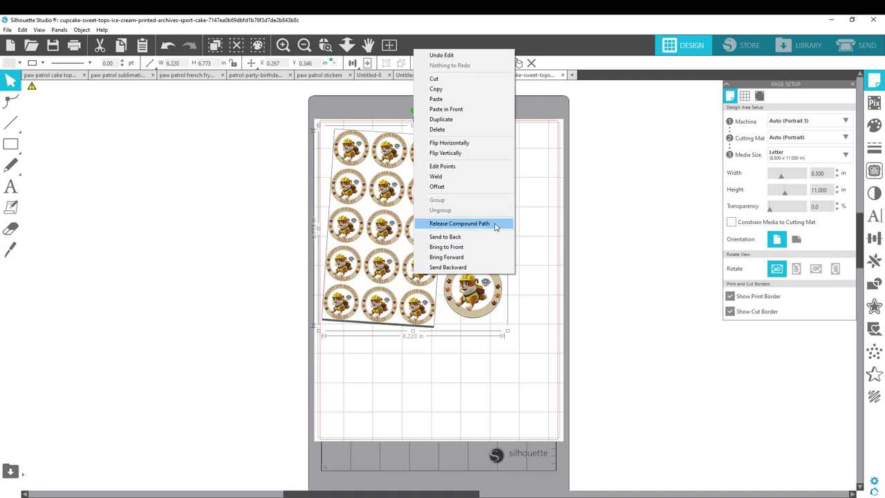
click(82, 30)
click(122, 146)
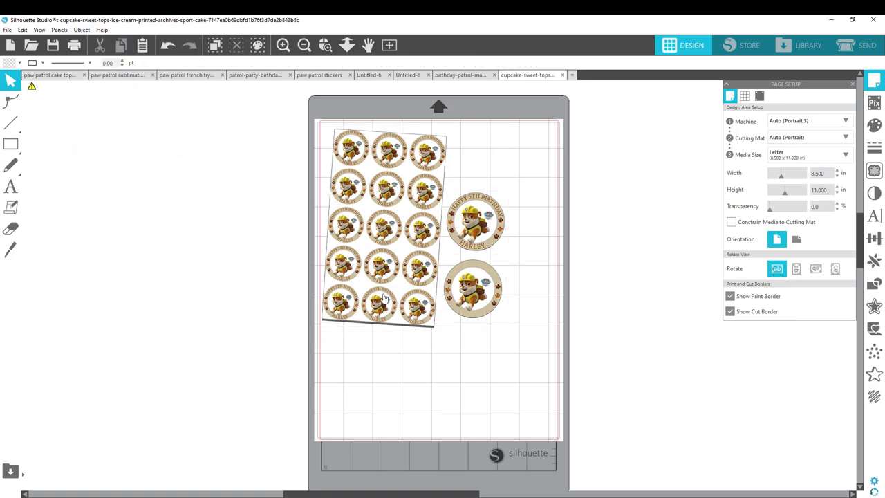
Move the 15-sticker sheet off the page and spread the two separate round stickers apart.
drag(384, 297, 206, 296)
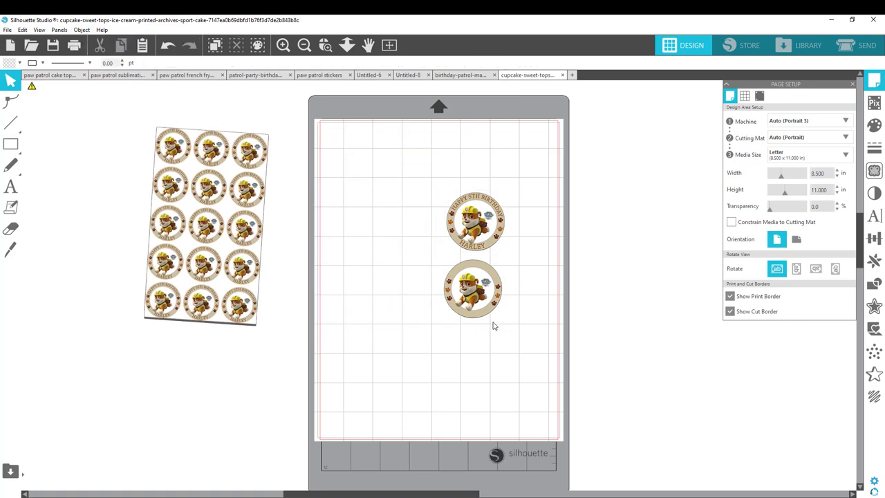
drag(484, 299, 365, 256)
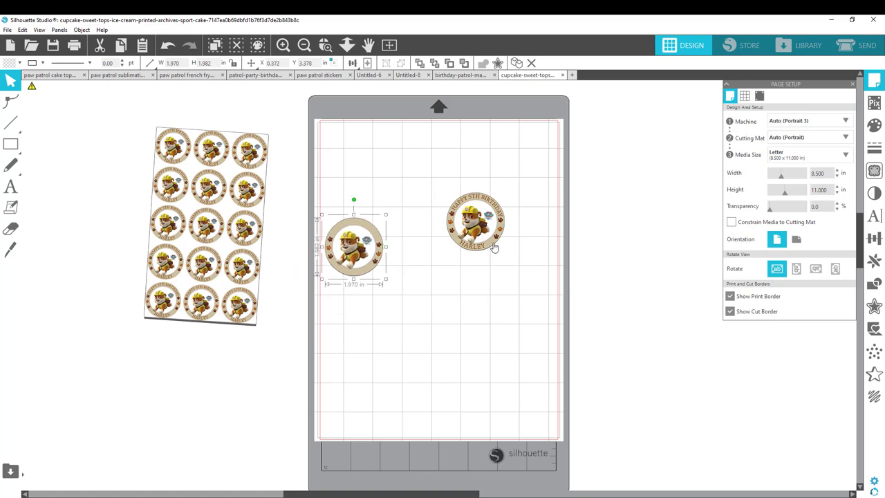
drag(494, 247, 271, 401)
drag(372, 273, 419, 205)
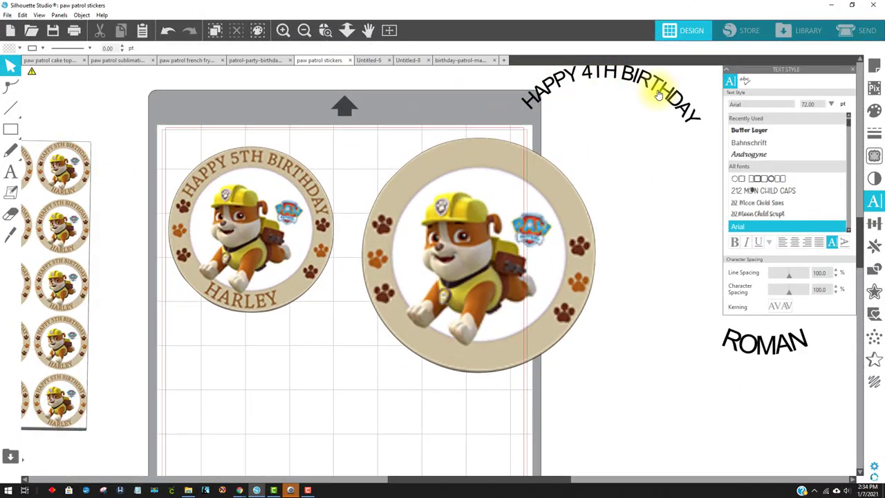
In the paw patrol stickers document, add the text HAPPY 5TH BIRTHDAY and widen its text box to fit one line.
click(10, 174)
click(411, 173)
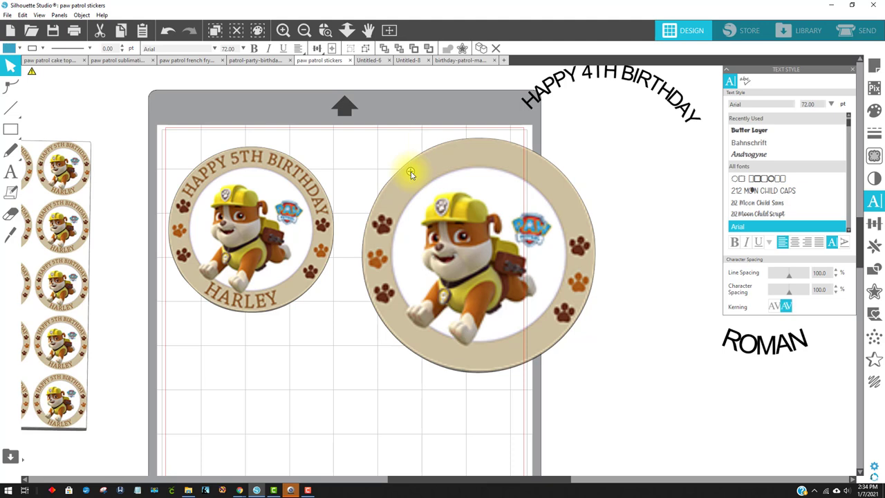
text(HAPPY )
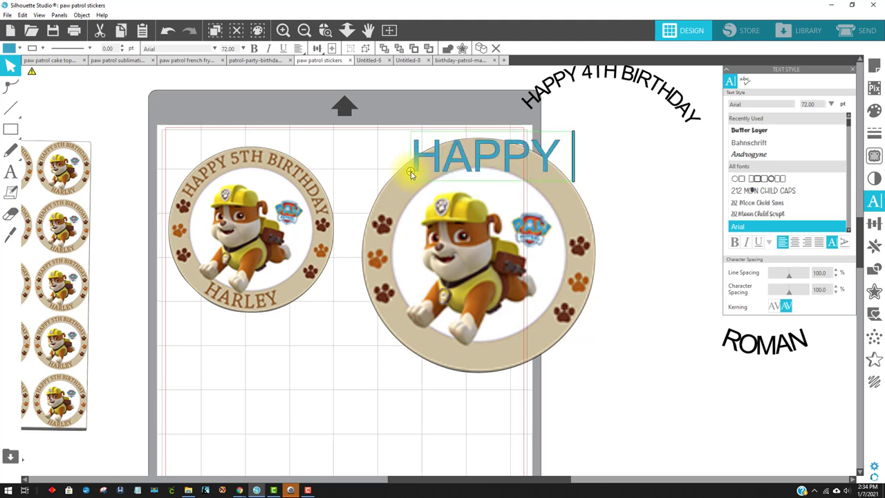
text(5TH )
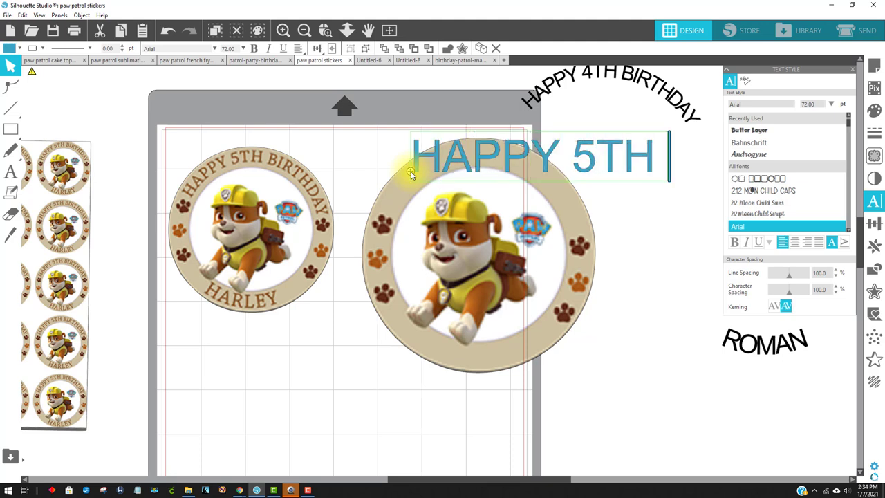
text(BIR)
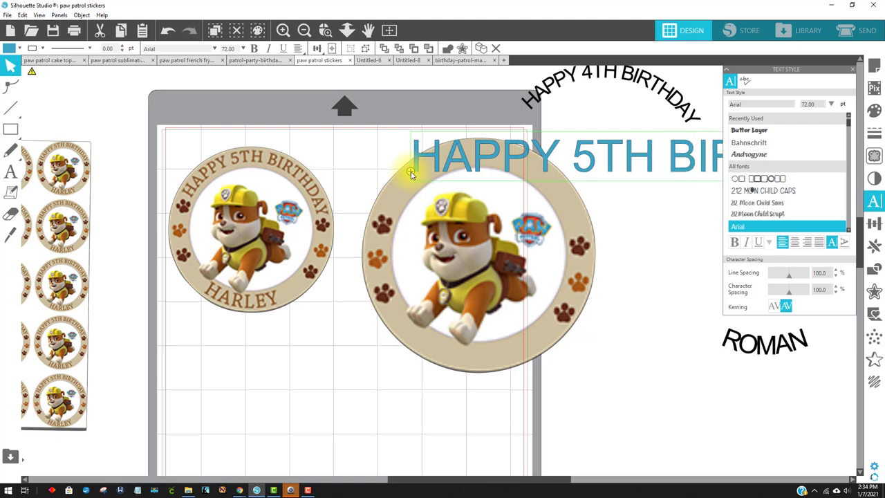
text(THDAY)
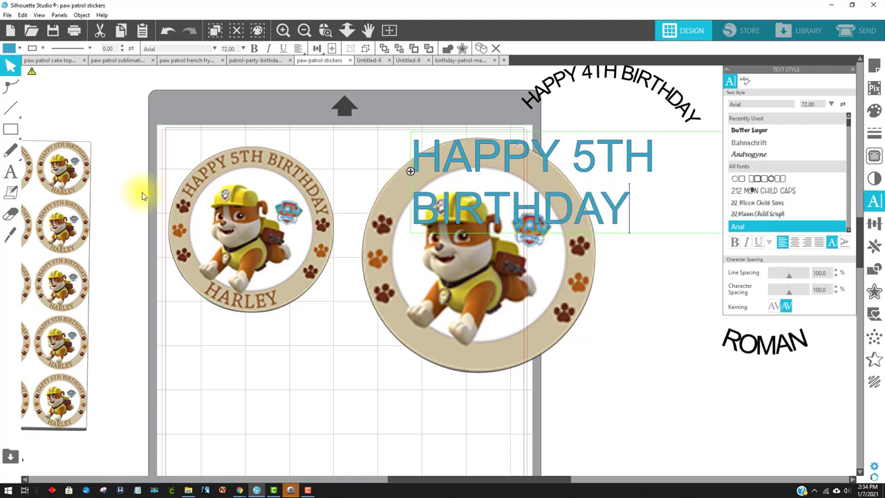
drag(411, 172, 237, 177)
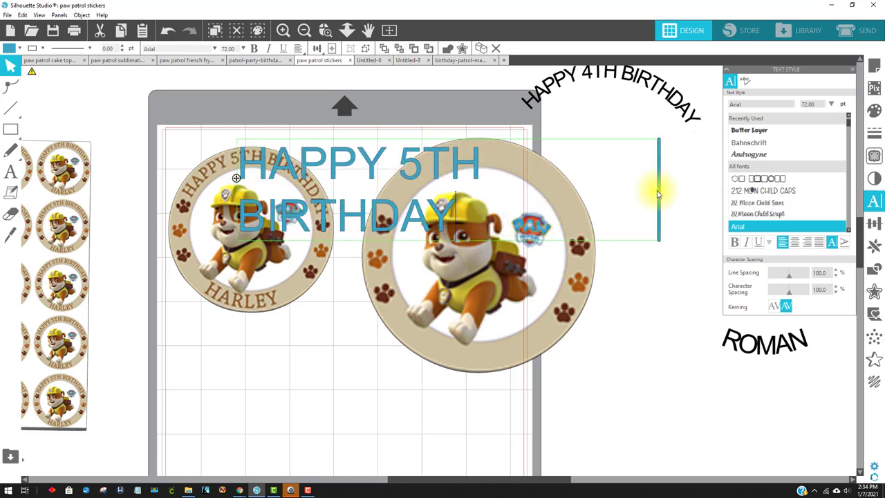
drag(659, 193, 713, 189)
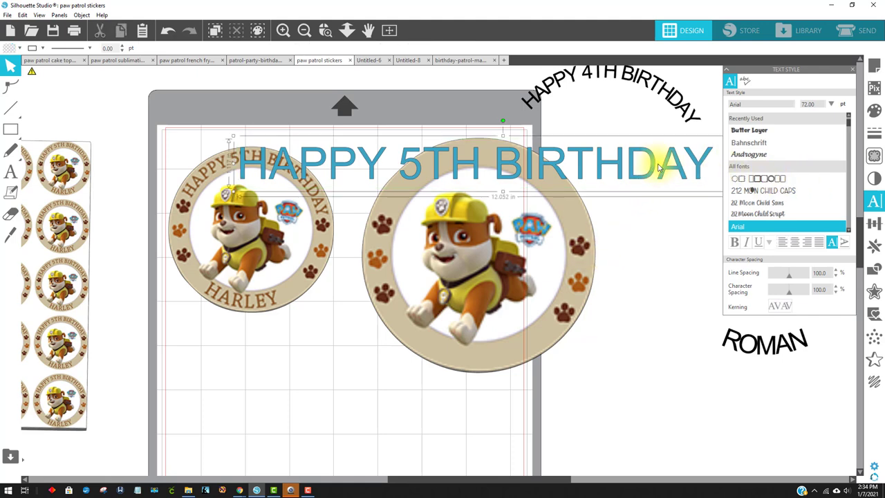
Scale the HAPPY 5TH BIRTHDAY text down to about 31.2 pt and place it across the top of the blank round sticker.
drag(671, 167, 586, 158)
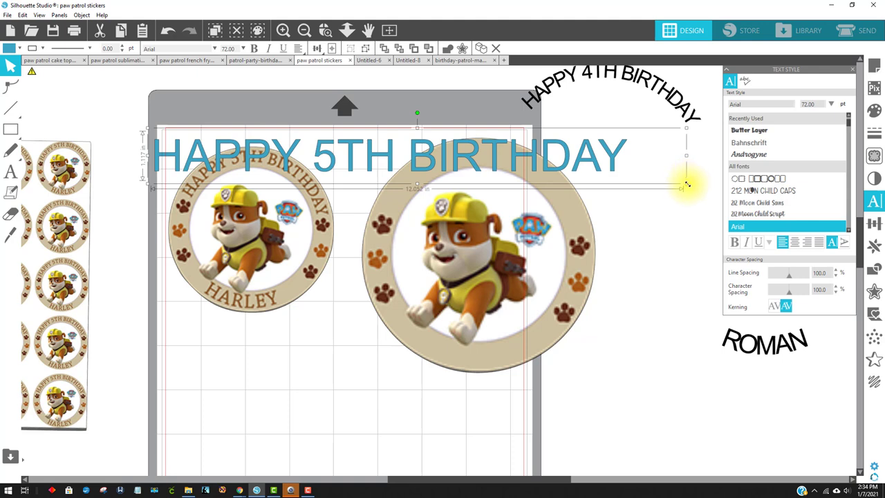
drag(684, 178, 387, 148)
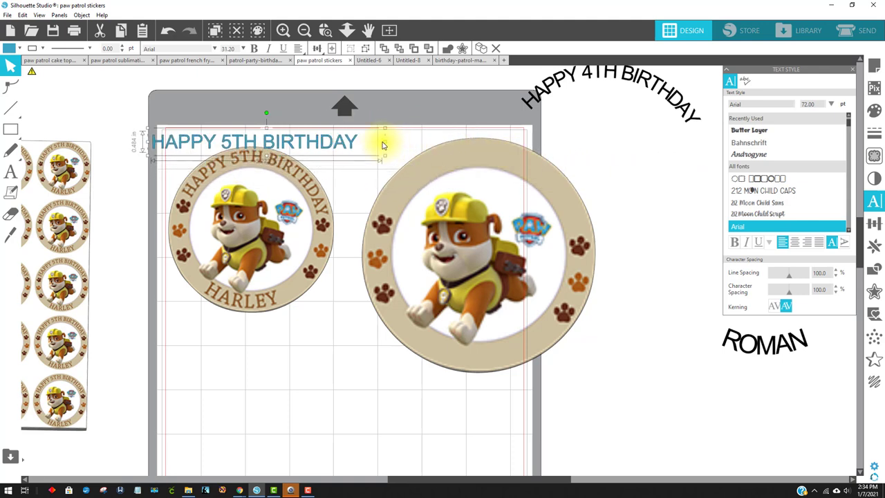
double_click(359, 143)
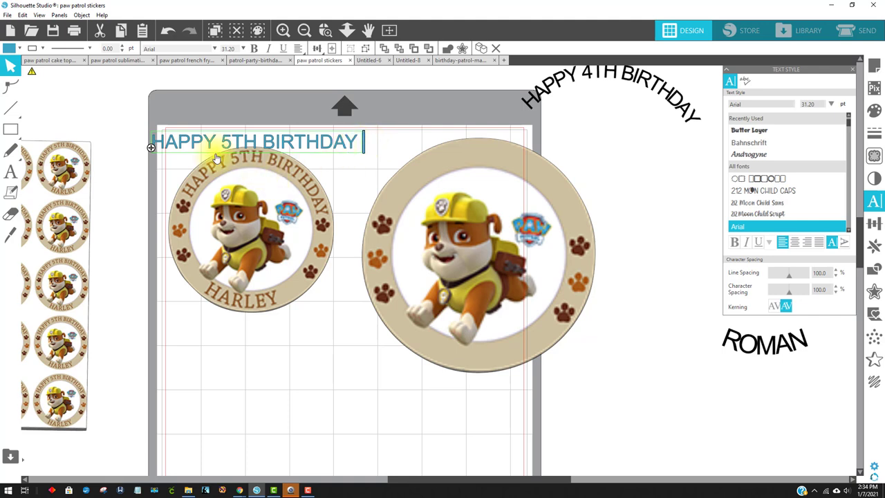
click(364, 159)
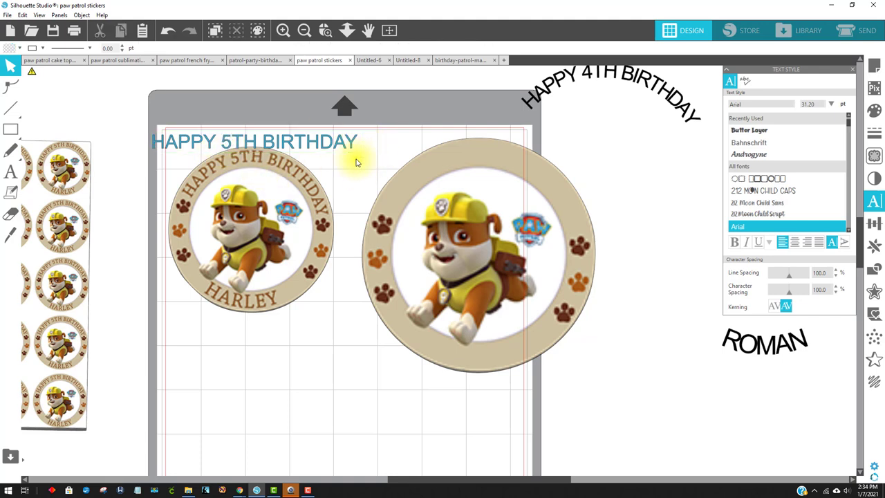
drag(347, 145, 590, 150)
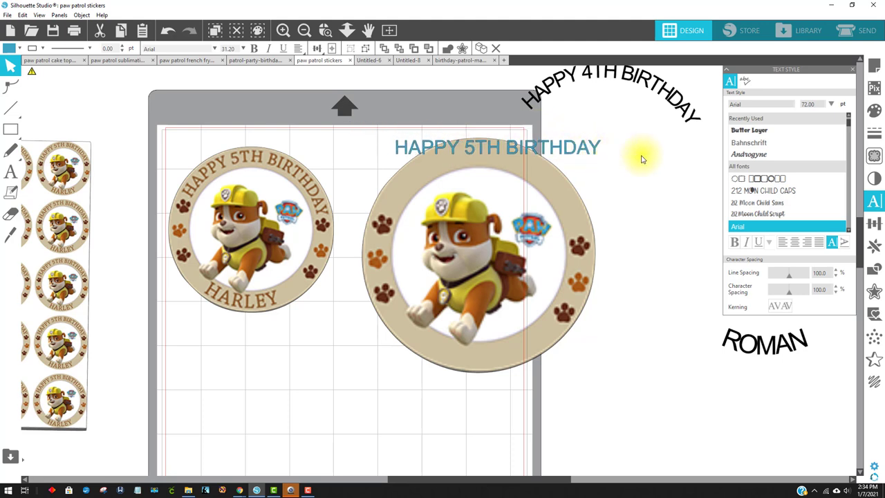
Set the HAPPY 5TH BIRTHDAY text in the Butter Layer font with a black fill.
click(591, 151)
click(764, 131)
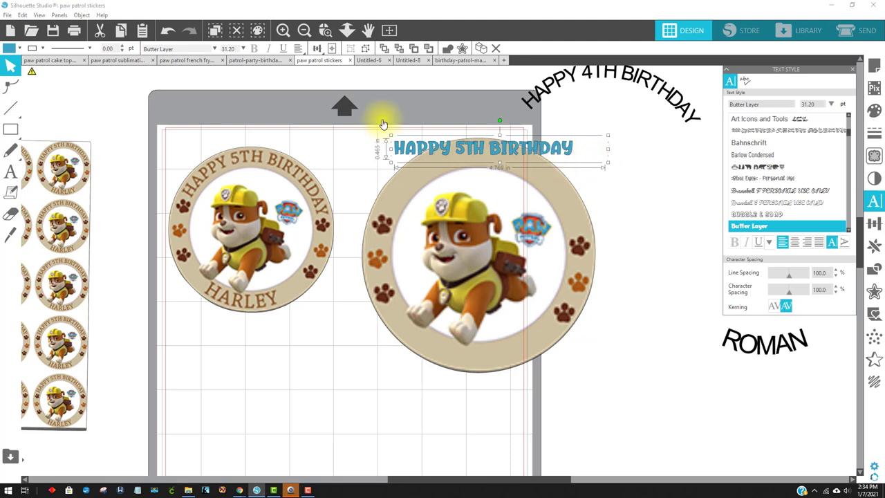
click(10, 48)
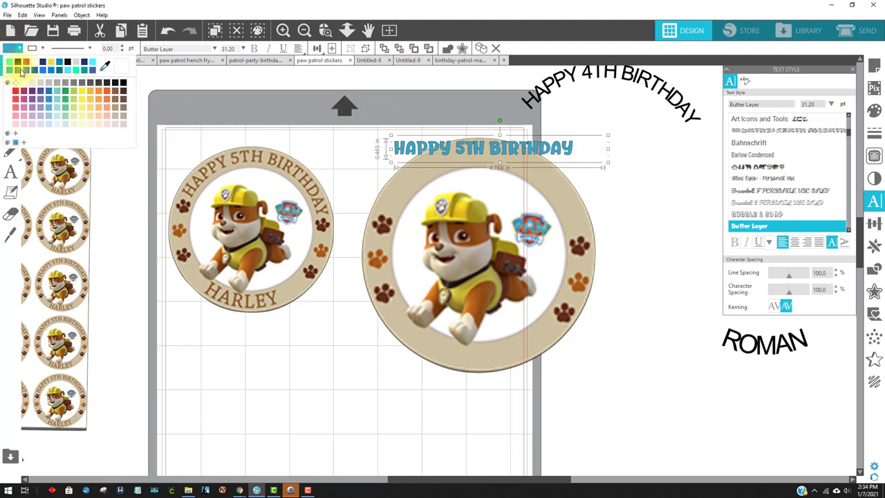
click(17, 63)
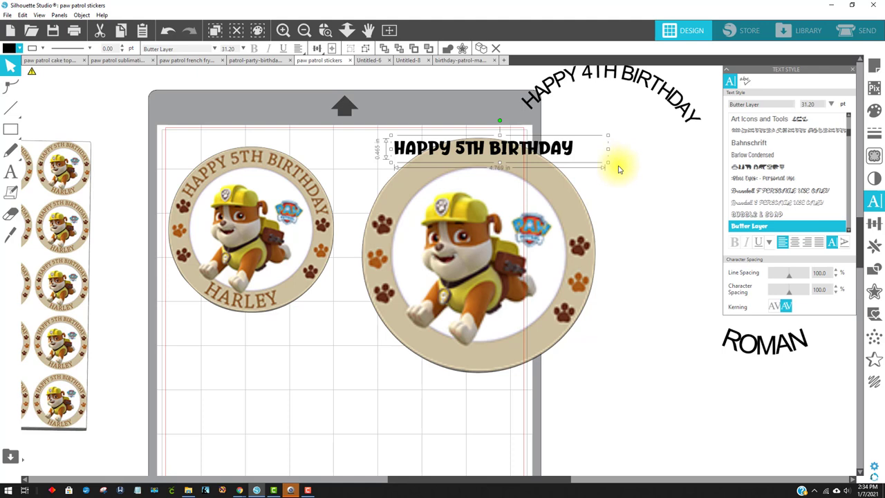
click(445, 111)
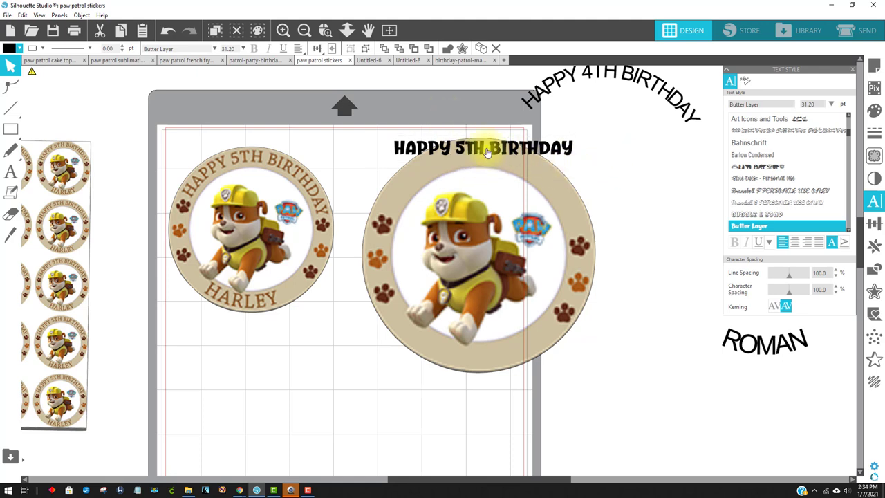
Narrow the text box, curve HAPPY 5TH BIRTHDAY along the blank sticker's upper edge, and offset it inward onto the tan border.
double_click(567, 147)
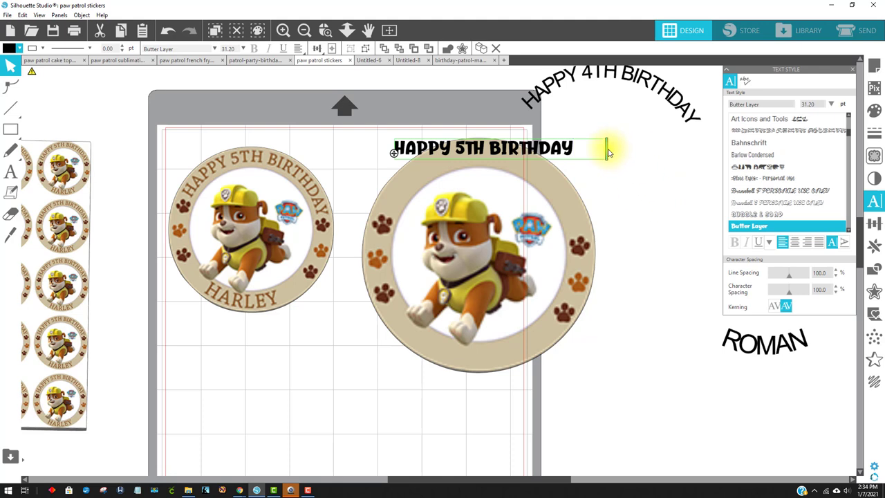
drag(606, 148, 584, 148)
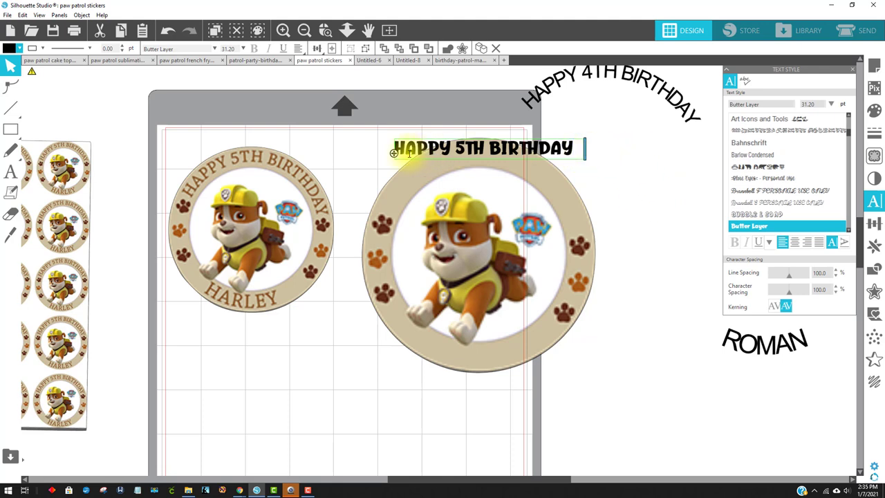
drag(397, 154, 408, 175)
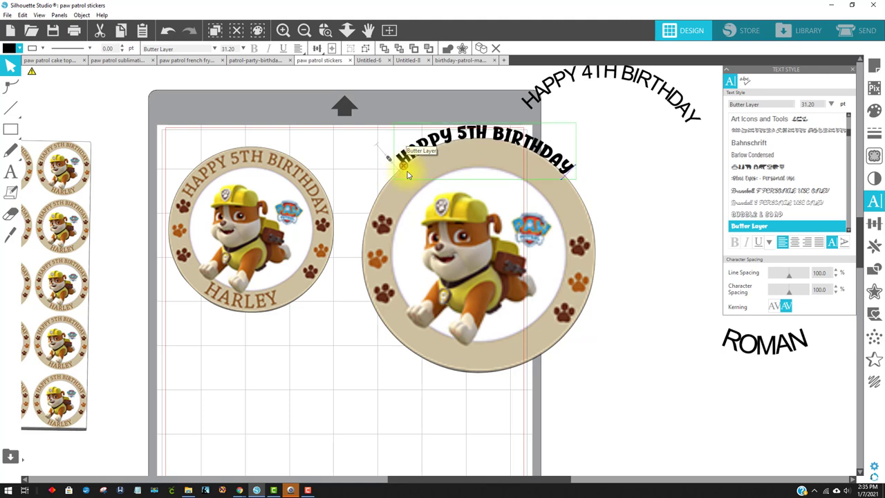
mouse_move(408, 174)
mouse_down()
mouse_move(414, 188)
mouse_move(429, 152)
mouse_move(428, 191)
mouse_move(415, 208)
mouse_move(397, 163)
mouse_move(478, 126)
mouse_move(523, 155)
mouse_move(510, 178)
mouse_move(407, 115)
mouse_move(413, 147)
mouse_move(405, 163)
mouse_up()
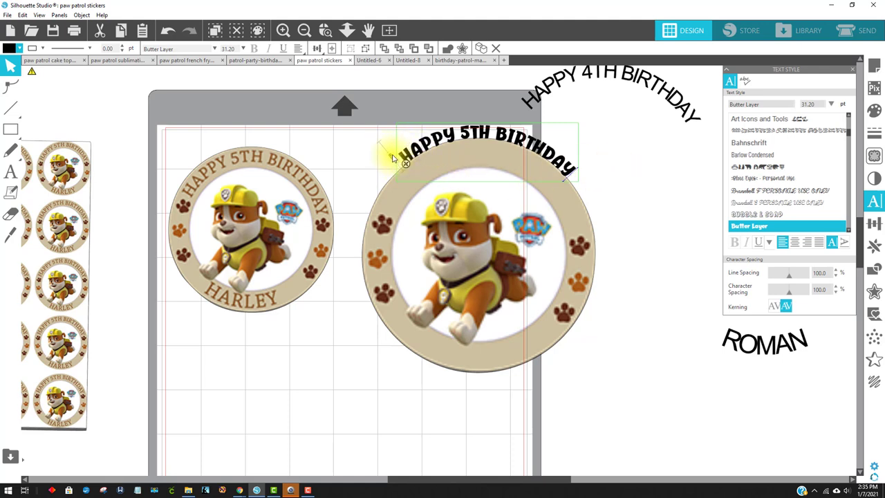
drag(391, 164, 401, 188)
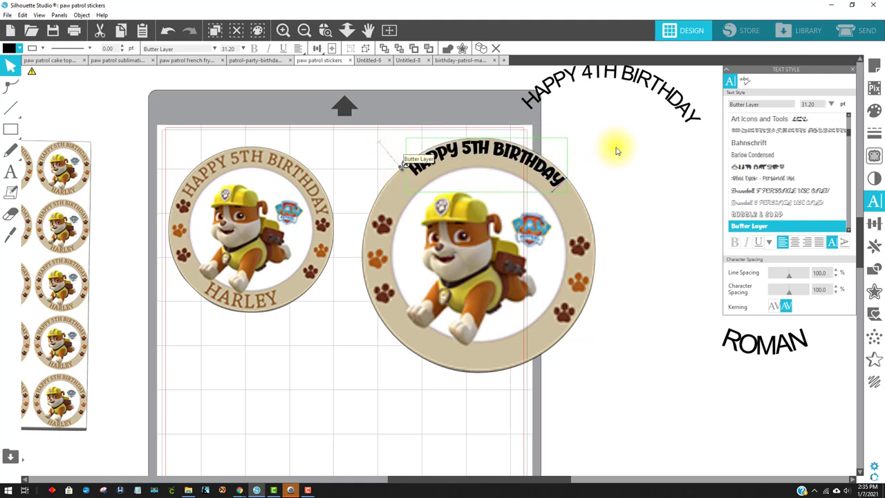
Convert the curved HAPPY 5TH BIRTHDAY text to a path and nudge it down slightly within the tan border.
right_click(487, 149)
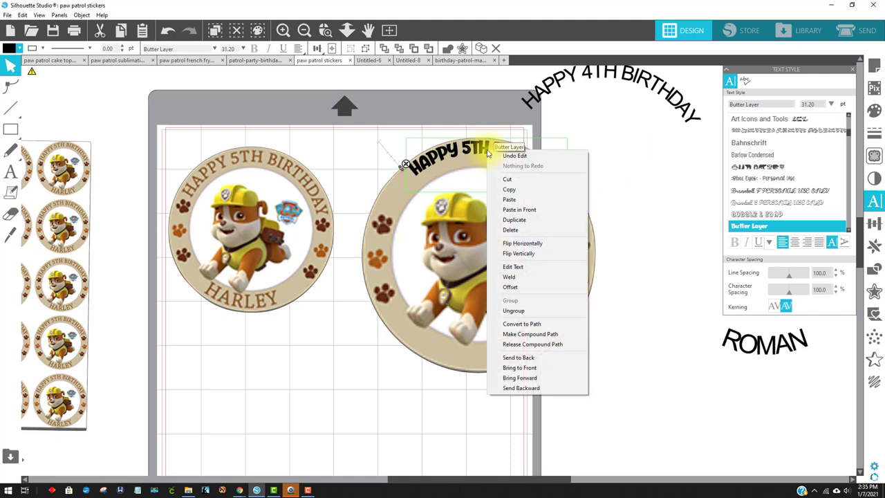
click(559, 326)
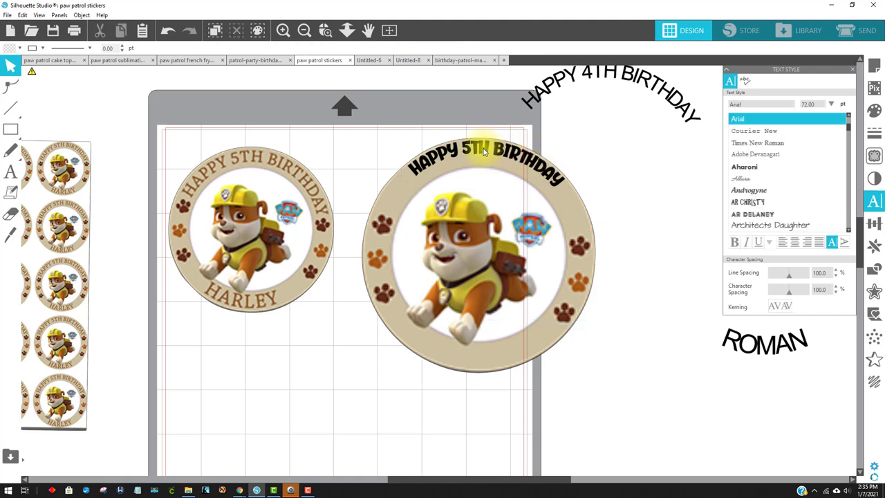
drag(484, 151, 482, 158)
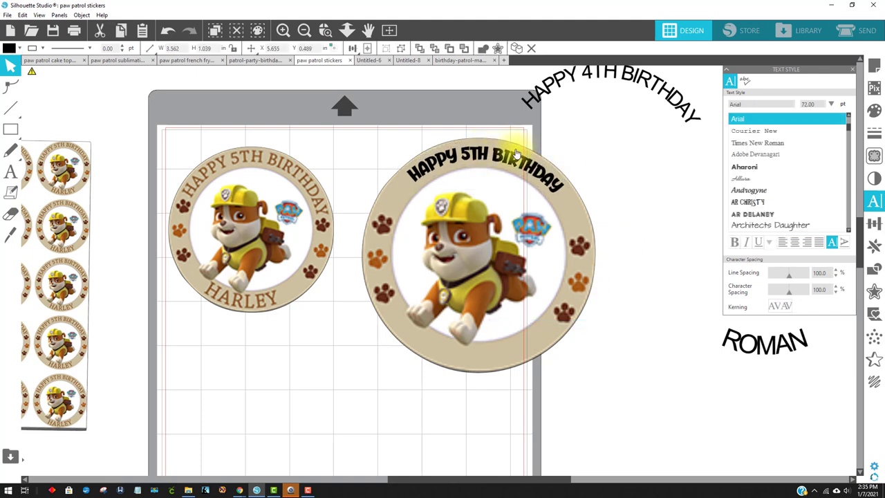
click(608, 144)
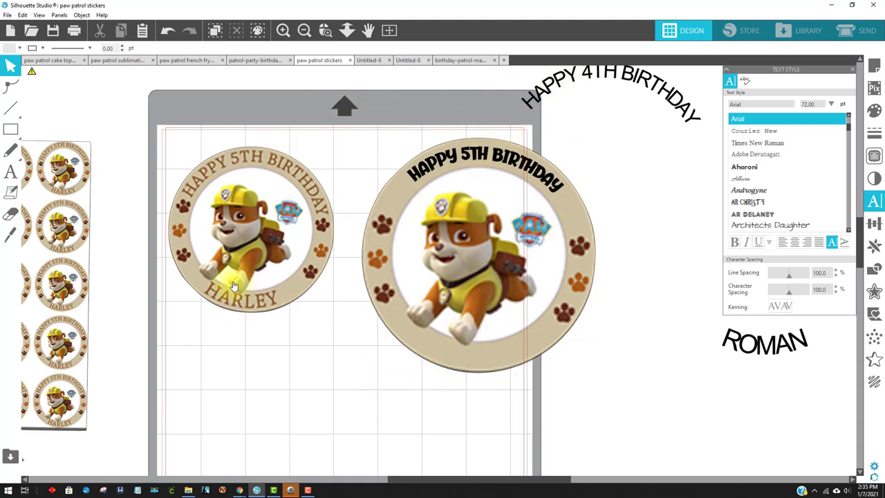
Add the child's name as a new text object just below the blank round sticker.
click(11, 172)
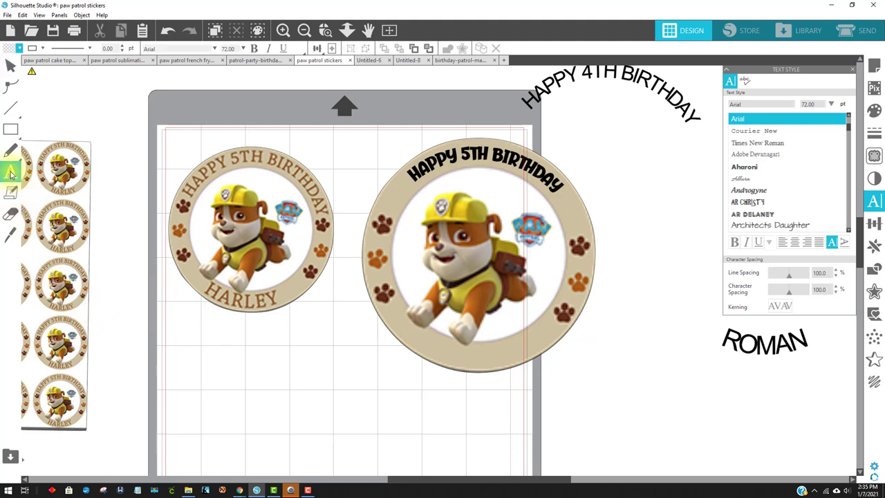
click(386, 421)
text(HARLEY)
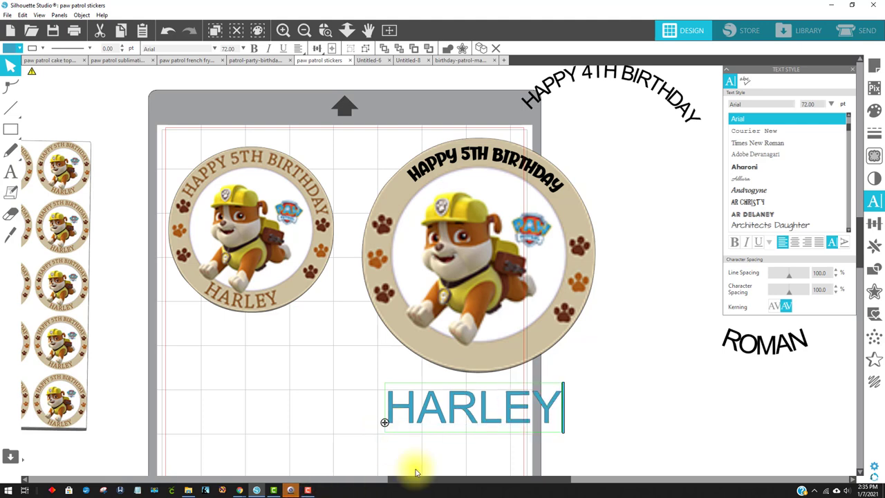
click(608, 399)
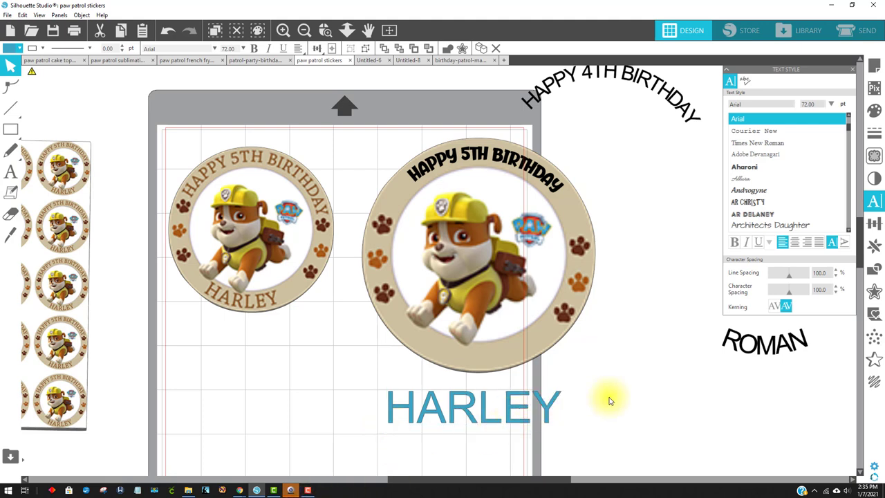
Scale the child's name down to about 41 pt and place it just below the sticker, centred under it.
click(551, 415)
drag(566, 440, 488, 367)
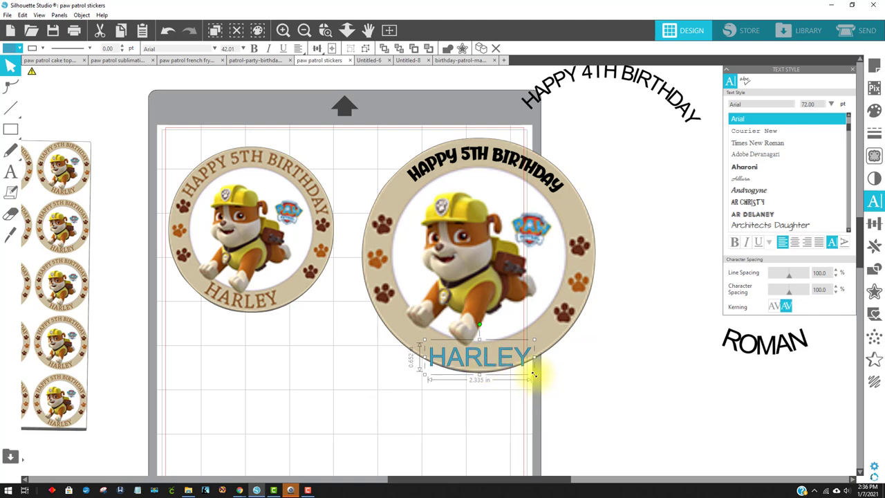
mouse_move(484, 367)
mouse_down()
mouse_move(491, 395)
mouse_move(492, 377)
mouse_up()
key(ctrl+z)
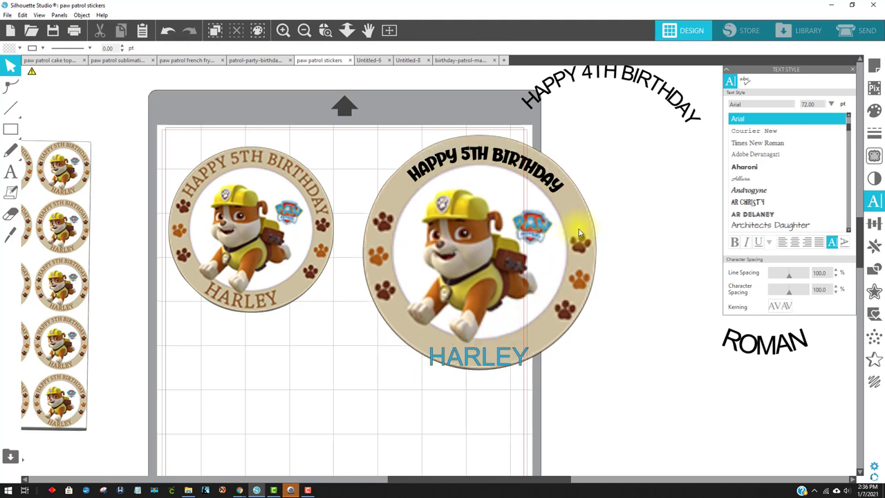
drag(574, 237, 500, 330)
click(479, 364)
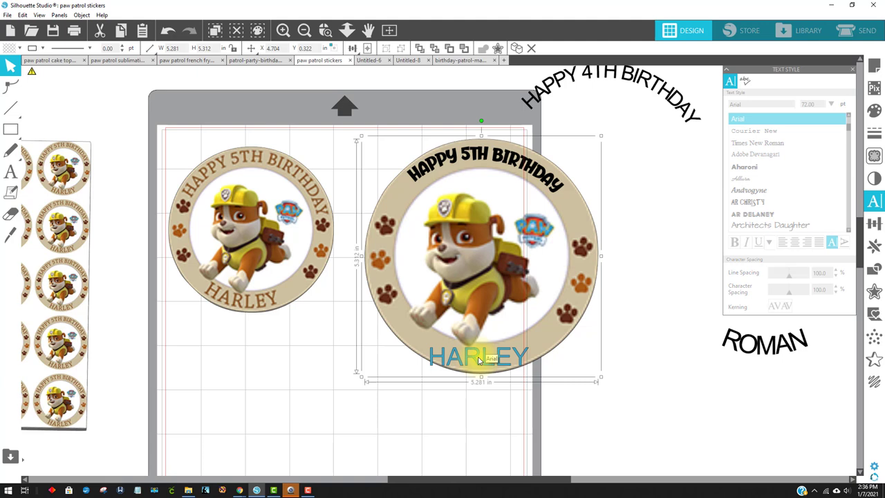
drag(479, 359, 482, 411)
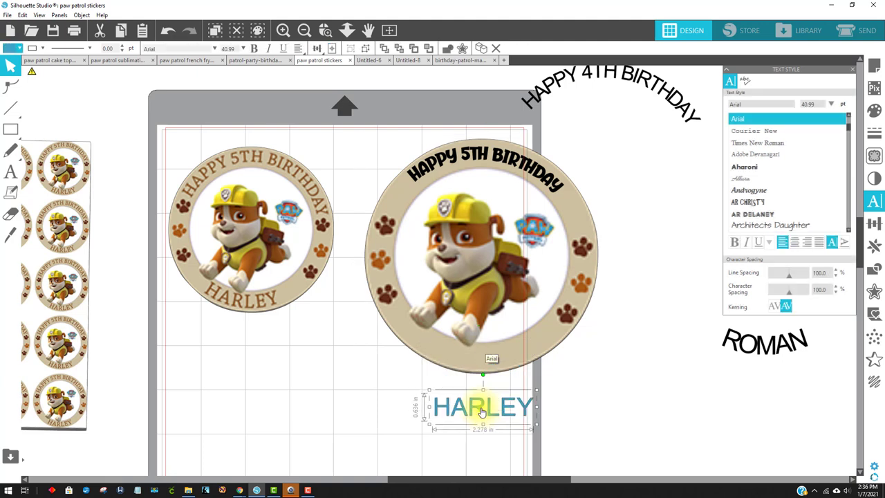
Curve the child's name along the sticker's lower edge and offset it inward so it reads upright on the tan border.
double_click(483, 412)
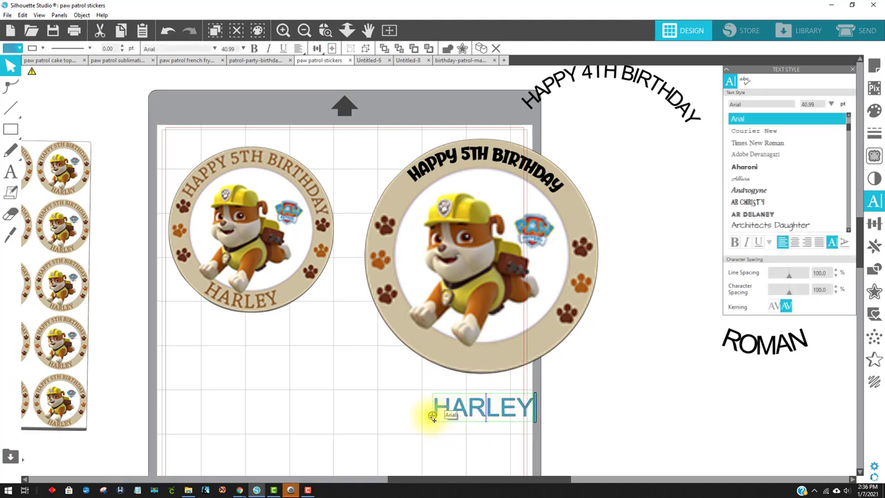
drag(431, 415, 440, 373)
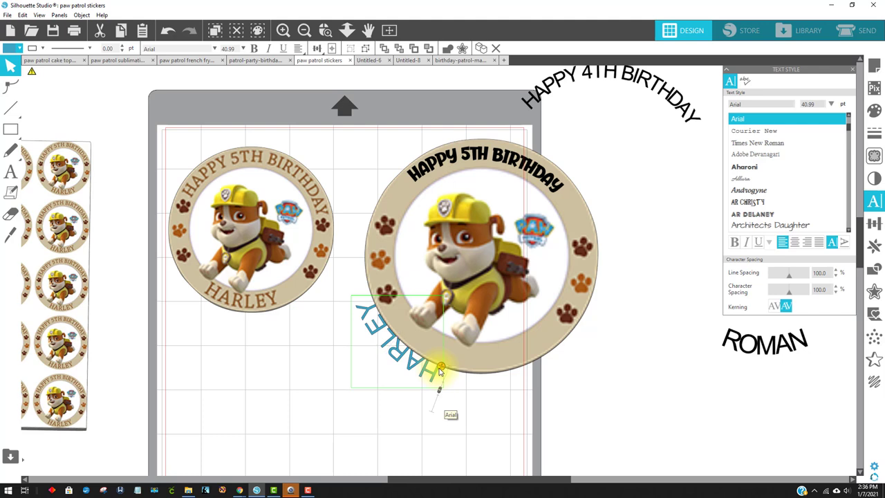
drag(439, 371, 426, 356)
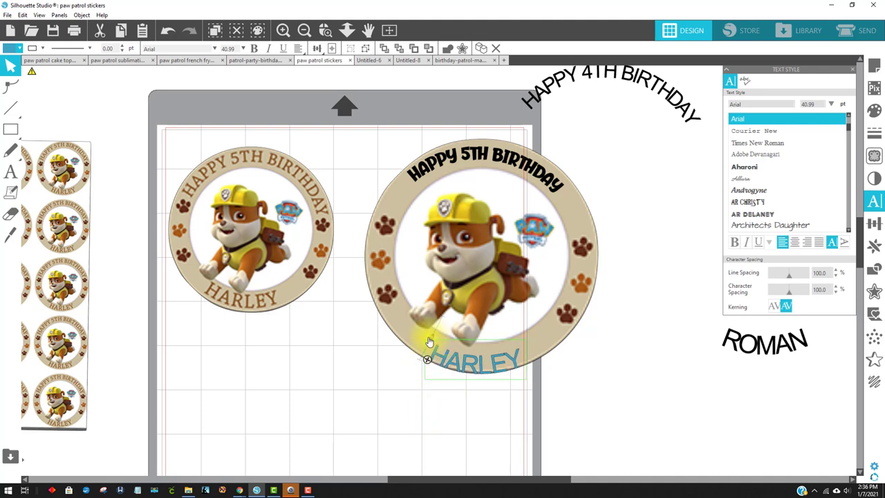
drag(433, 338, 434, 335)
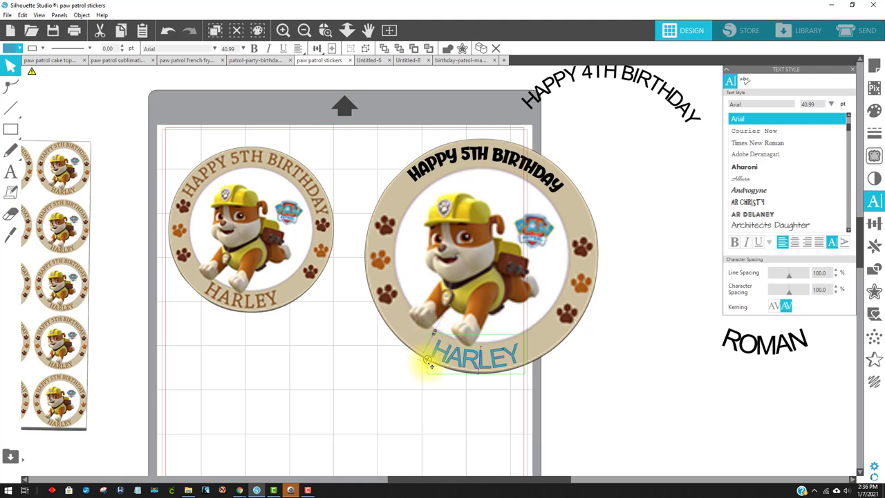
drag(427, 362, 497, 375)
click(563, 385)
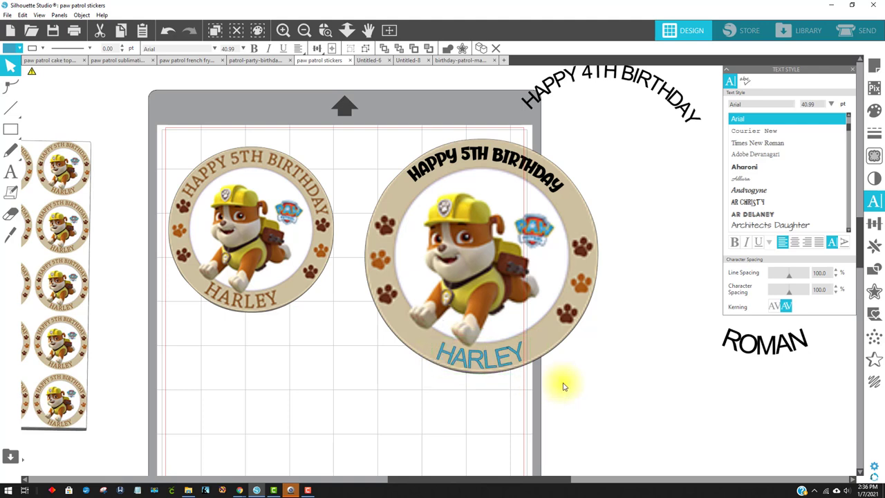
Fill the curved child's name on the sticker's lower border with black.
click(502, 369)
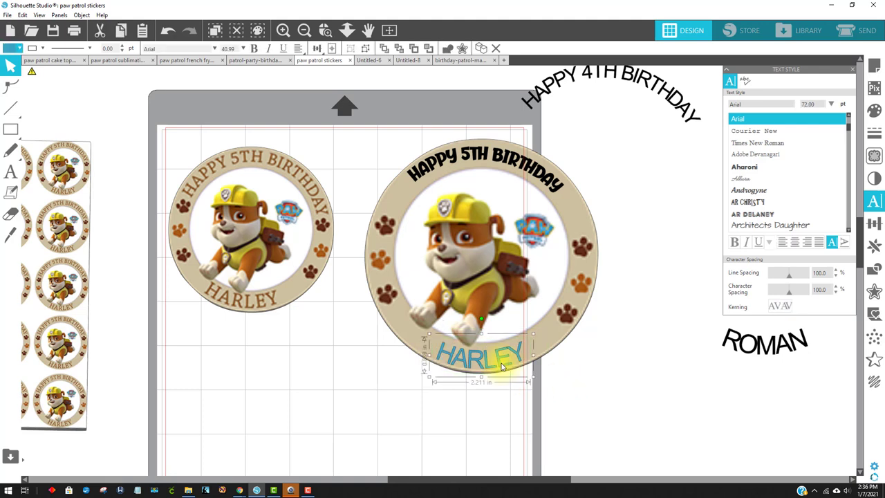
click(9, 48)
click(8, 58)
Delete the black curved HAPPY 5TH BIRTHDAY text from the large sticker.
click(524, 158)
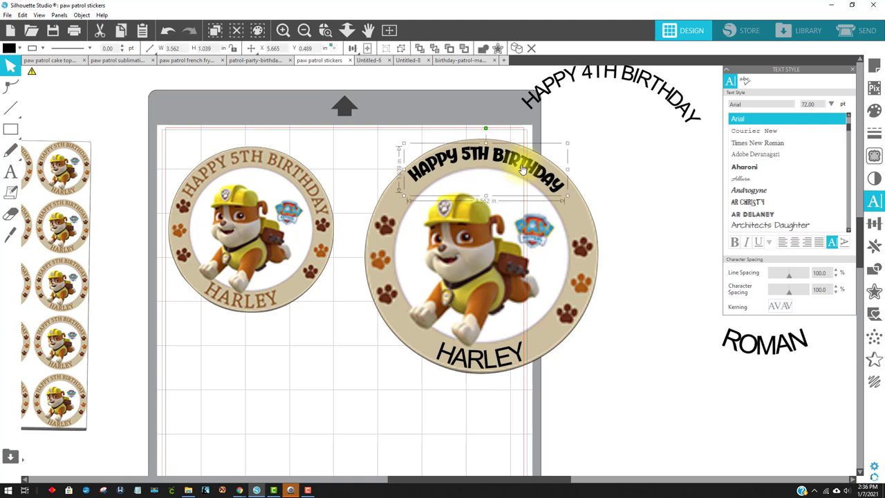
drag(523, 170, 564, 135)
key(Delete)
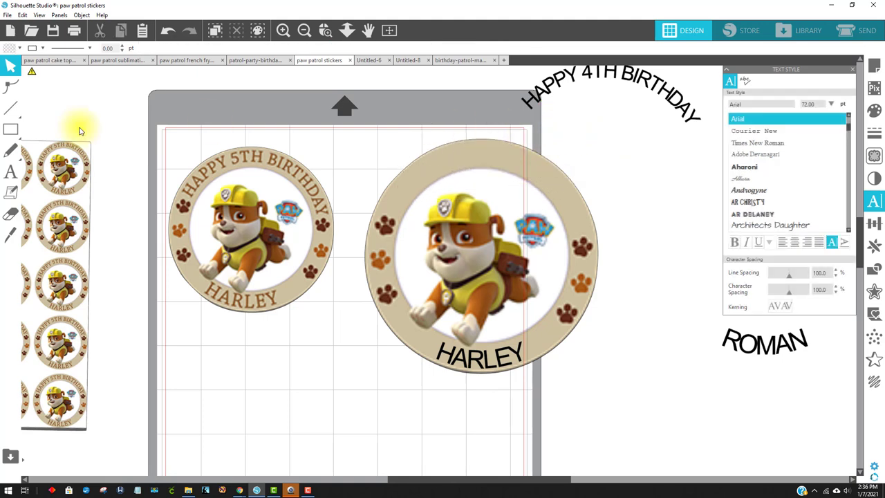
Add new HAPPY 5TH BIRTHDAY text above the stickers and widen its text box so it fits on one line.
click(10, 171)
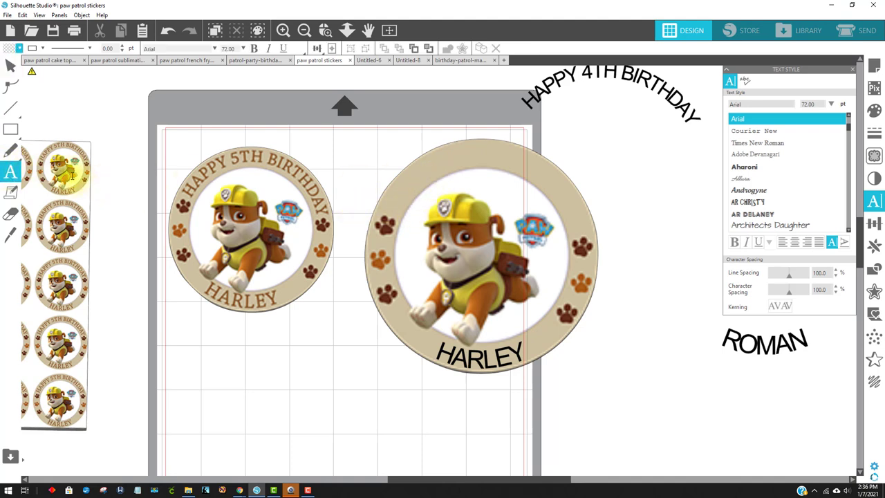
click(585, 178)
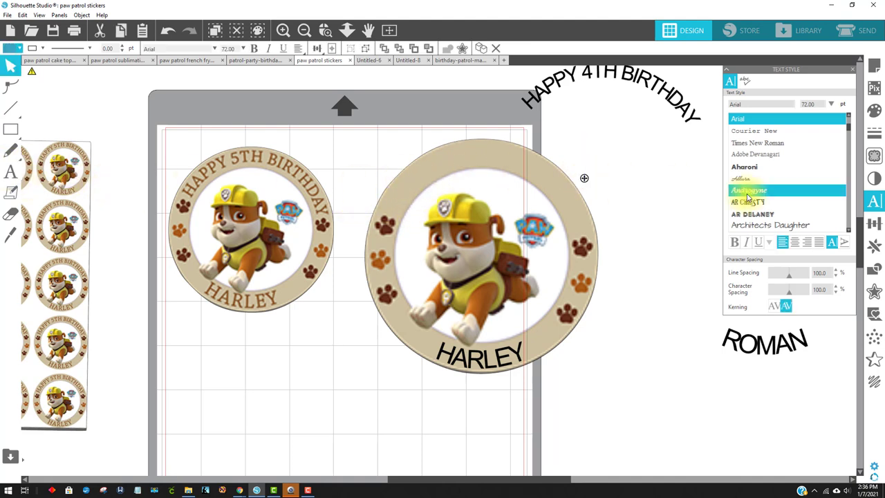
text(HAPPY 5TH)
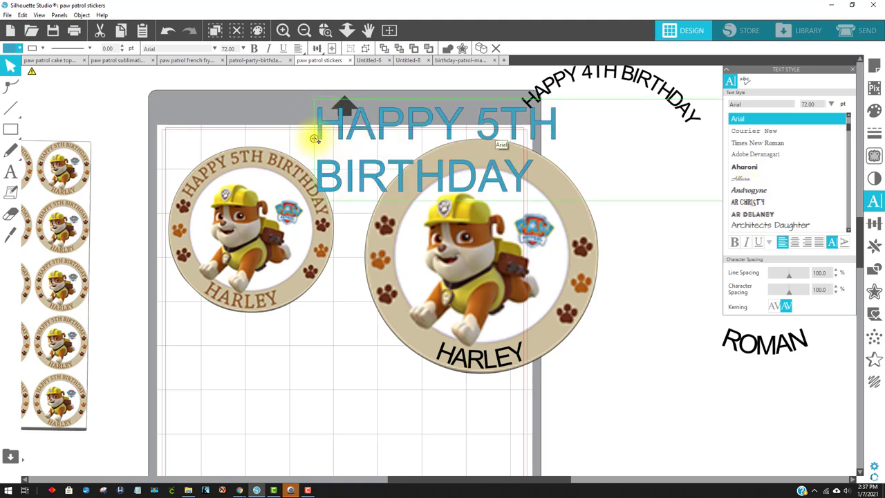
drag(314, 138, 211, 109)
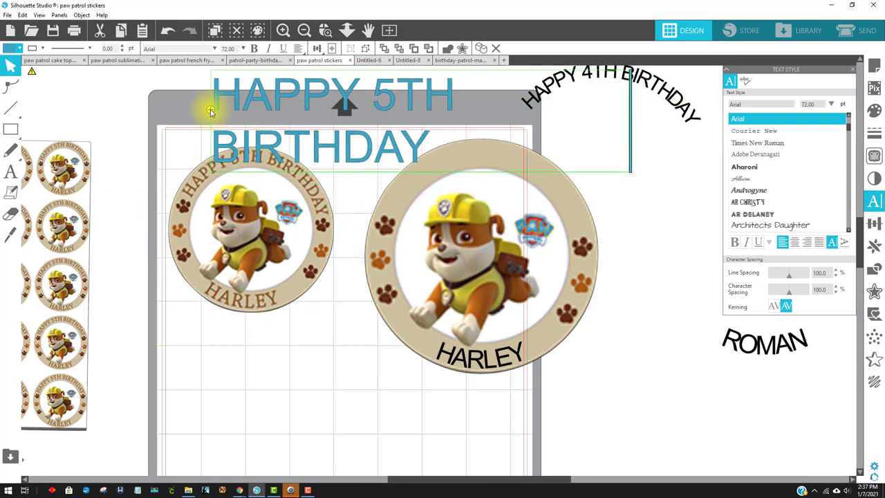
drag(631, 124, 712, 124)
click(656, 128)
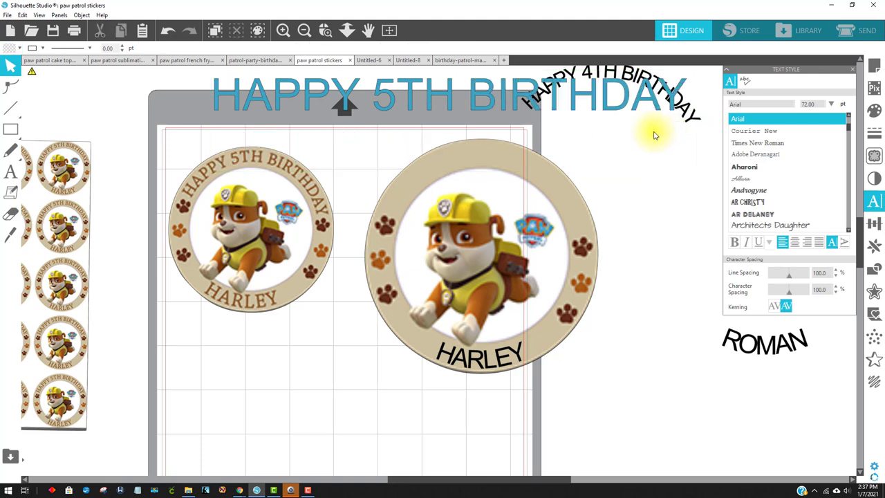
Scale the HAPPY 5TH BIRTHDAY text down to about 32.7 pt and place it across the upper part of the large sticker.
click(494, 103)
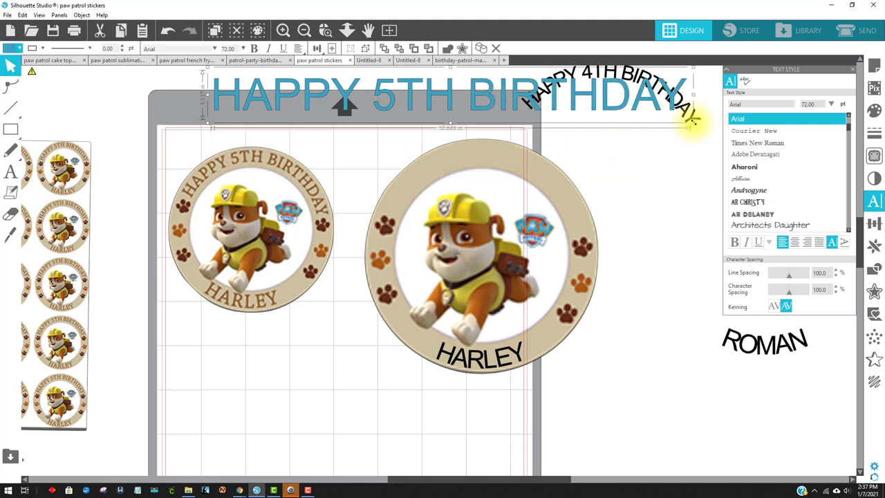
drag(691, 121, 420, 96)
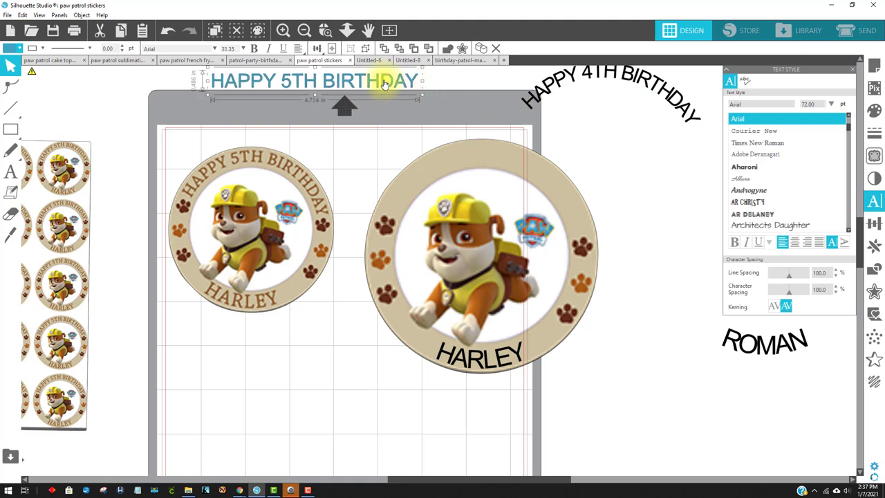
drag(370, 85, 553, 159)
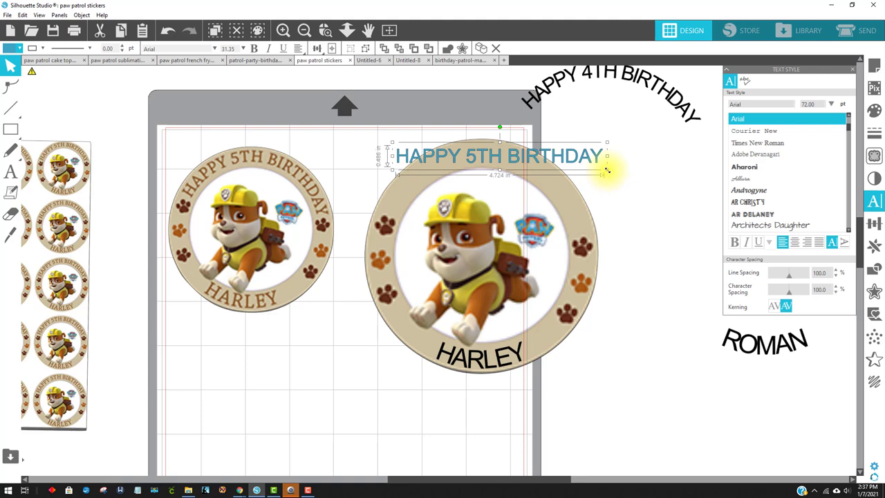
drag(607, 170, 616, 173)
Shift the sticker under the HAPPY 5TH BIRTHDAY text, then curve the text along its upper edge and offset it onto the tan border.
drag(526, 158, 538, 155)
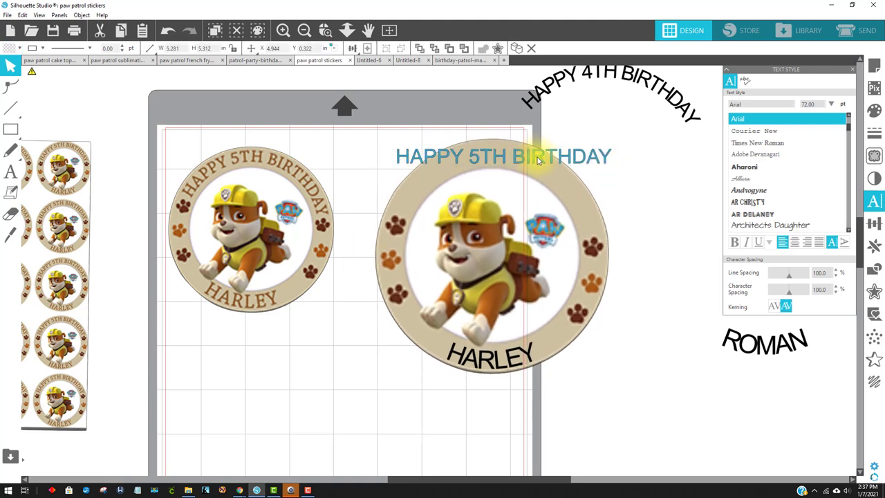
double_click(591, 156)
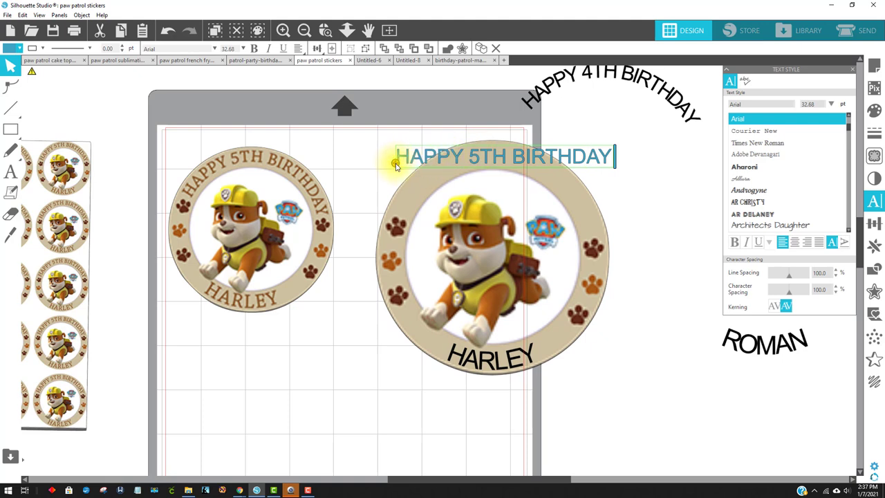
drag(395, 164, 404, 198)
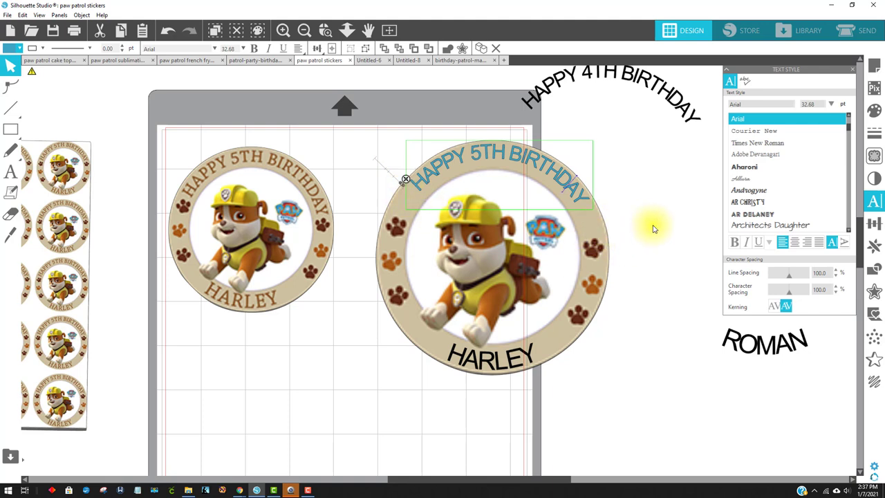
Try to convert the curved text to a path with the sticker selected, and undo the conversion.
right_click(602, 231)
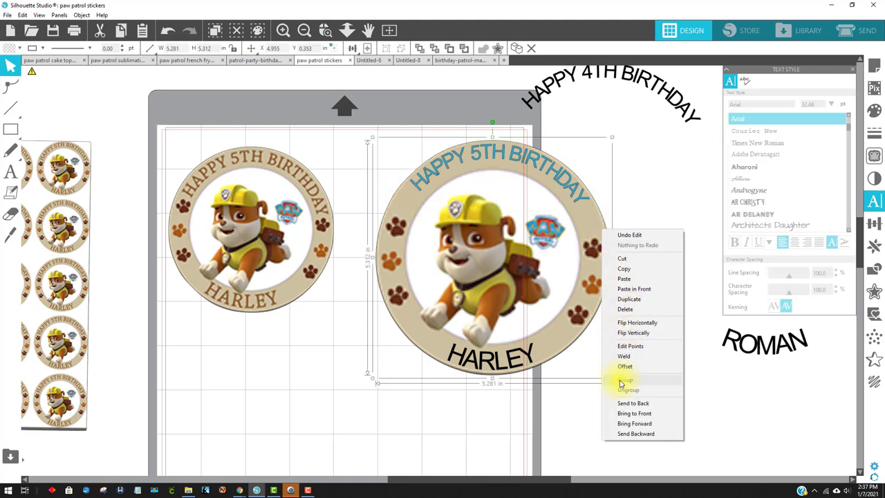
click(522, 158)
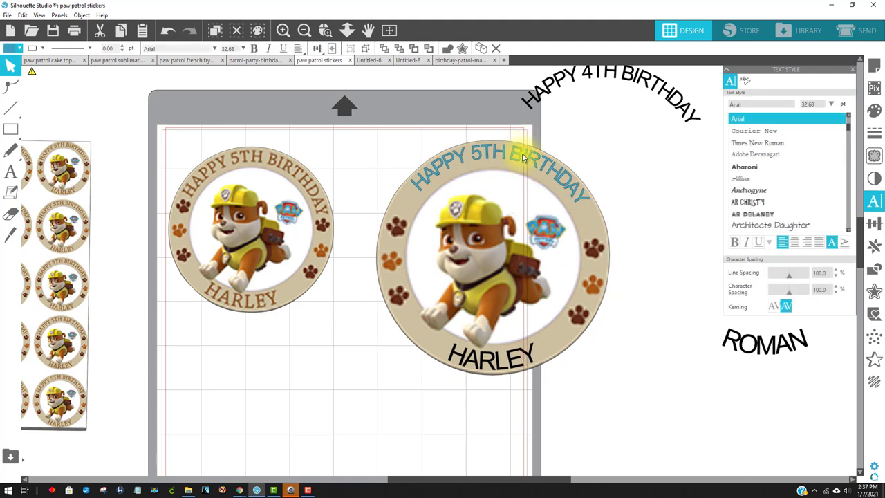
right_click(522, 153)
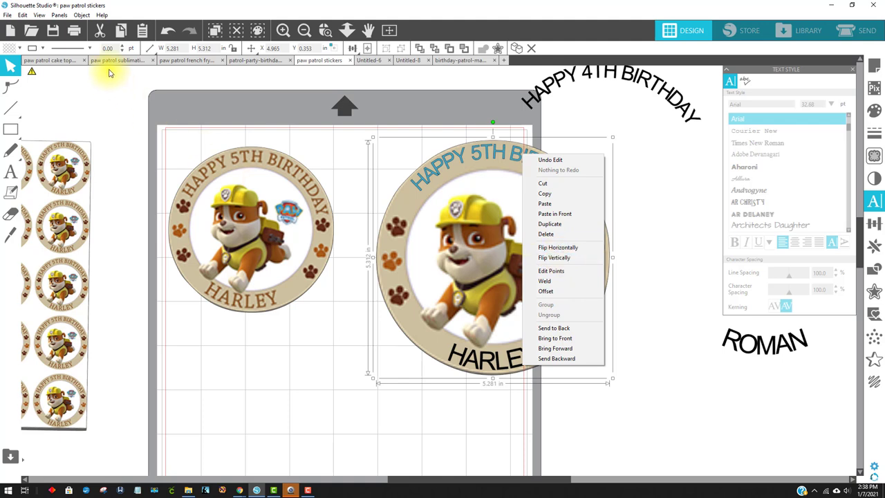
click(81, 14)
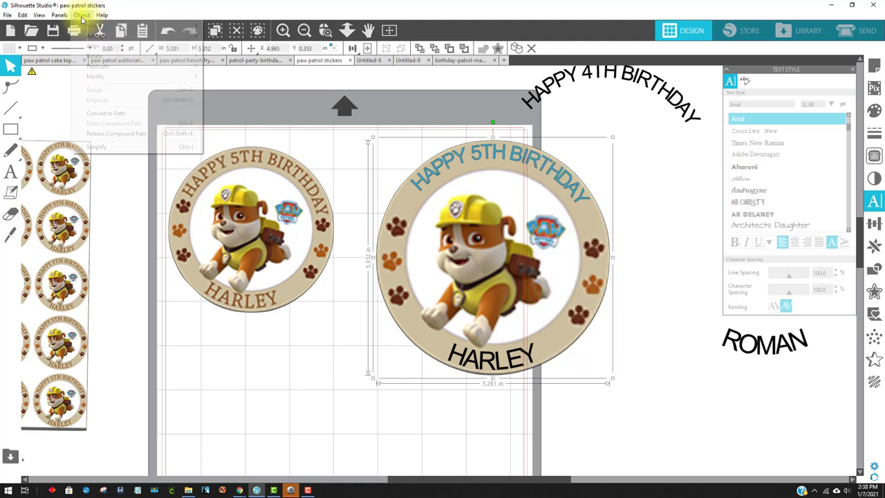
click(105, 113)
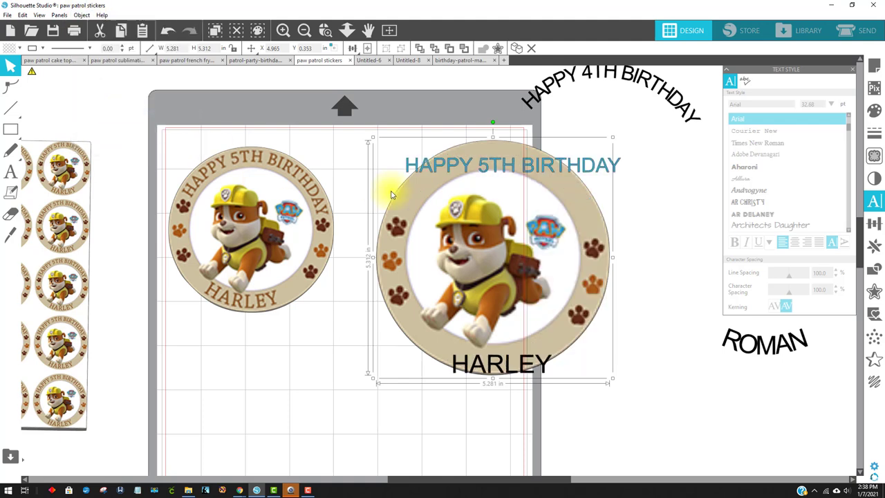
click(169, 33)
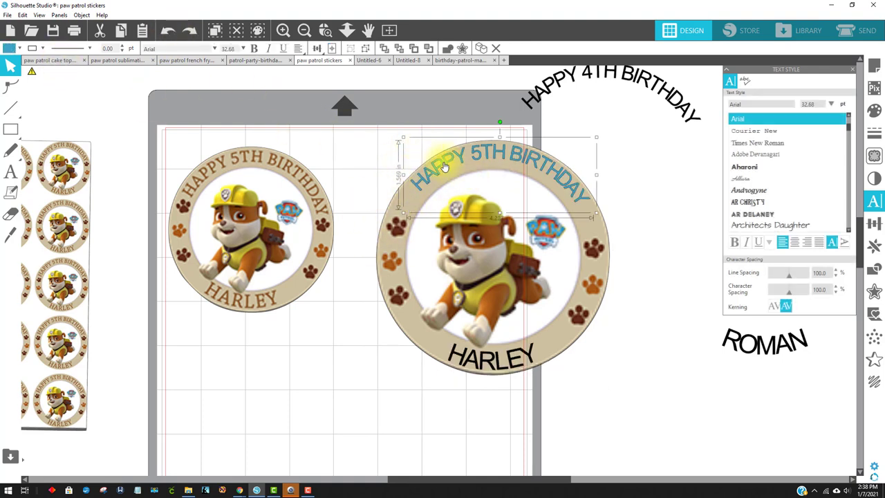
Convert the curved HAPPY 5TH BIRTHDAY text to a path and move it down slightly to centre it within the tan border.
click(83, 15)
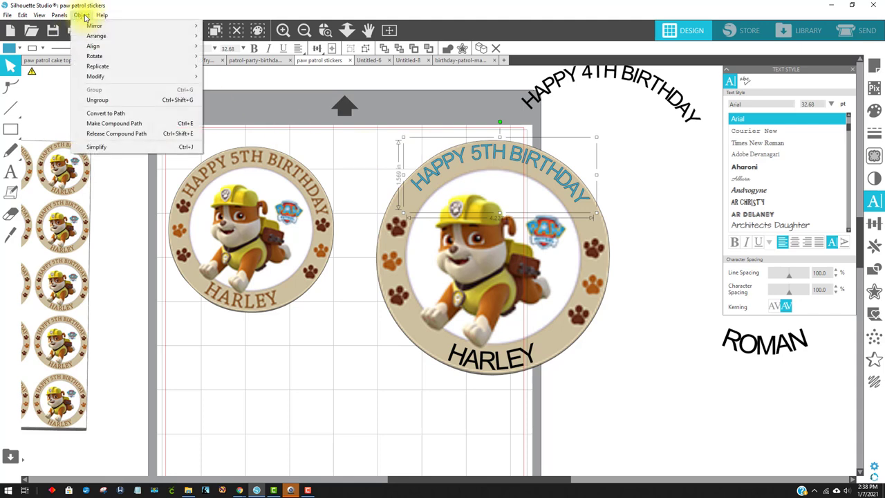
click(97, 115)
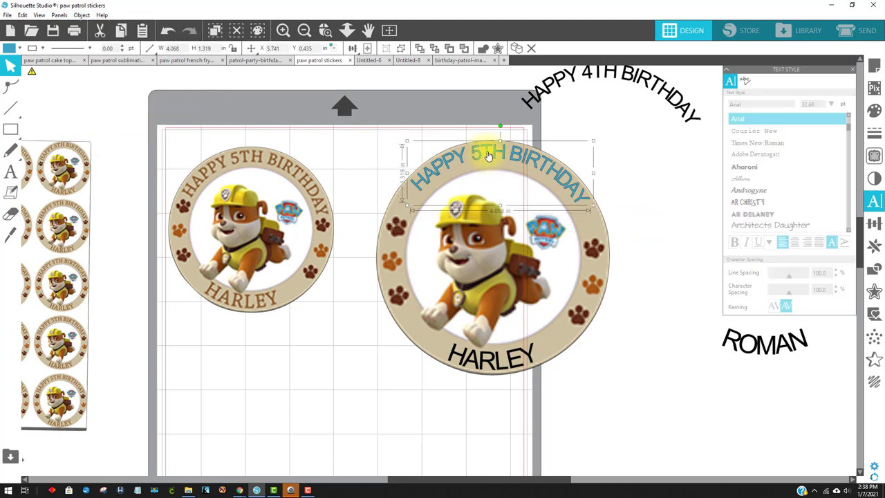
drag(488, 155, 486, 160)
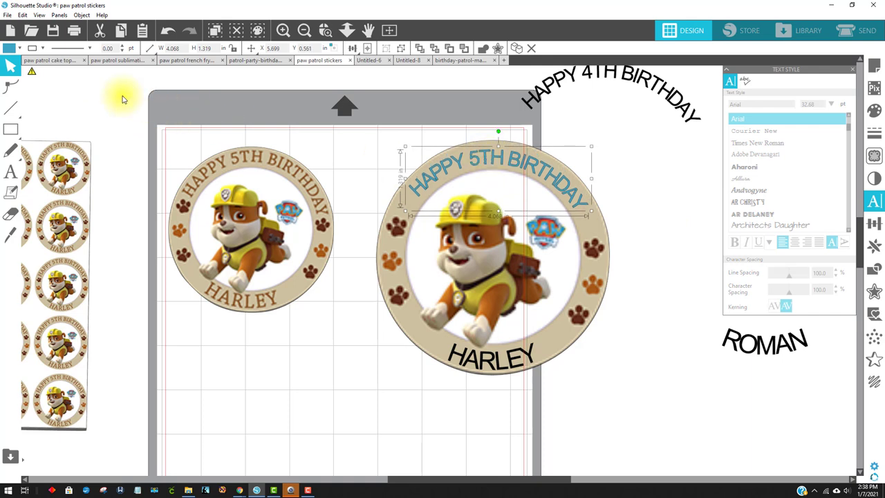
Fill the curved HAPPY 5TH BIRTHDAY text on the large sticker with black.
click(10, 48)
click(13, 63)
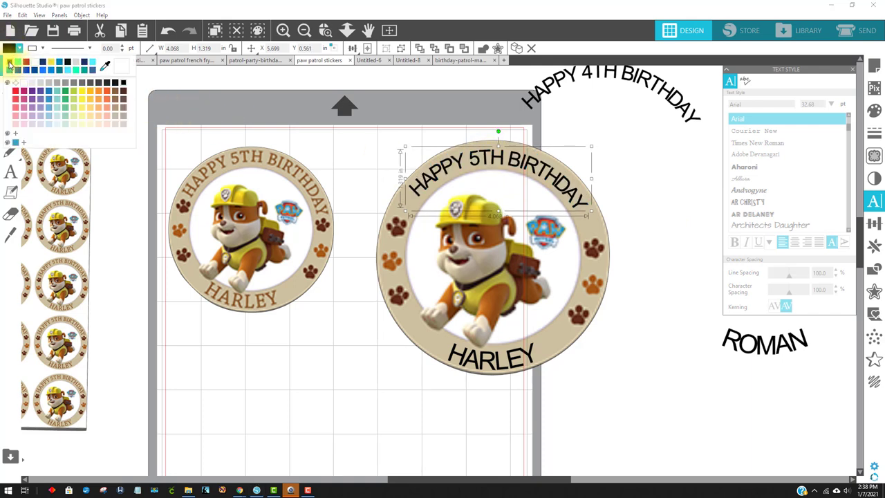
click(664, 326)
Try to group the large sticker with its two curved texts and scale the group down, and undo the changes.
drag(643, 384, 373, 137)
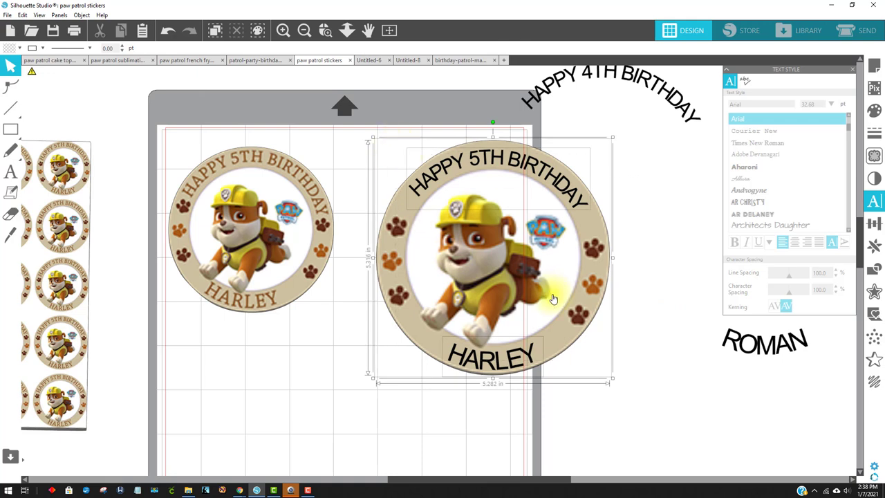
right_click(602, 355)
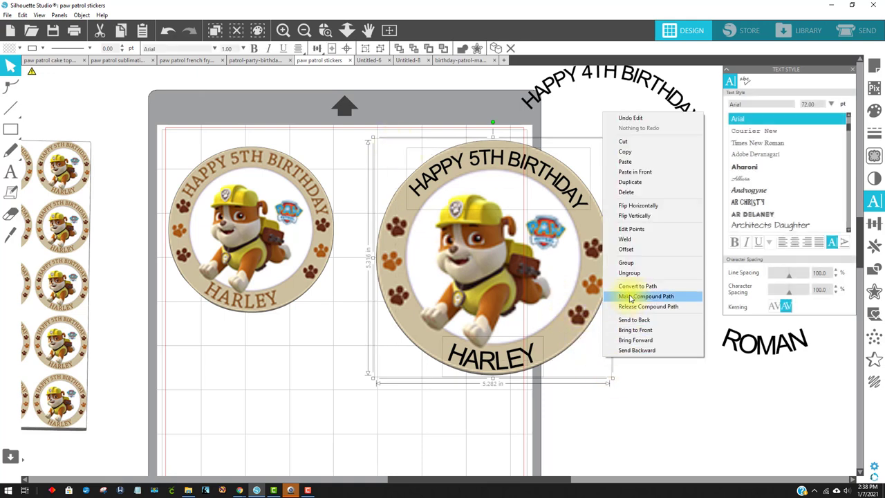
click(626, 262)
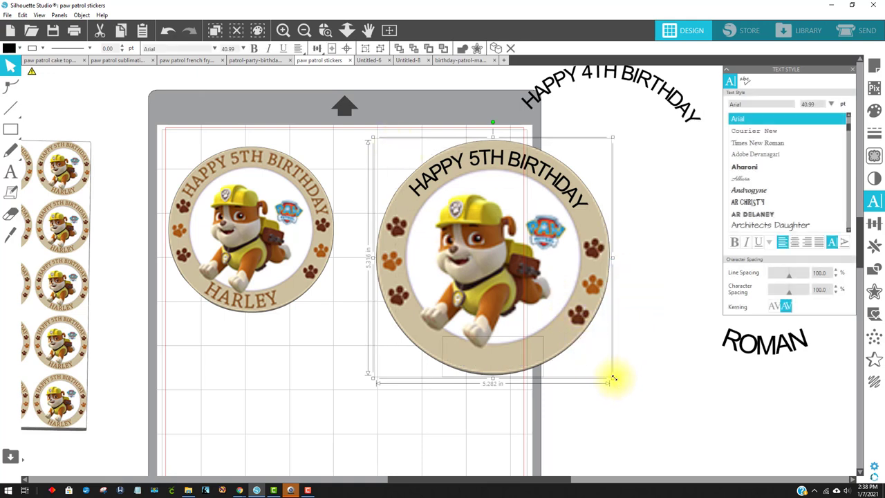
drag(613, 378, 520, 310)
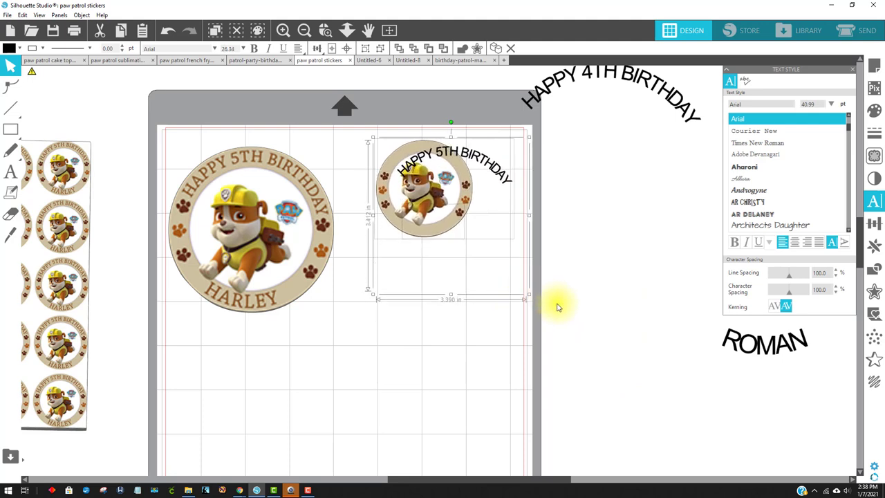
click(168, 32)
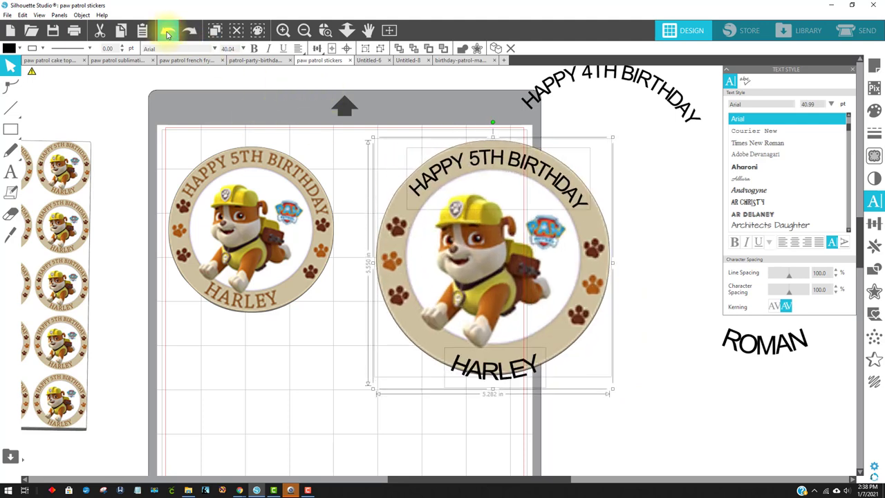
click(168, 32)
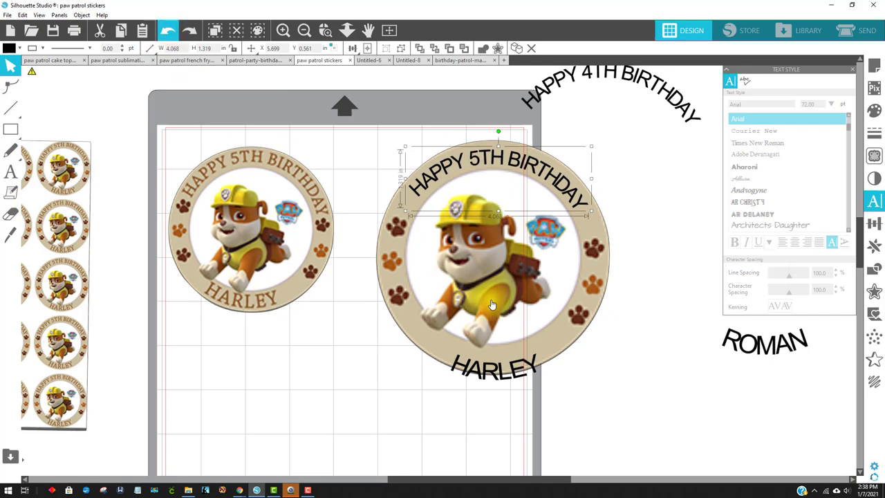
Convert the curved name text on the lower border of the large sticker to a path.
click(504, 367)
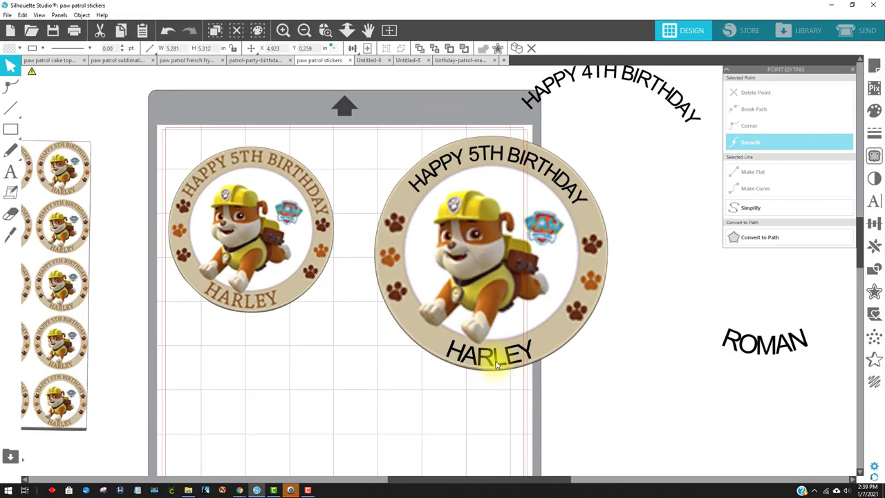
click(474, 346)
click(81, 14)
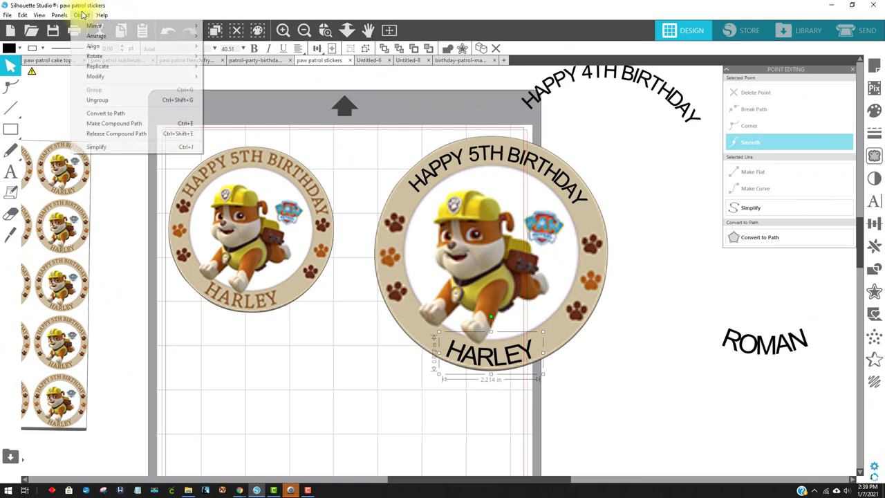
click(110, 115)
Group the large sticker with its birthday text and name text.
drag(597, 392, 378, 150)
right_click(439, 179)
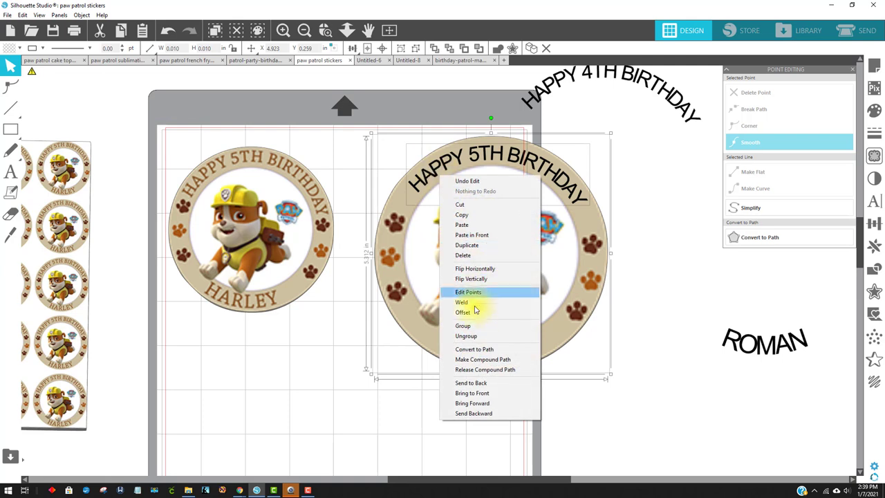
click(483, 334)
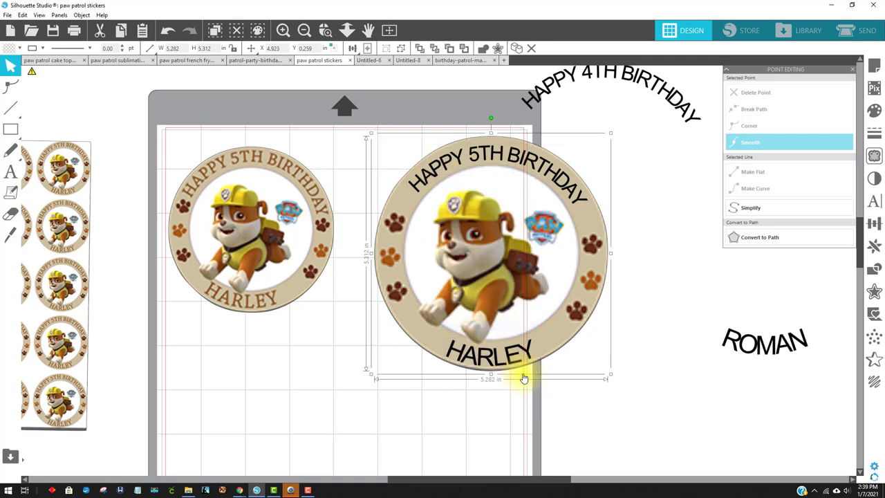
click(627, 393)
click(588, 350)
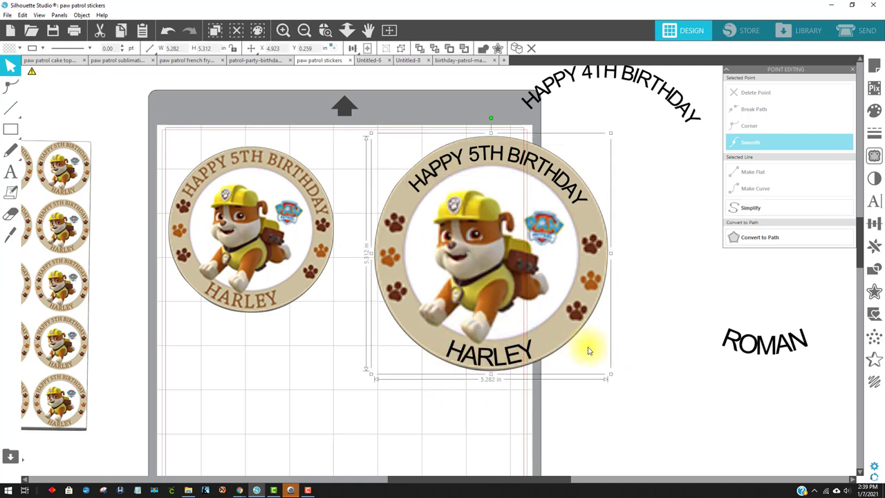
Scale the grouped sticker down to about 1.97 in wide and place it on the page, moving the original sticker off the mat.
drag(611, 375, 468, 228)
drag(303, 271, 802, 326)
drag(442, 215, 341, 227)
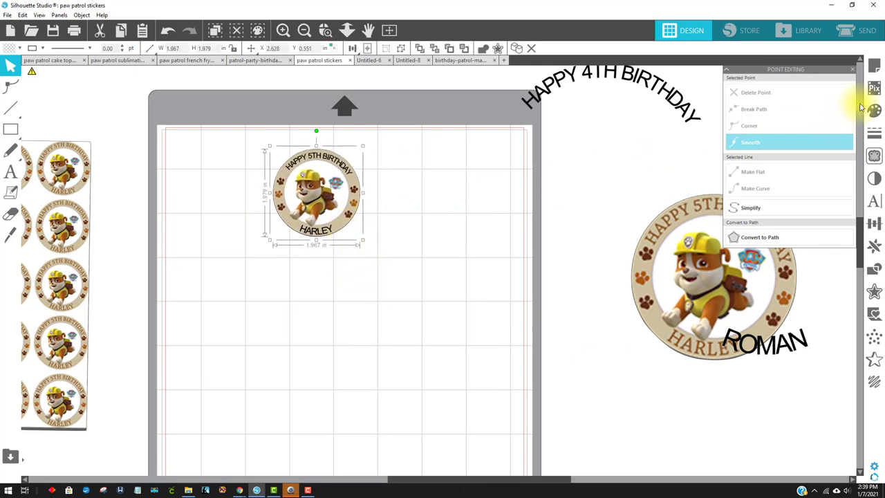
Turn on registration marks for the sticker page.
click(877, 67)
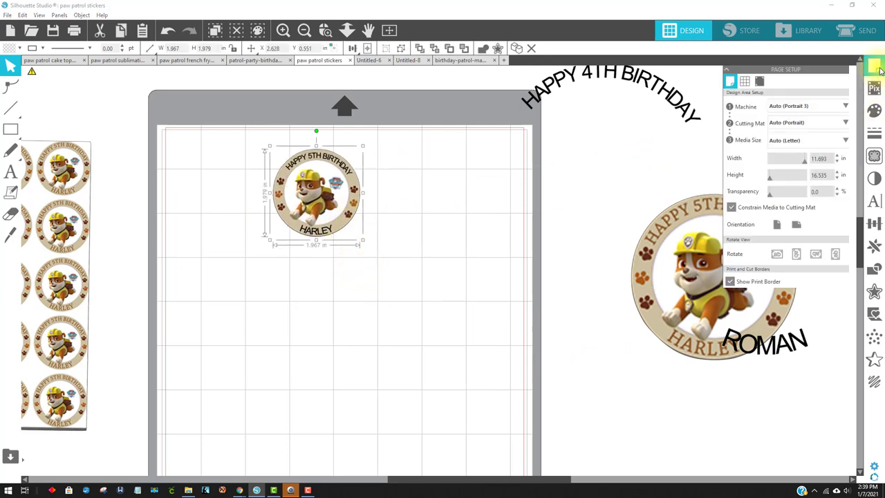
click(760, 83)
click(734, 106)
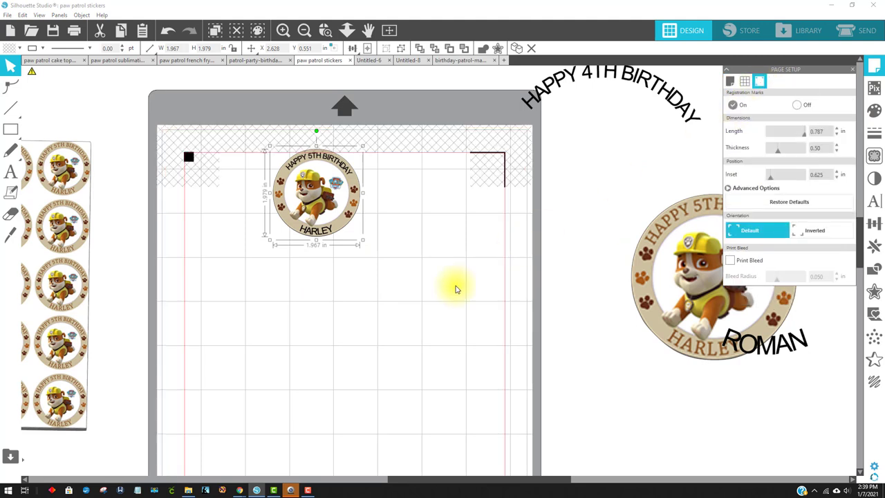
Shift the small sticker down inside the cut border and fill the page with copies of it.
drag(318, 217, 314, 231)
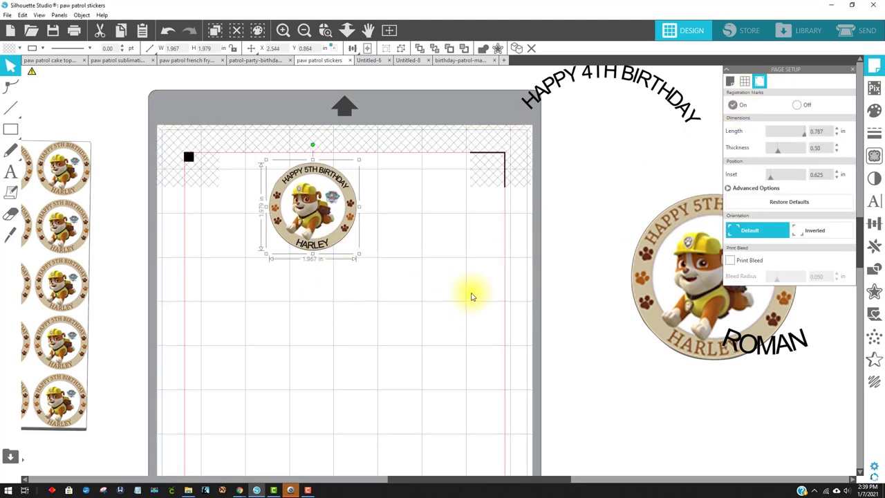
click(875, 247)
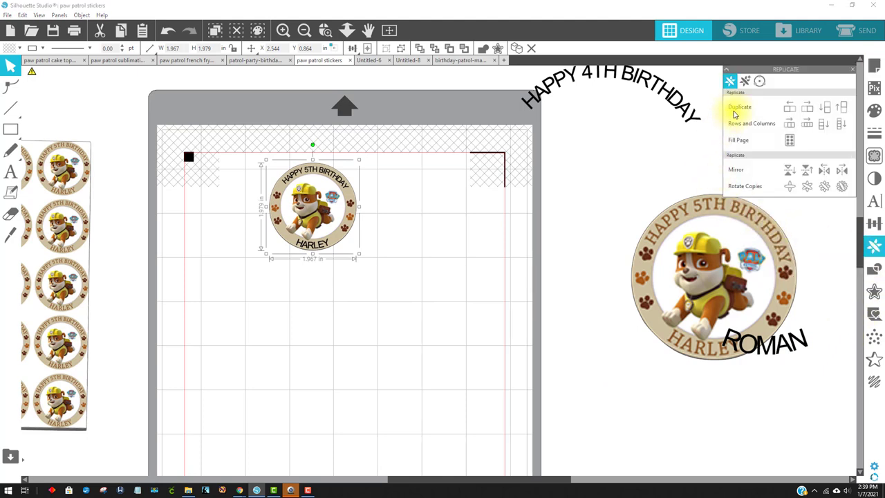
click(793, 143)
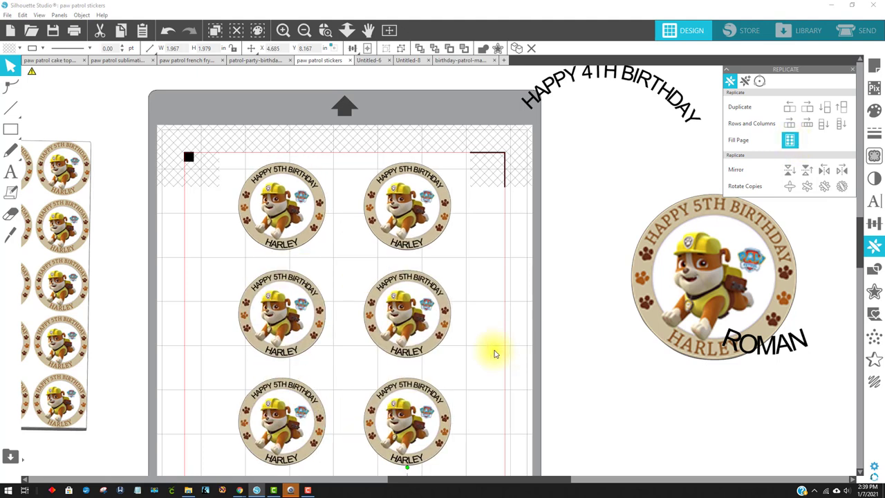
Rearrange the sticker copies on the page, spreading the upper rows outward to free space between the two columns.
scroll(498, 357, down, 3)
scroll(512, 381, down, 2)
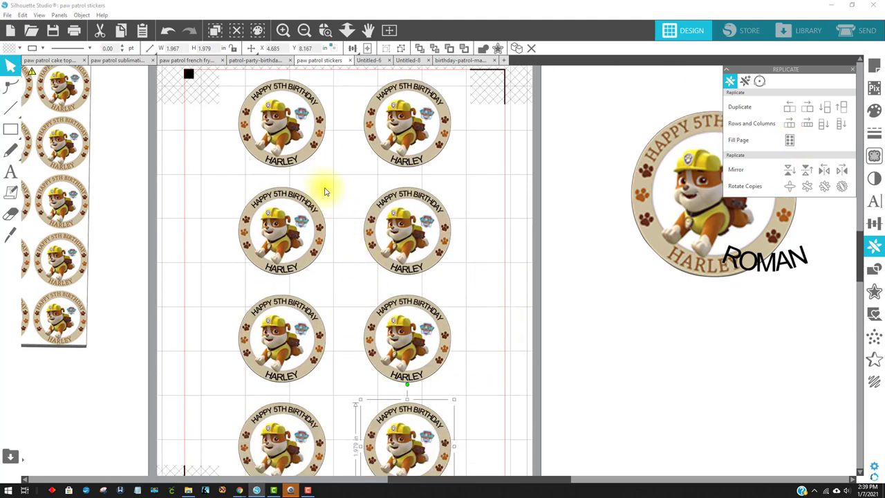
click(294, 154)
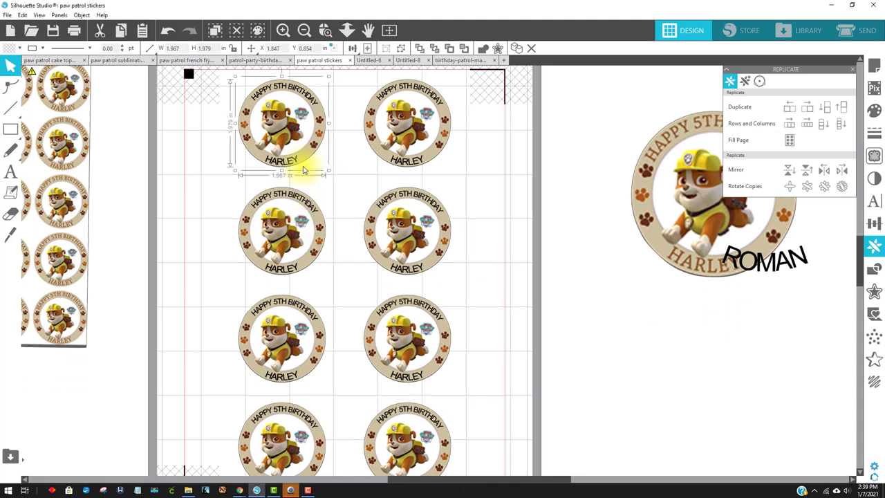
drag(294, 154, 280, 150)
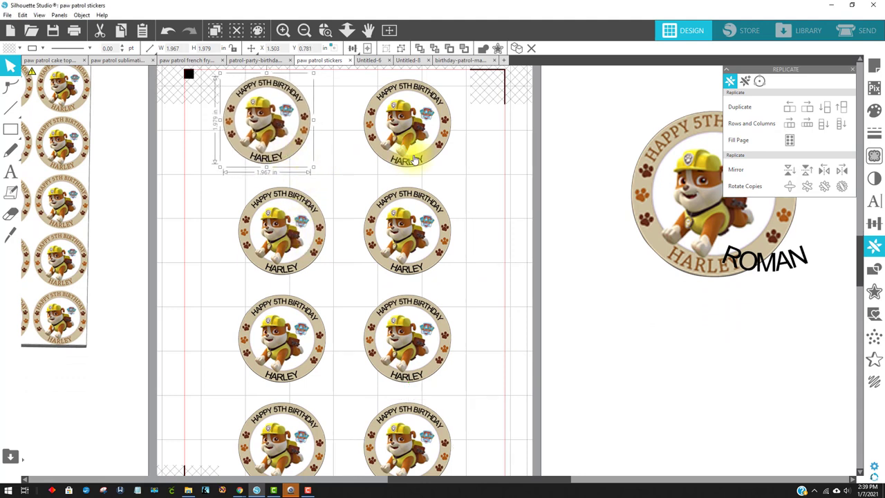
mouse_move(413, 158)
mouse_down()
mouse_move(435, 152)
mouse_move(424, 165)
mouse_move(426, 153)
mouse_up()
click(314, 147)
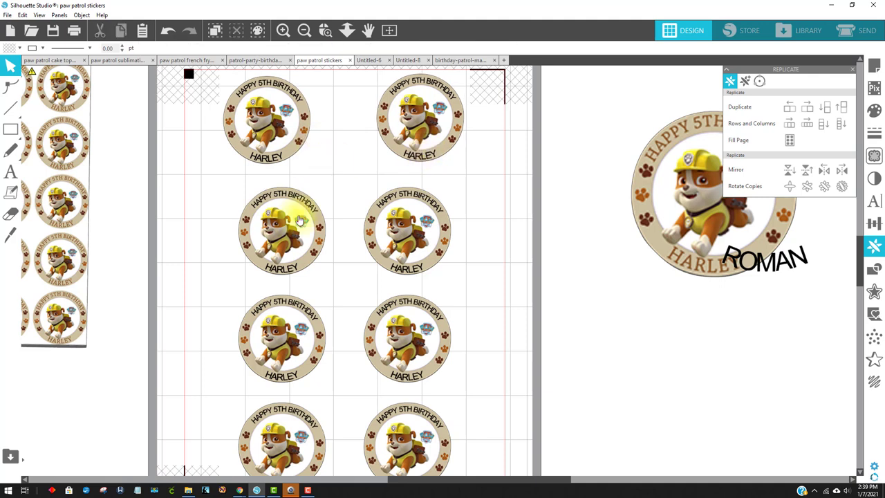
drag(315, 251, 271, 250)
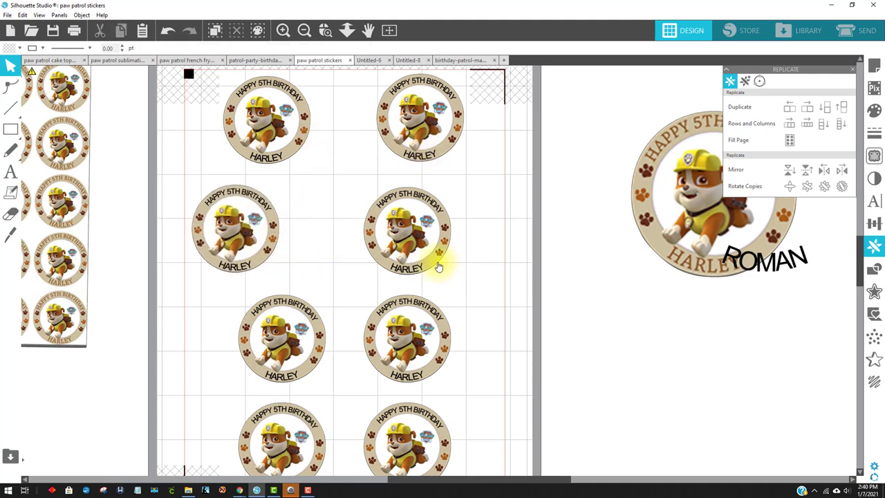
drag(435, 256, 486, 265)
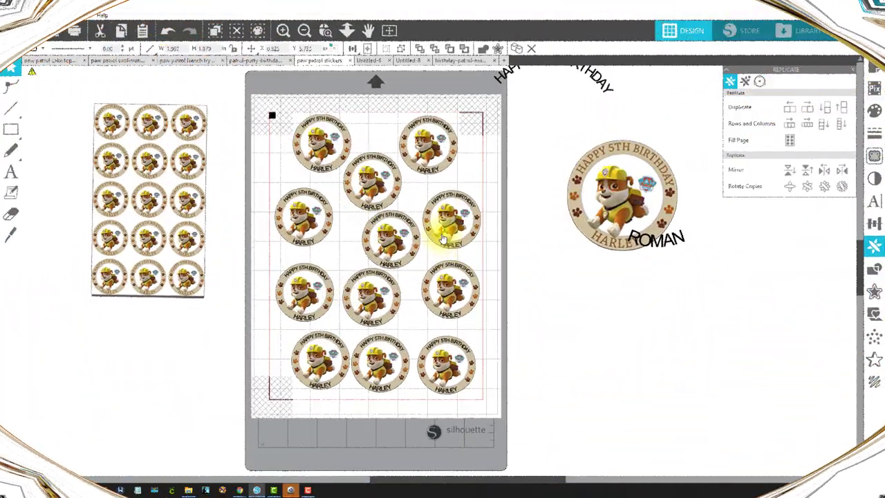
drag(446, 194, 450, 190)
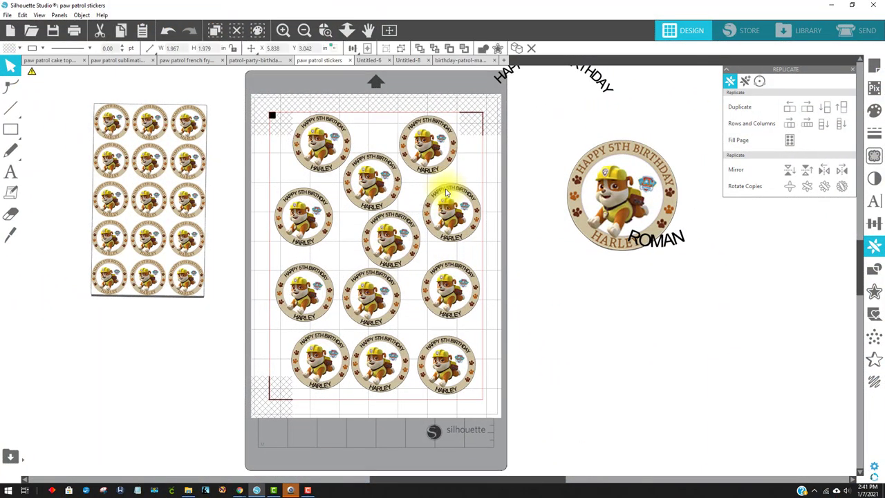
click(245, 173)
Open the cut setup and set all the stickers on the page to Cut Edge.
click(853, 34)
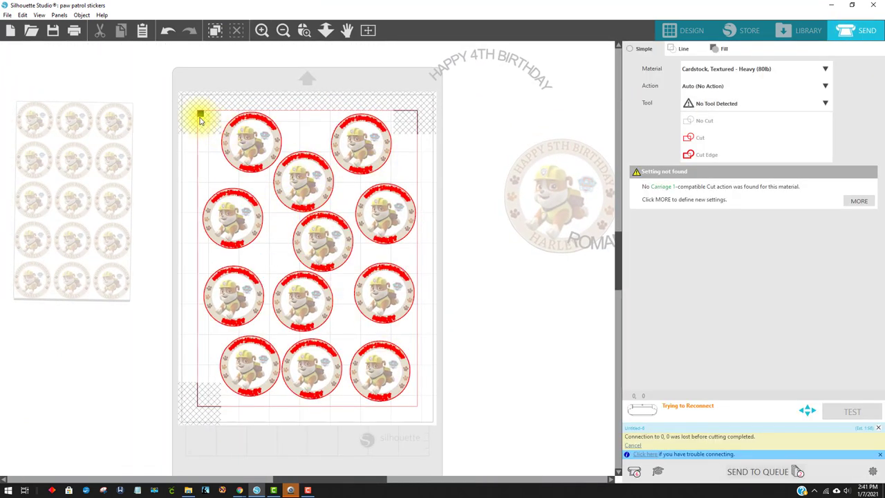
drag(198, 115, 432, 428)
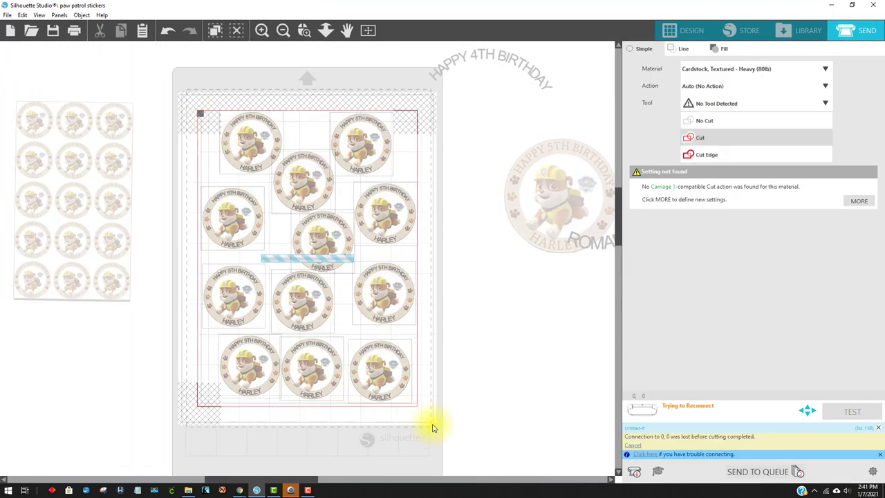
click(712, 156)
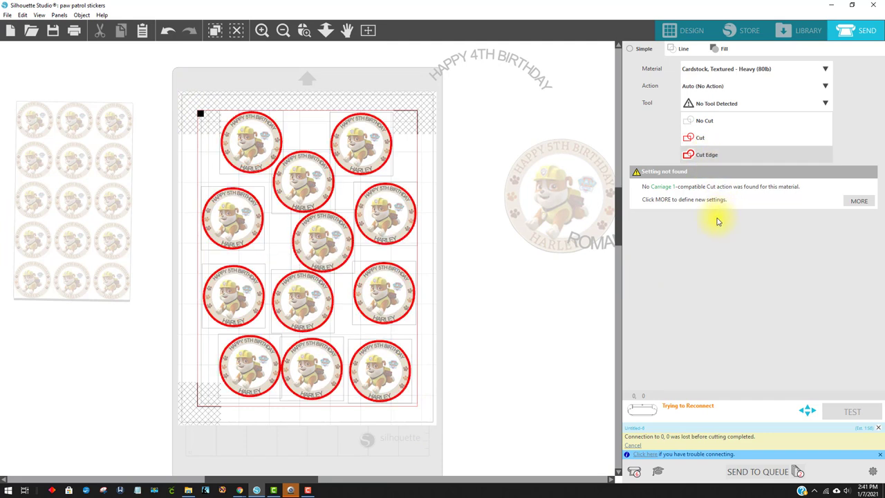
Set the cutting material to Vinyl, Chalkboard.
click(774, 73)
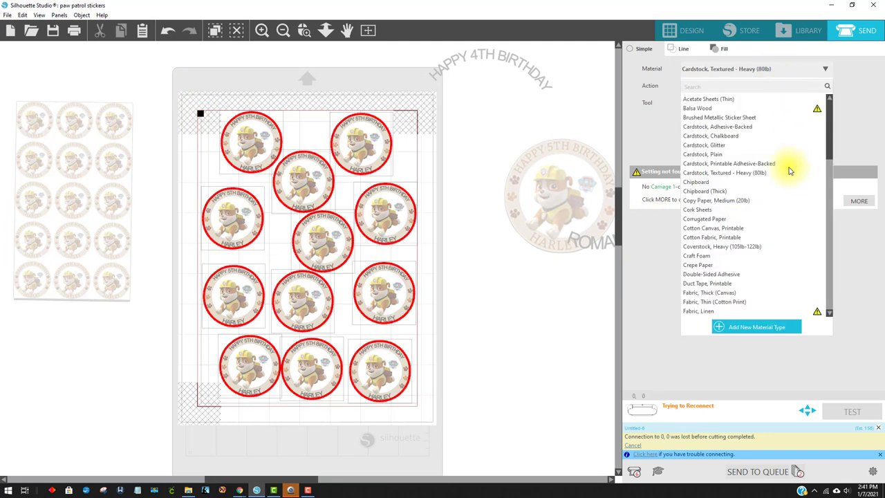
scroll(761, 211, down, 2)
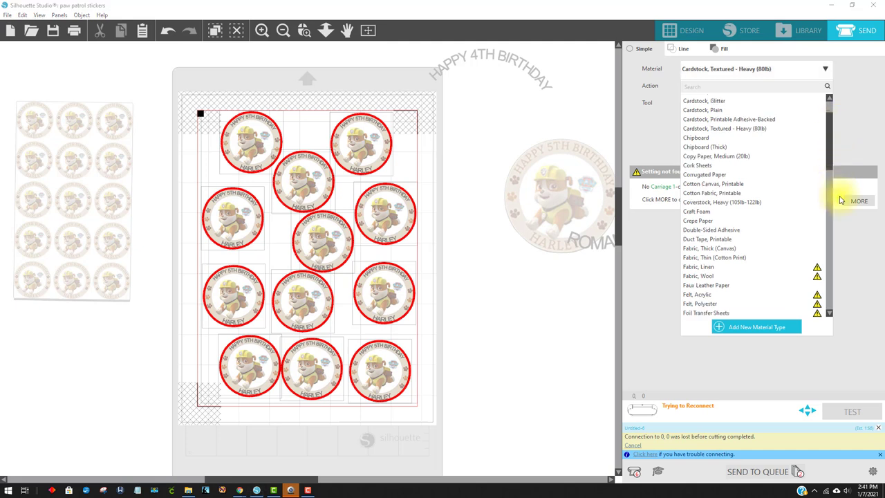
scroll(831, 141, down, 2)
drag(831, 140, 850, 242)
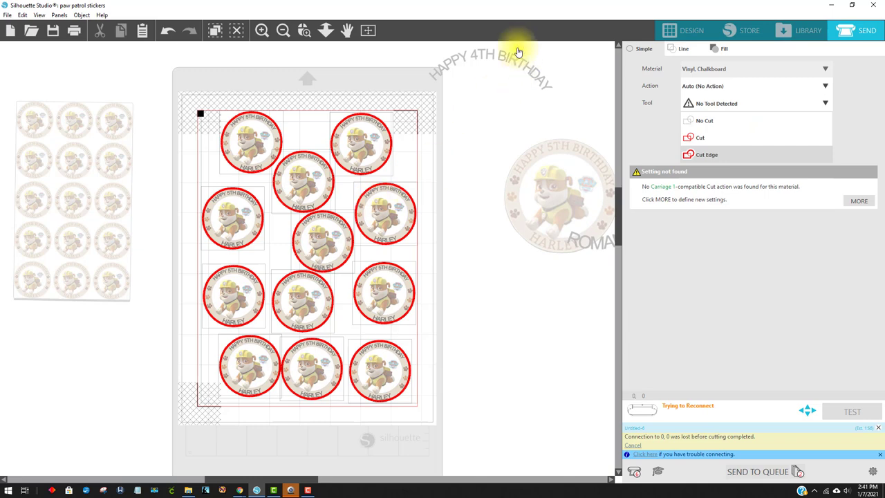
Return to the design view and switch to the paw patrol cake topper document.
click(670, 36)
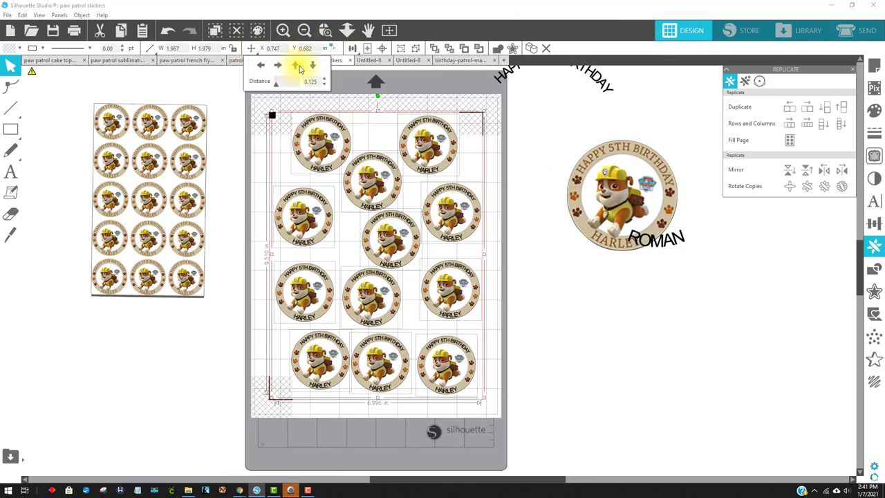
click(366, 61)
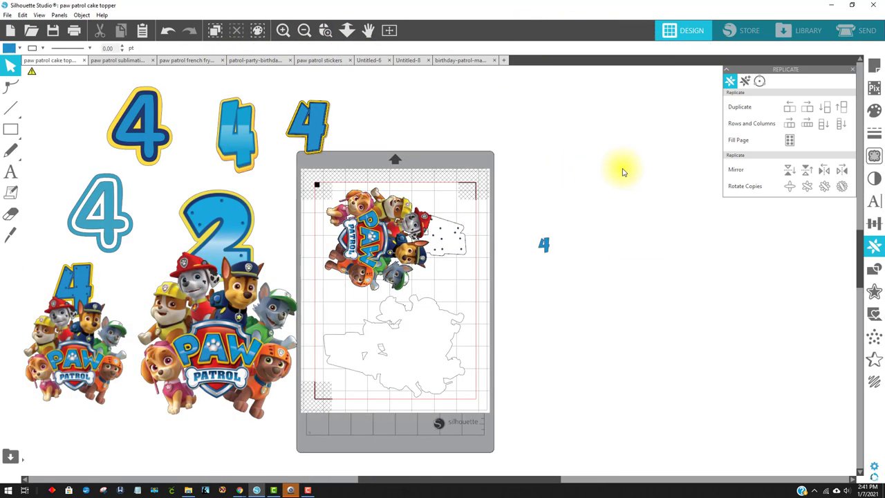